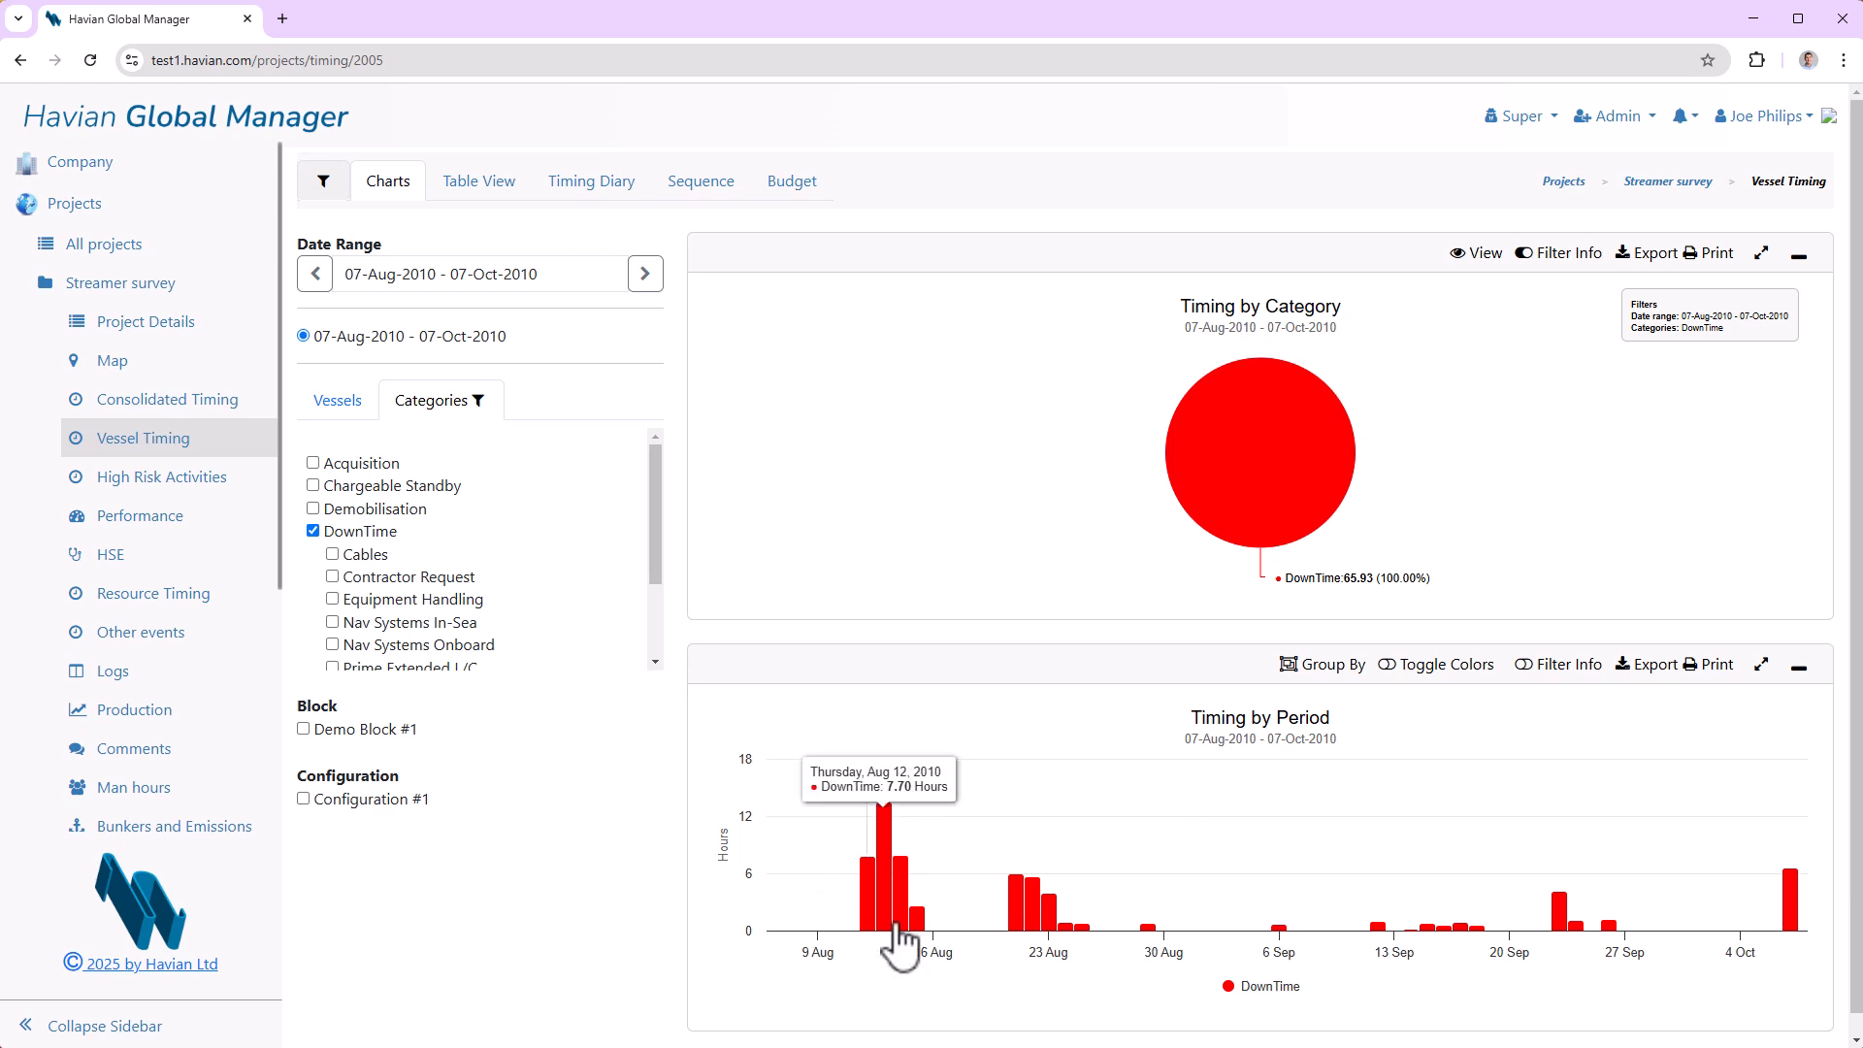
# View the Streamer survey's vessel timing diary, and open the project's Dashboards page
pyautogui.click(587, 183)
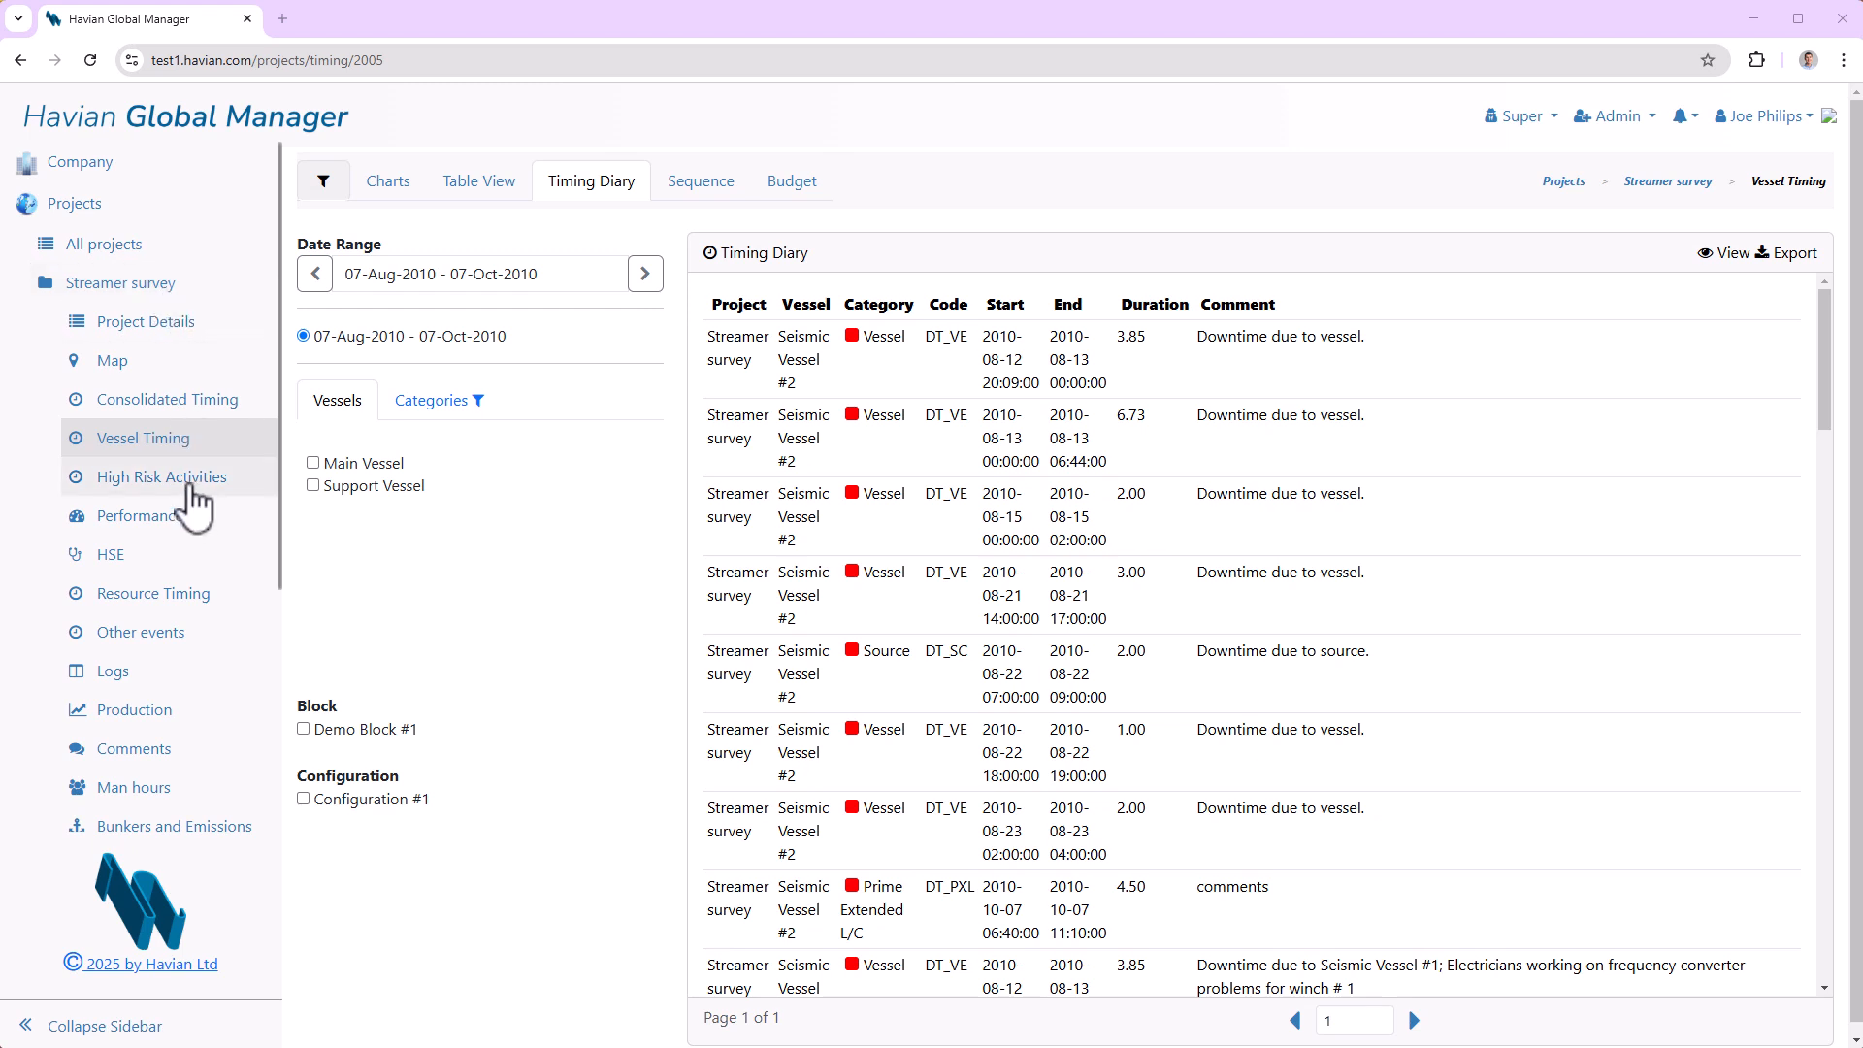
pyautogui.scroll(-3, 190, 499)
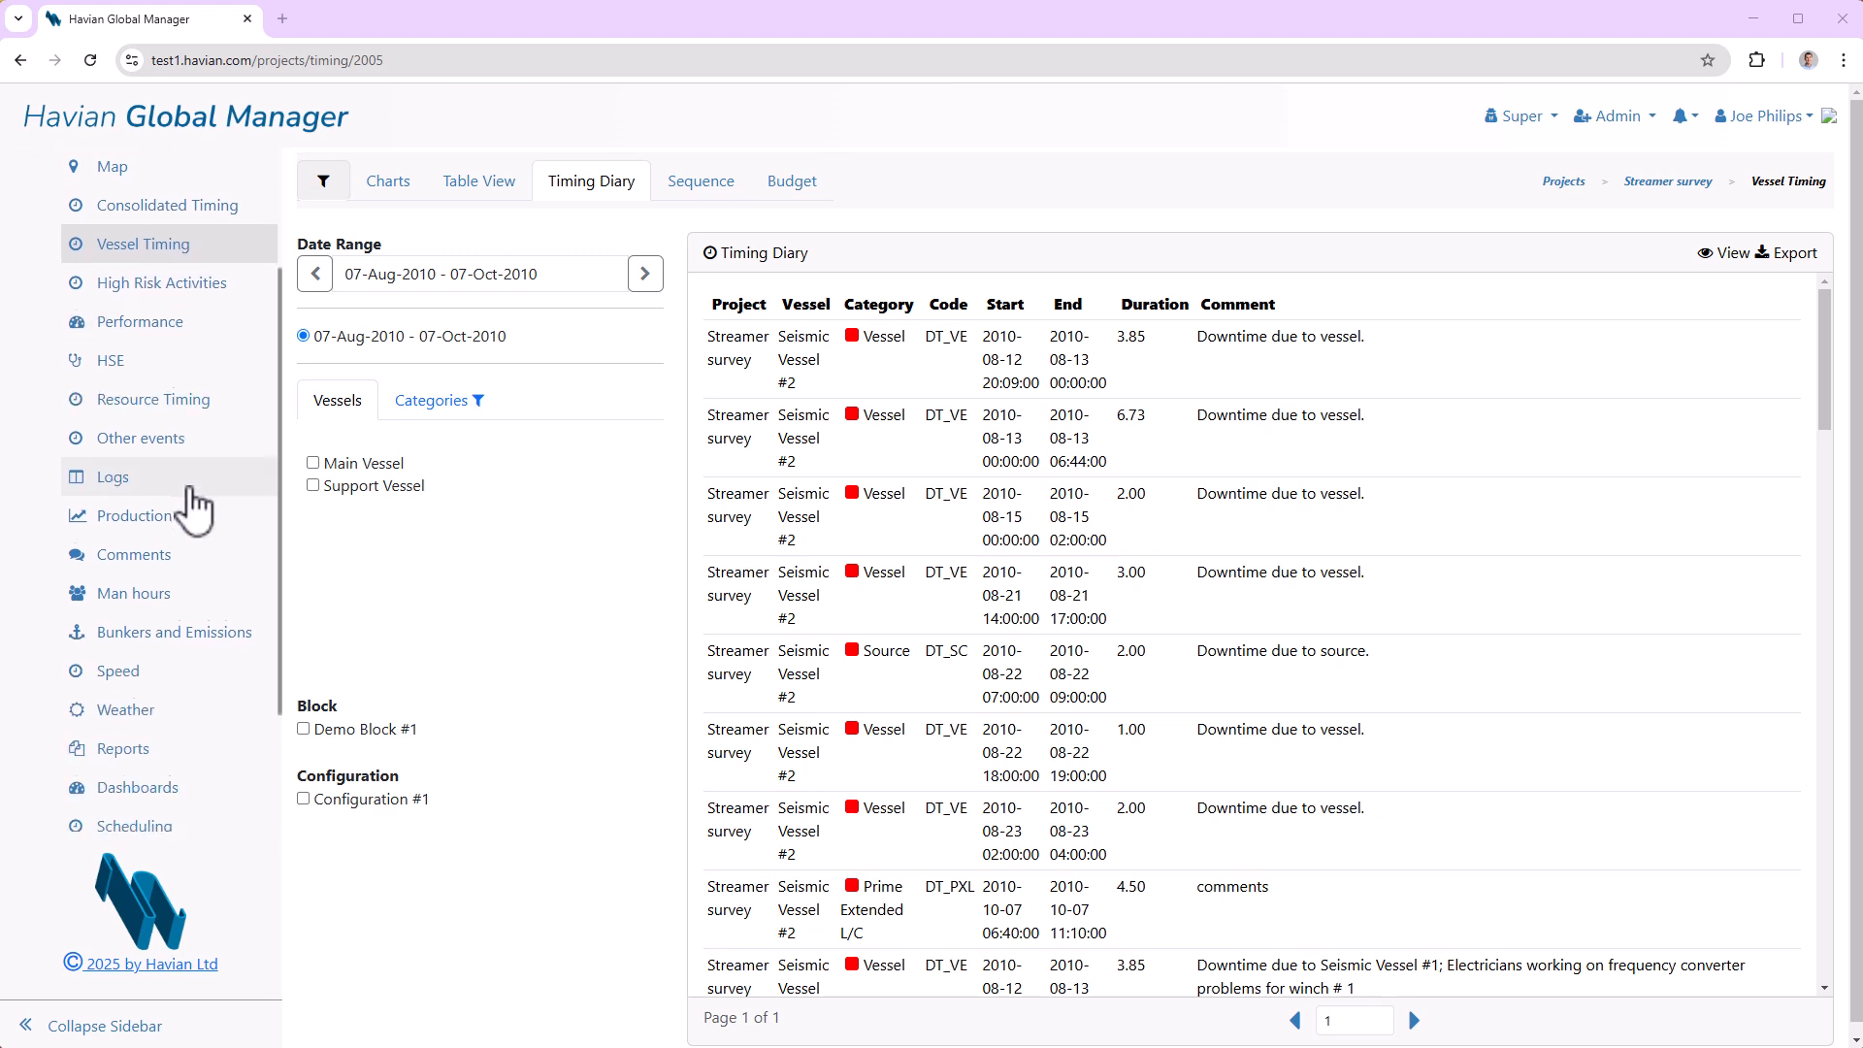
pyautogui.click(176, 695)
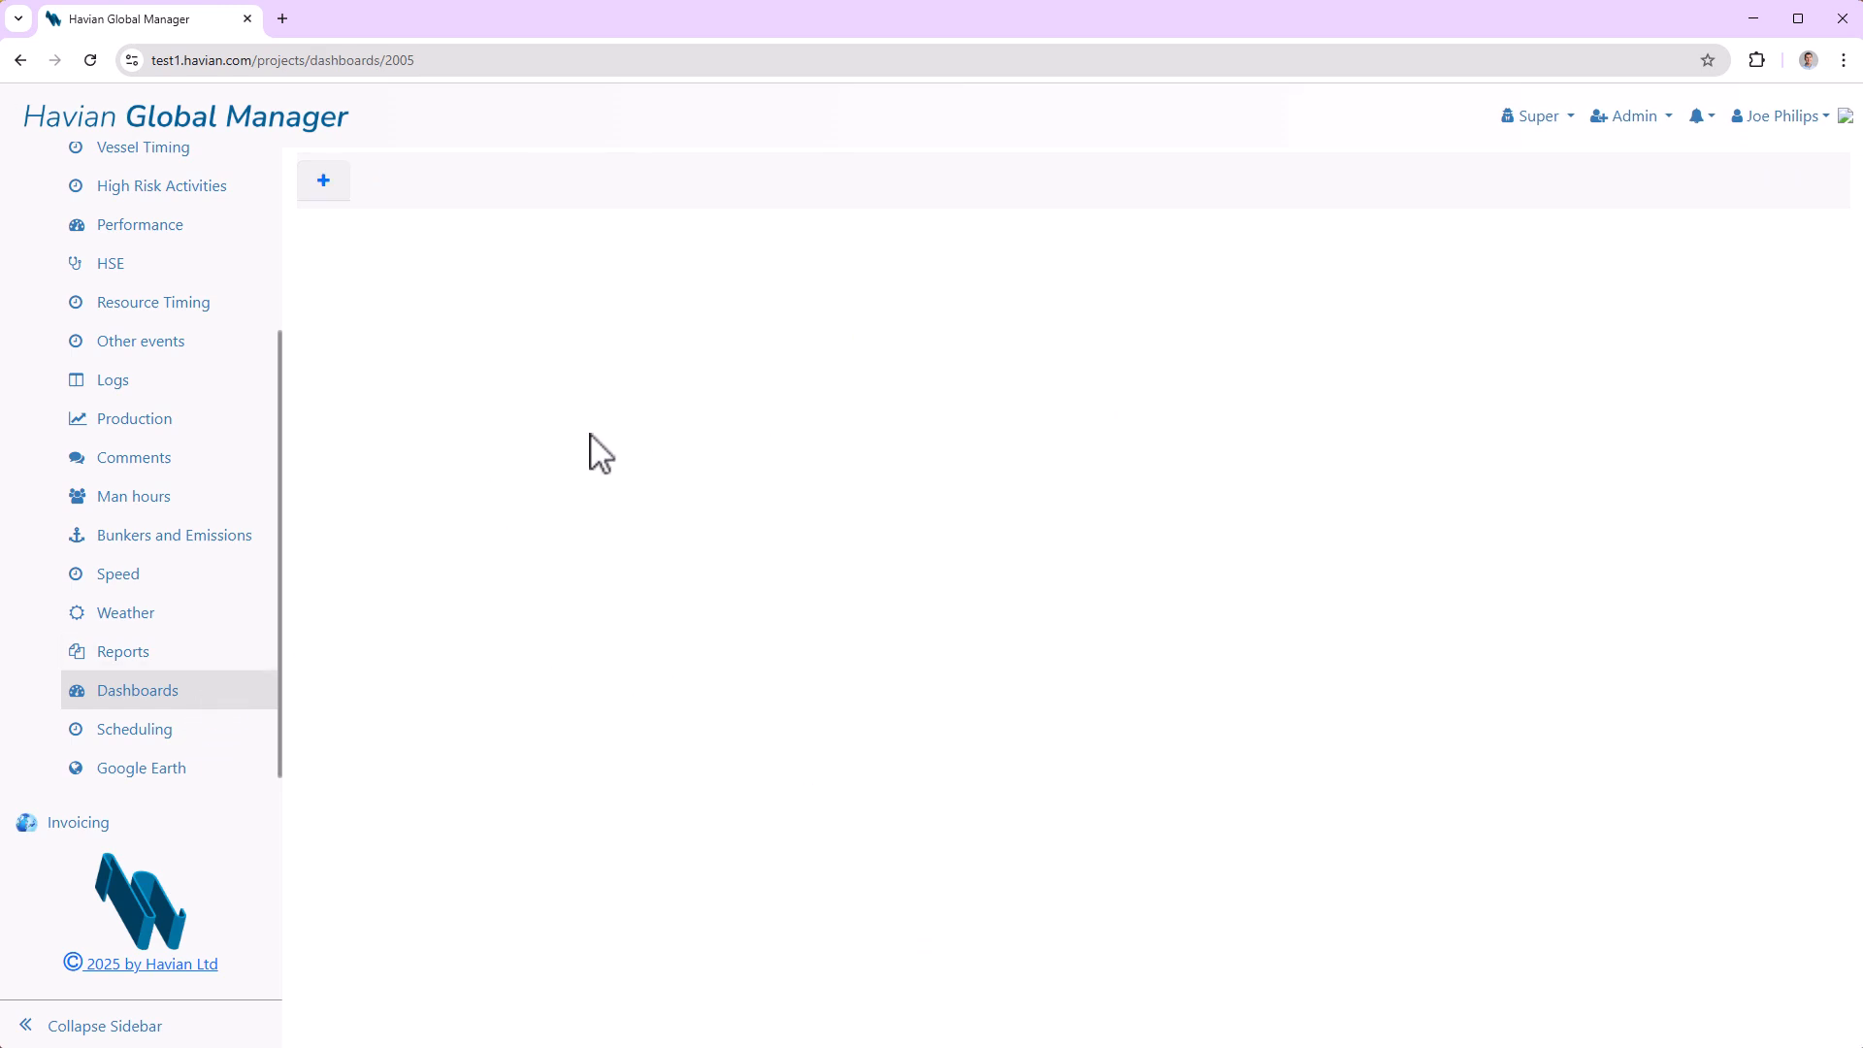
# Start a blank dashboard titled "example" with the period Whole Project and the style Dashboard
pyautogui.click(330, 189)
pyautogui.click(620, 326)
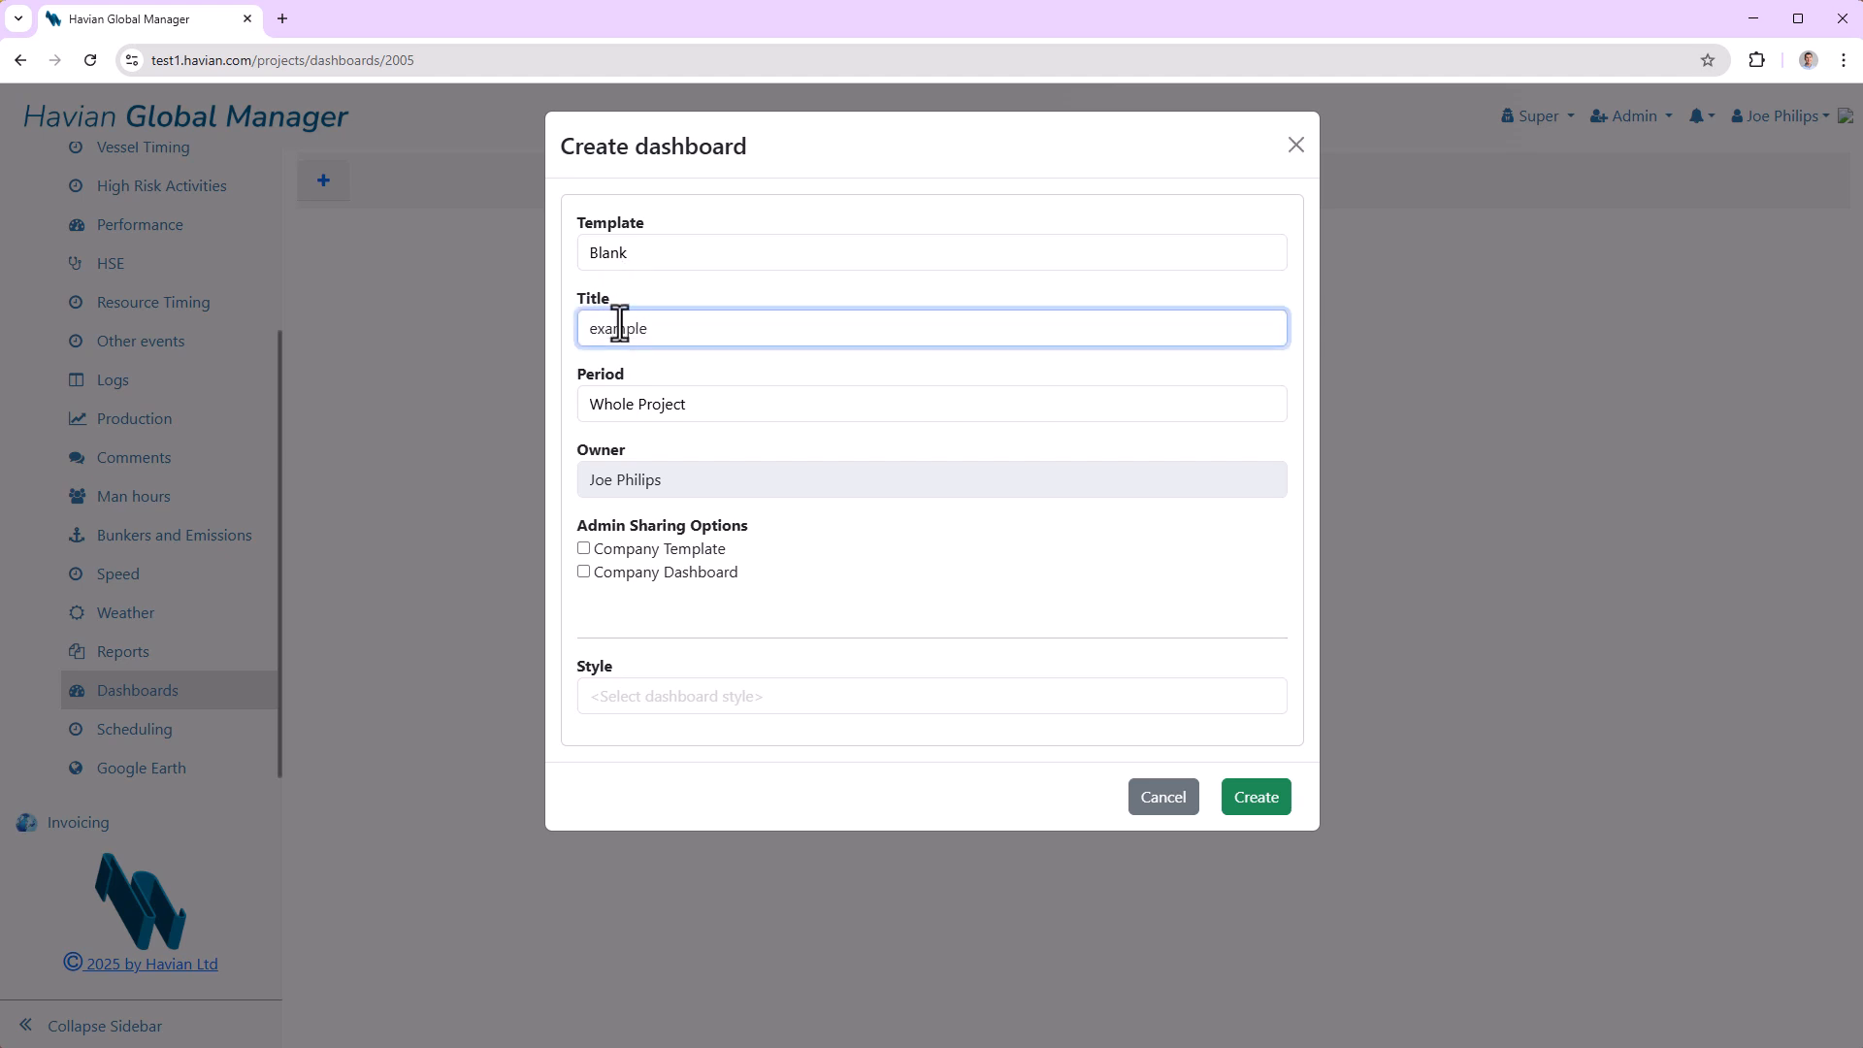
pyautogui.click(677, 410)
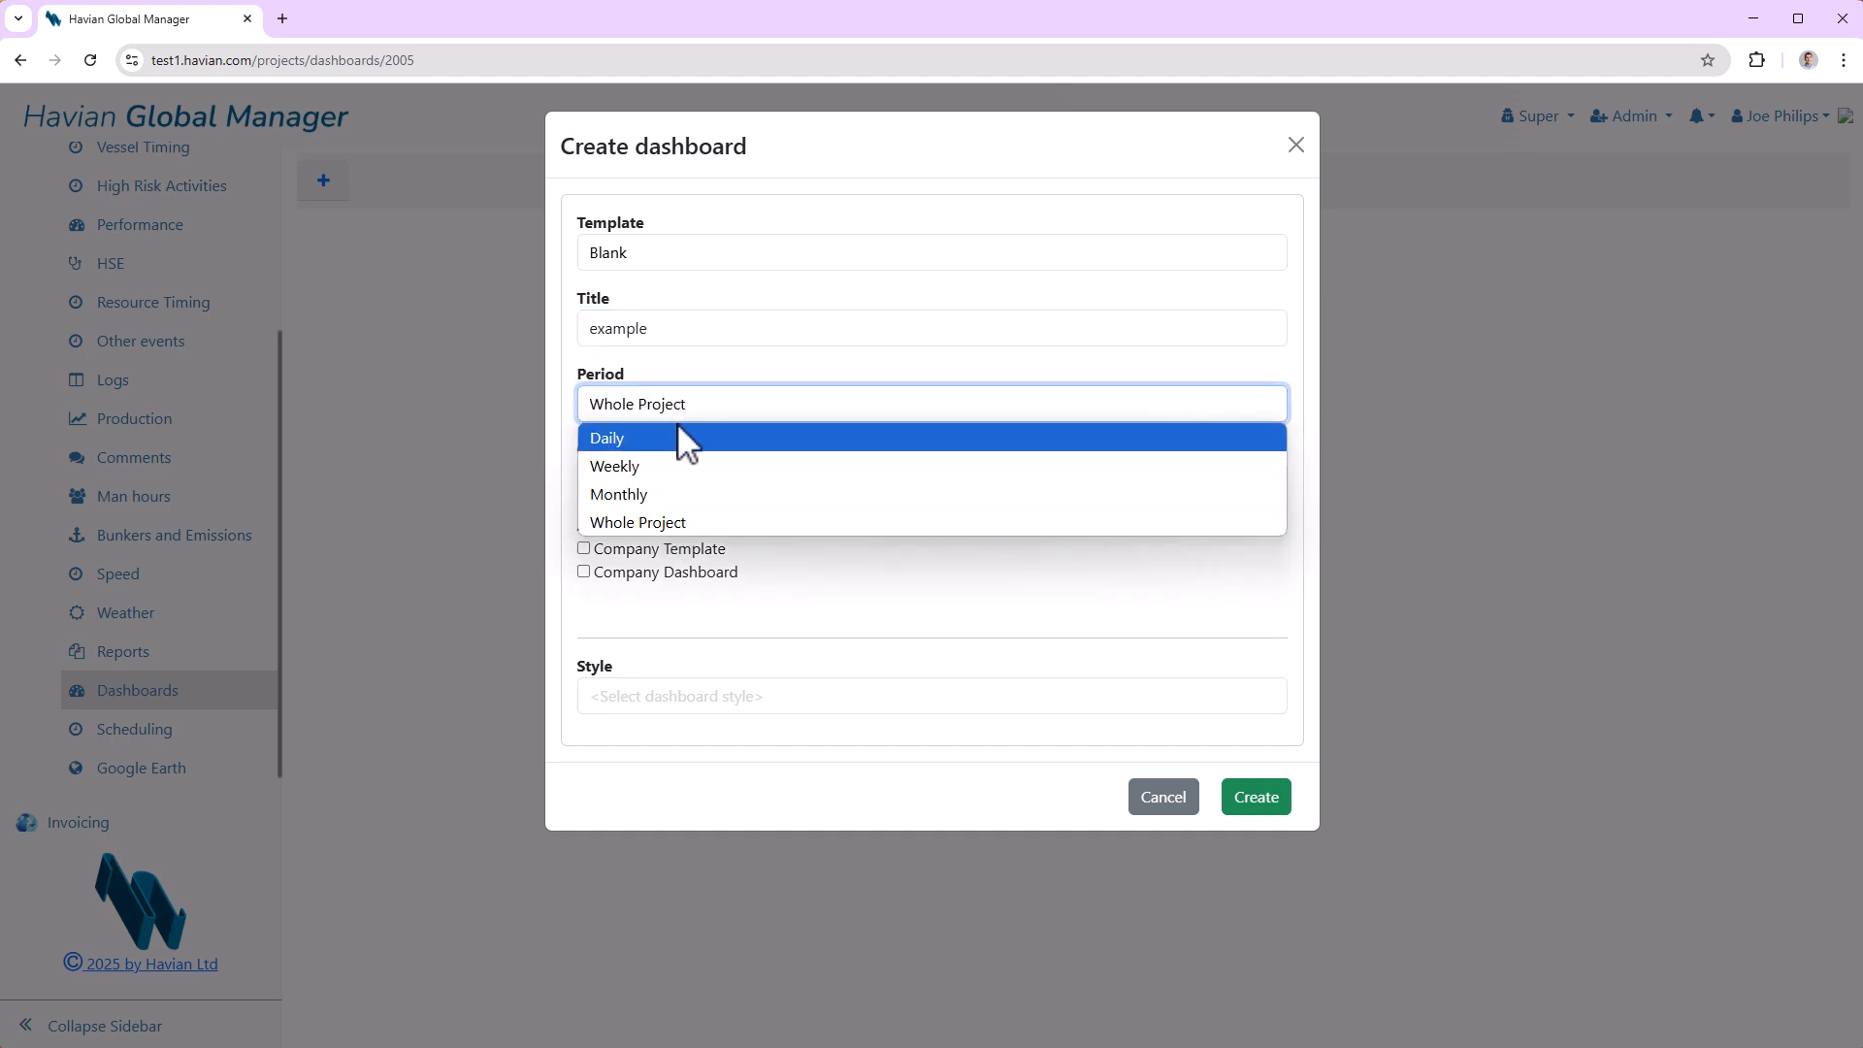
pyautogui.click(675, 522)
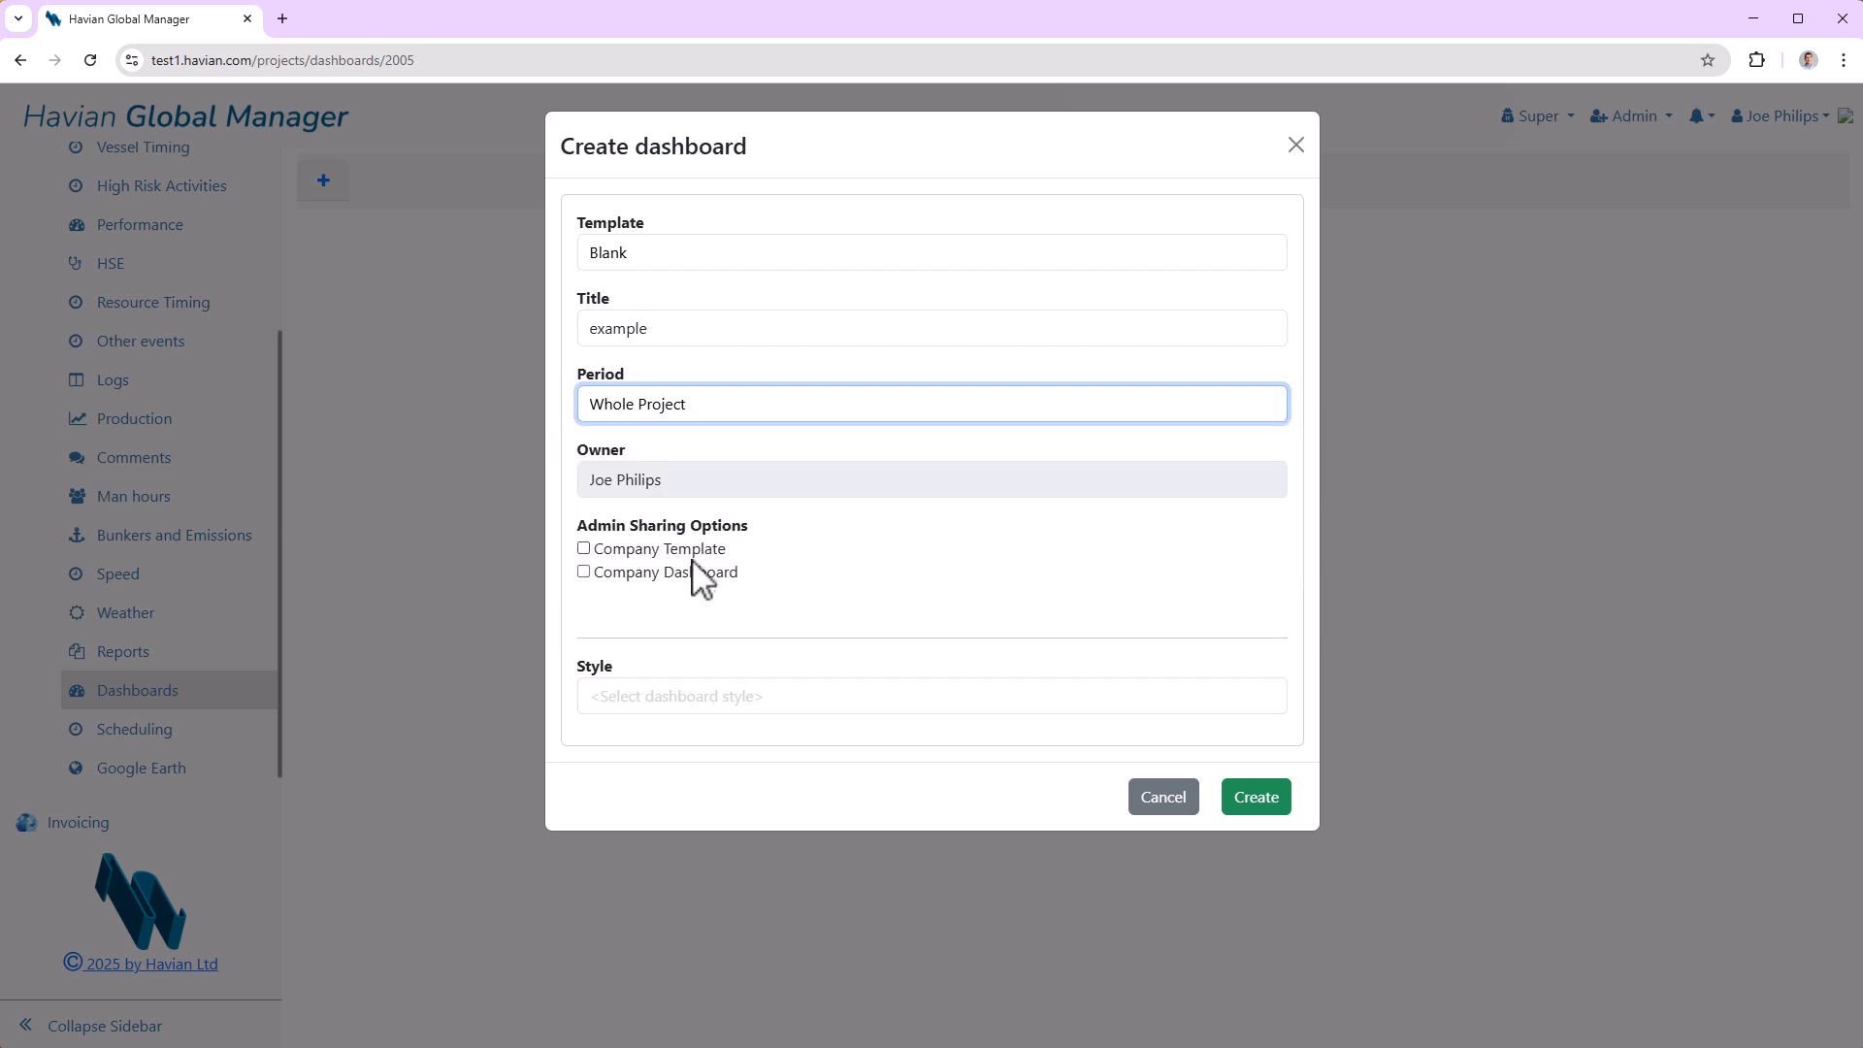
pyautogui.click(791, 695)
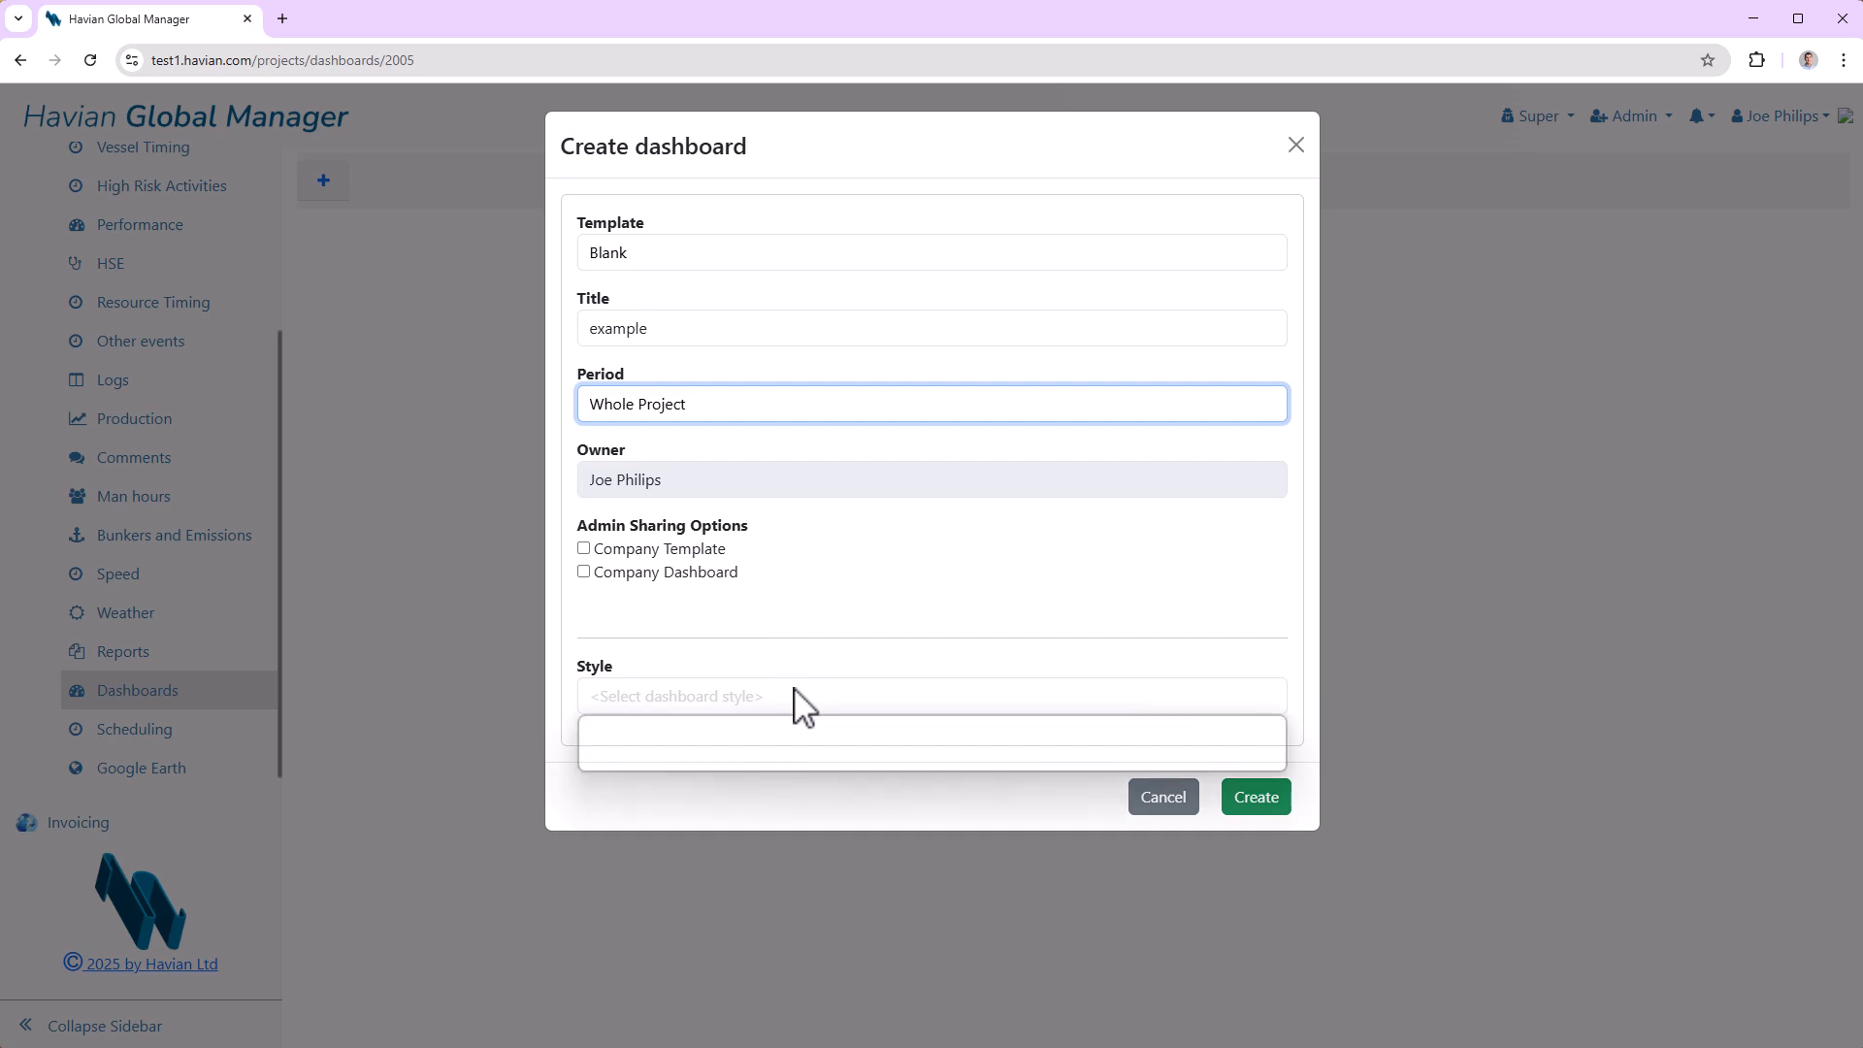
pyautogui.click(792, 738)
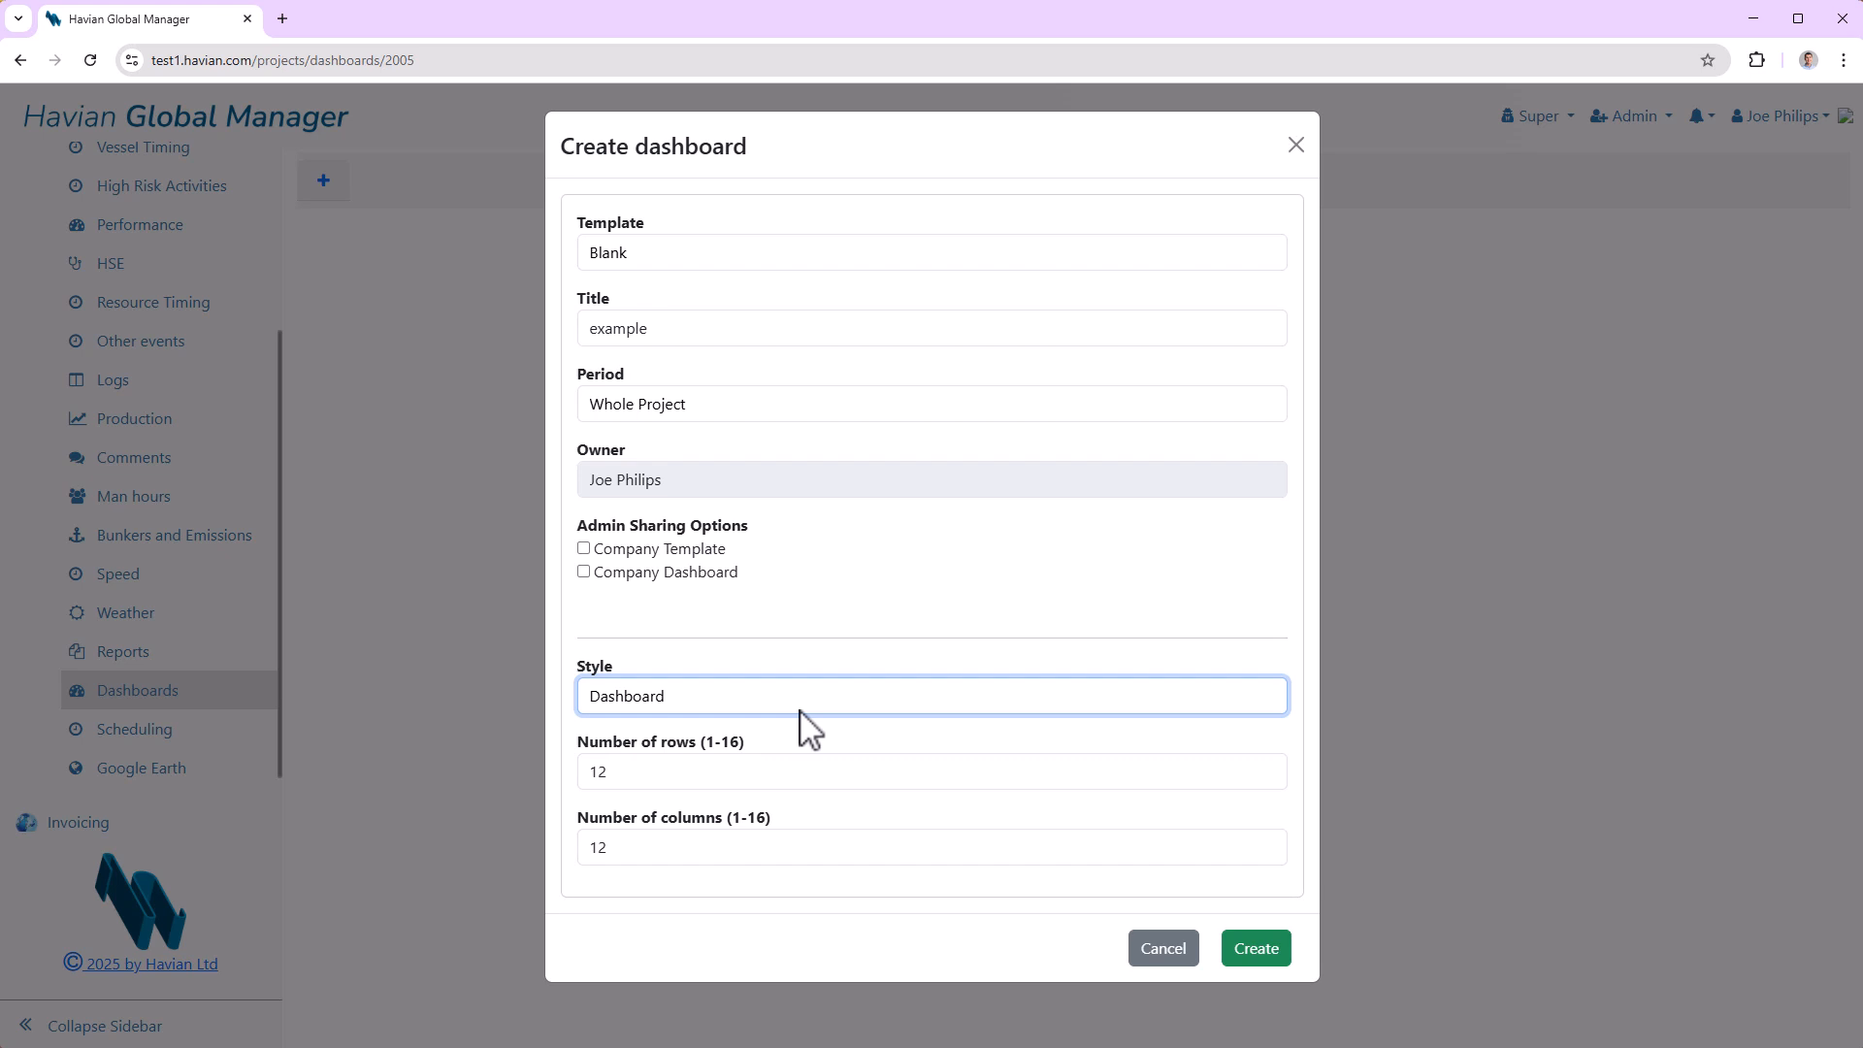
# Set the dashboard grid to 4 rows and 4 columns and create the dashboard
pyautogui.moveTo(631, 775); pyautogui.dragTo(565, 772)
pyautogui.write('4')
pyautogui.moveTo(644, 850); pyautogui.dragTo(513, 848)
pyautogui.write('4')
pyautogui.click(1227, 948)
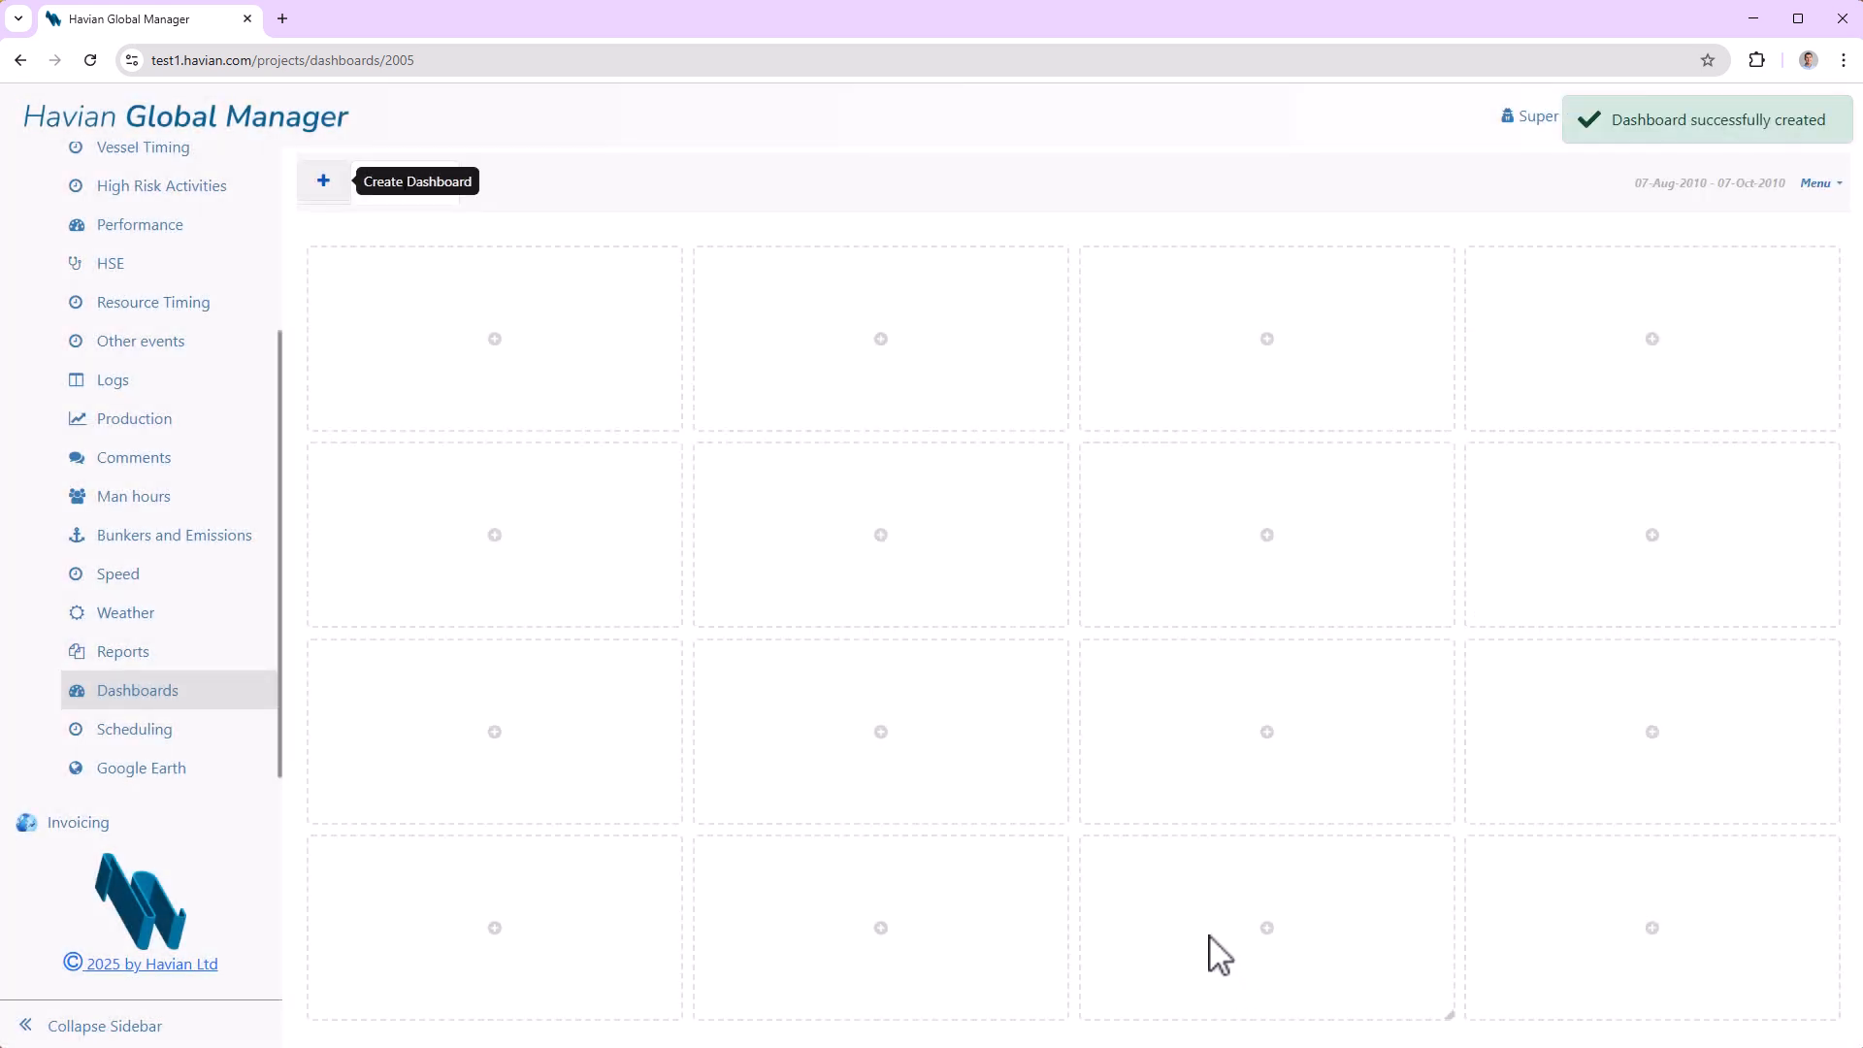
# Start a widget from the Blank template in the first grid cell and title it "Daily downtime chart"
pyautogui.click(495, 340)
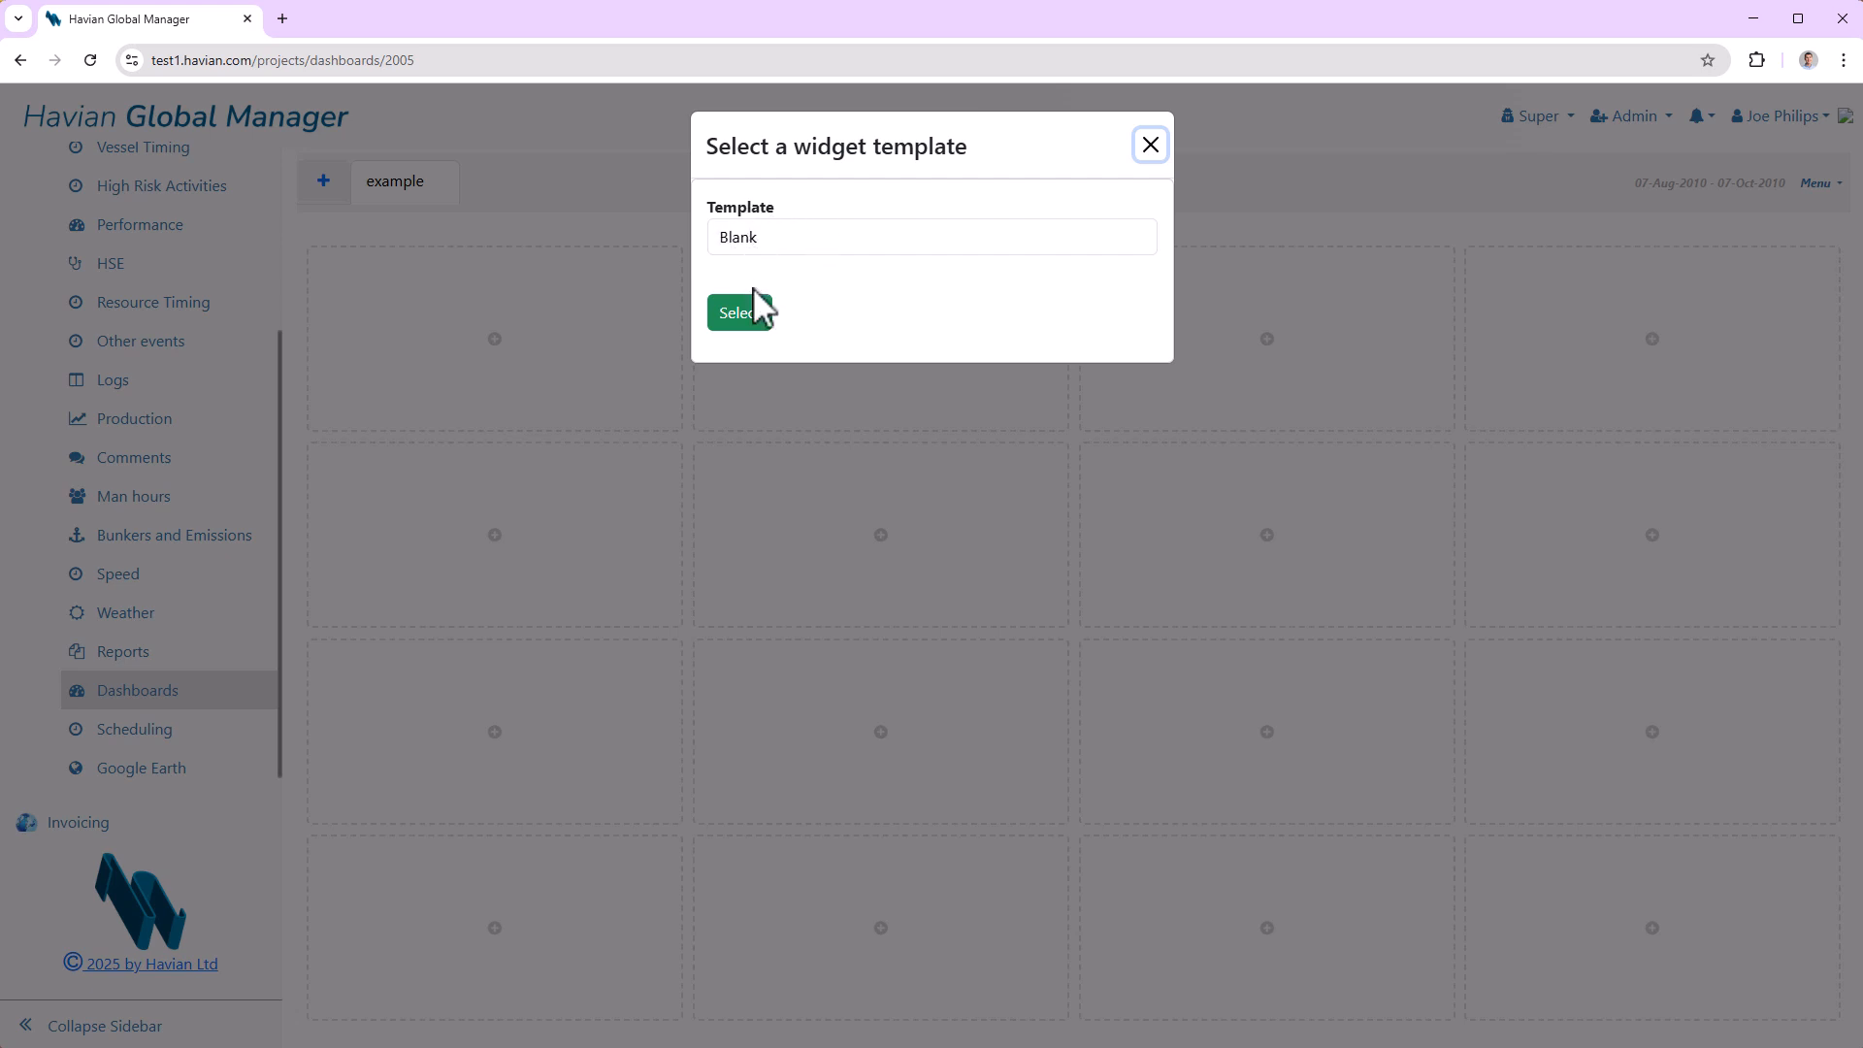
pyautogui.click(792, 247)
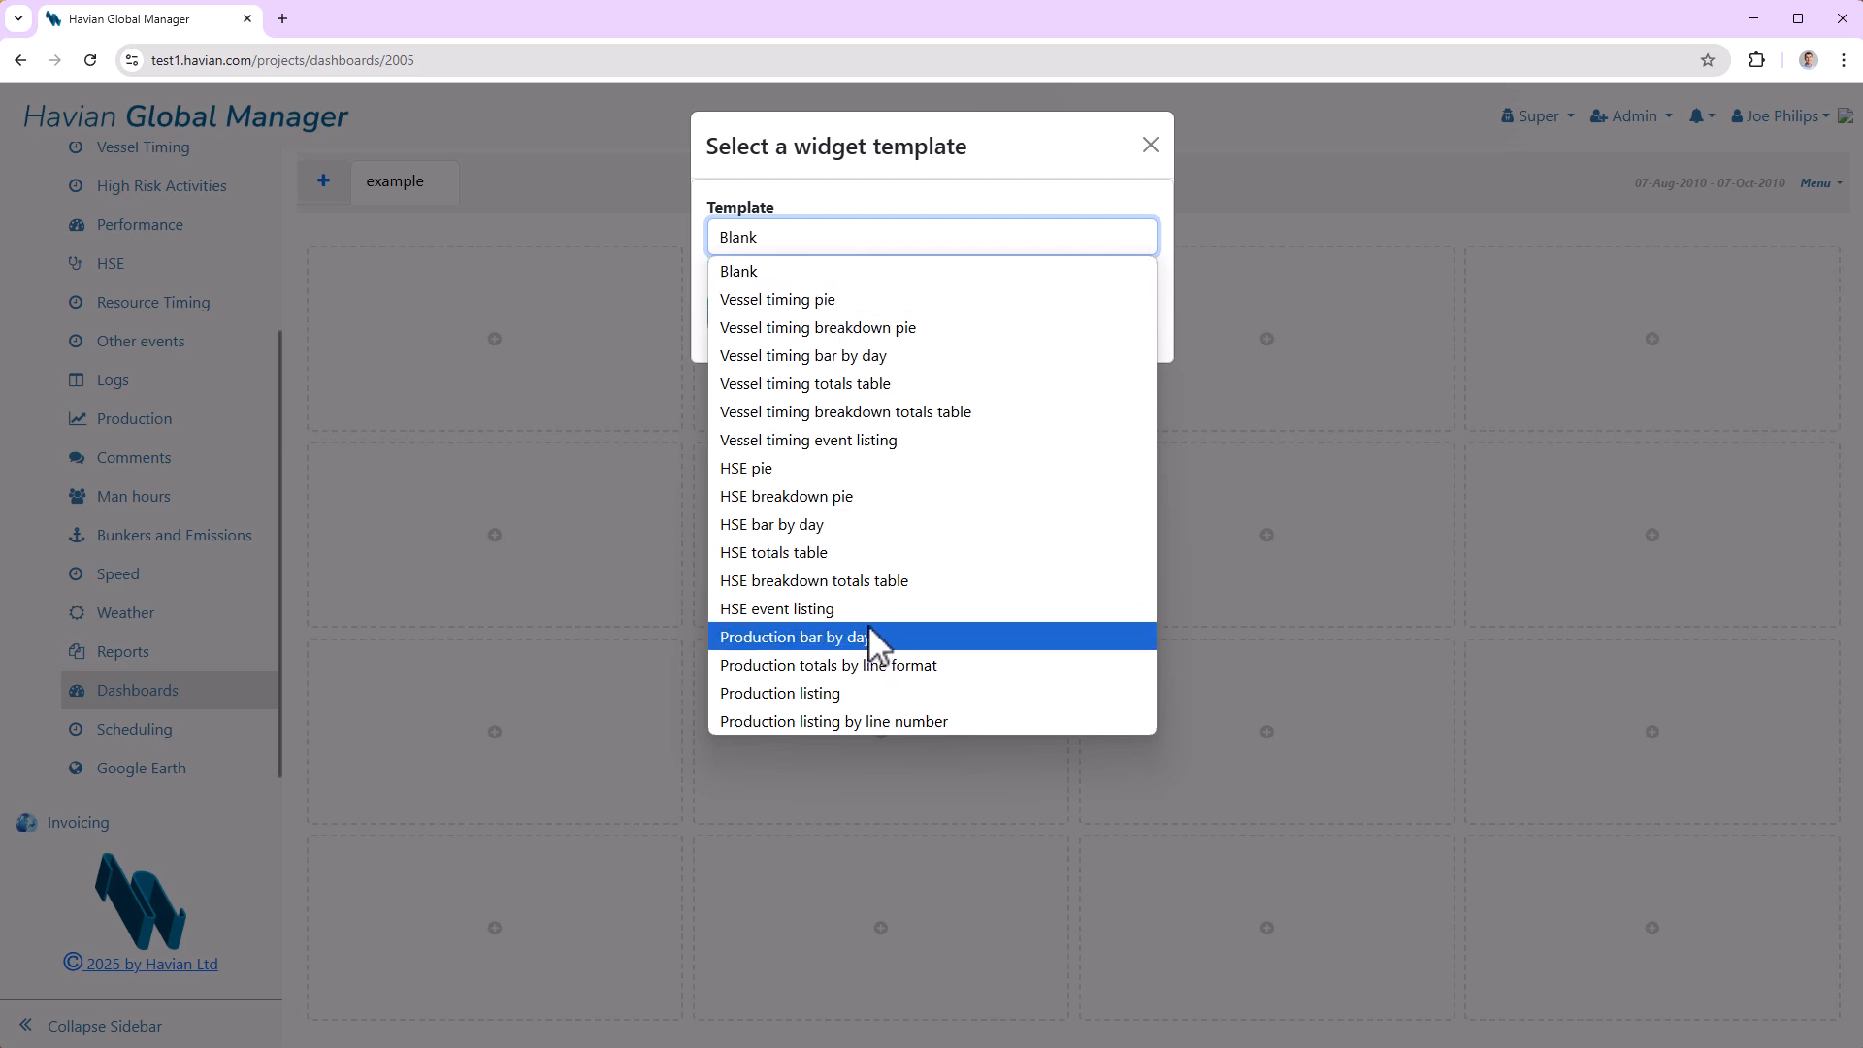
pyautogui.click(767, 276)
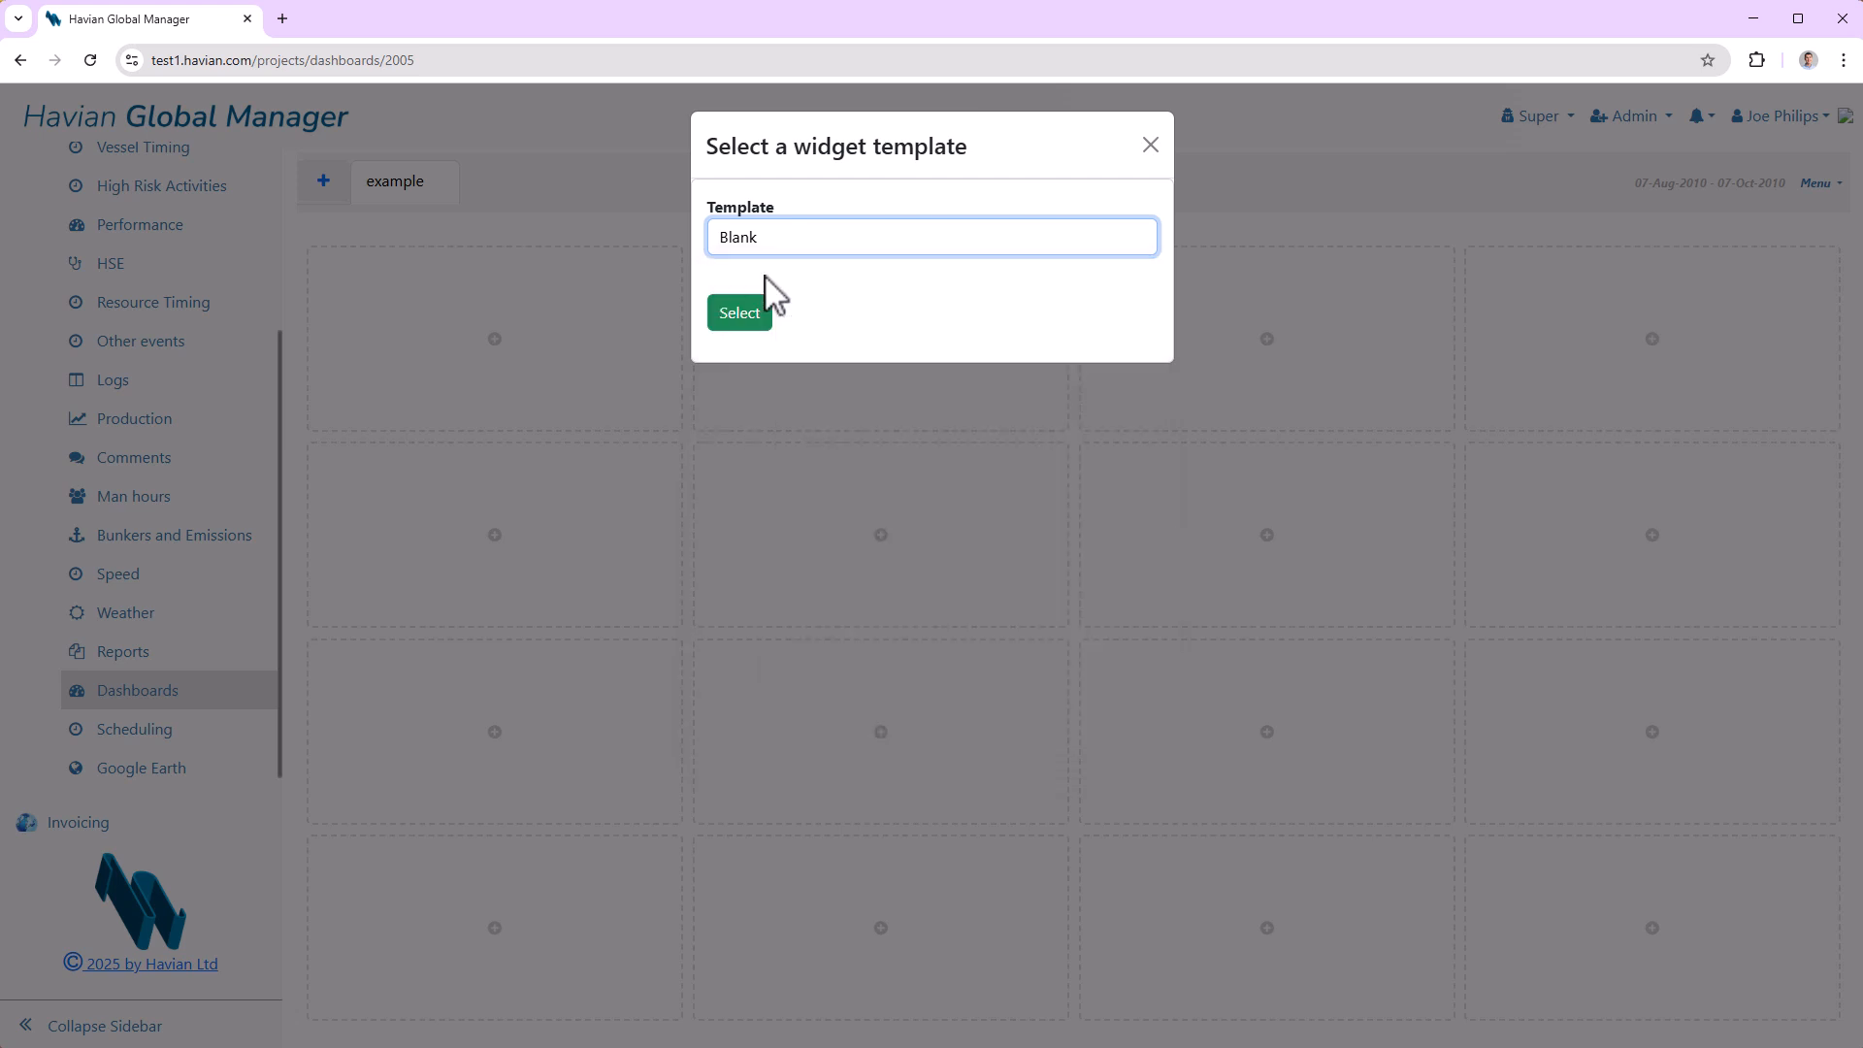
pyautogui.click(762, 321)
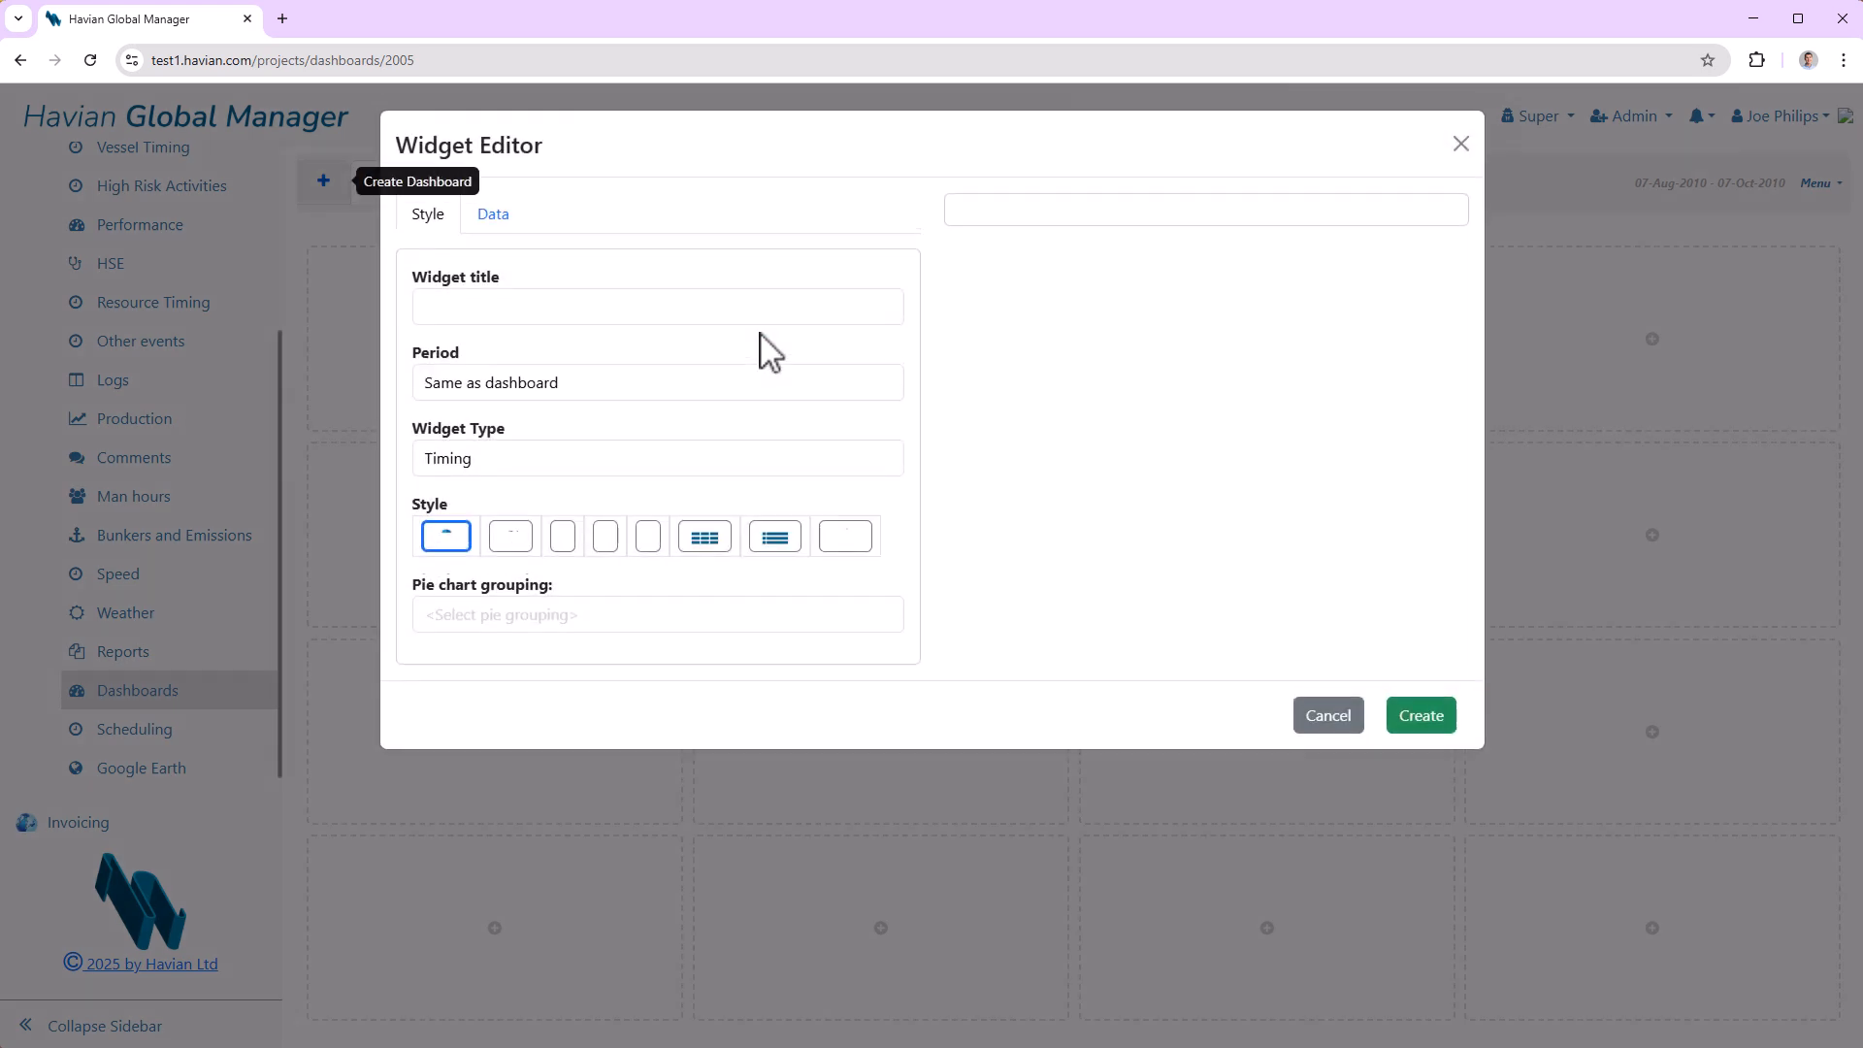
pyautogui.click(518, 316)
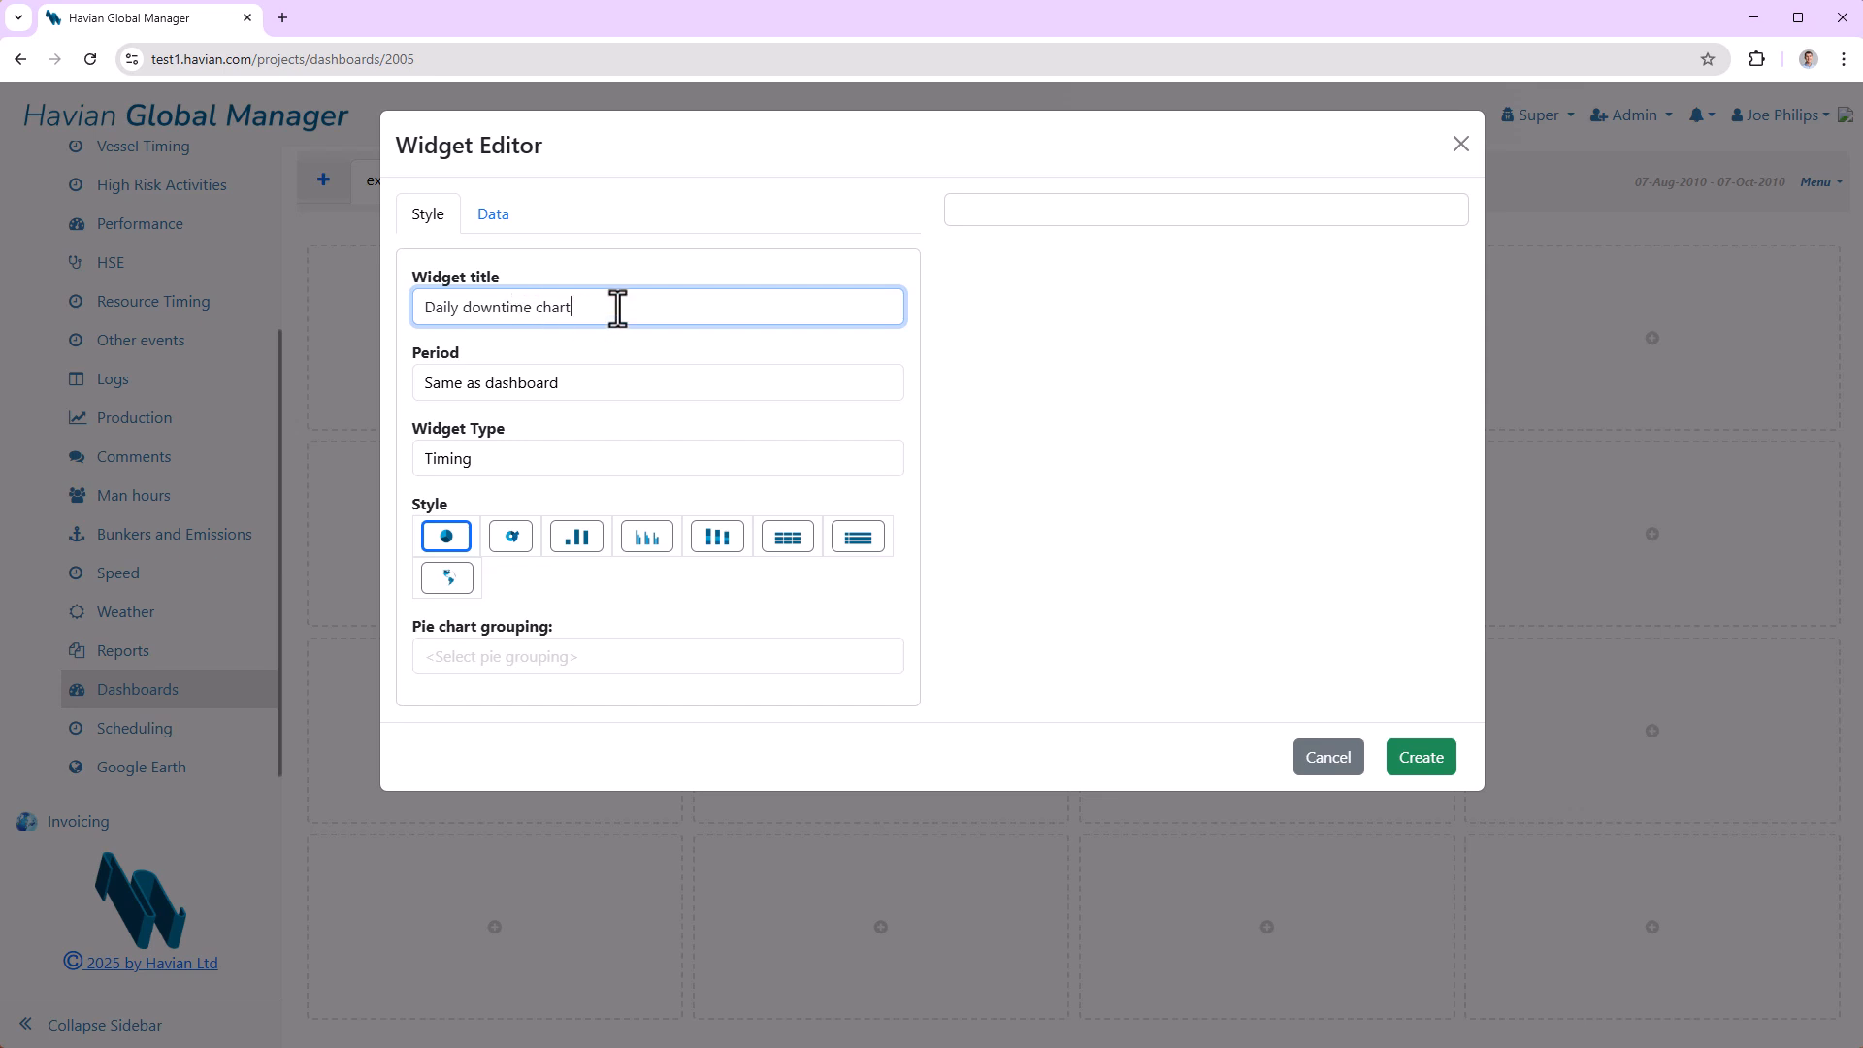
# Create the widget as a stacked bar chart with primary grouping Daily and secondary grouping Main Category
pyautogui.click(718, 540)
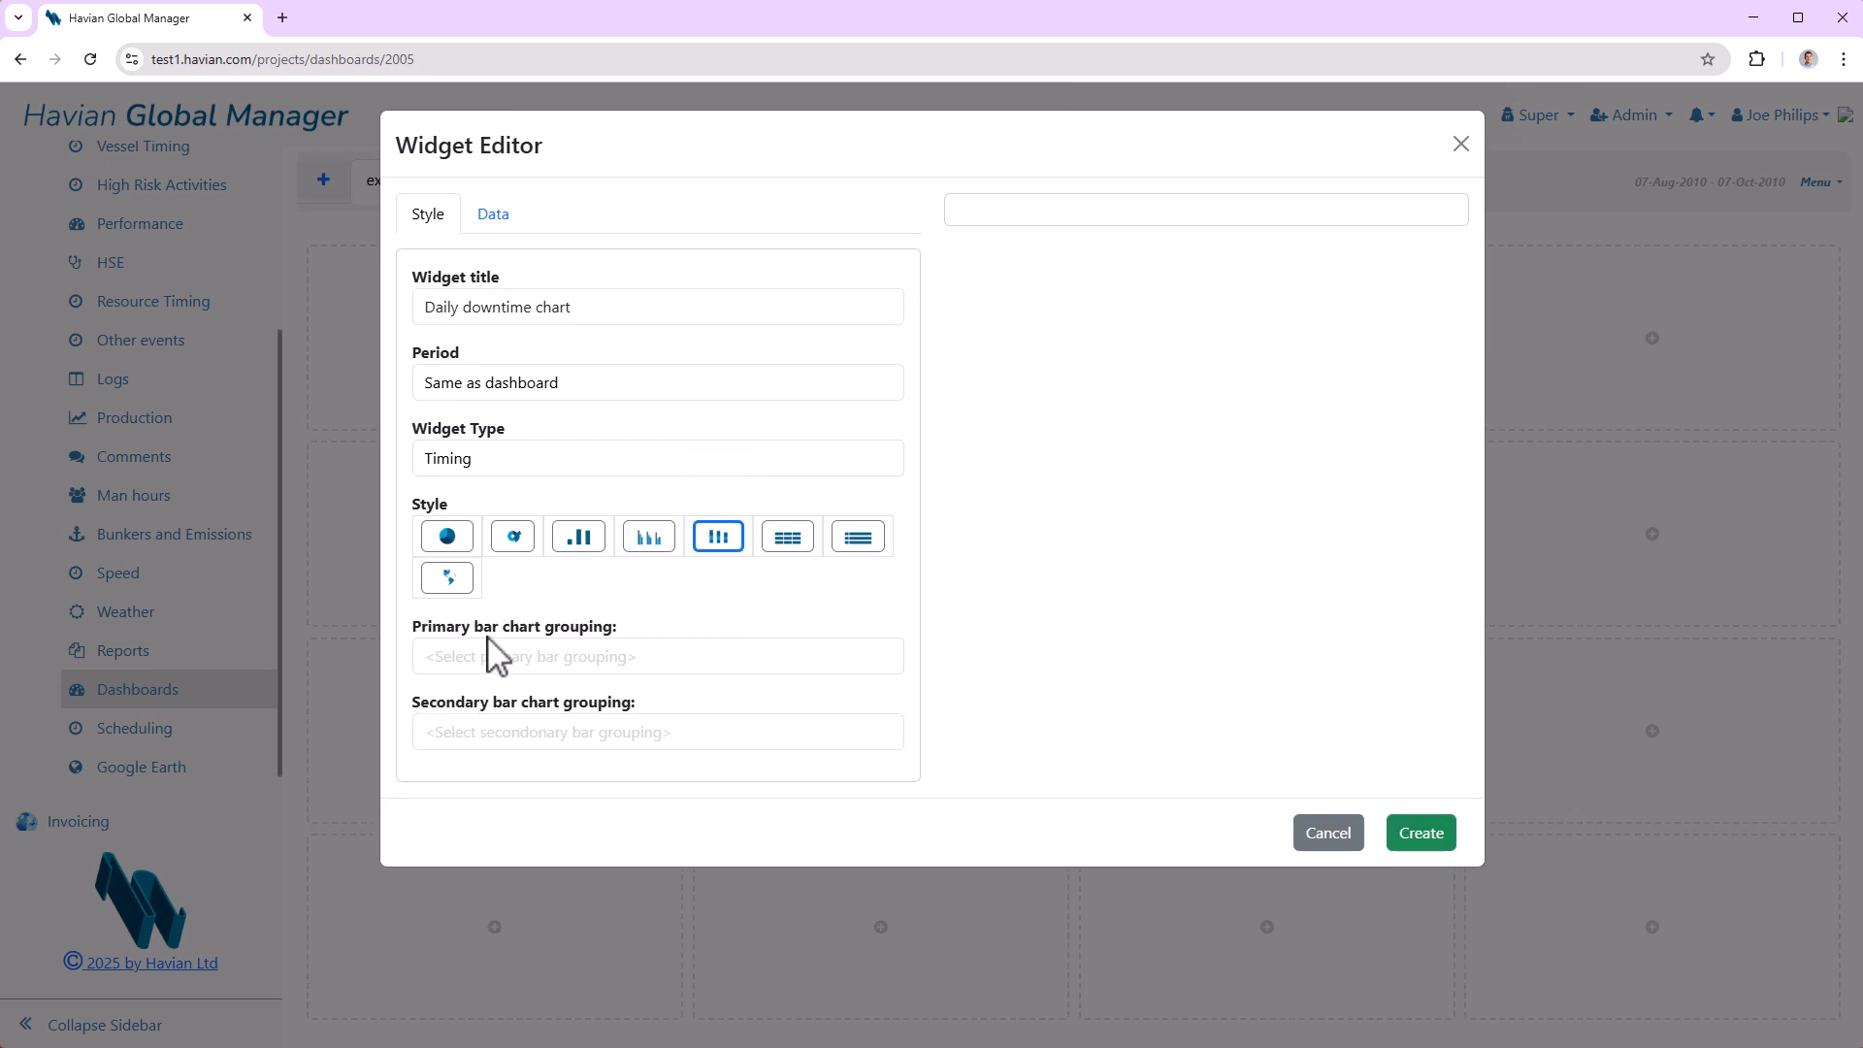
pyautogui.click(616, 658)
pyautogui.click(609, 752)
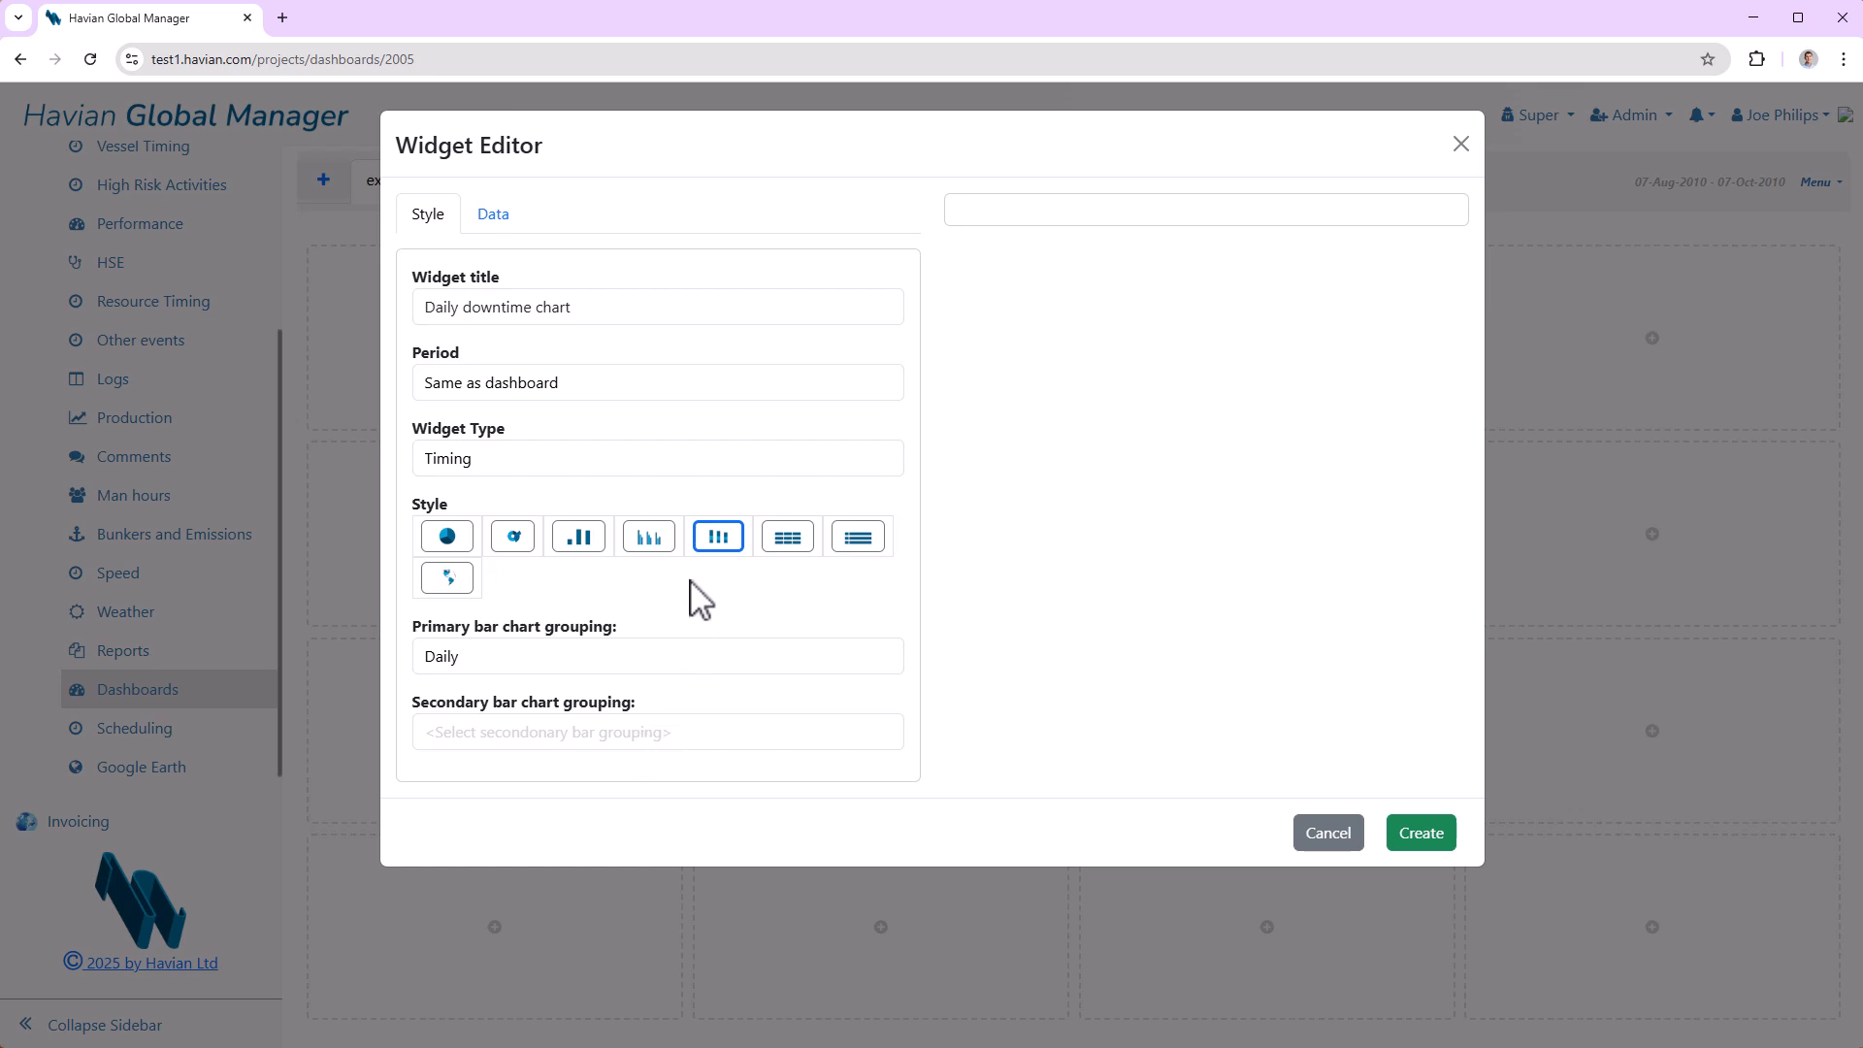
pyautogui.click(661, 735)
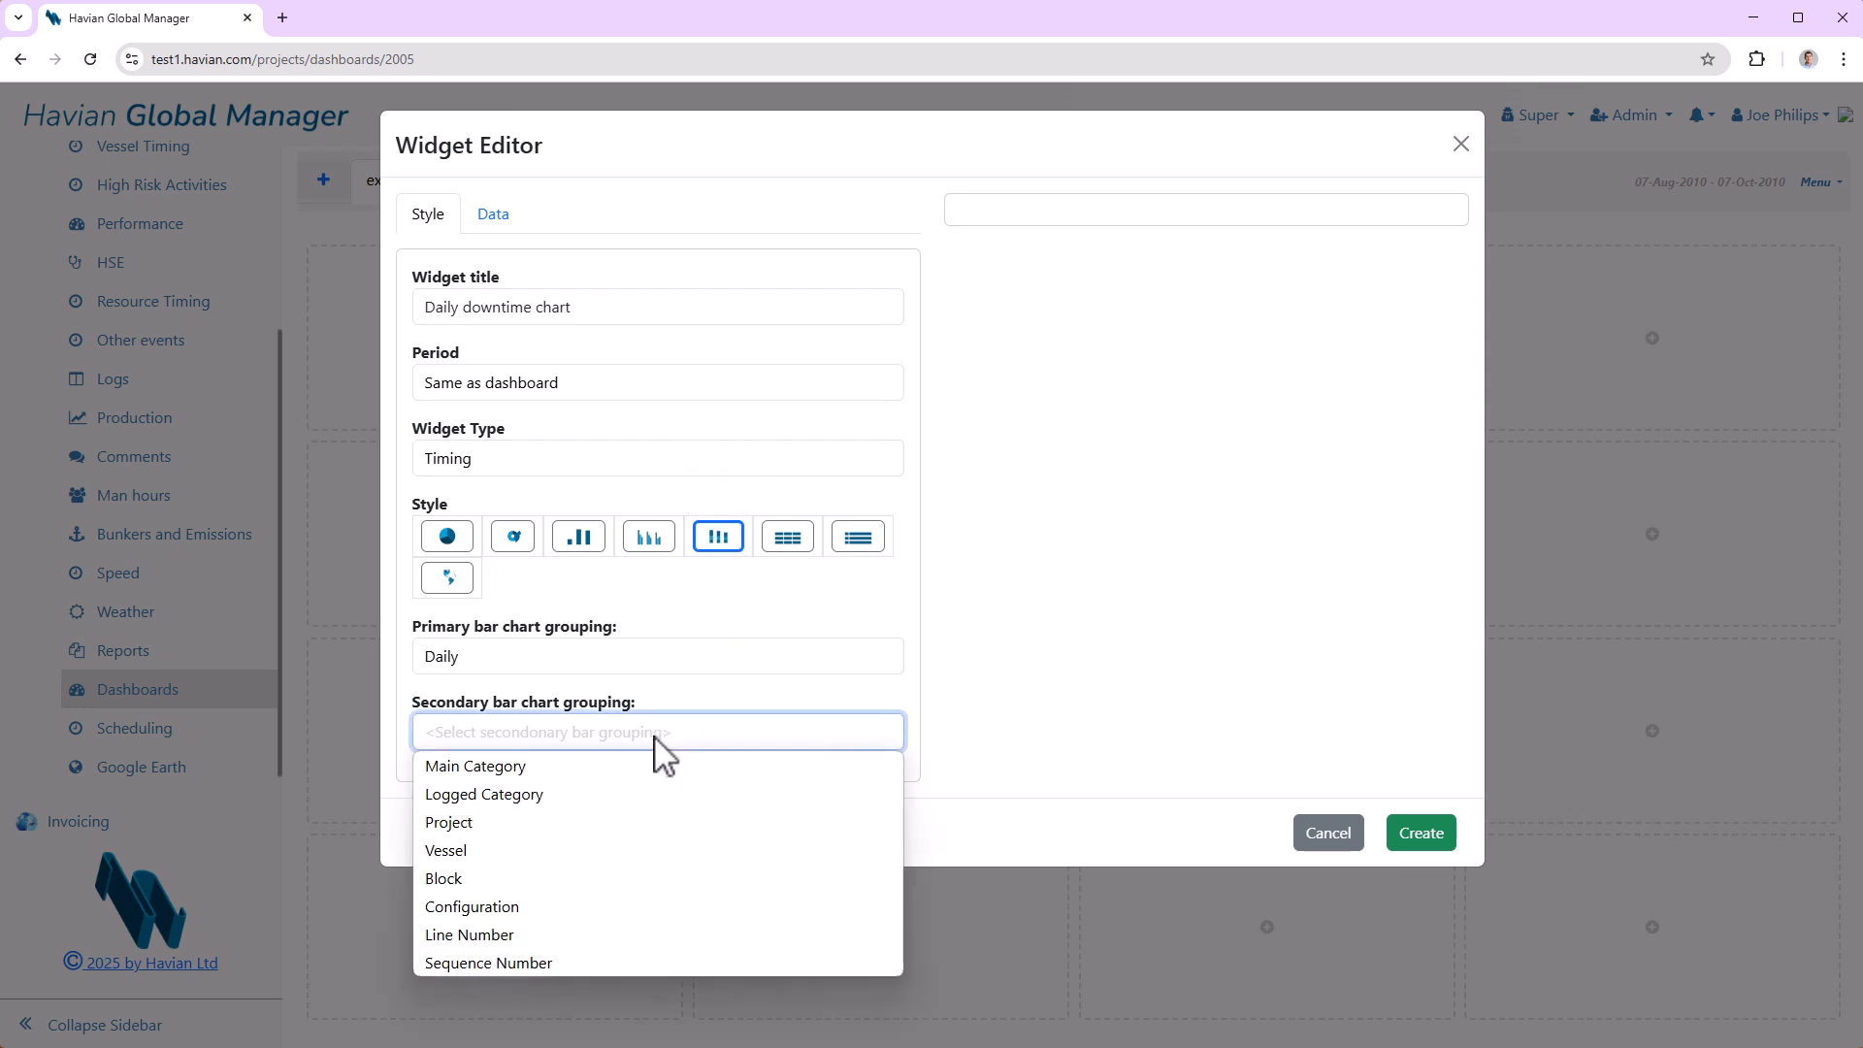
pyautogui.click(663, 772)
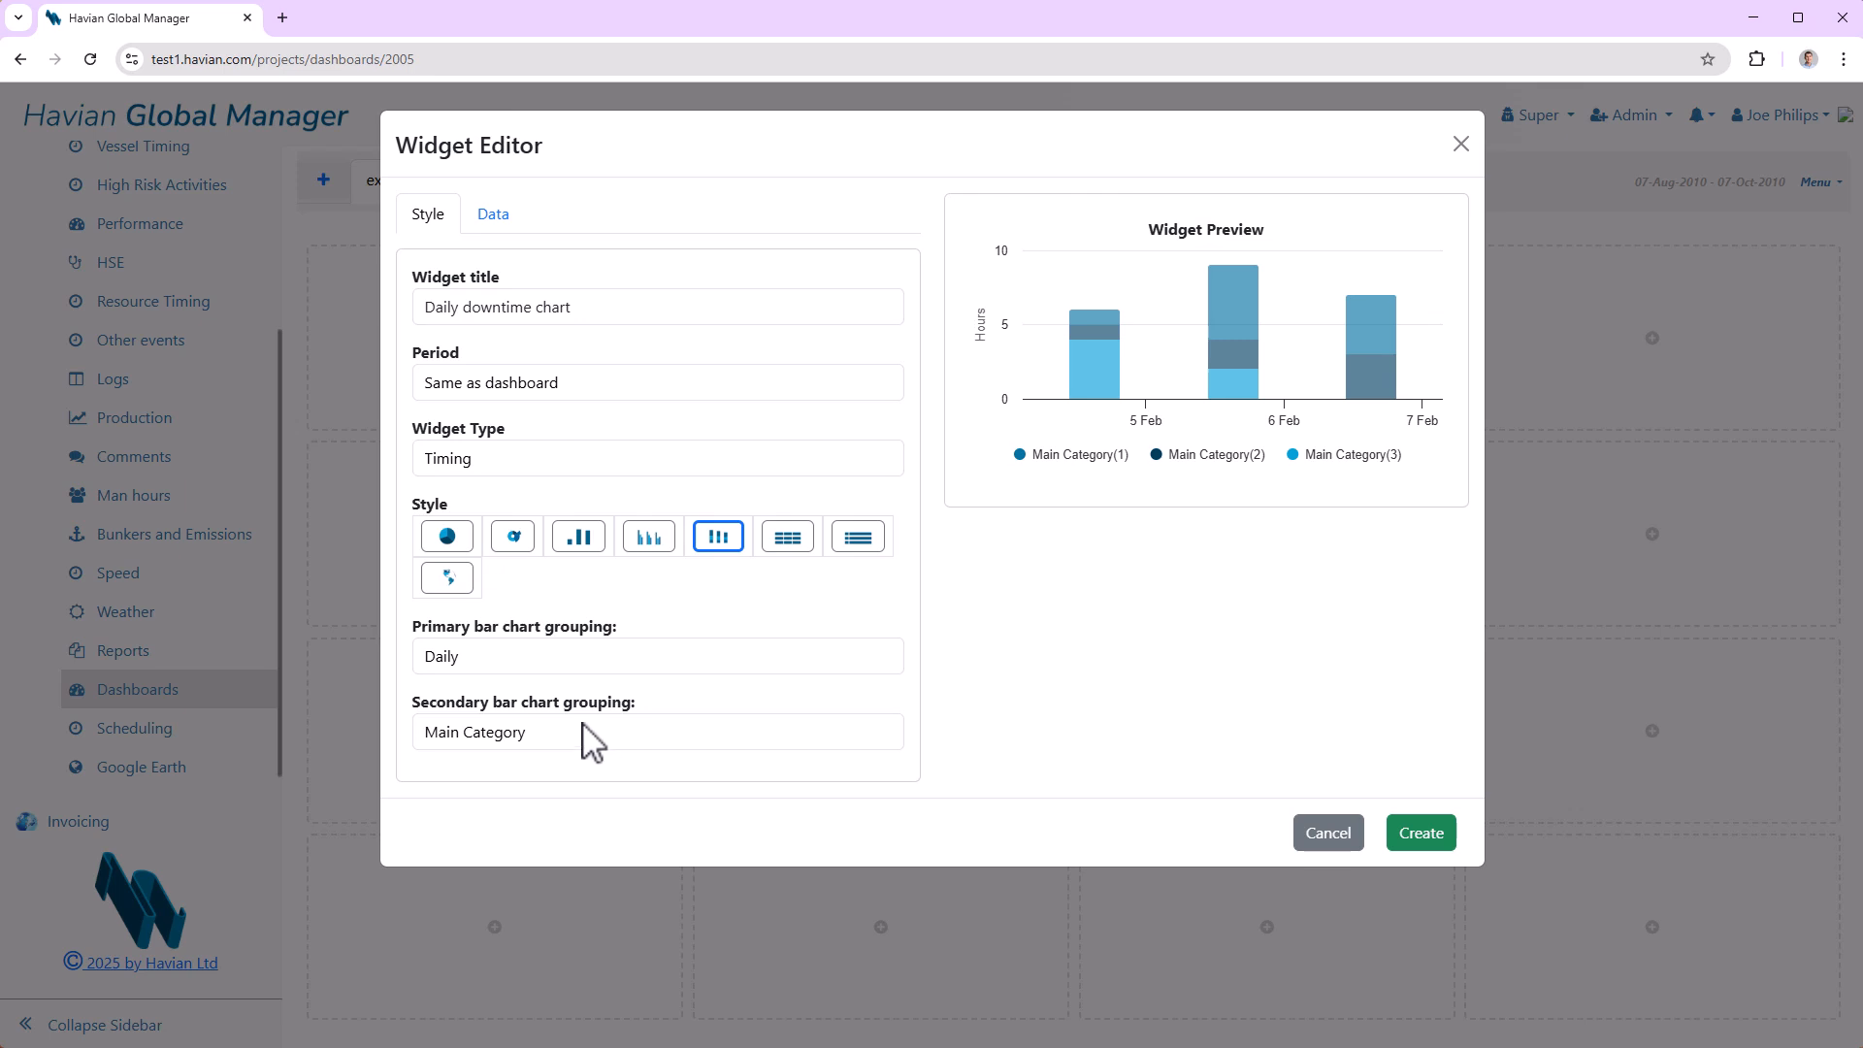
pyautogui.click(1419, 840)
# Enlarge the daily downtime chart to span two columns and two rows of the dashboard grid
pyautogui.moveTo(679, 430); pyautogui.dragTo(1053, 623)
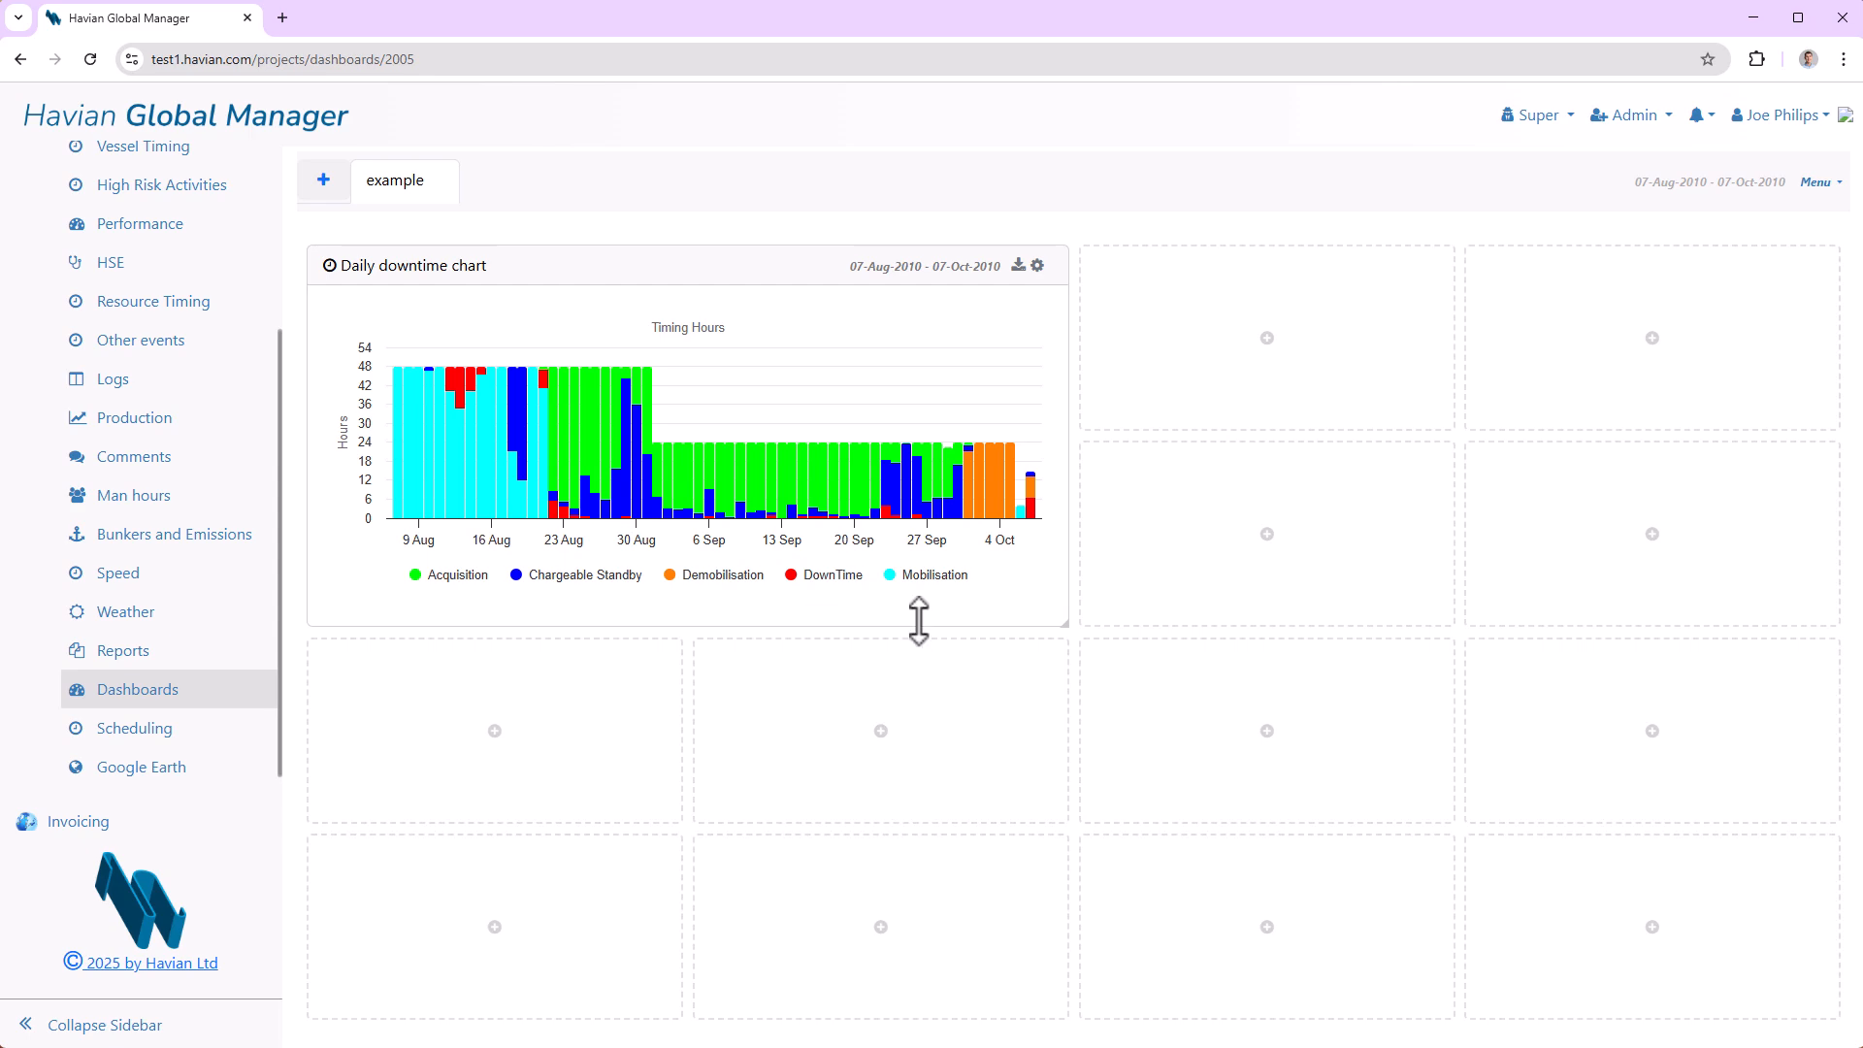
pyautogui.click(1035, 267)
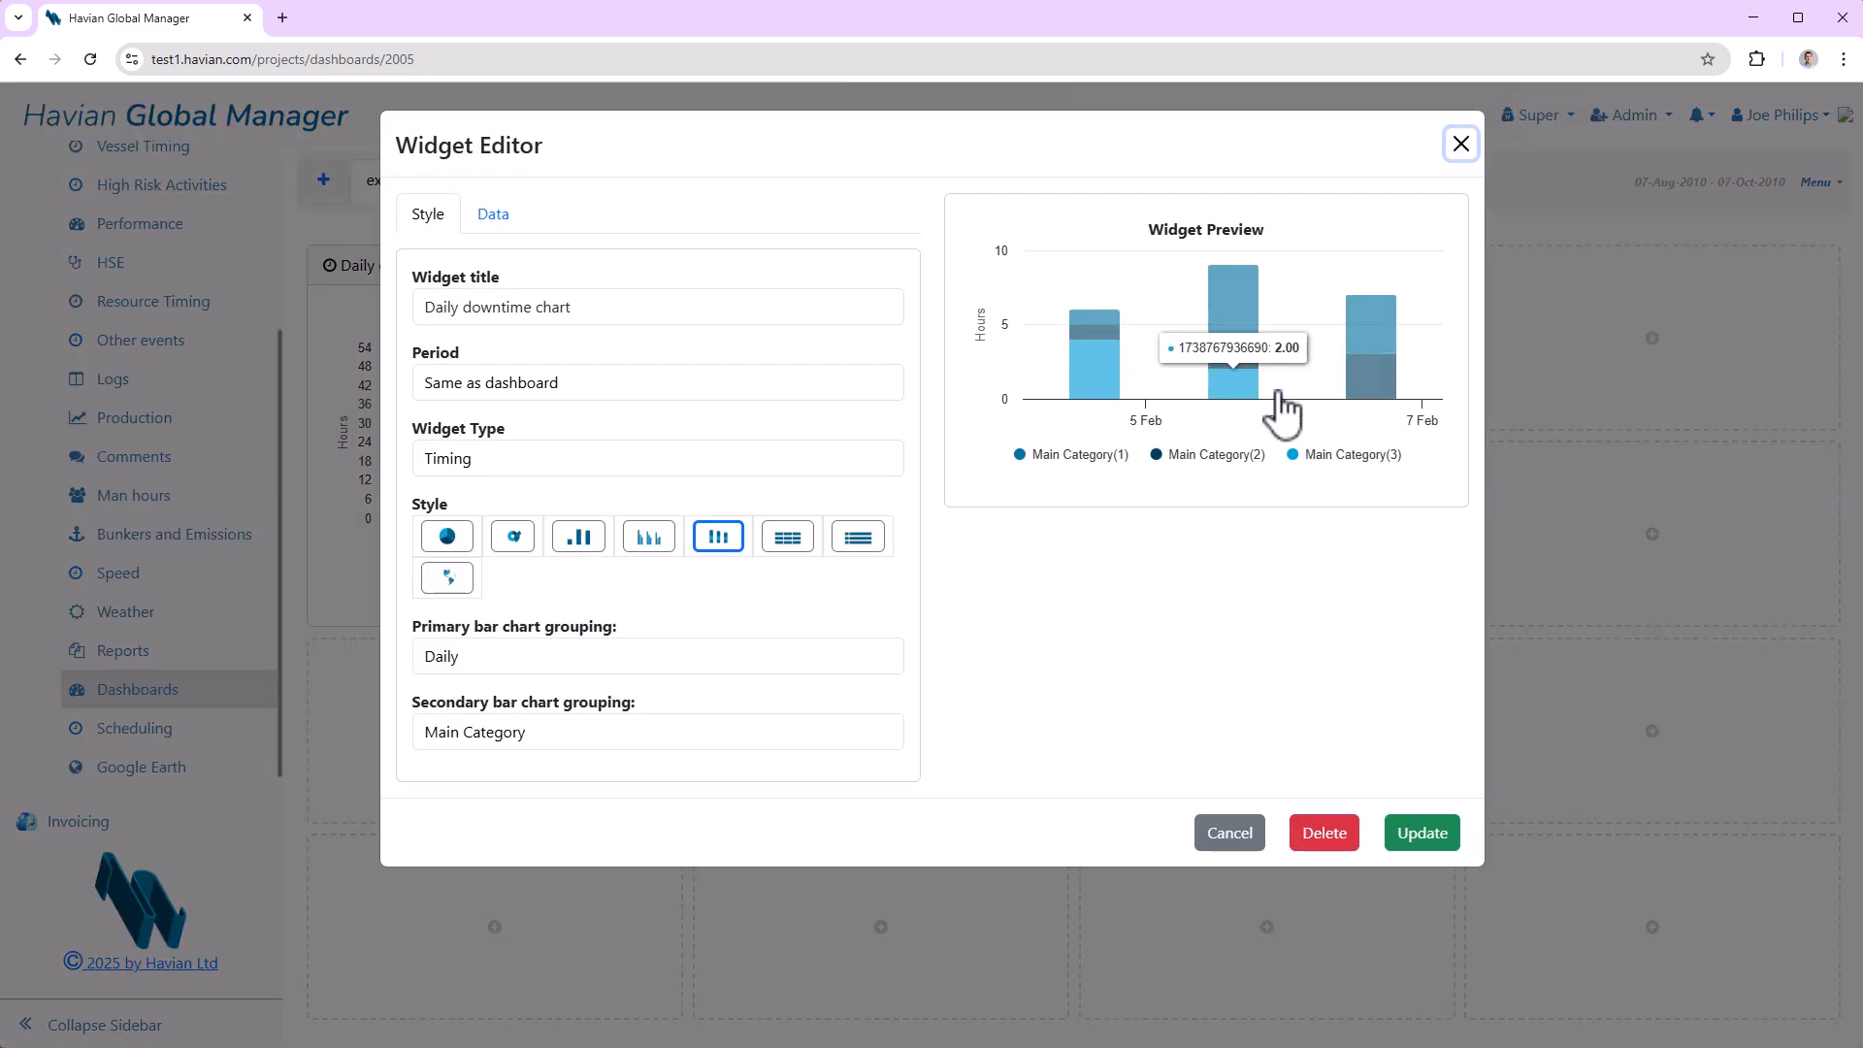
pyautogui.click(1460, 144)
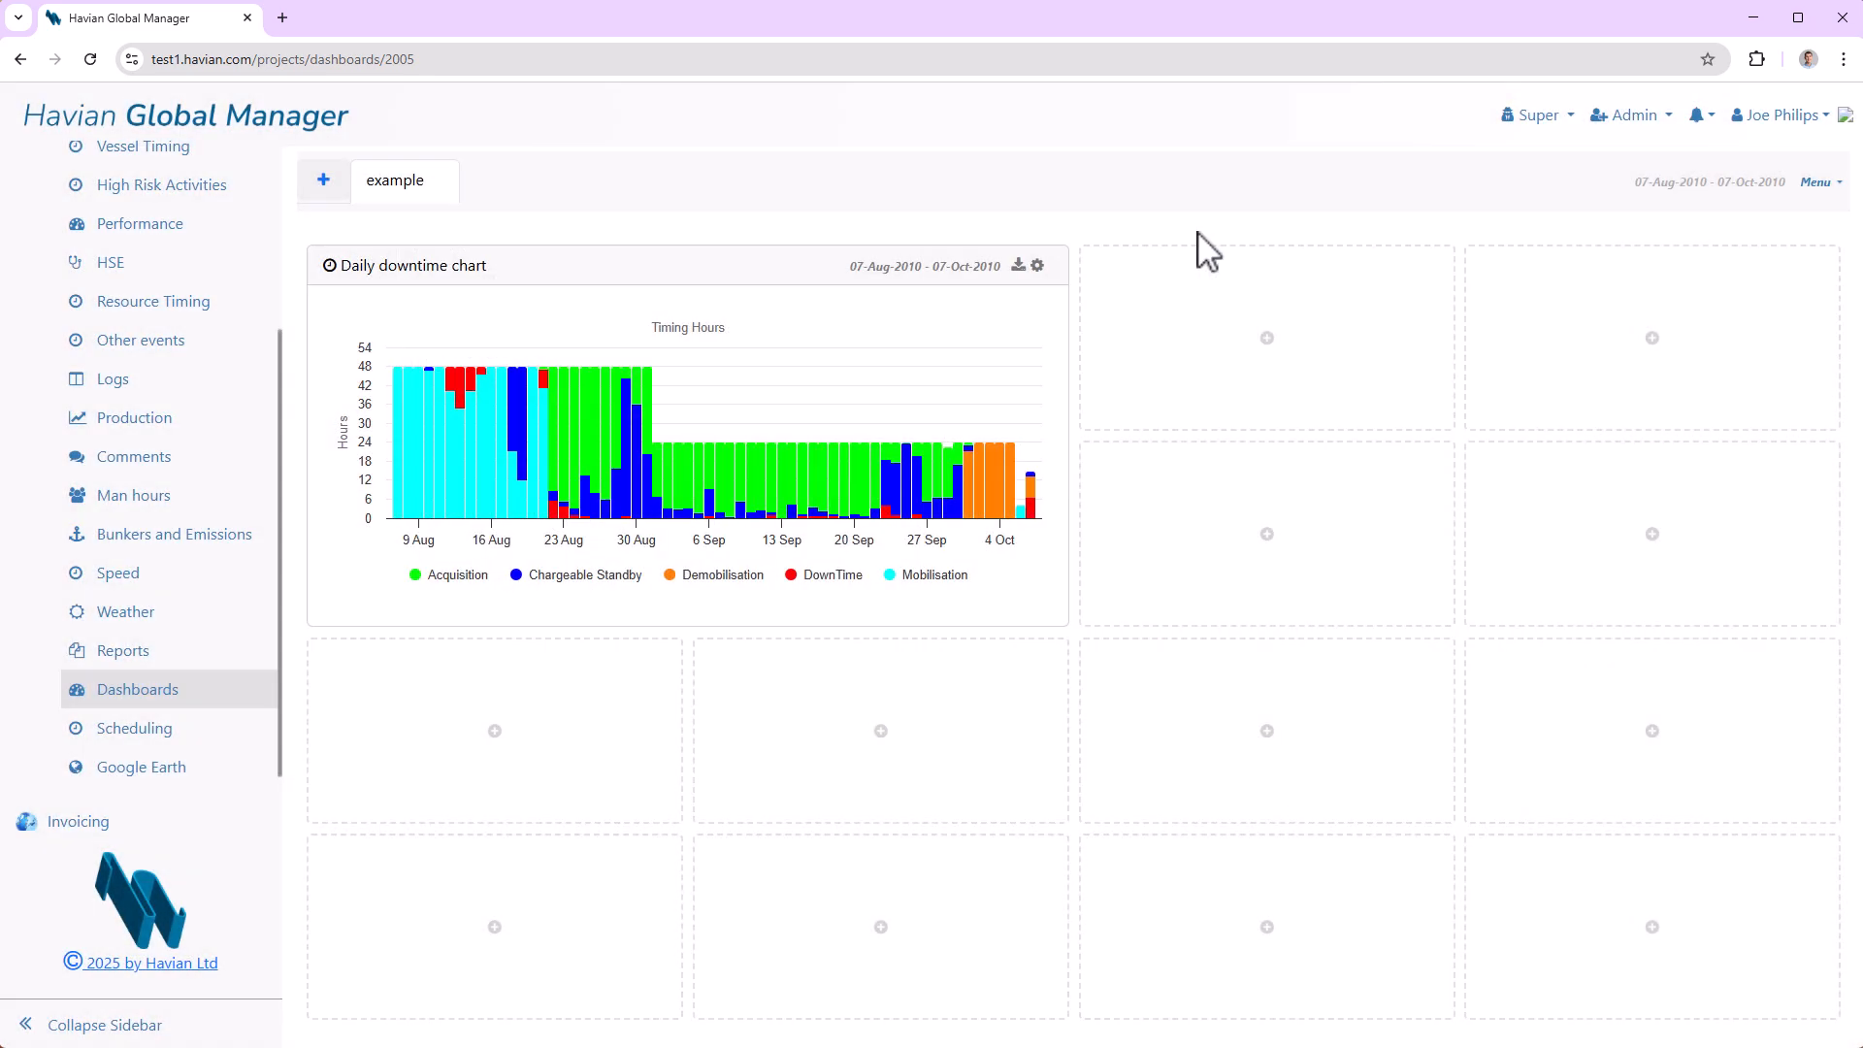
# Filter the daily downtime chart's data to the DownTime category and update the widget
pyautogui.click(1036, 266)
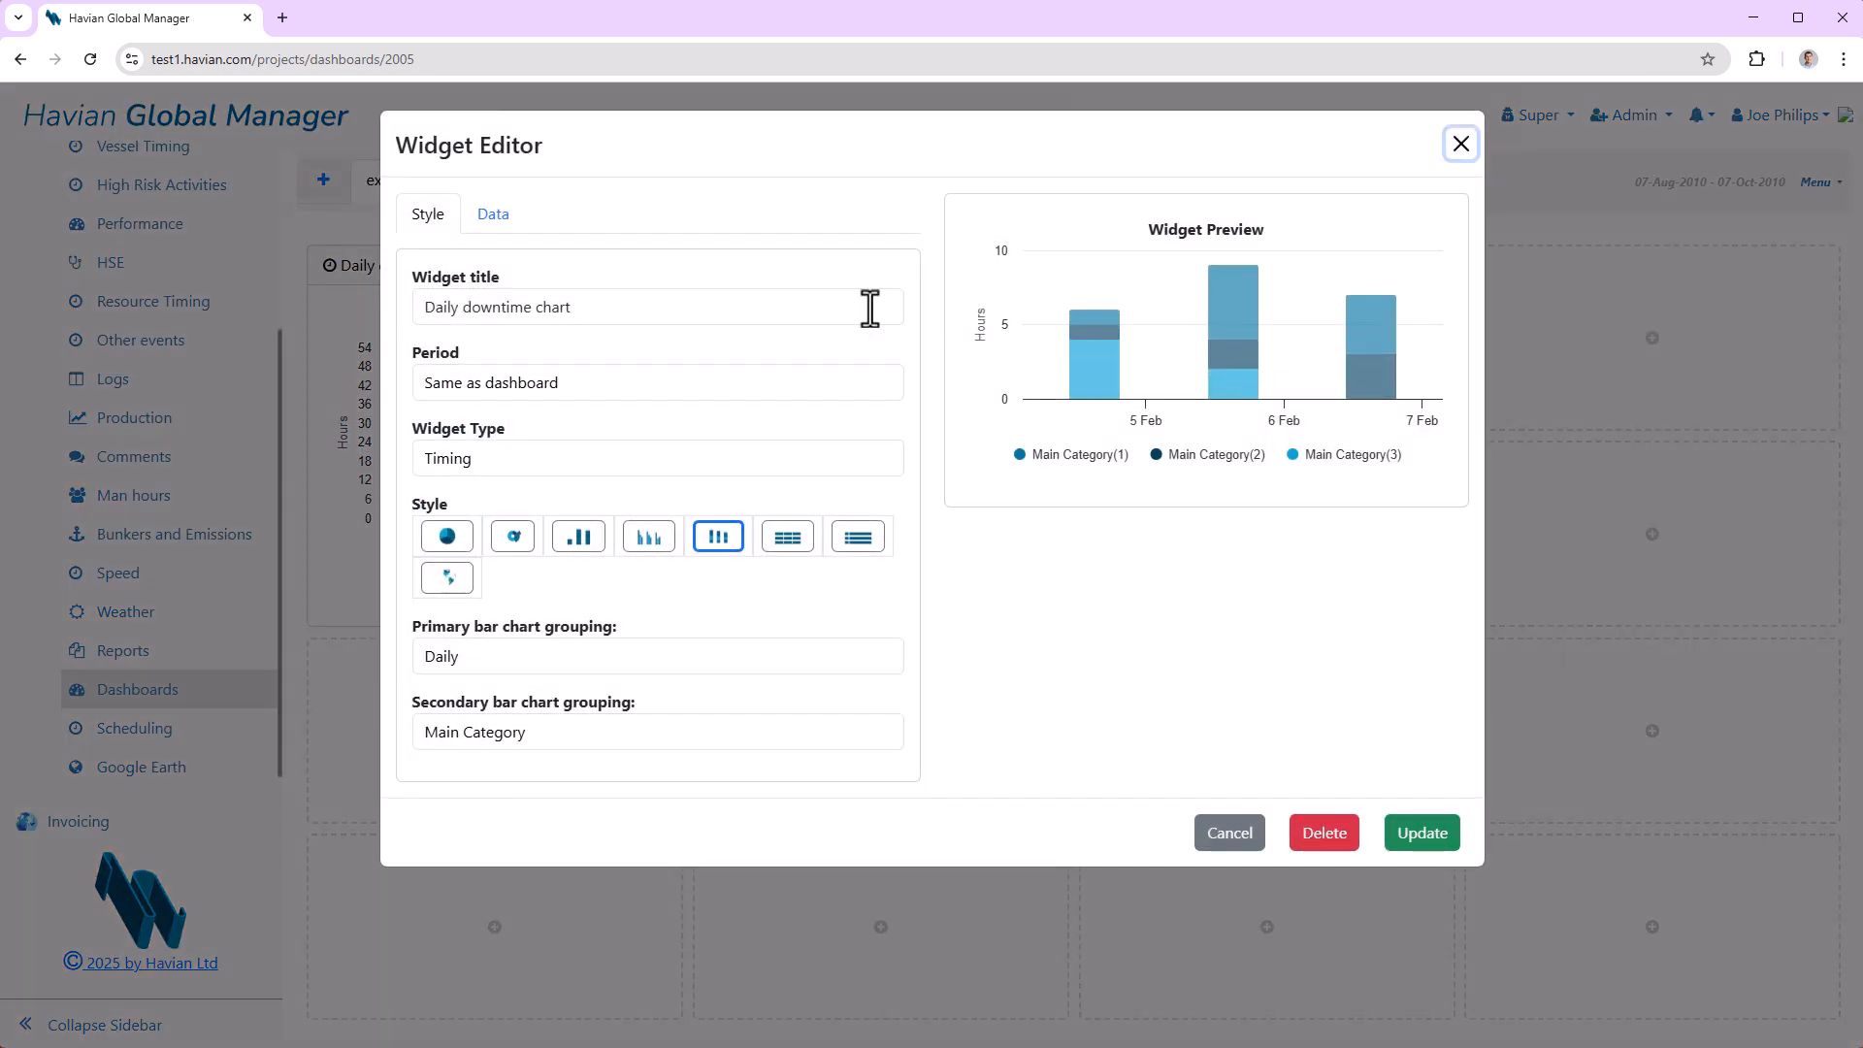
pyautogui.click(512, 221)
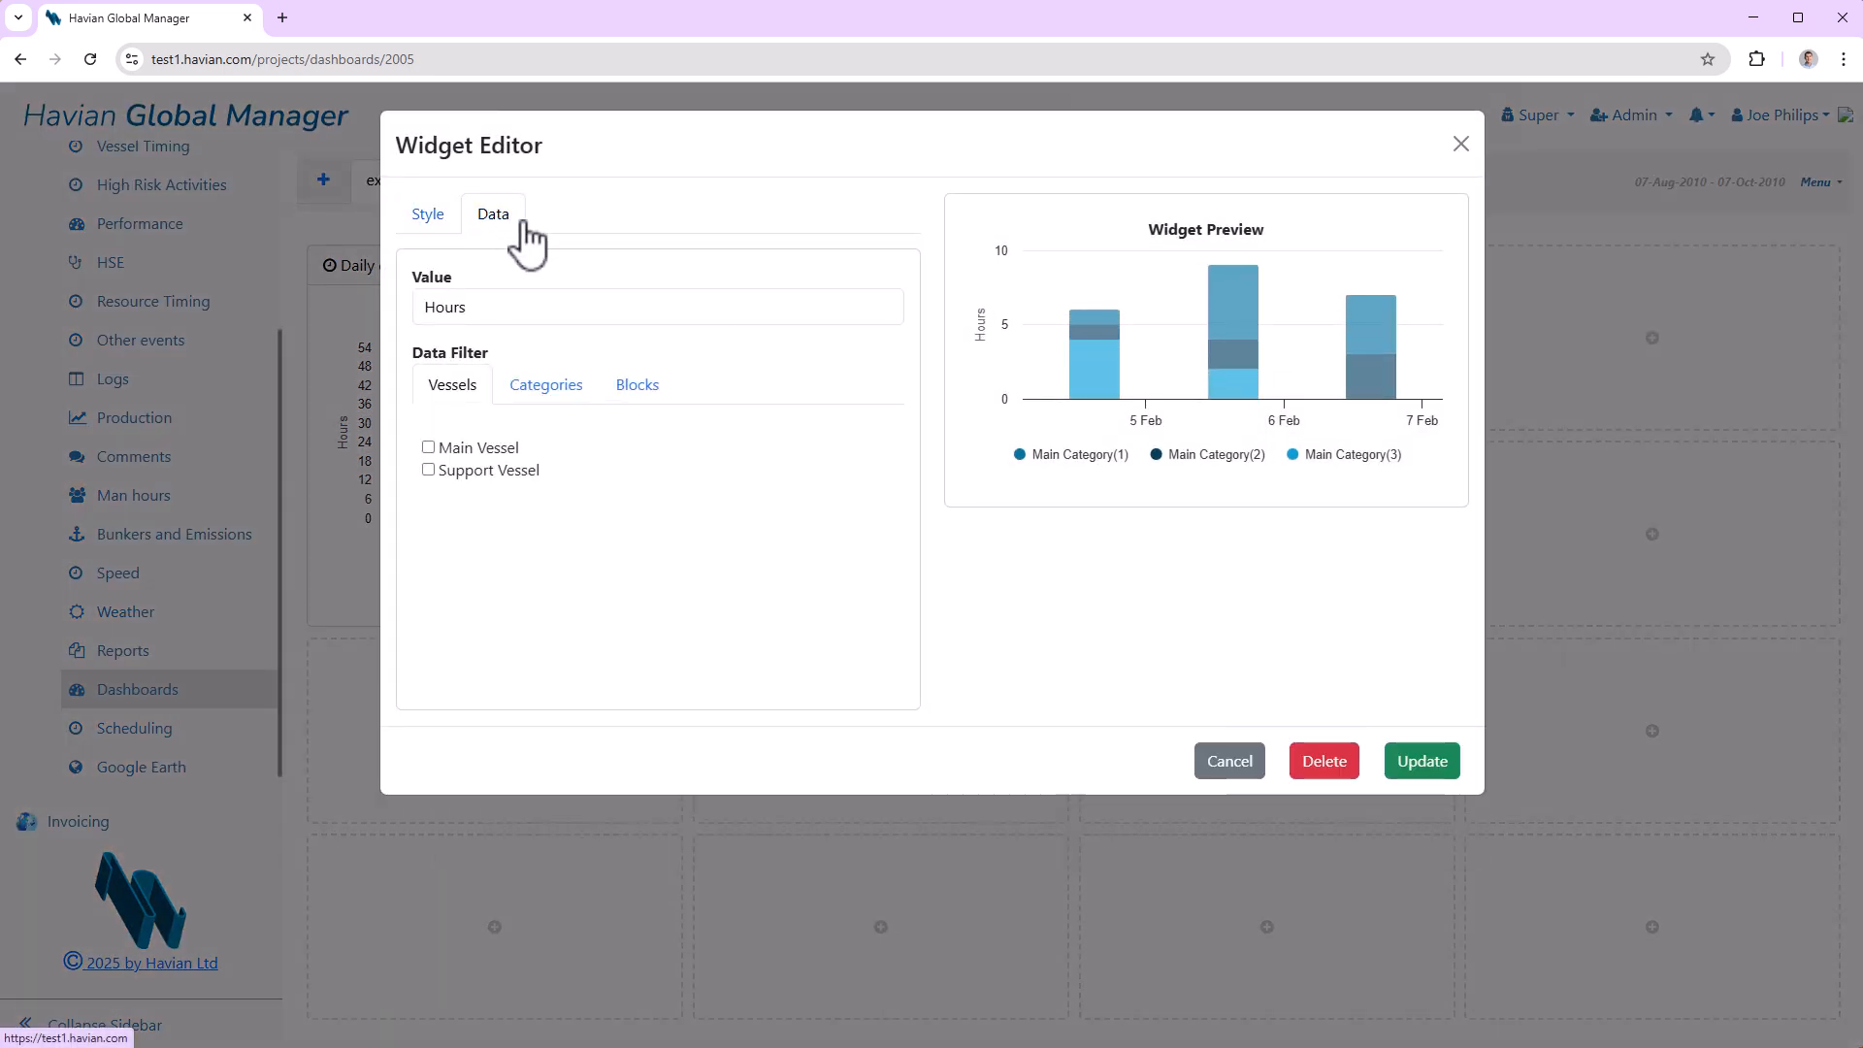
pyautogui.click(582, 387)
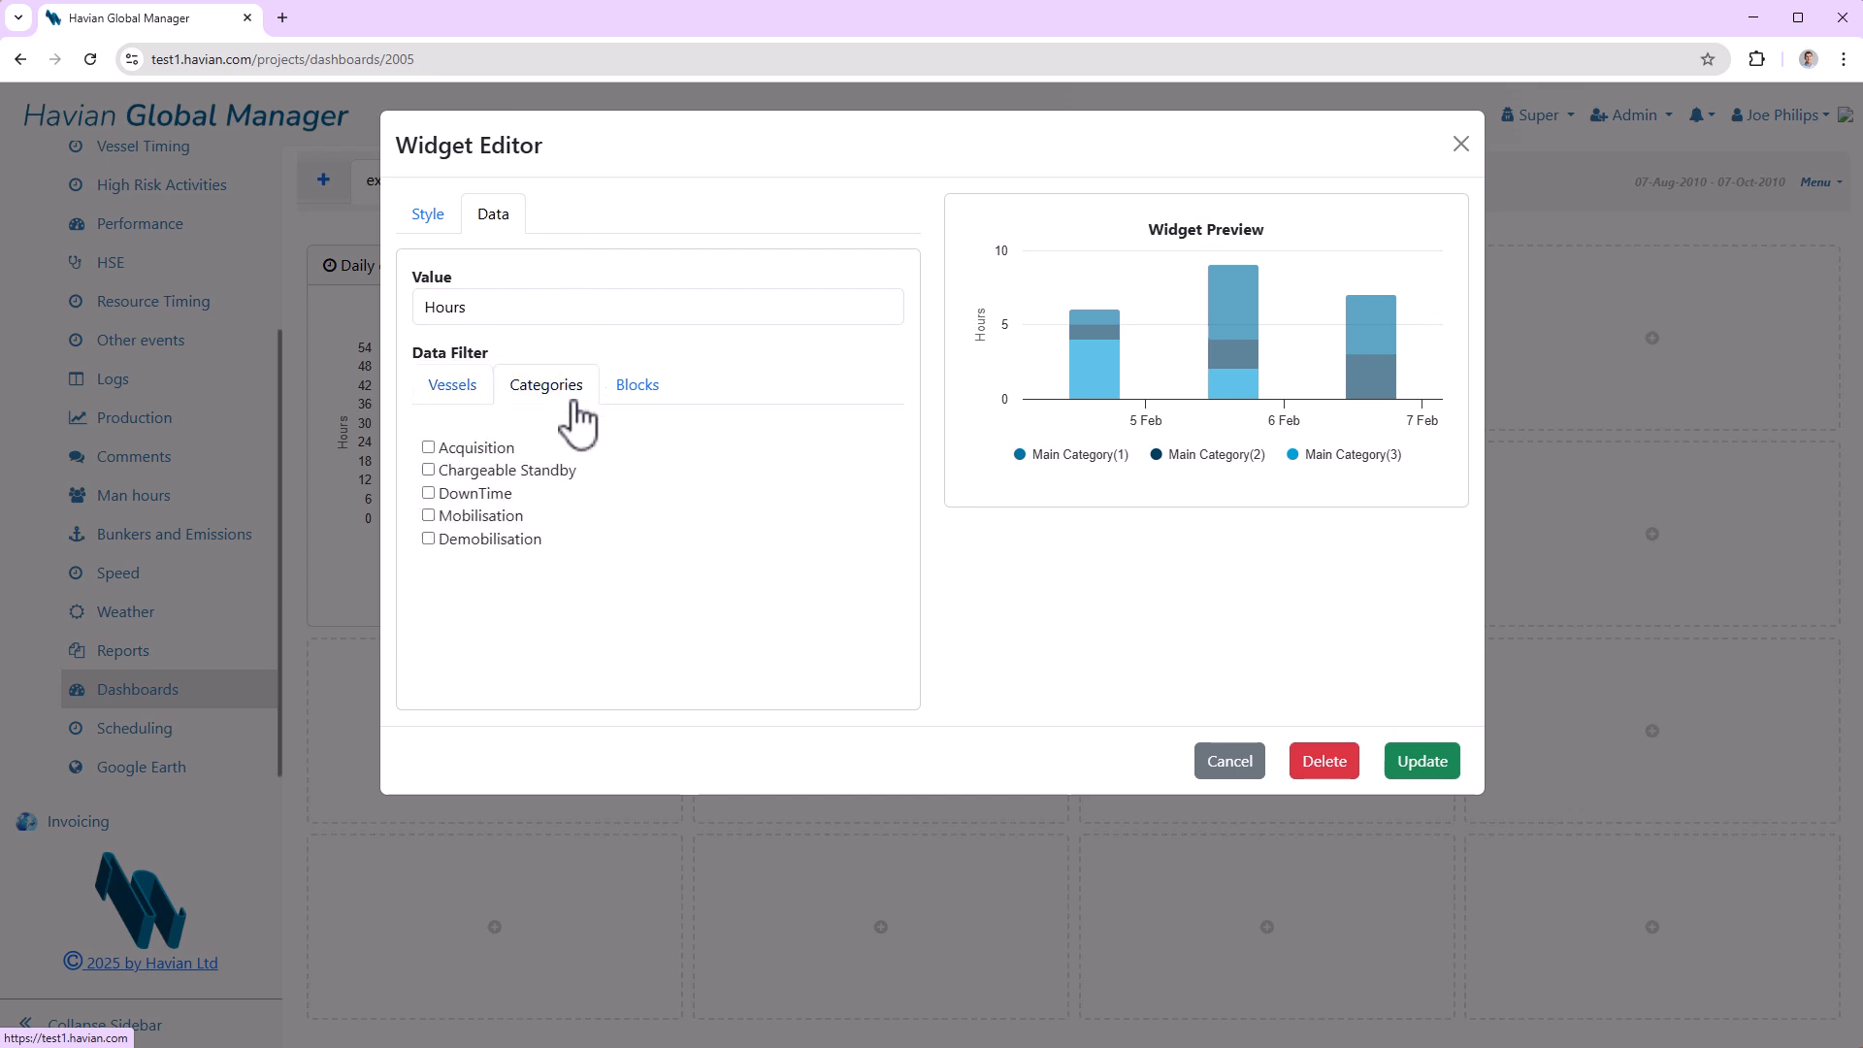
pyautogui.click(428, 493)
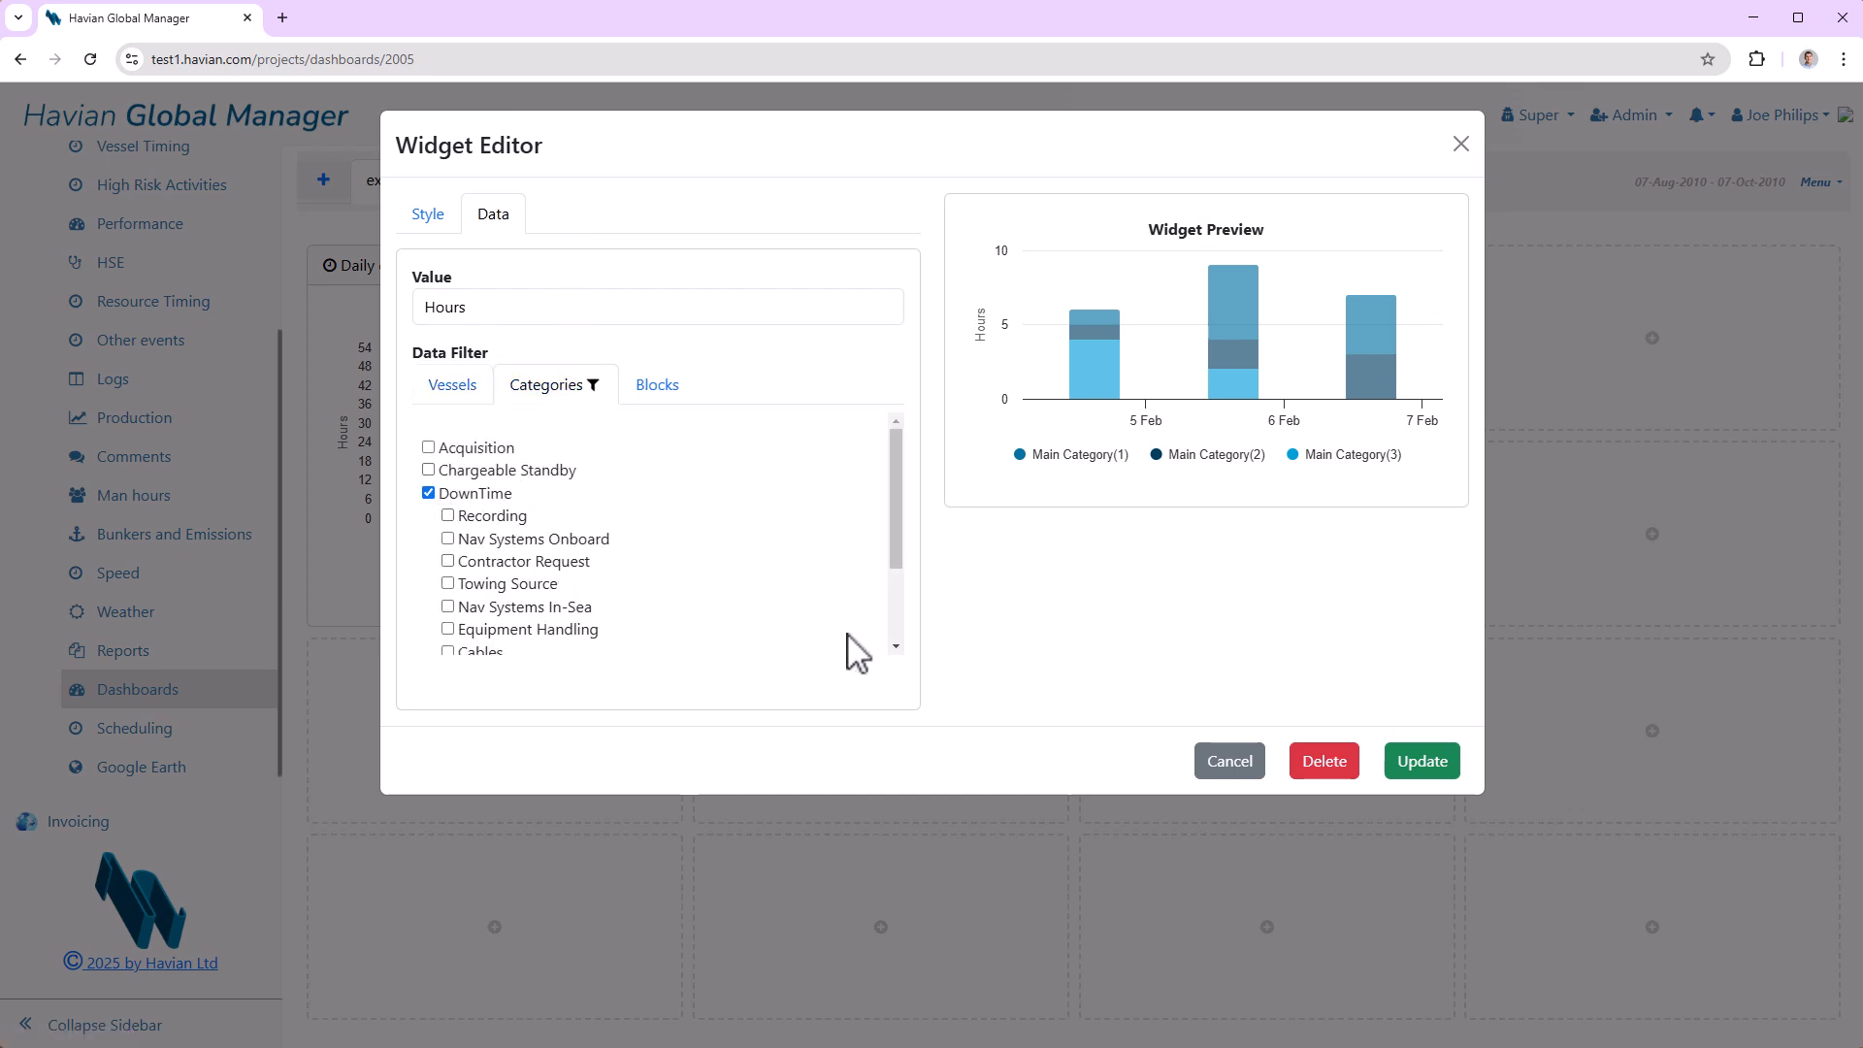
pyautogui.click(1420, 763)
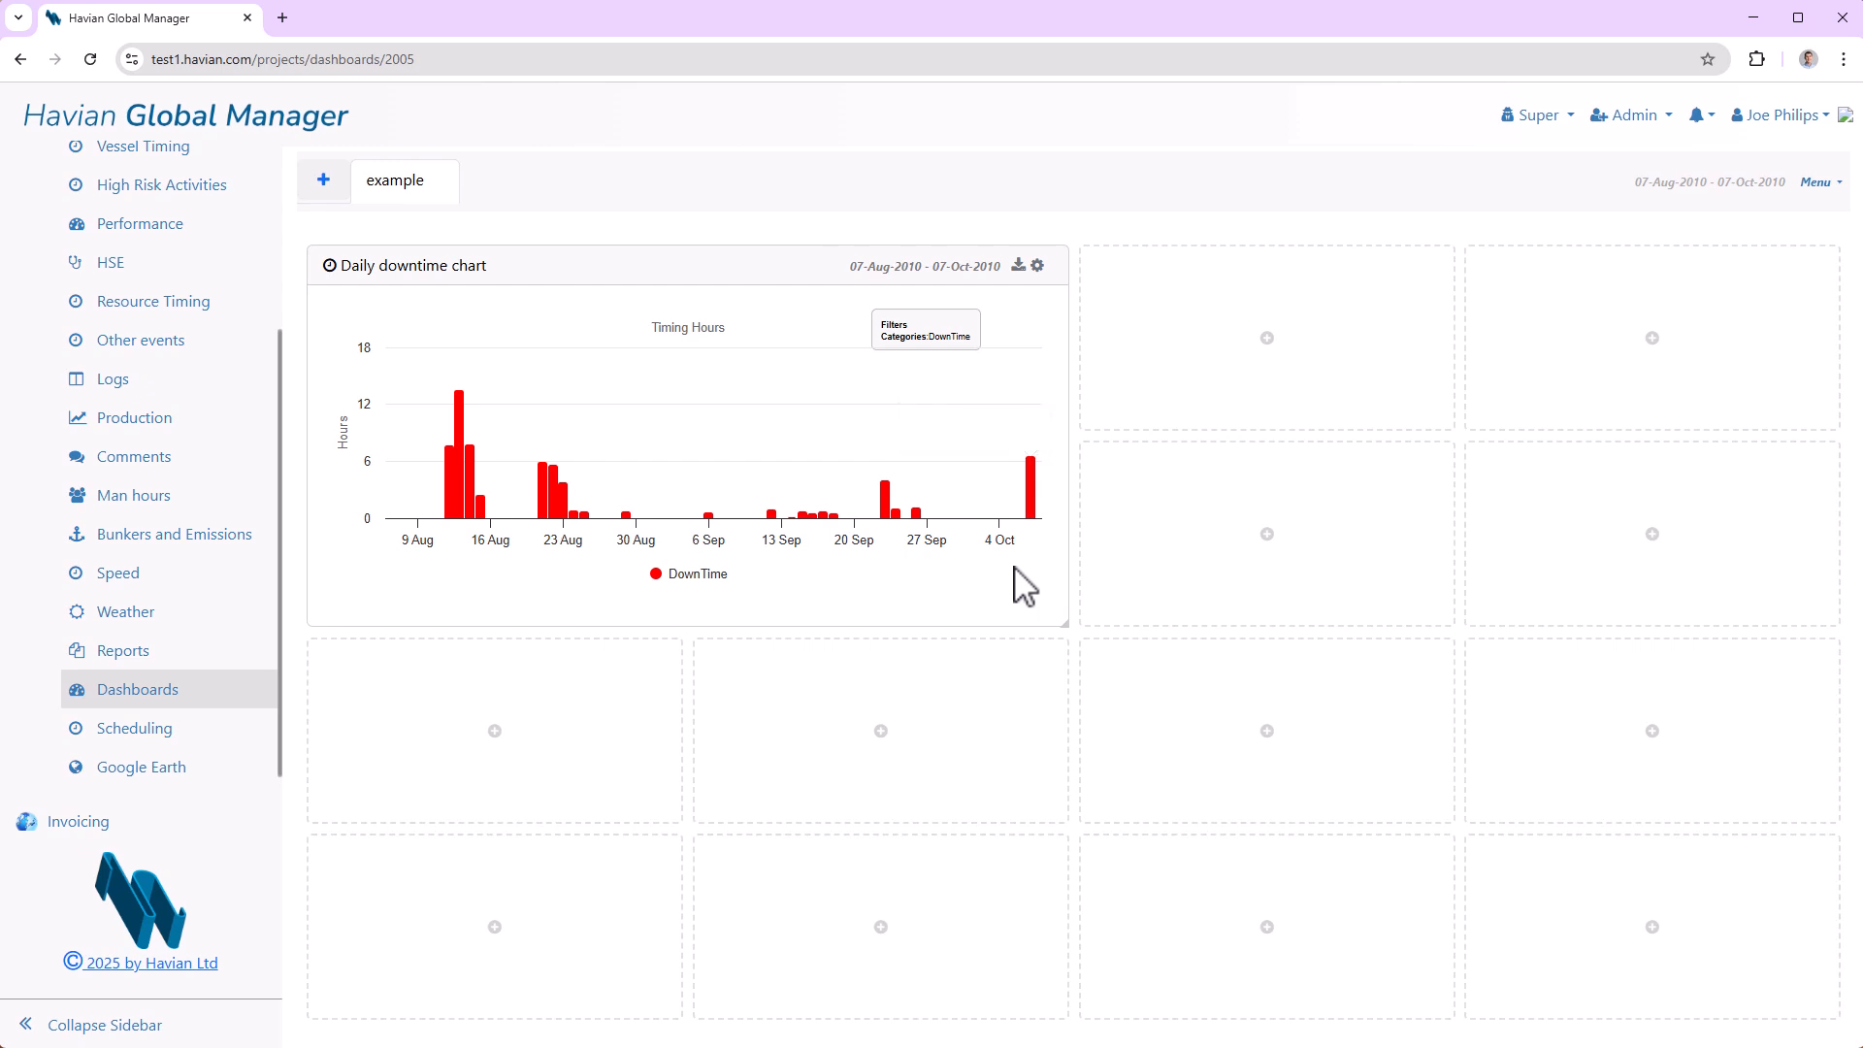
# Start a blank widget in the cell beside the downtime chart, titled "total breakdown", with the Table style
pyautogui.click(1268, 338)
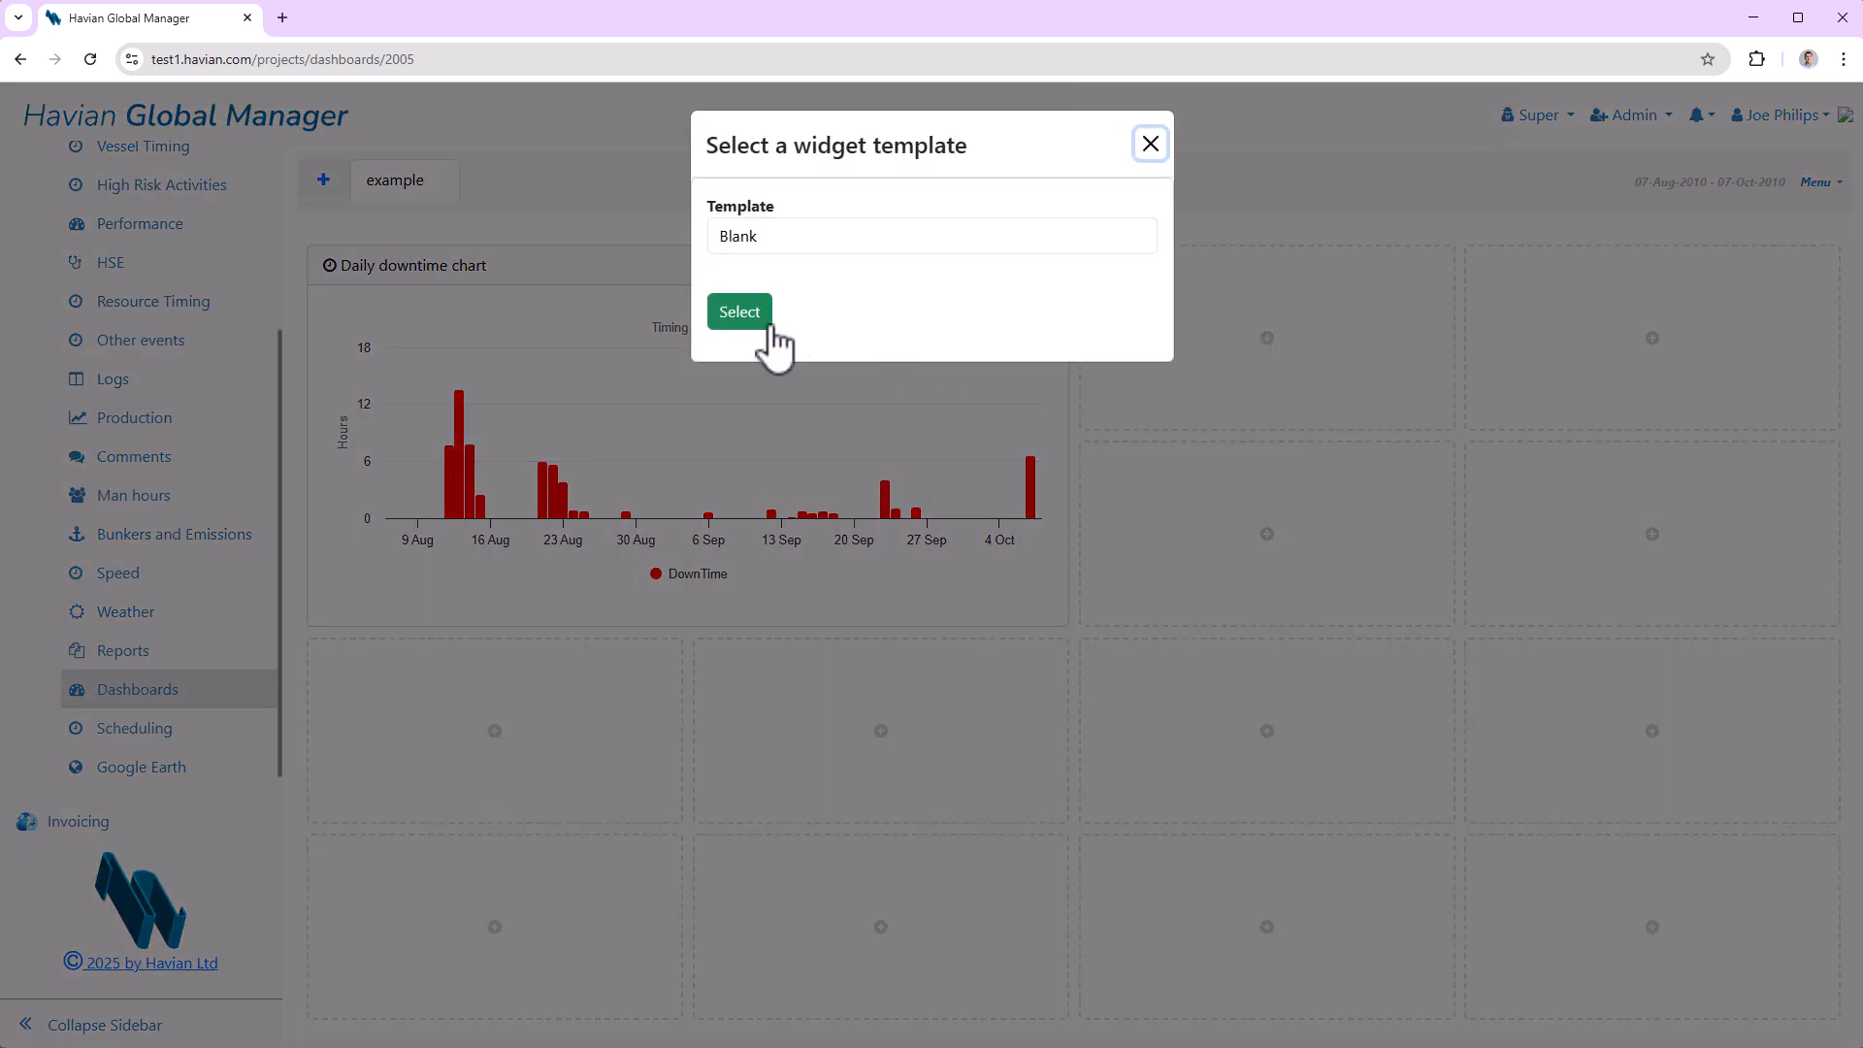
pyautogui.click(763, 322)
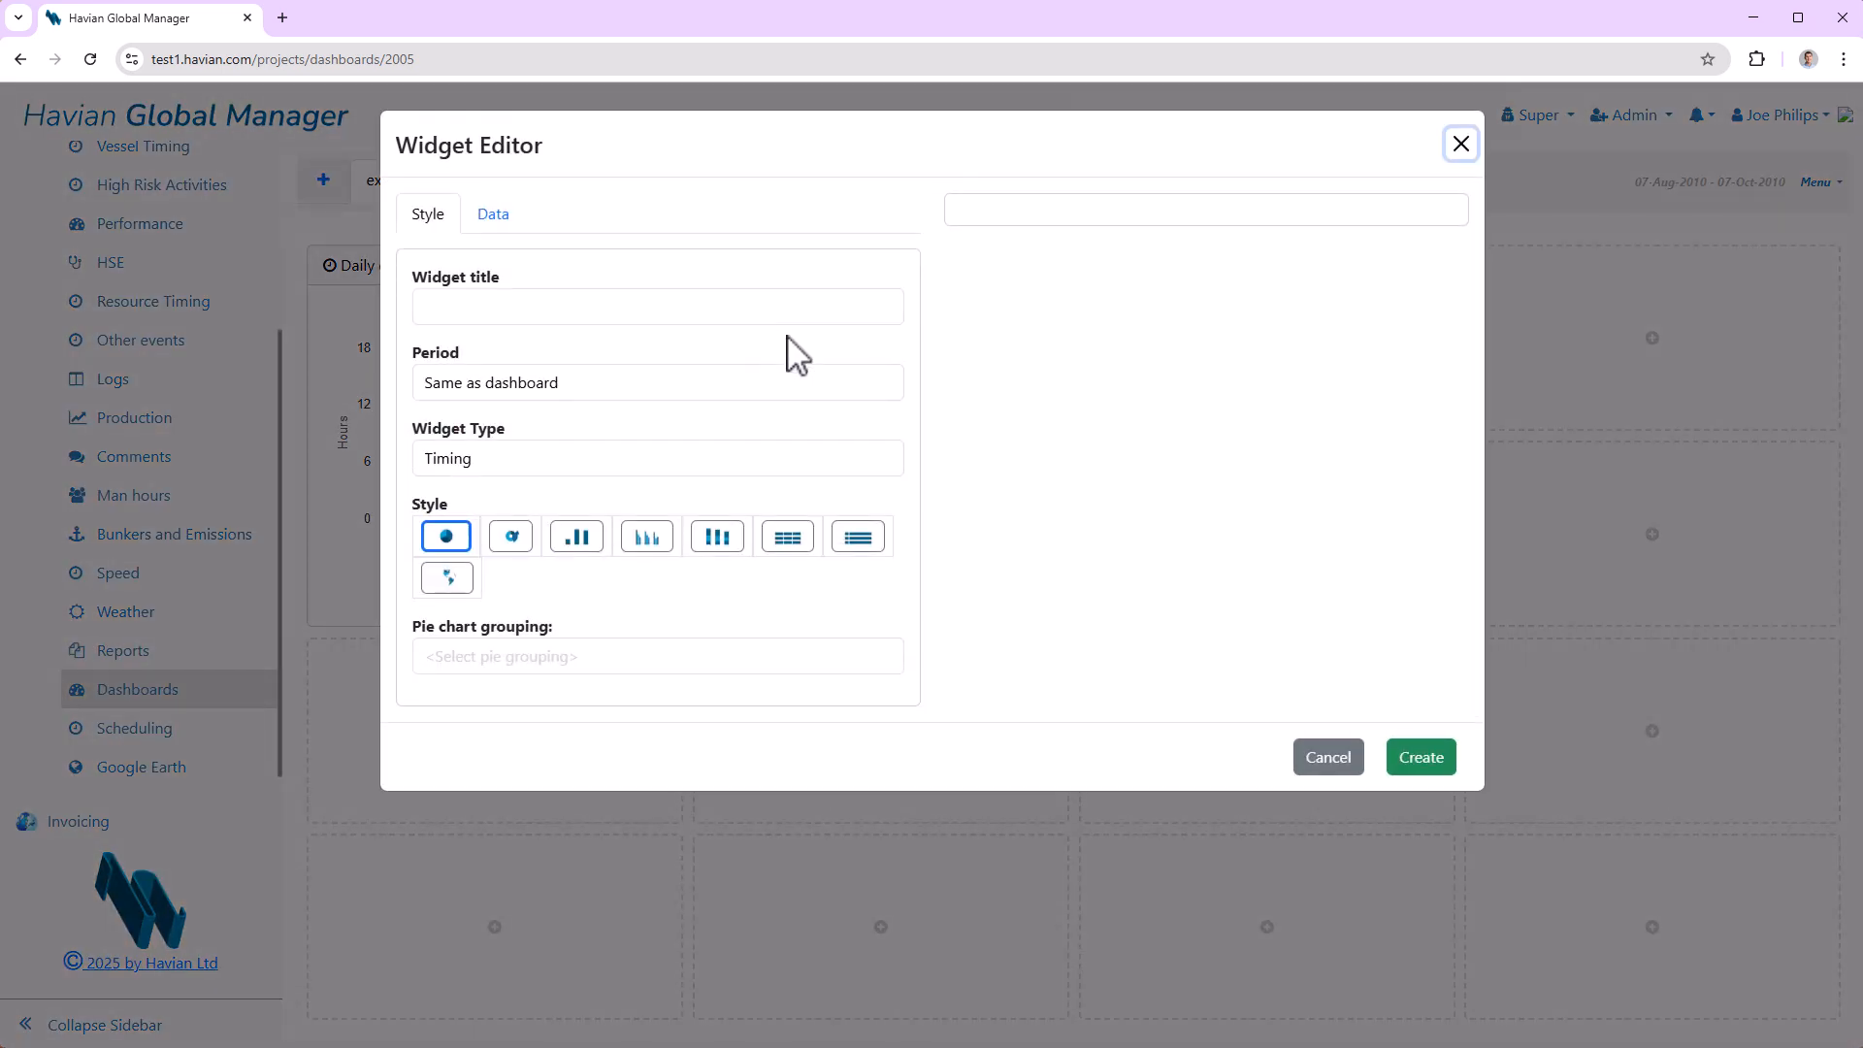
pyautogui.click(686, 317)
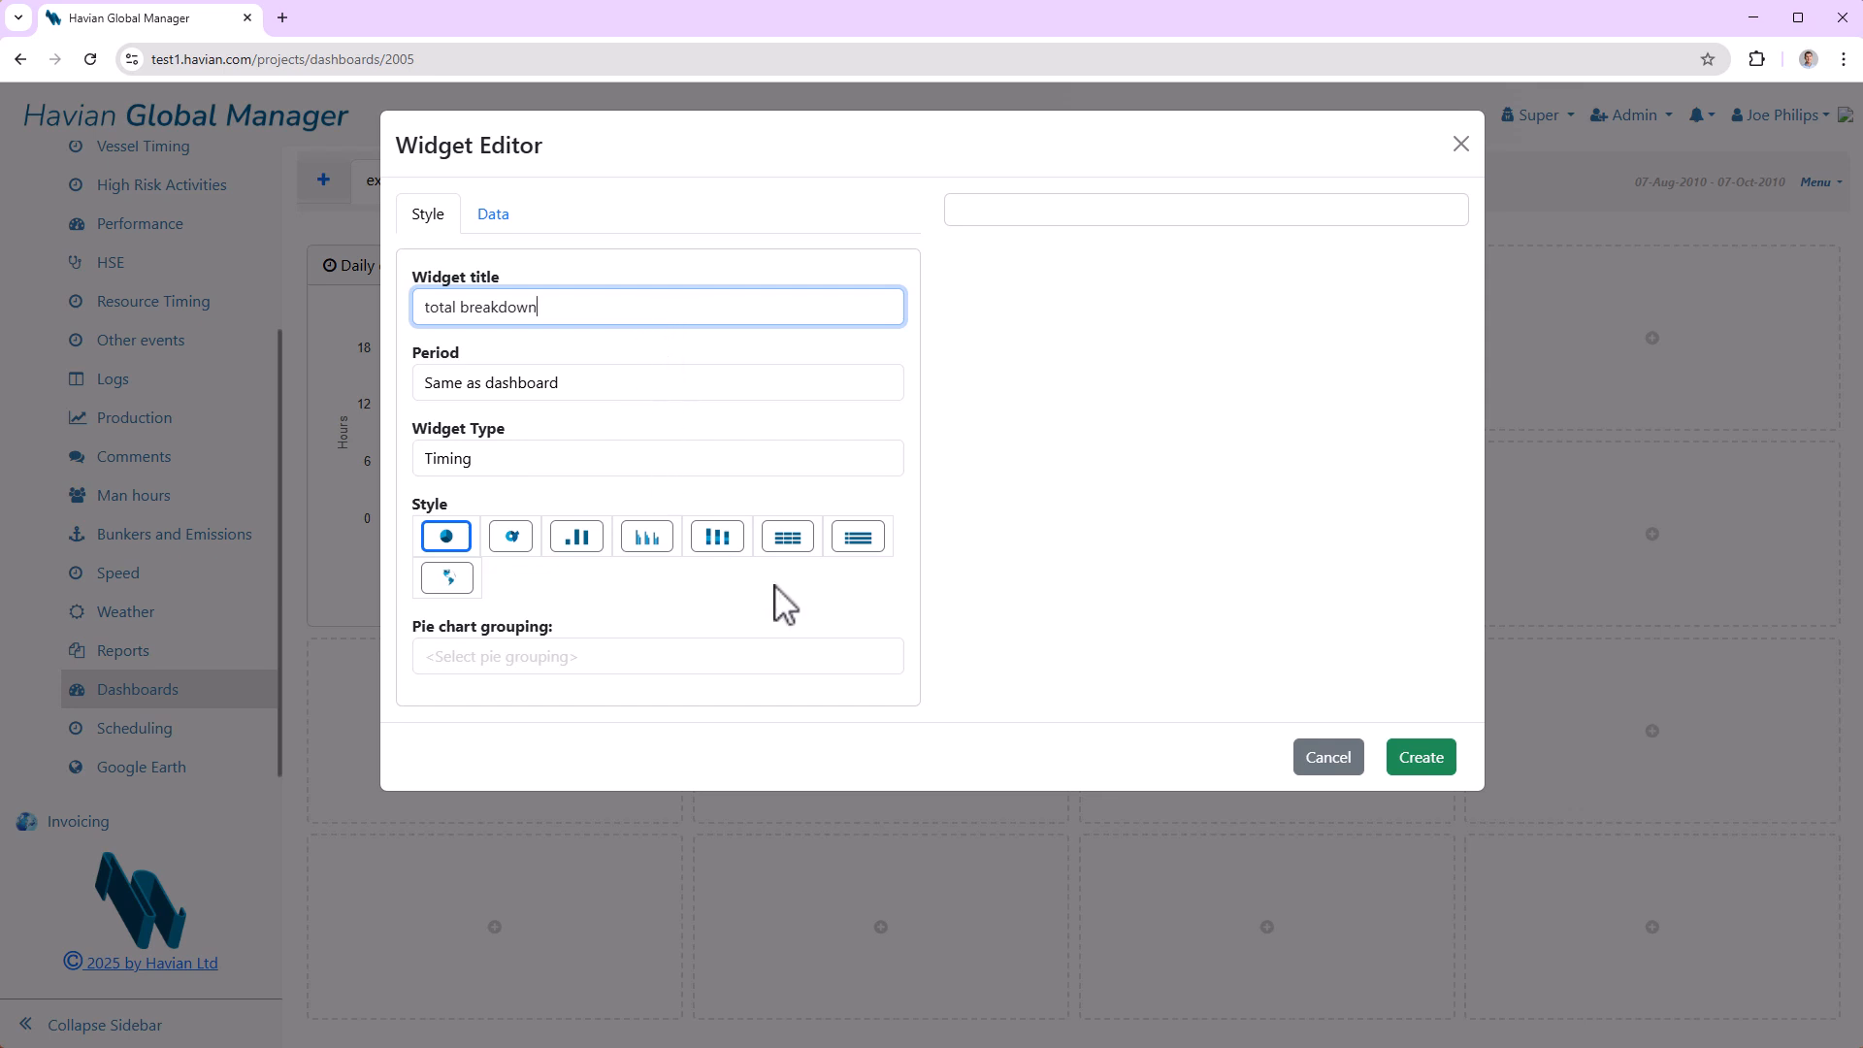
pyautogui.click(788, 536)
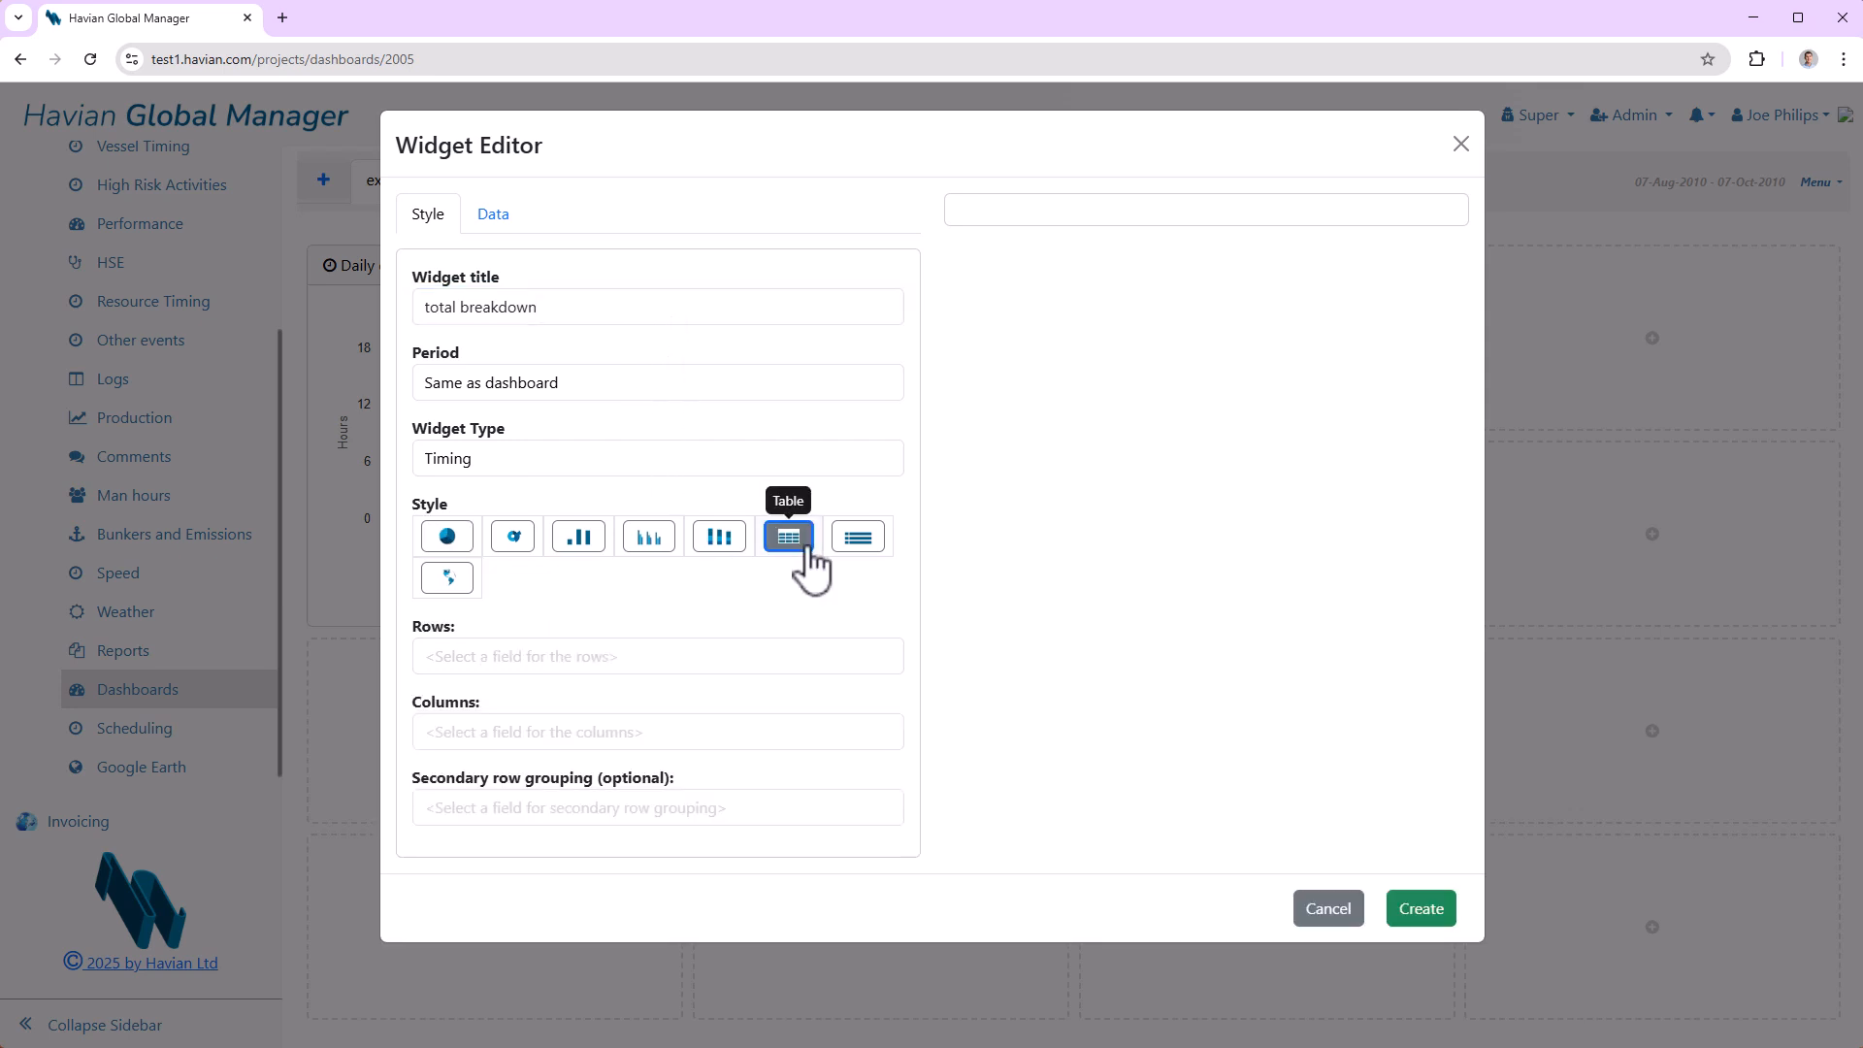
# Create the table with Logged Category rows and Vessel columns, and enlarge it to two columns by three rows of grid cells
pyautogui.click(761, 662)
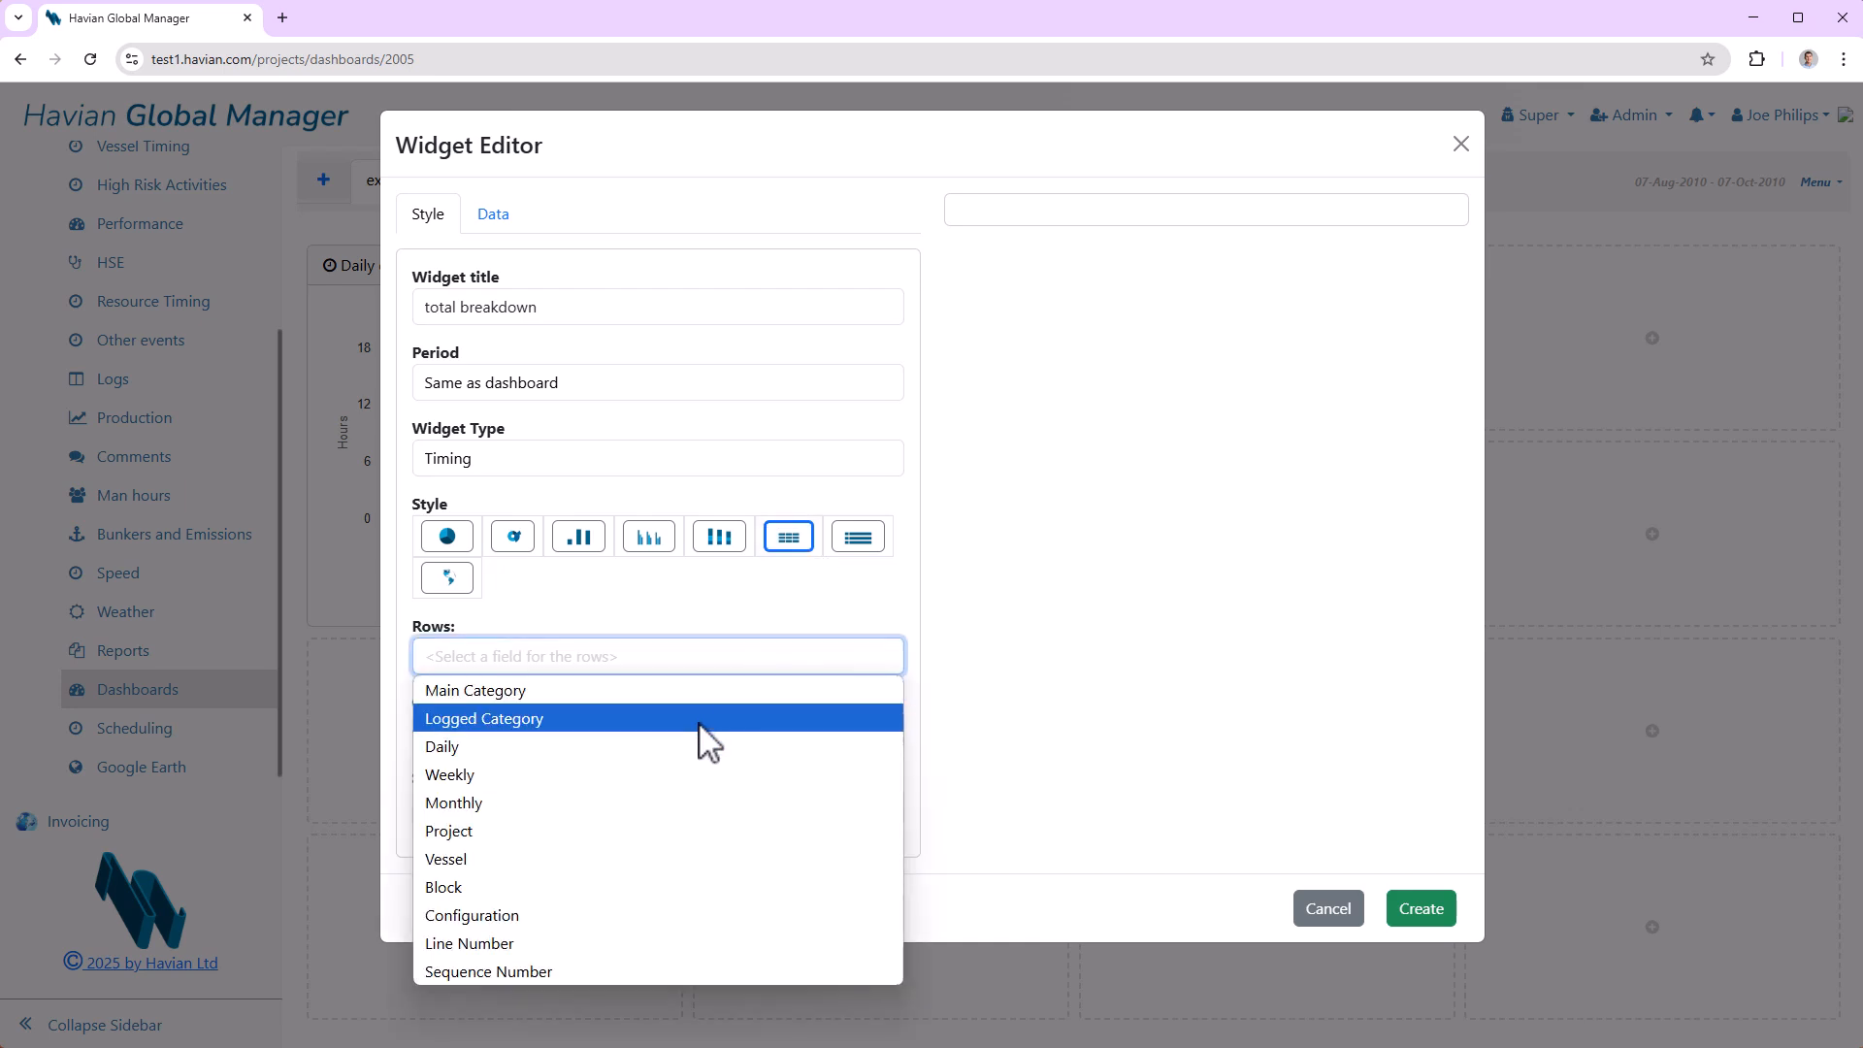
pyautogui.click(697, 718)
pyautogui.click(697, 663)
pyautogui.click(611, 723)
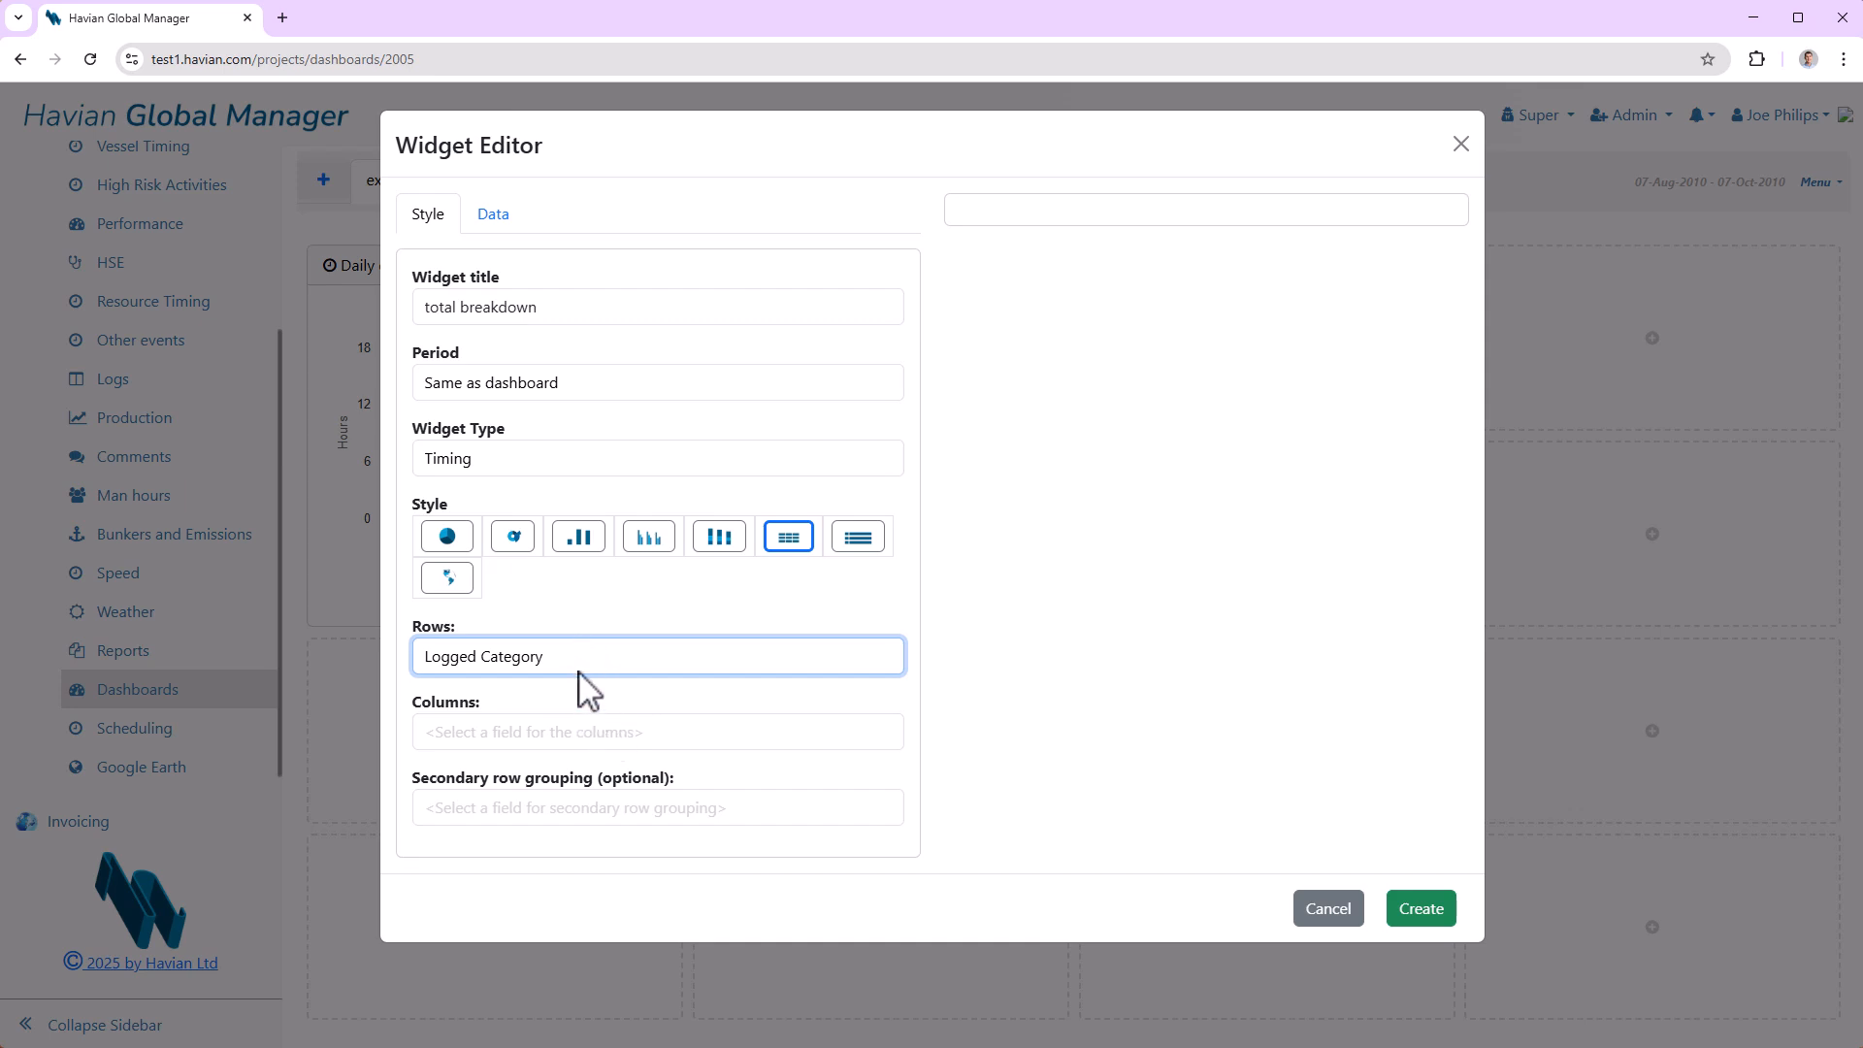
pyautogui.click(558, 735)
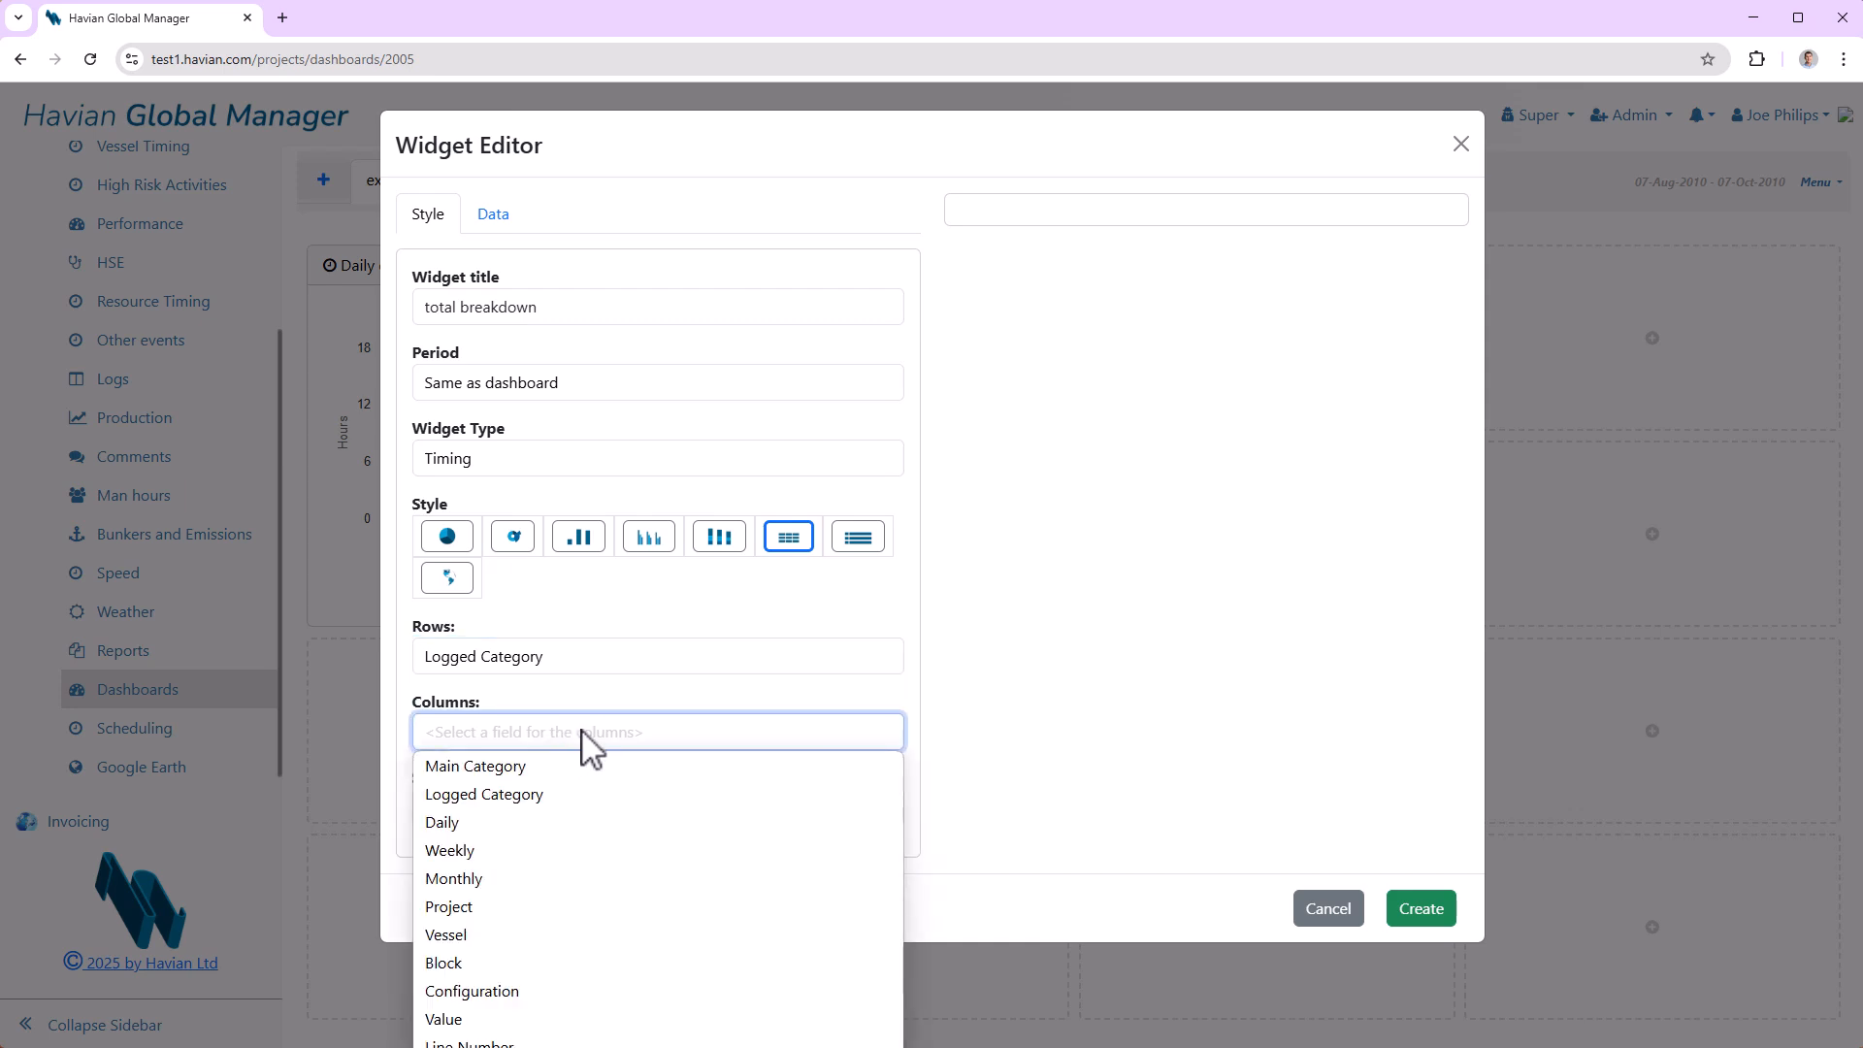
pyautogui.click(611, 937)
pyautogui.click(1419, 912)
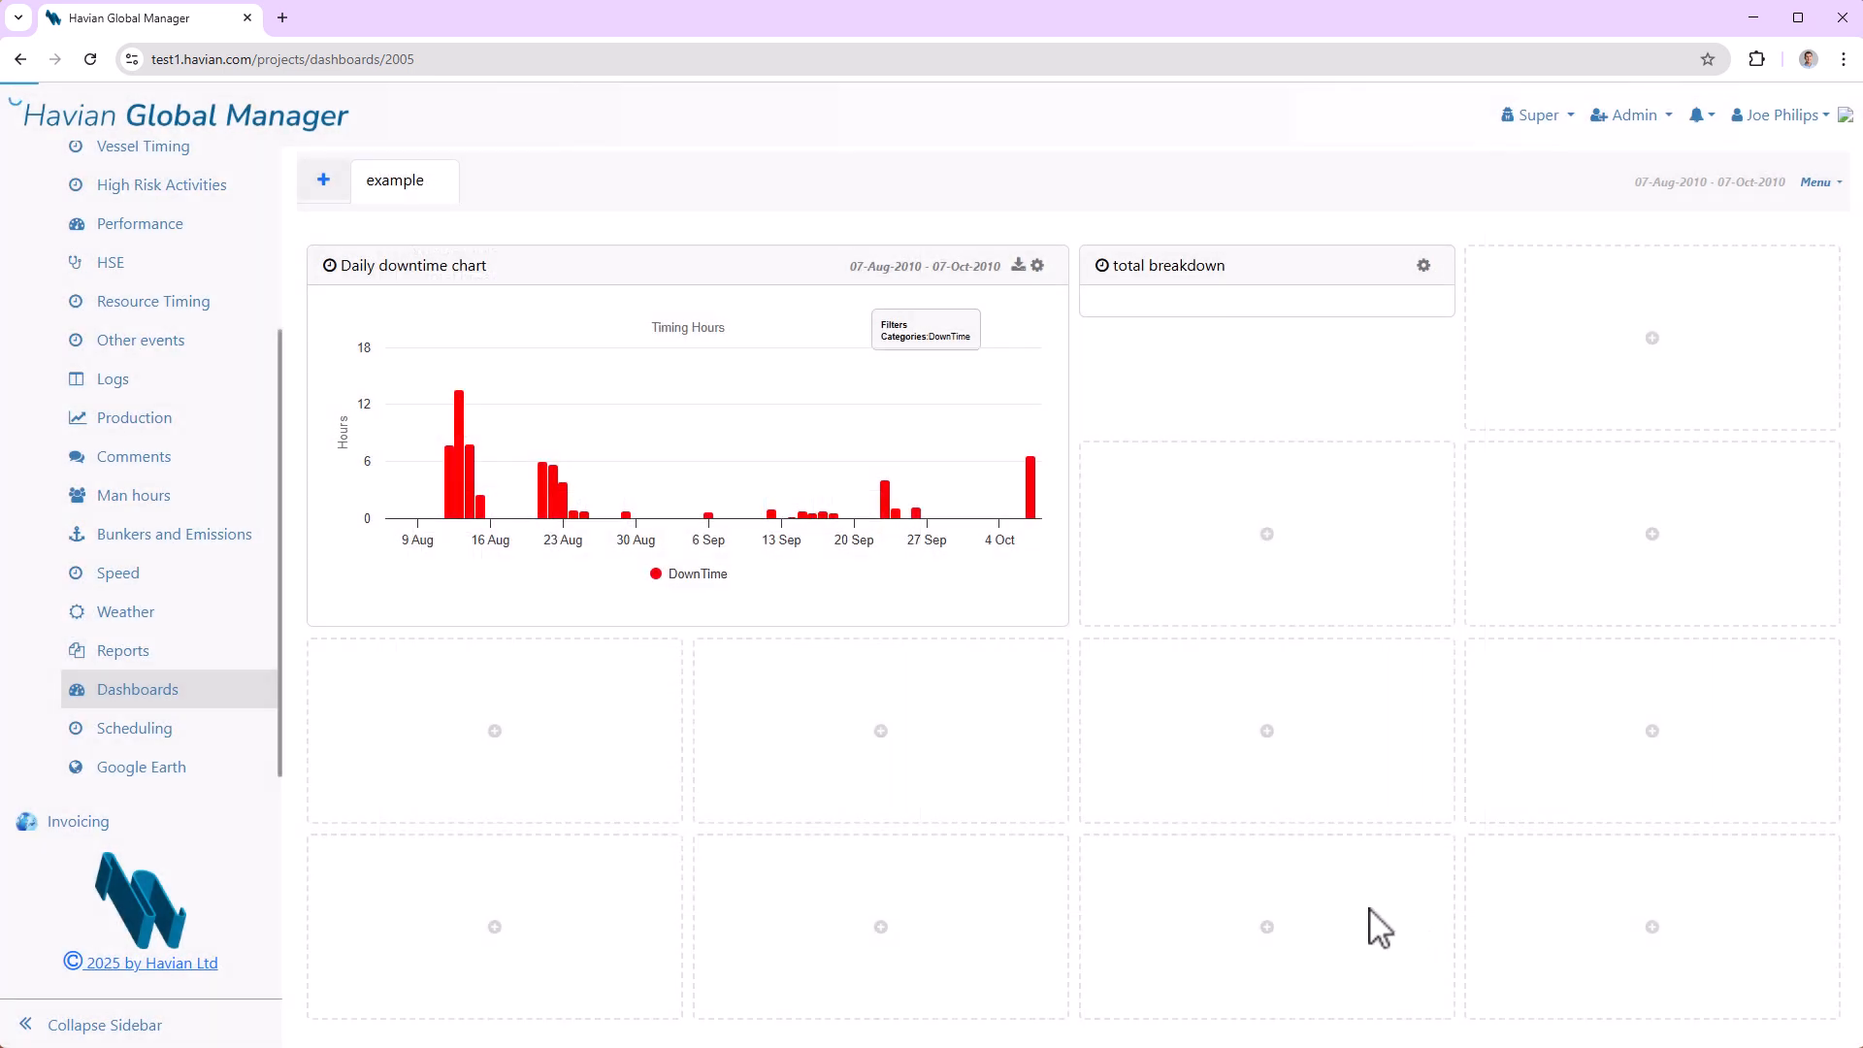
pyautogui.moveTo(1448, 429); pyautogui.dragTo(1825, 738)
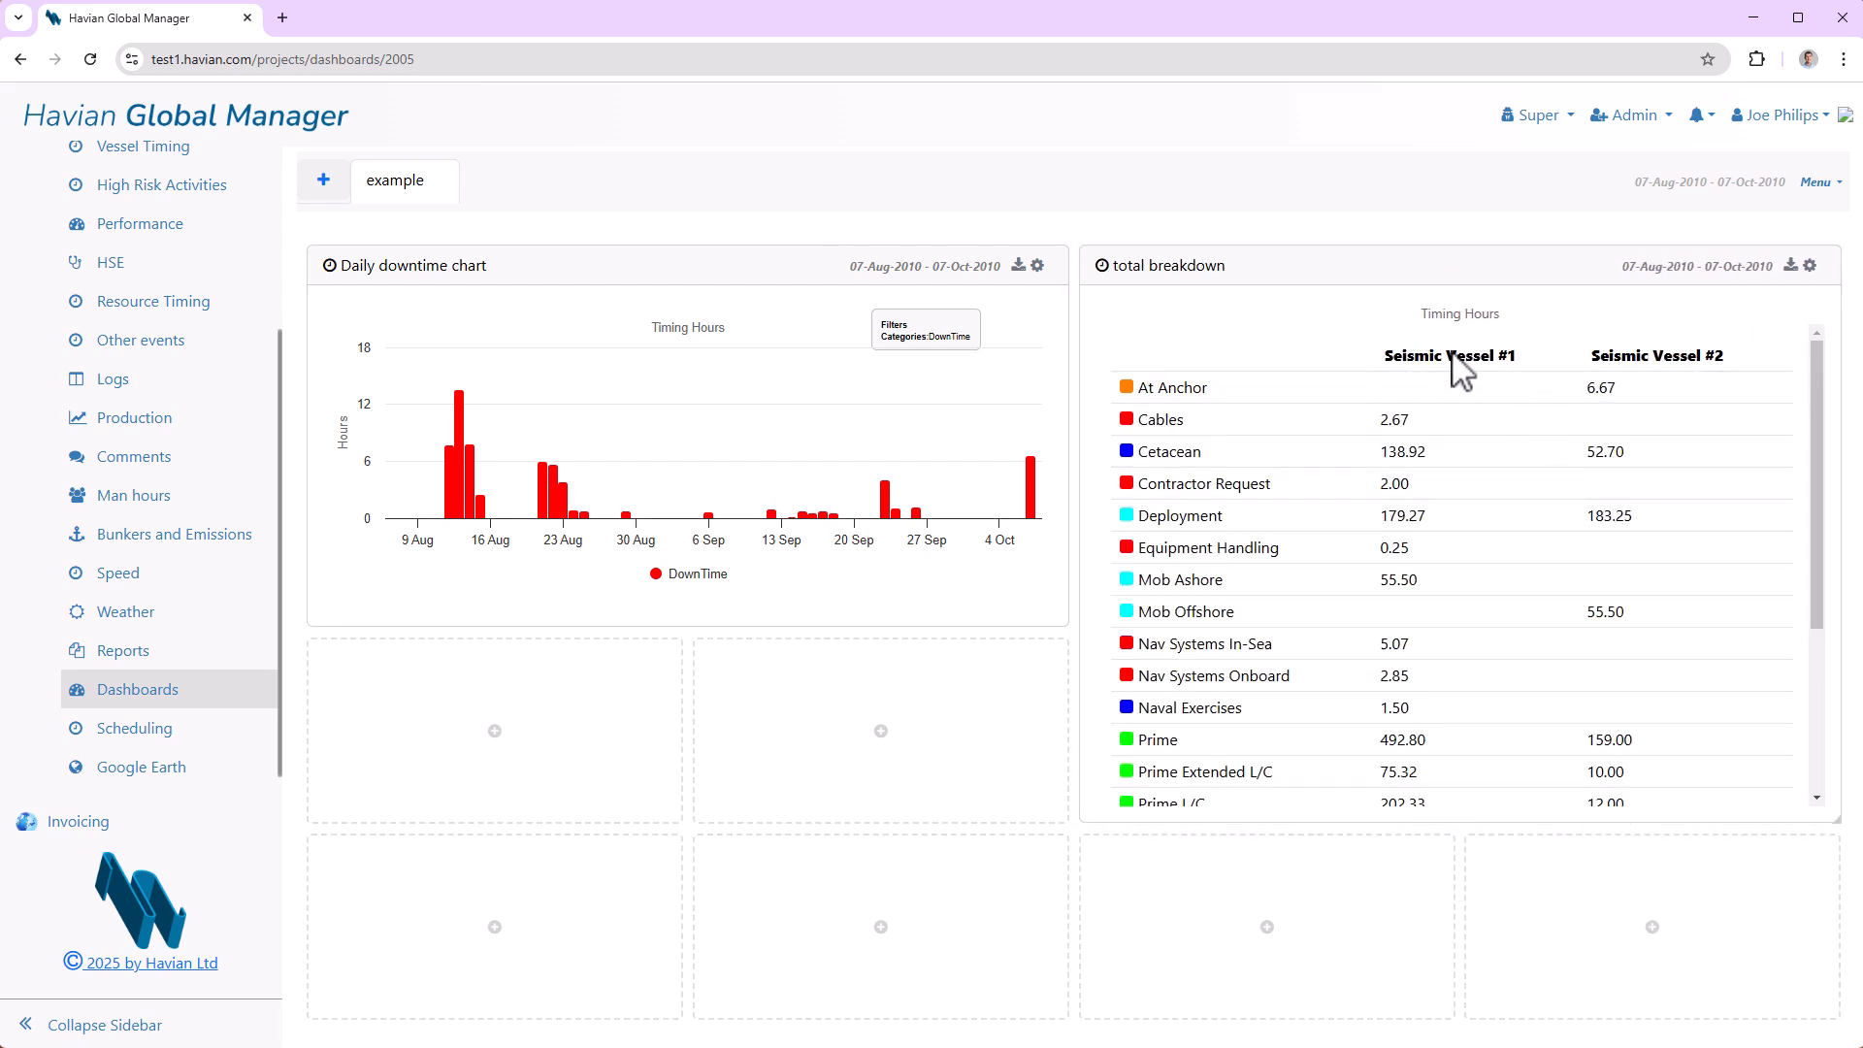
# Filter the total breakdown table to the DownTime category and shrink the widget to two rows of grid cells
pyautogui.moveTo(1818, 404); pyautogui.dragTo(1818, 304)
pyautogui.click(1811, 265)
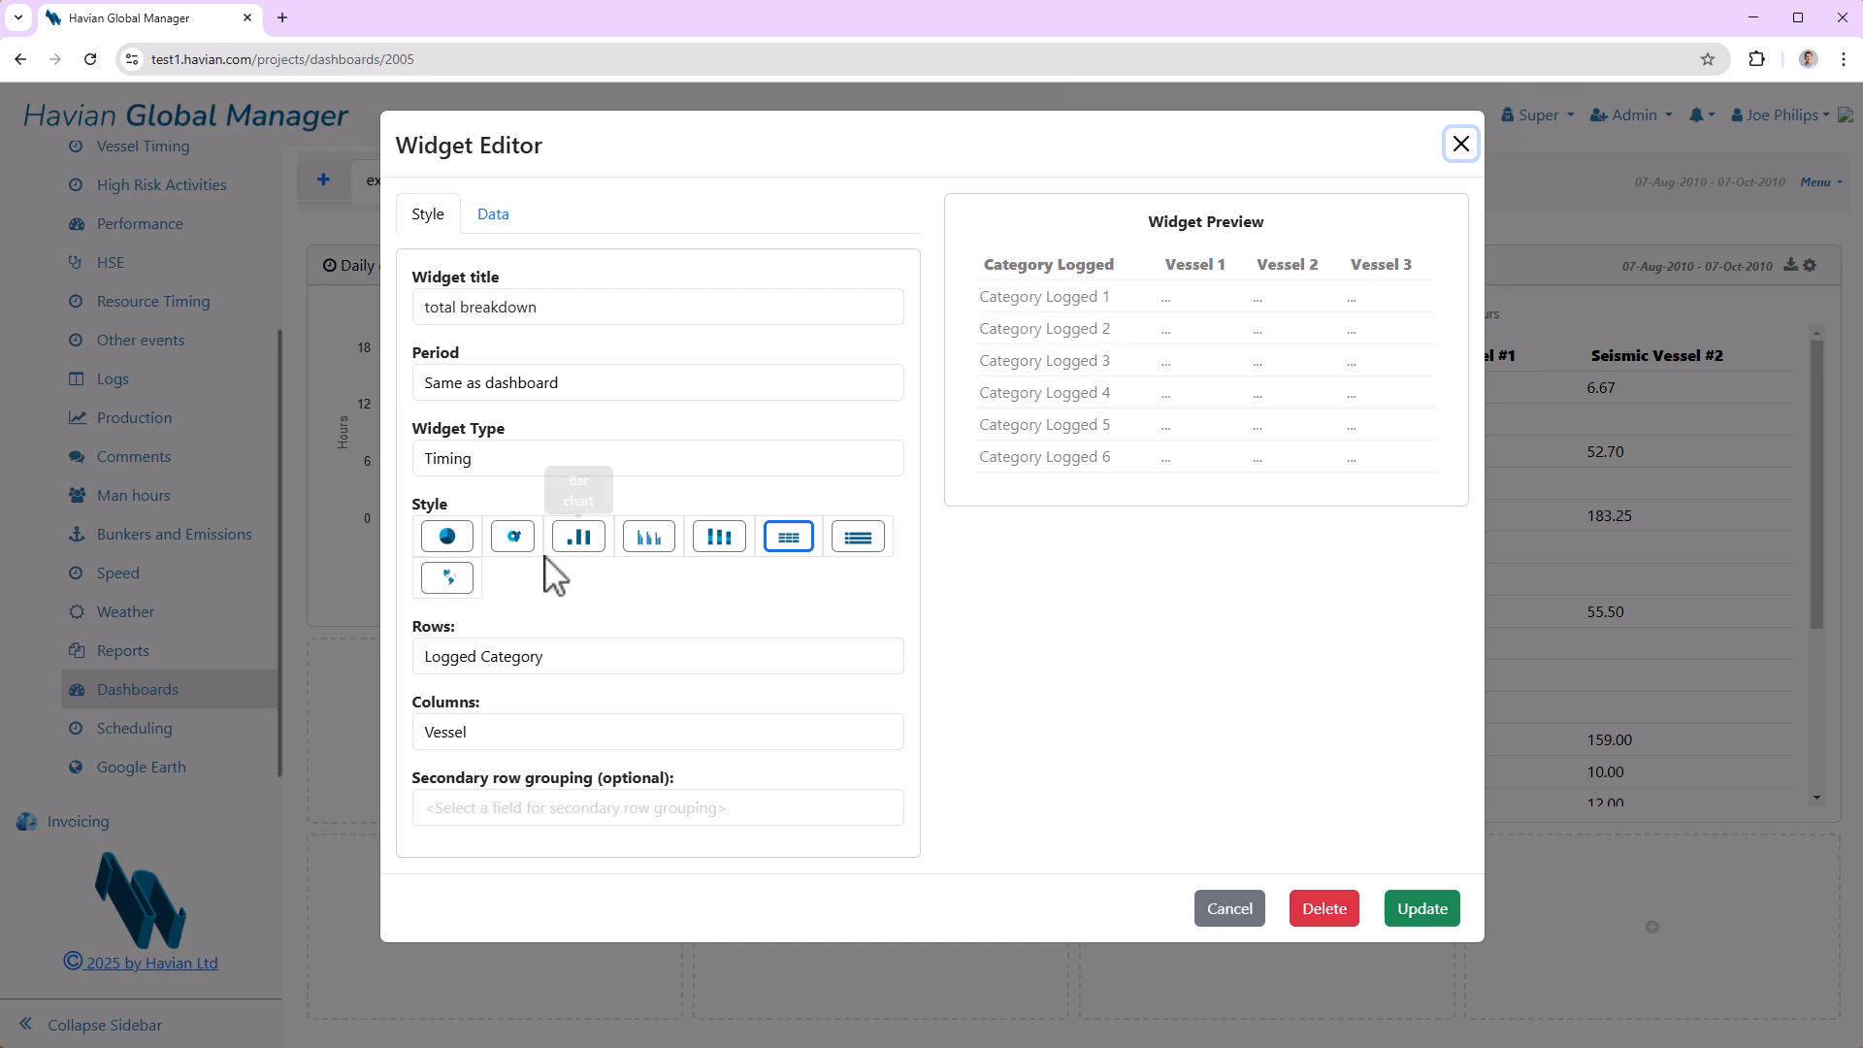
pyautogui.click(497, 219)
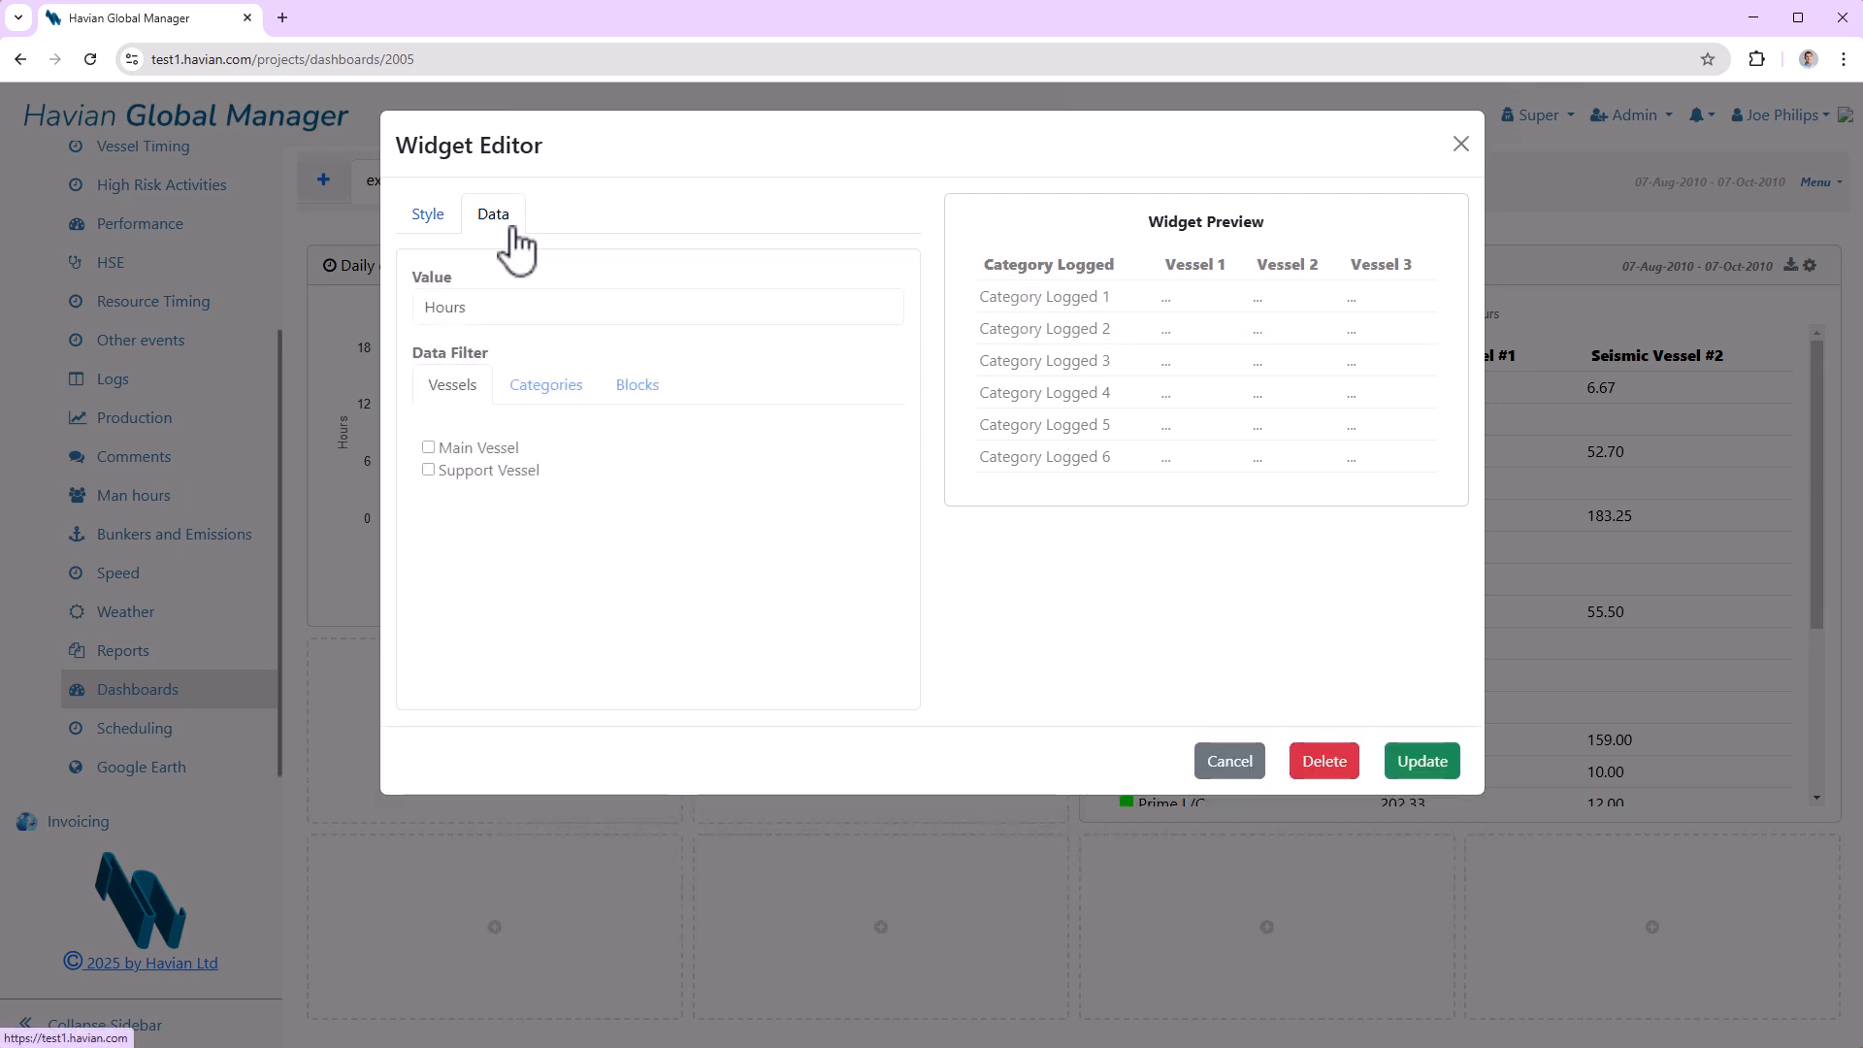
pyautogui.click(578, 390)
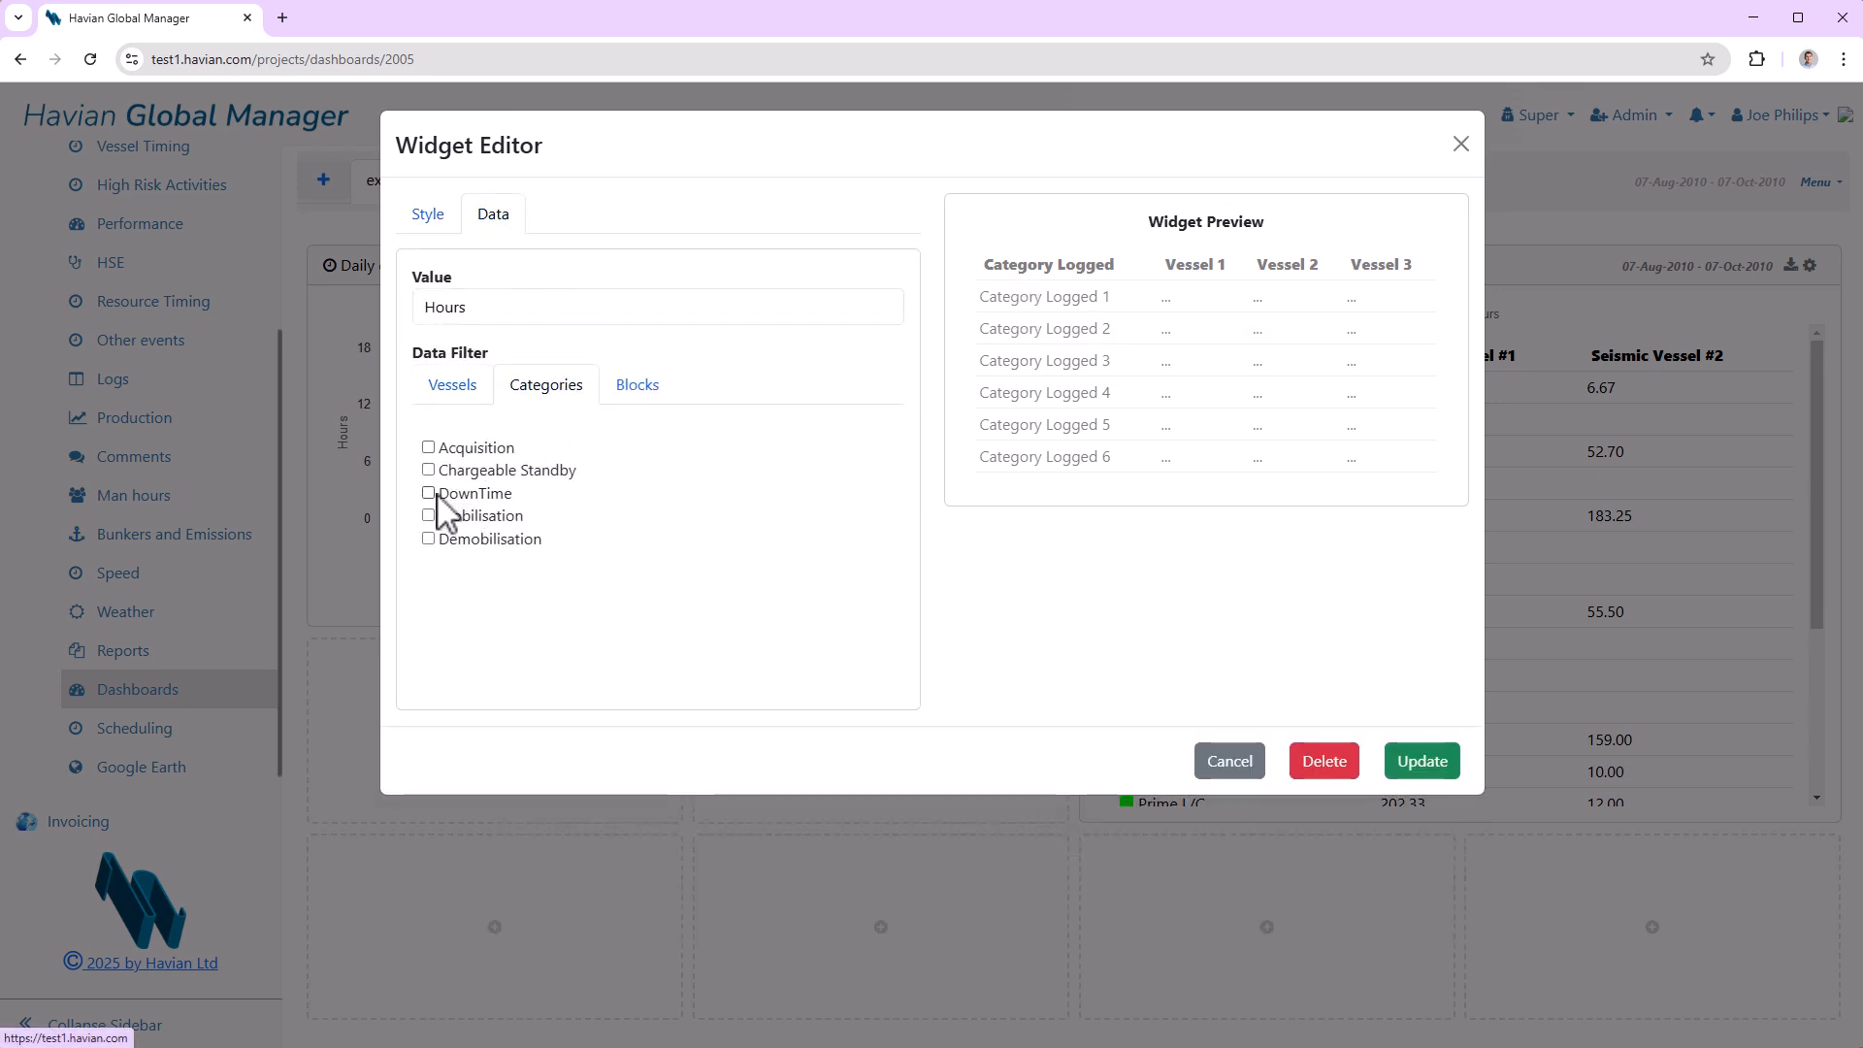
pyautogui.click(436, 494)
pyautogui.click(1422, 763)
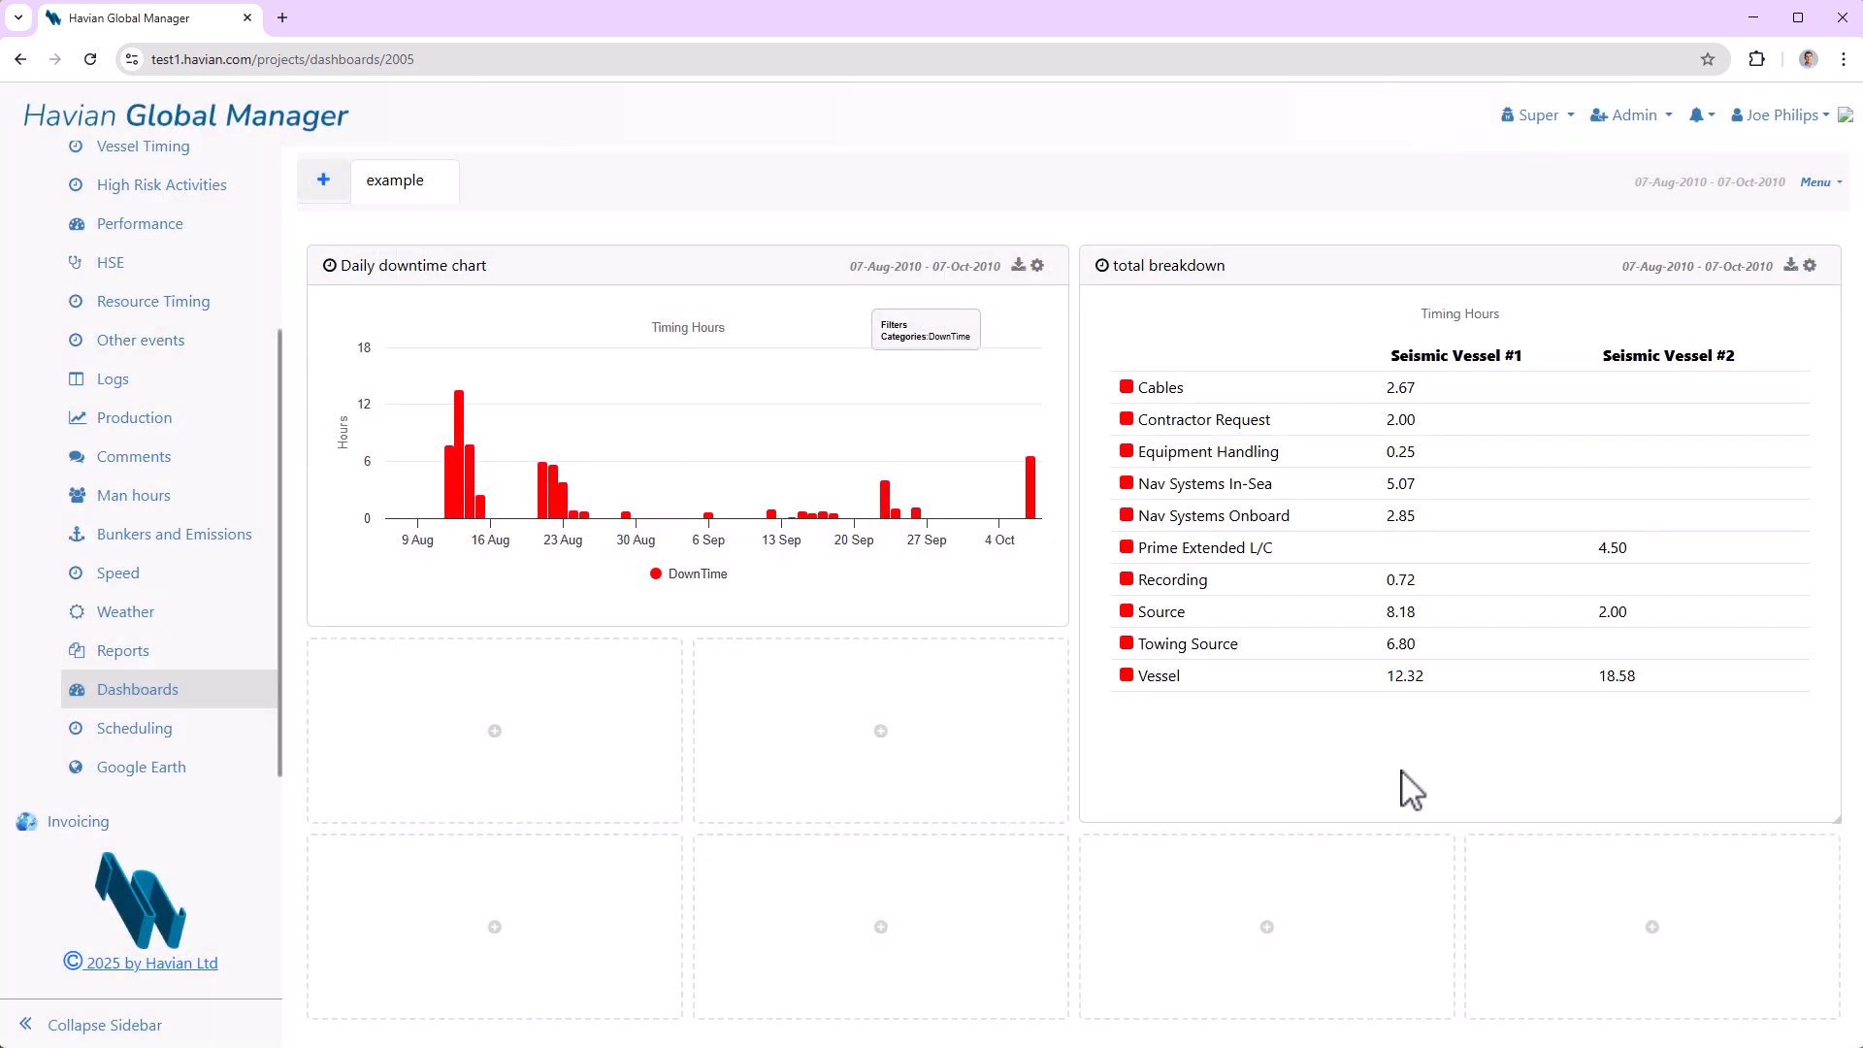
pyautogui.moveTo(1482, 821); pyautogui.dragTo(1493, 634)
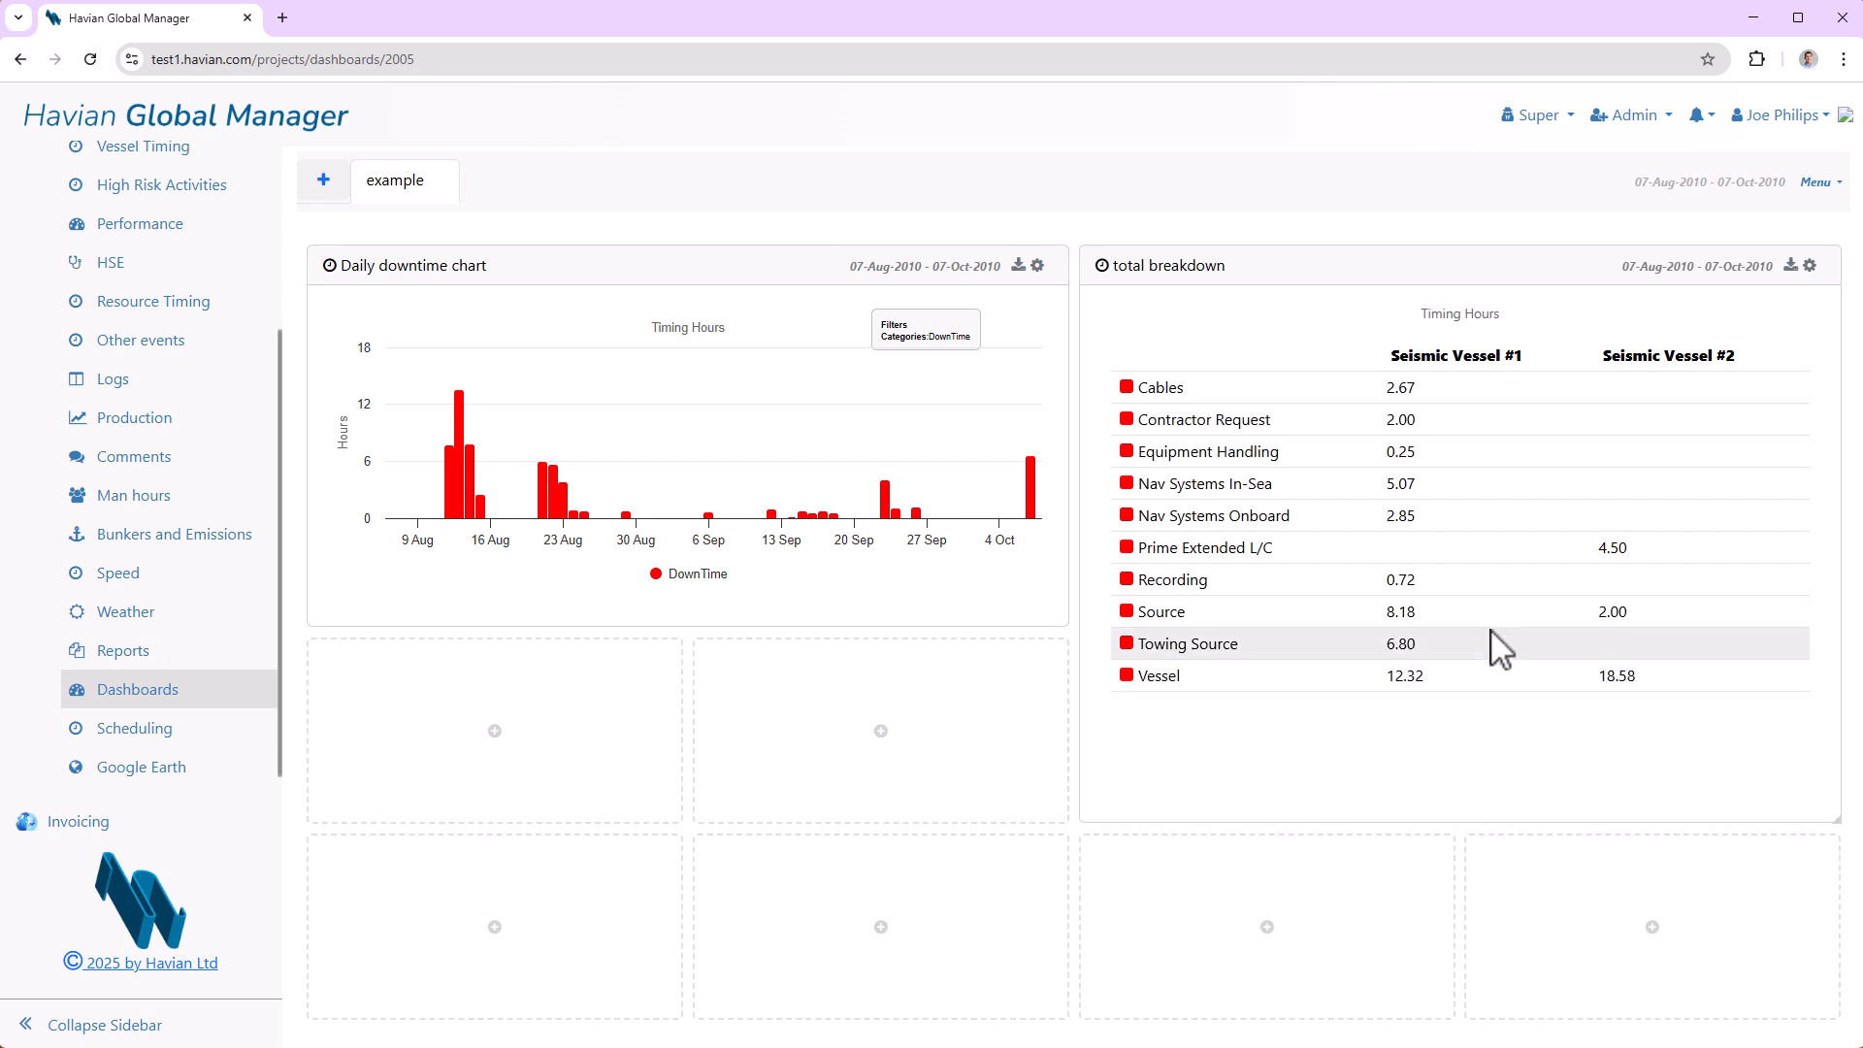
pyautogui.moveTo(1466, 817); pyautogui.dragTo(1469, 624)
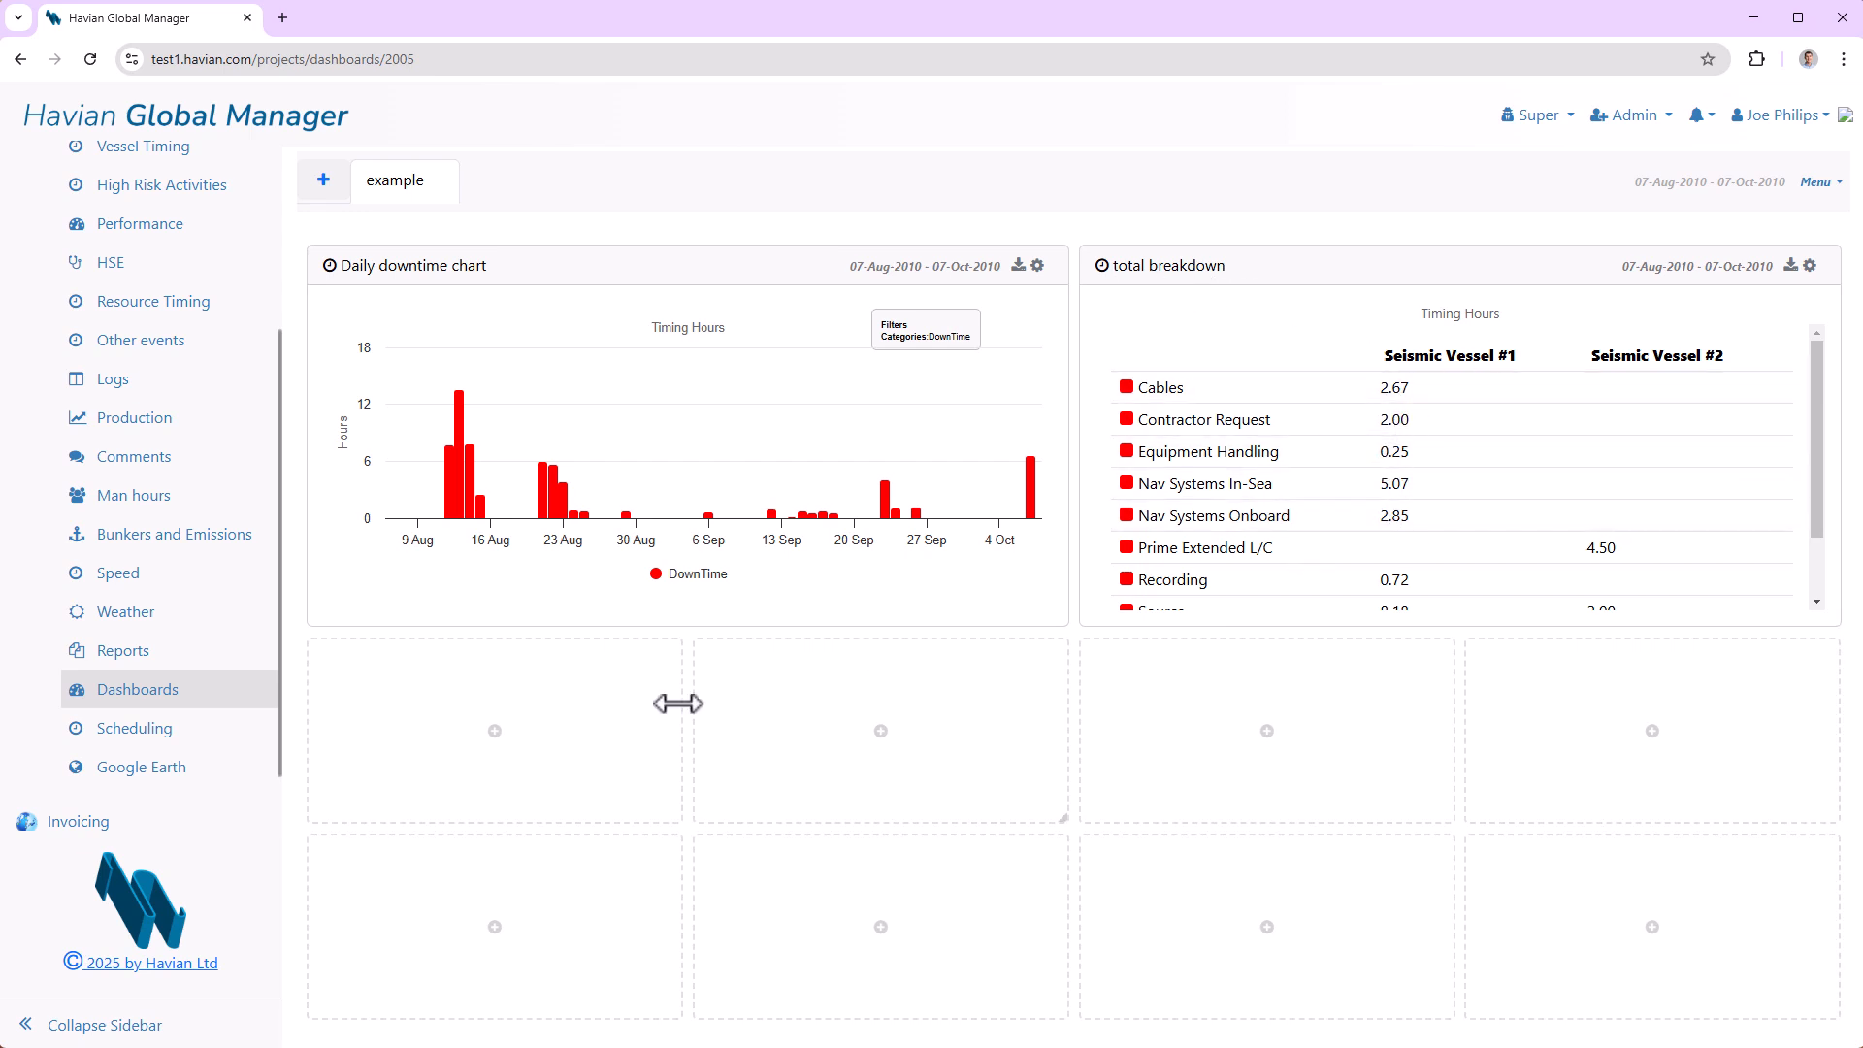
# Start a blank timing widget in the cell below the downtime chart with the Listing style, filtered to the DownTime category
pyautogui.click(495, 731)
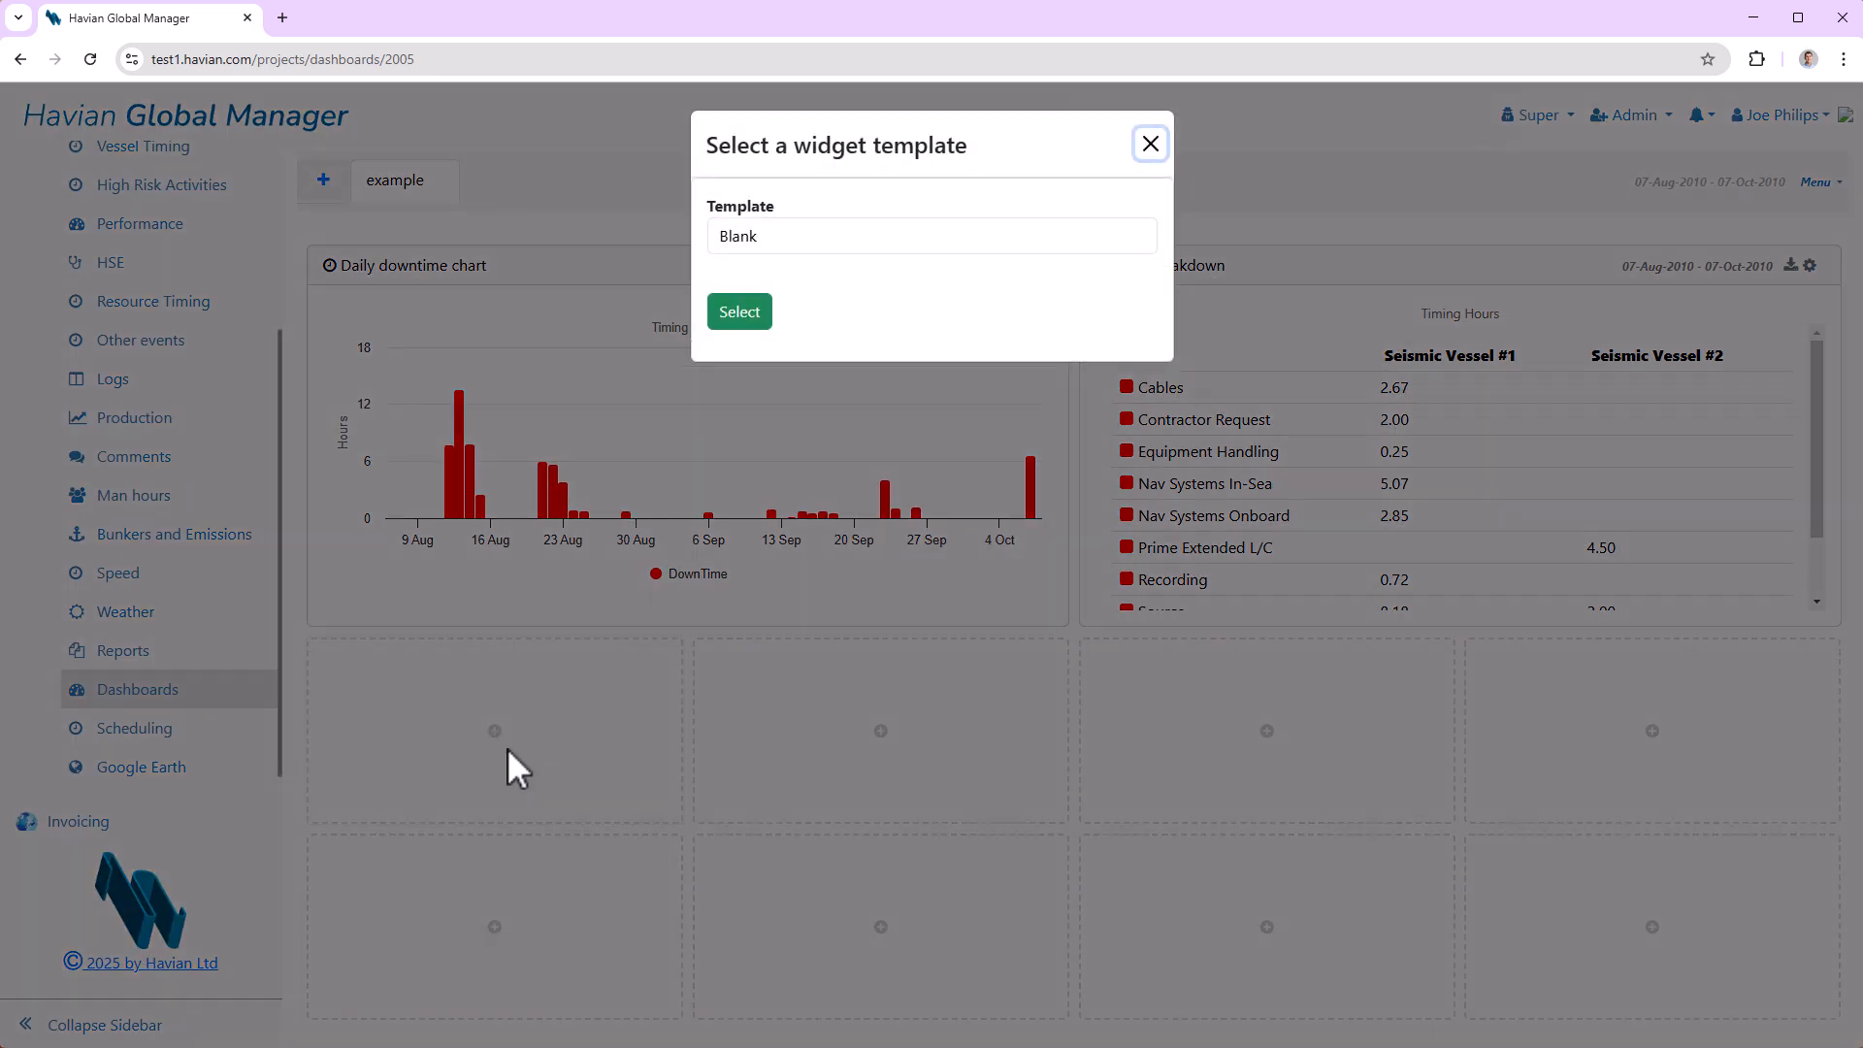
pyautogui.click(749, 320)
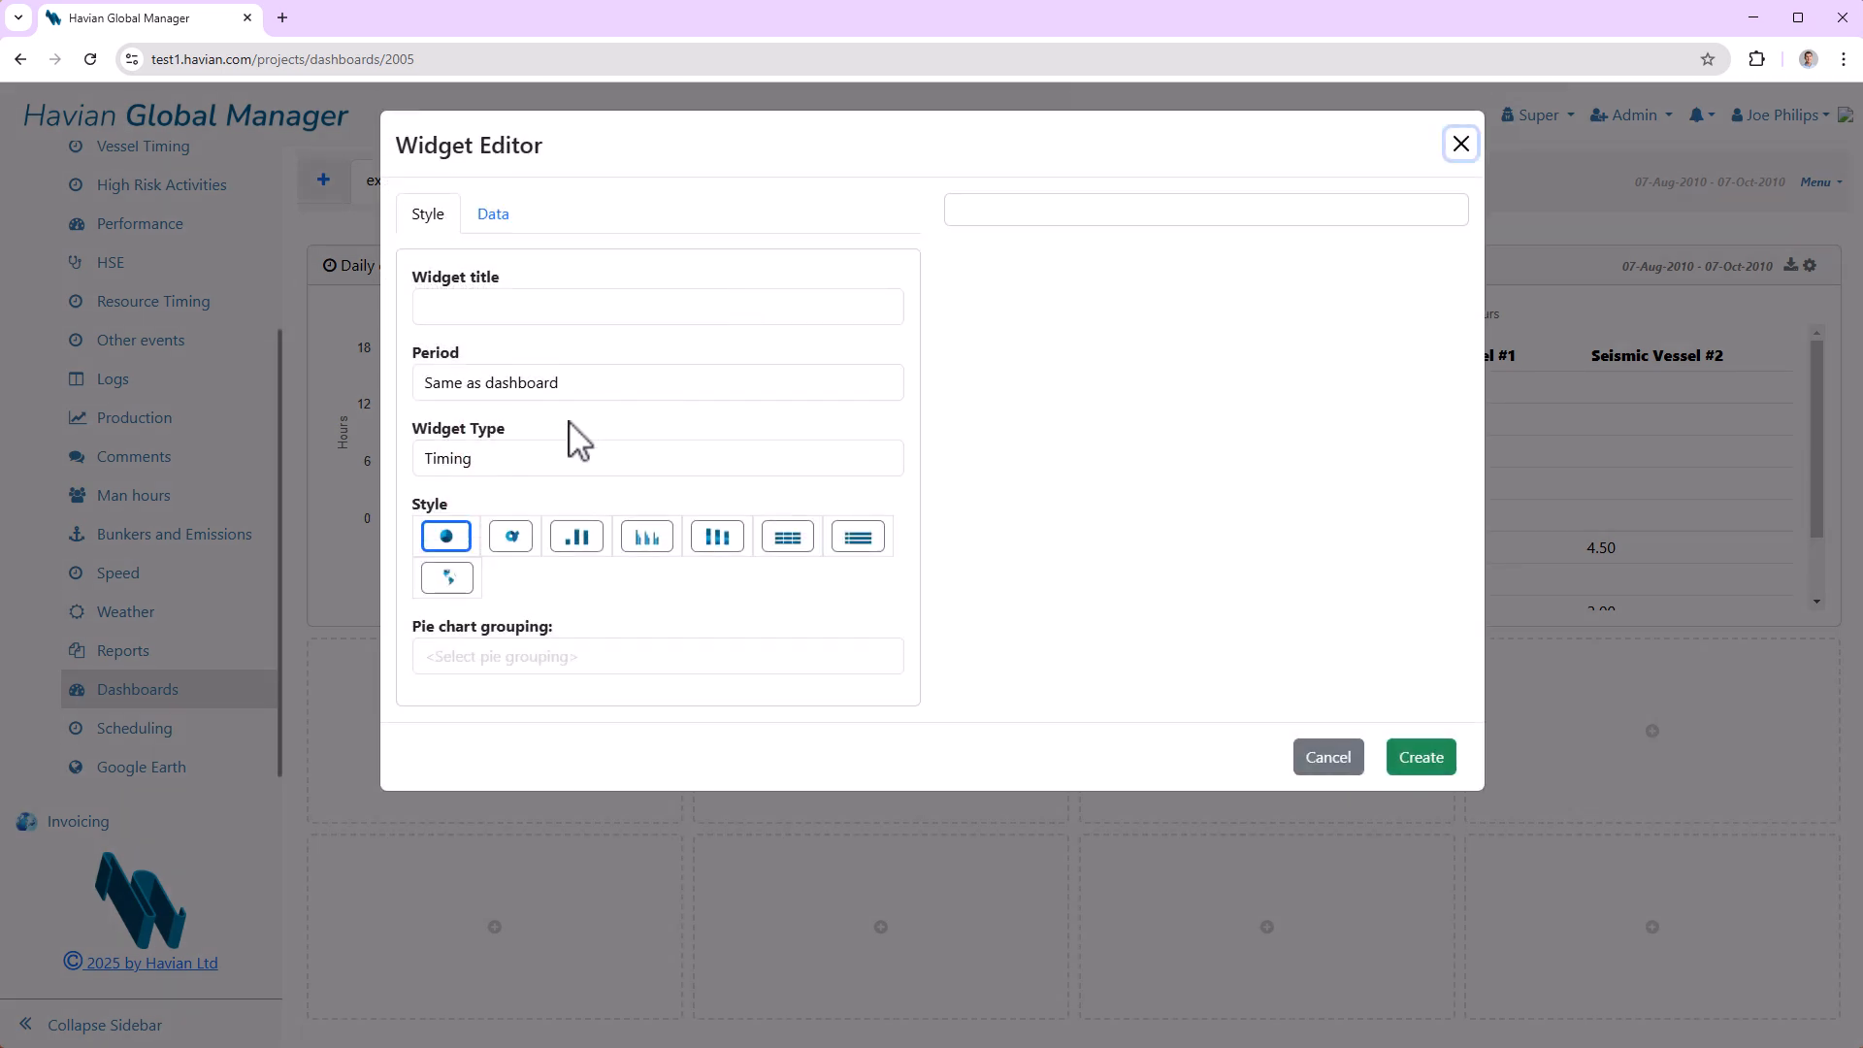
pyautogui.click(858, 540)
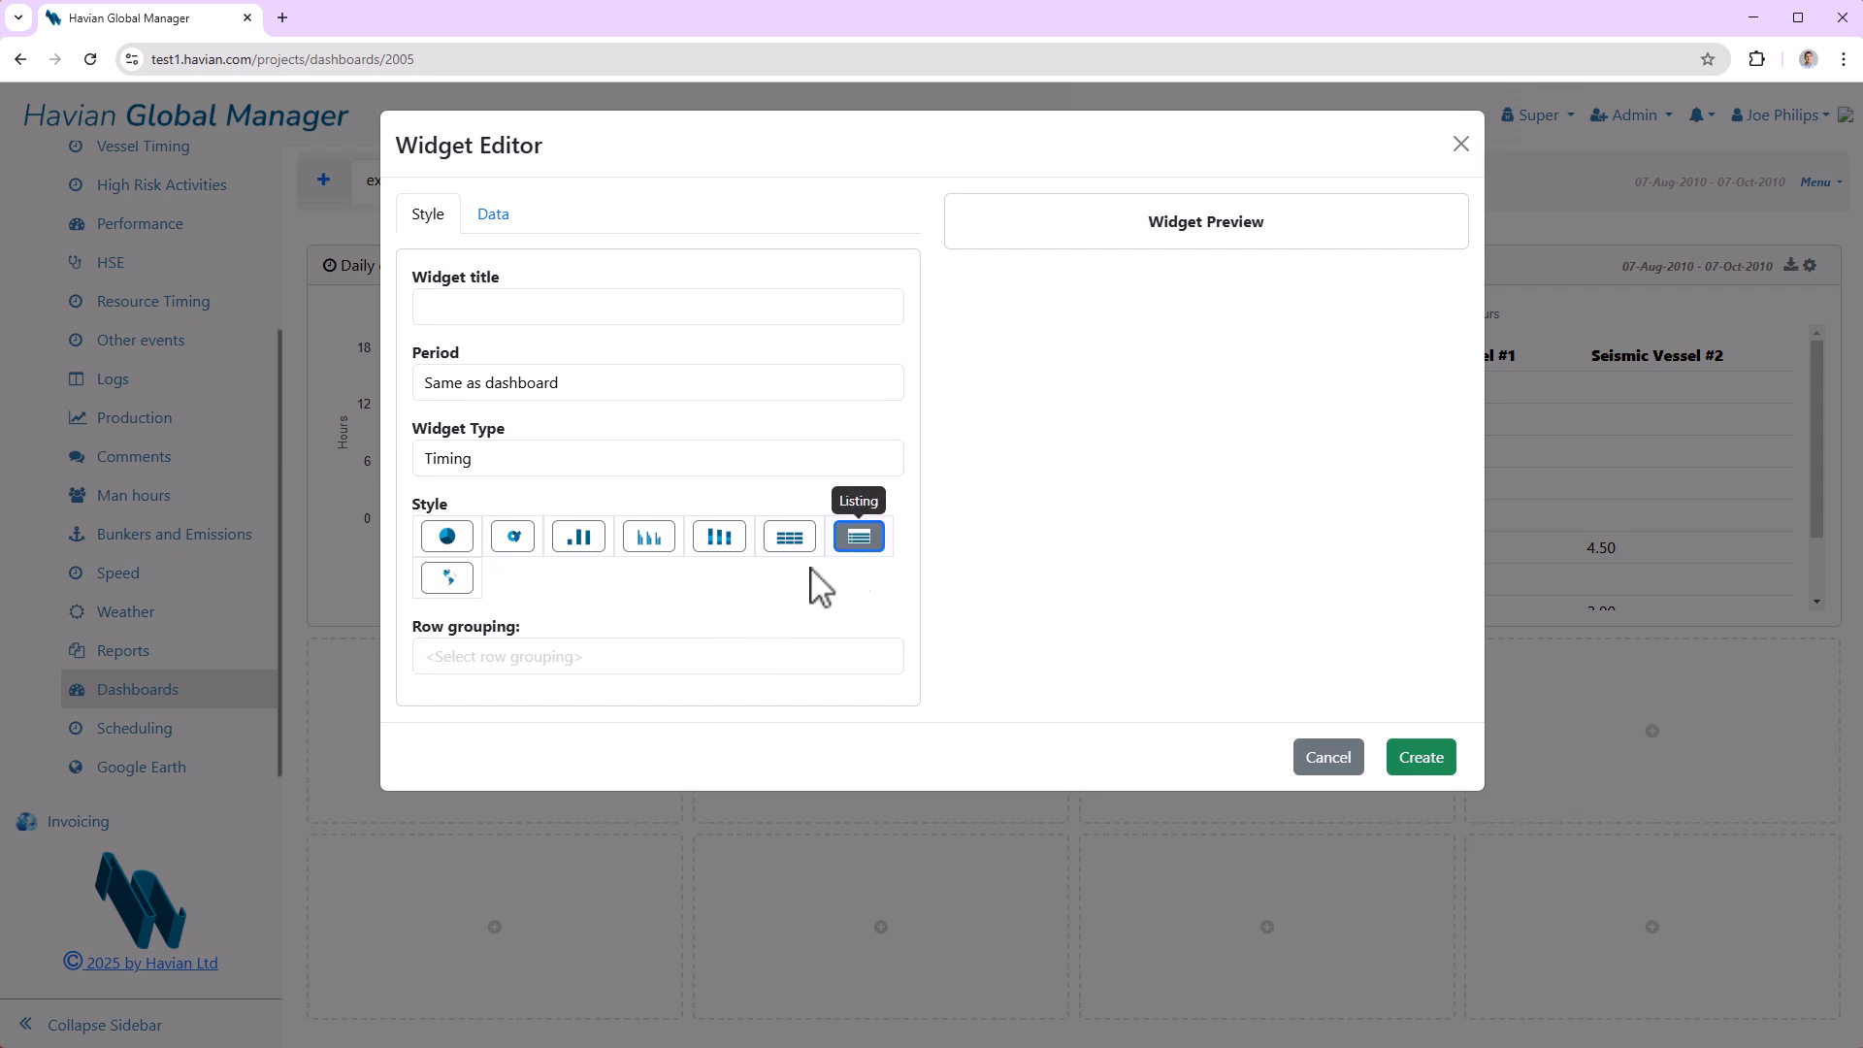
pyautogui.click(636, 670)
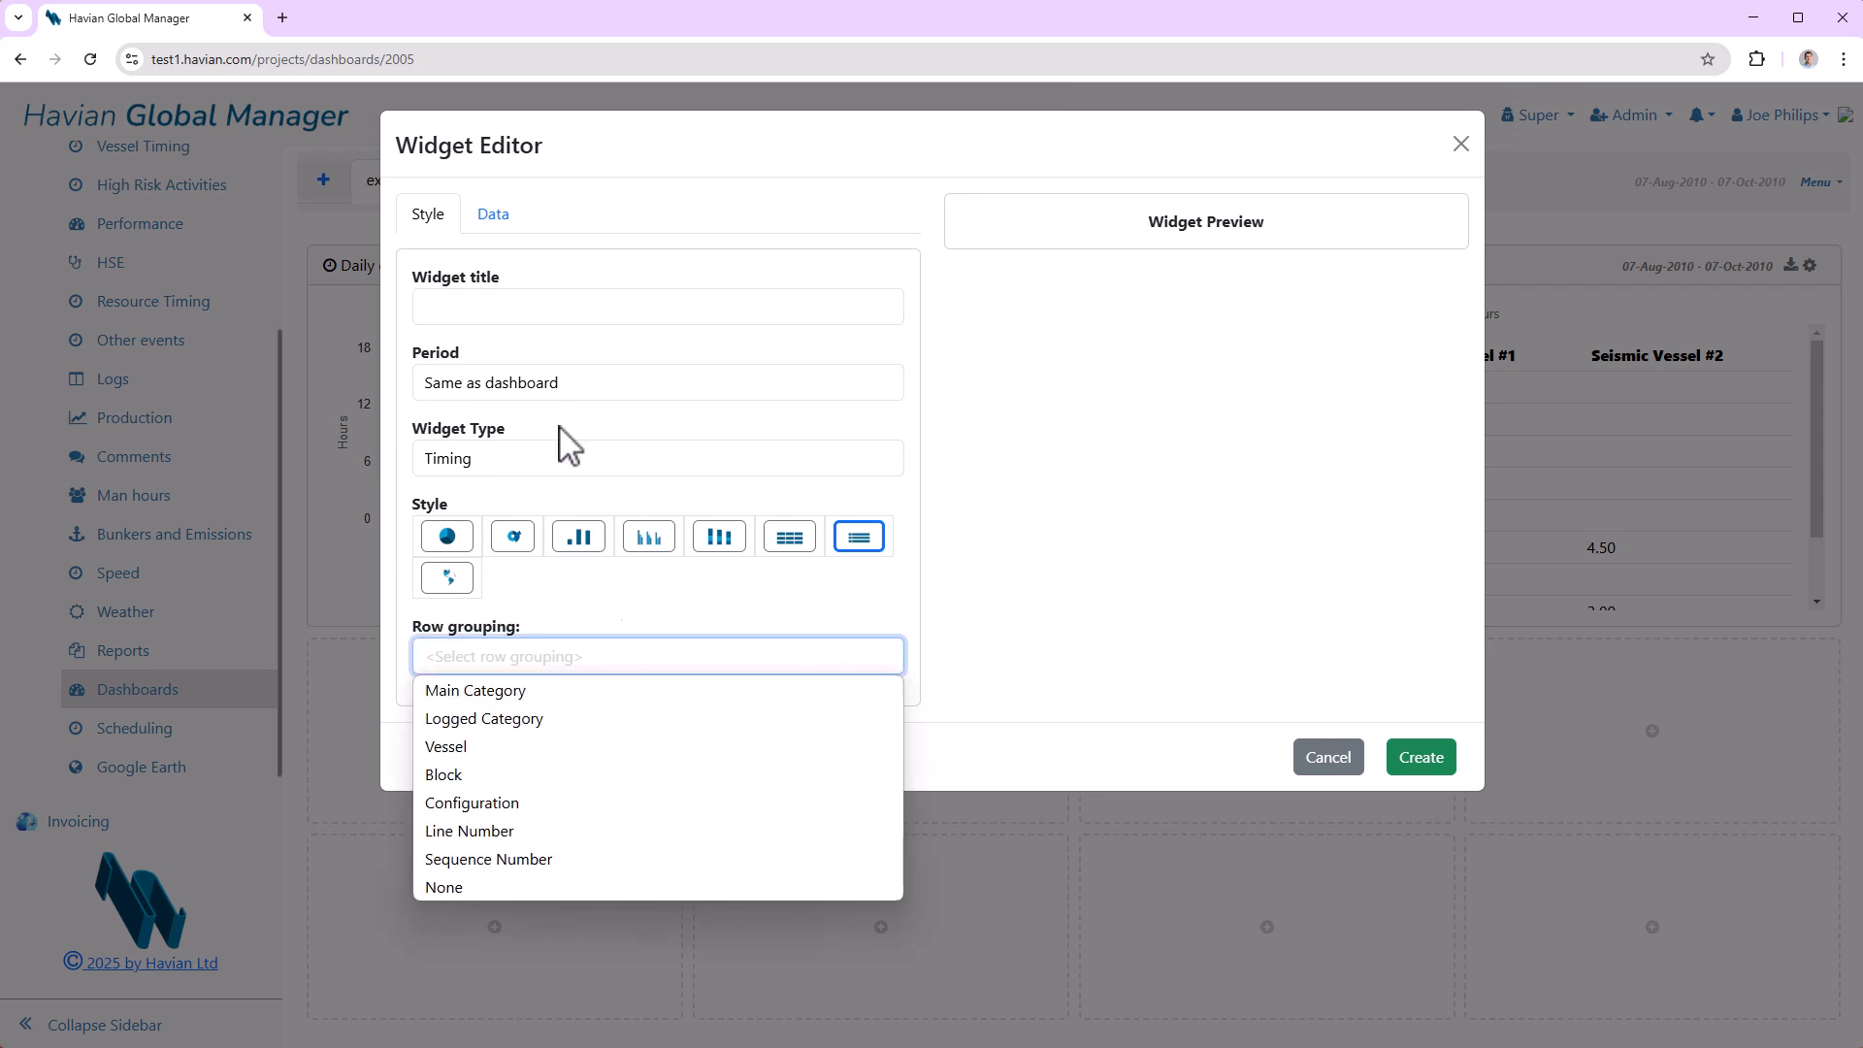
pyautogui.click(499, 223)
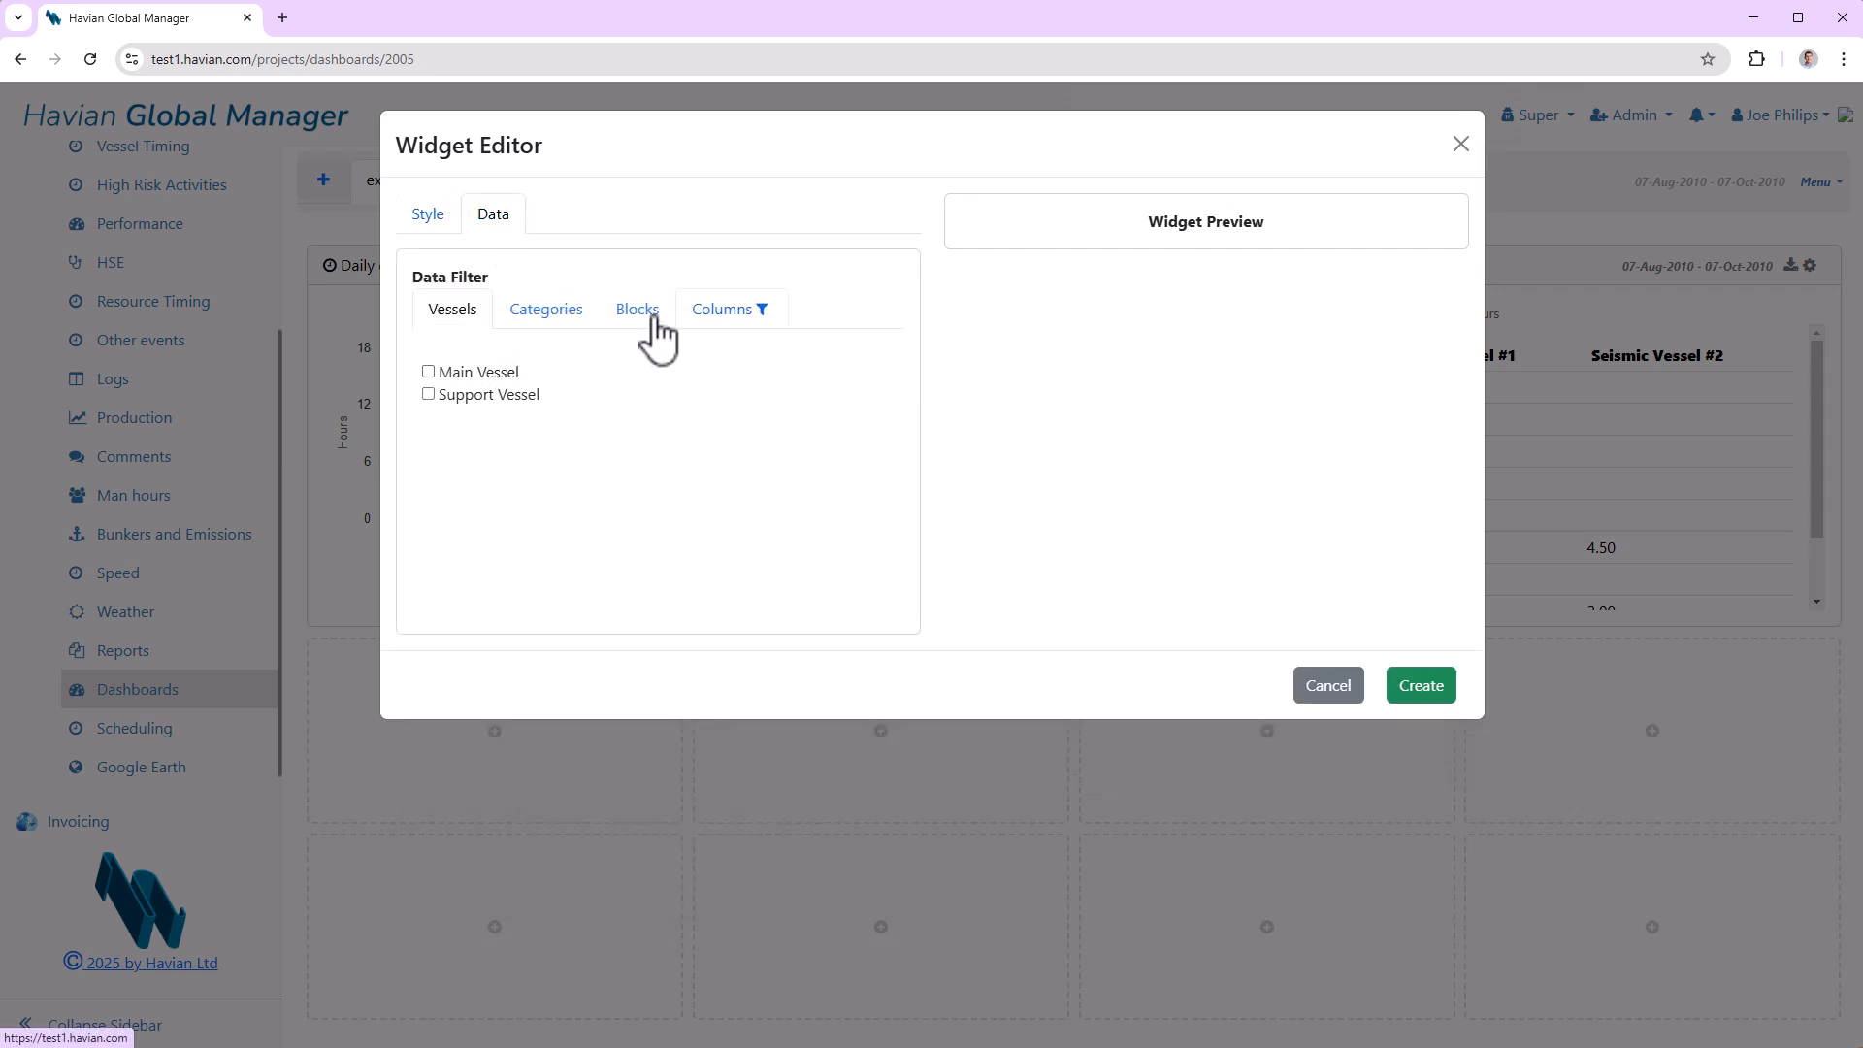
pyautogui.click(560, 320)
pyautogui.click(428, 417)
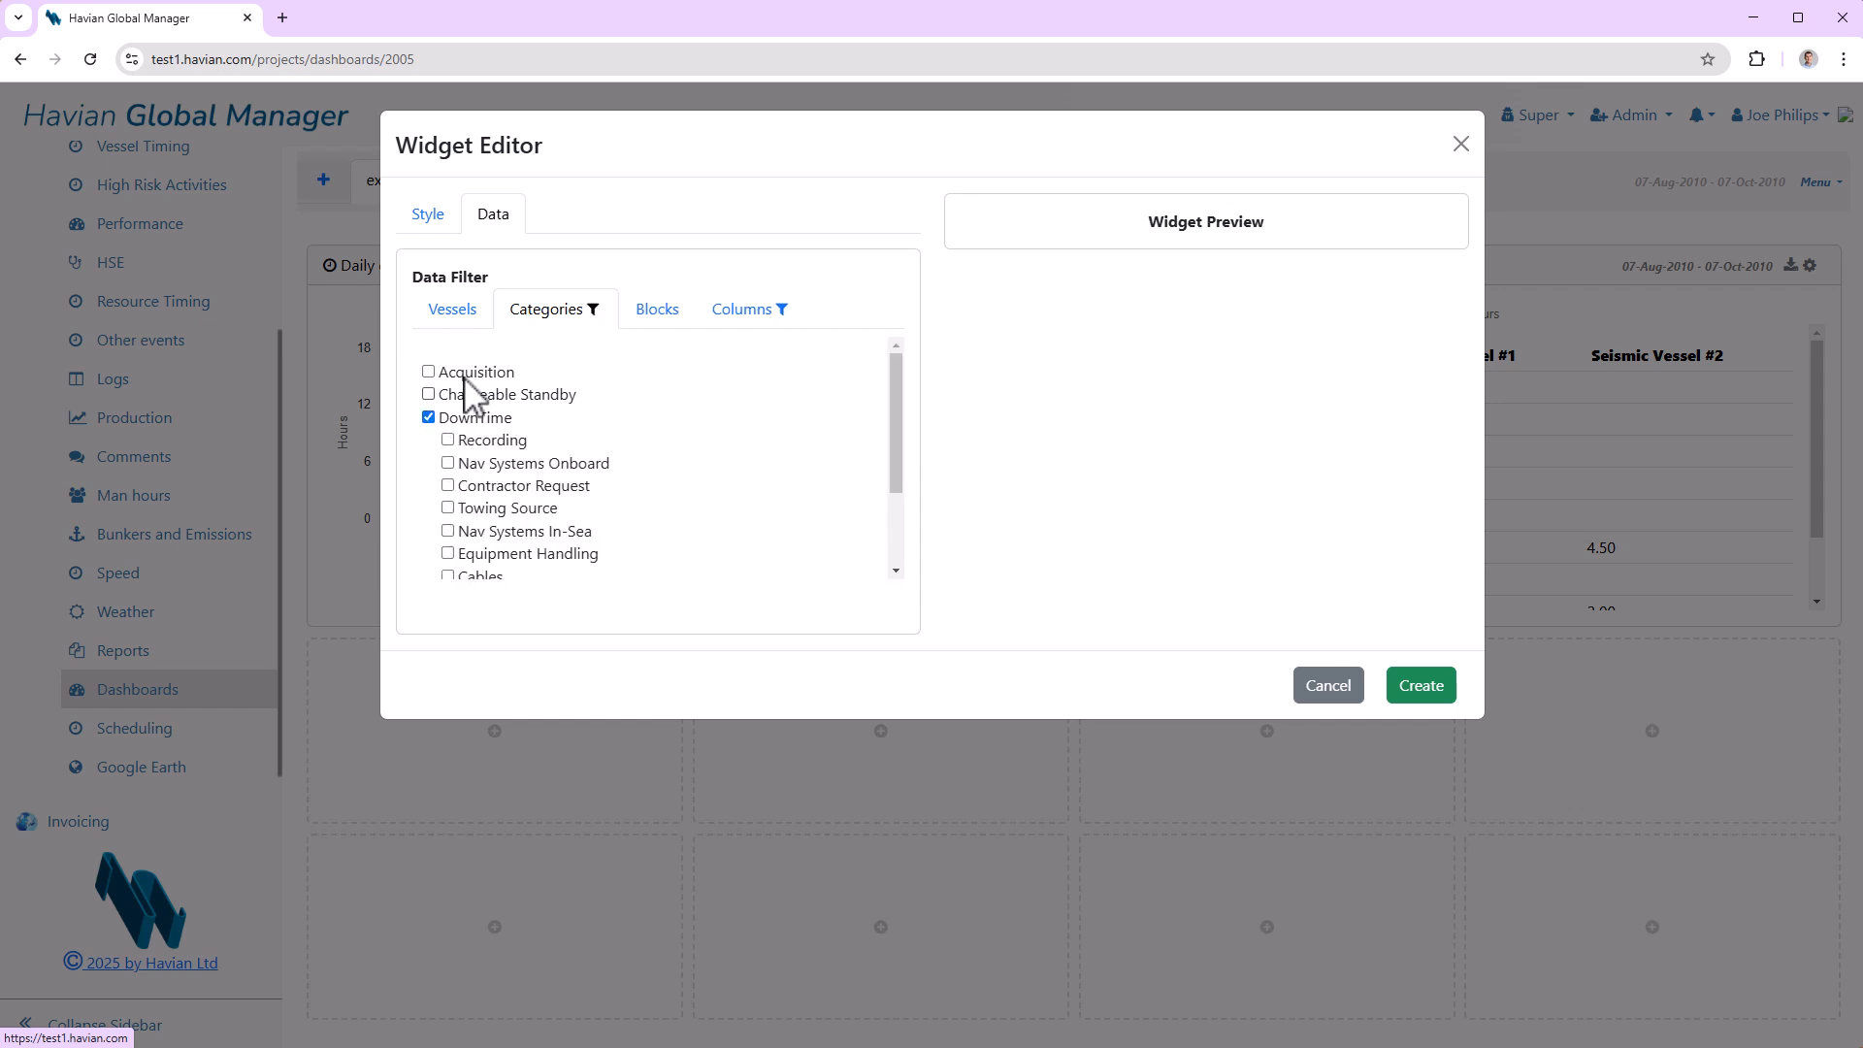
# Create the listing with rows grouped by Vessel, and enlarge it to four columns by two rows of grid cells
pyautogui.click(434, 217)
pyautogui.click(557, 666)
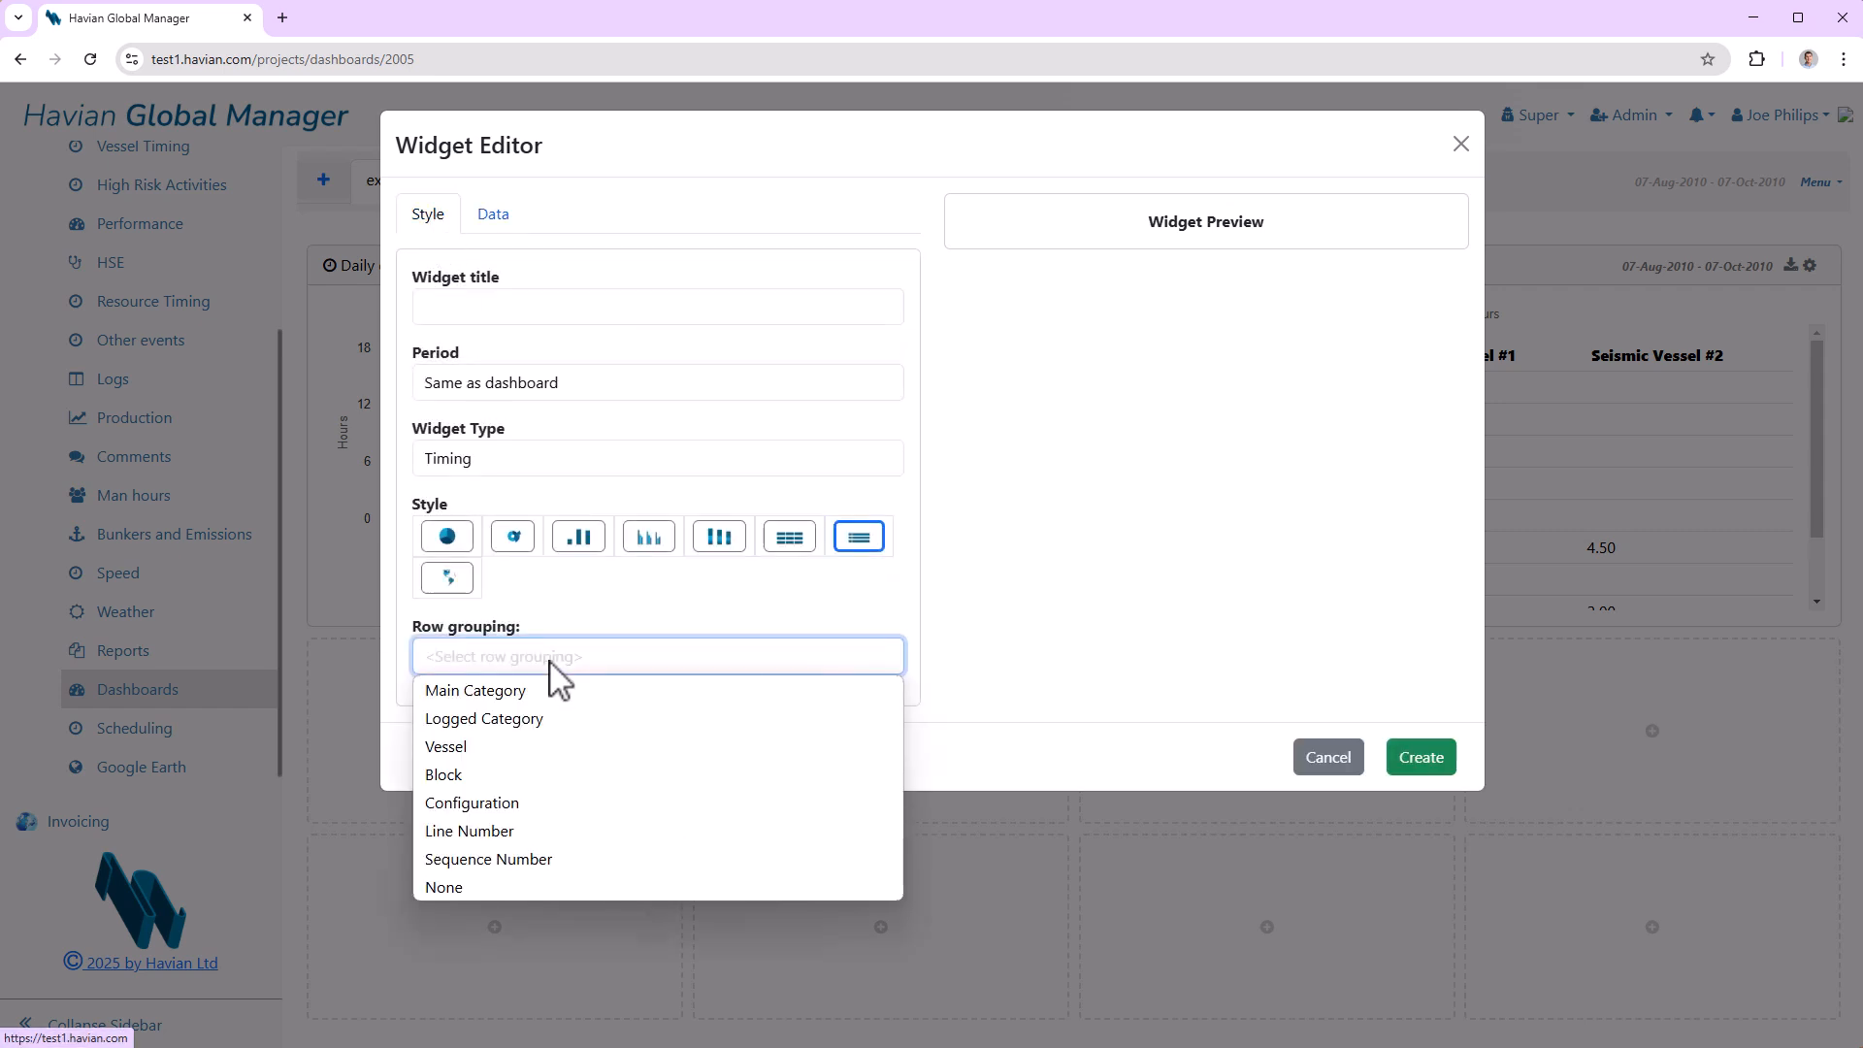
pyautogui.click(578, 749)
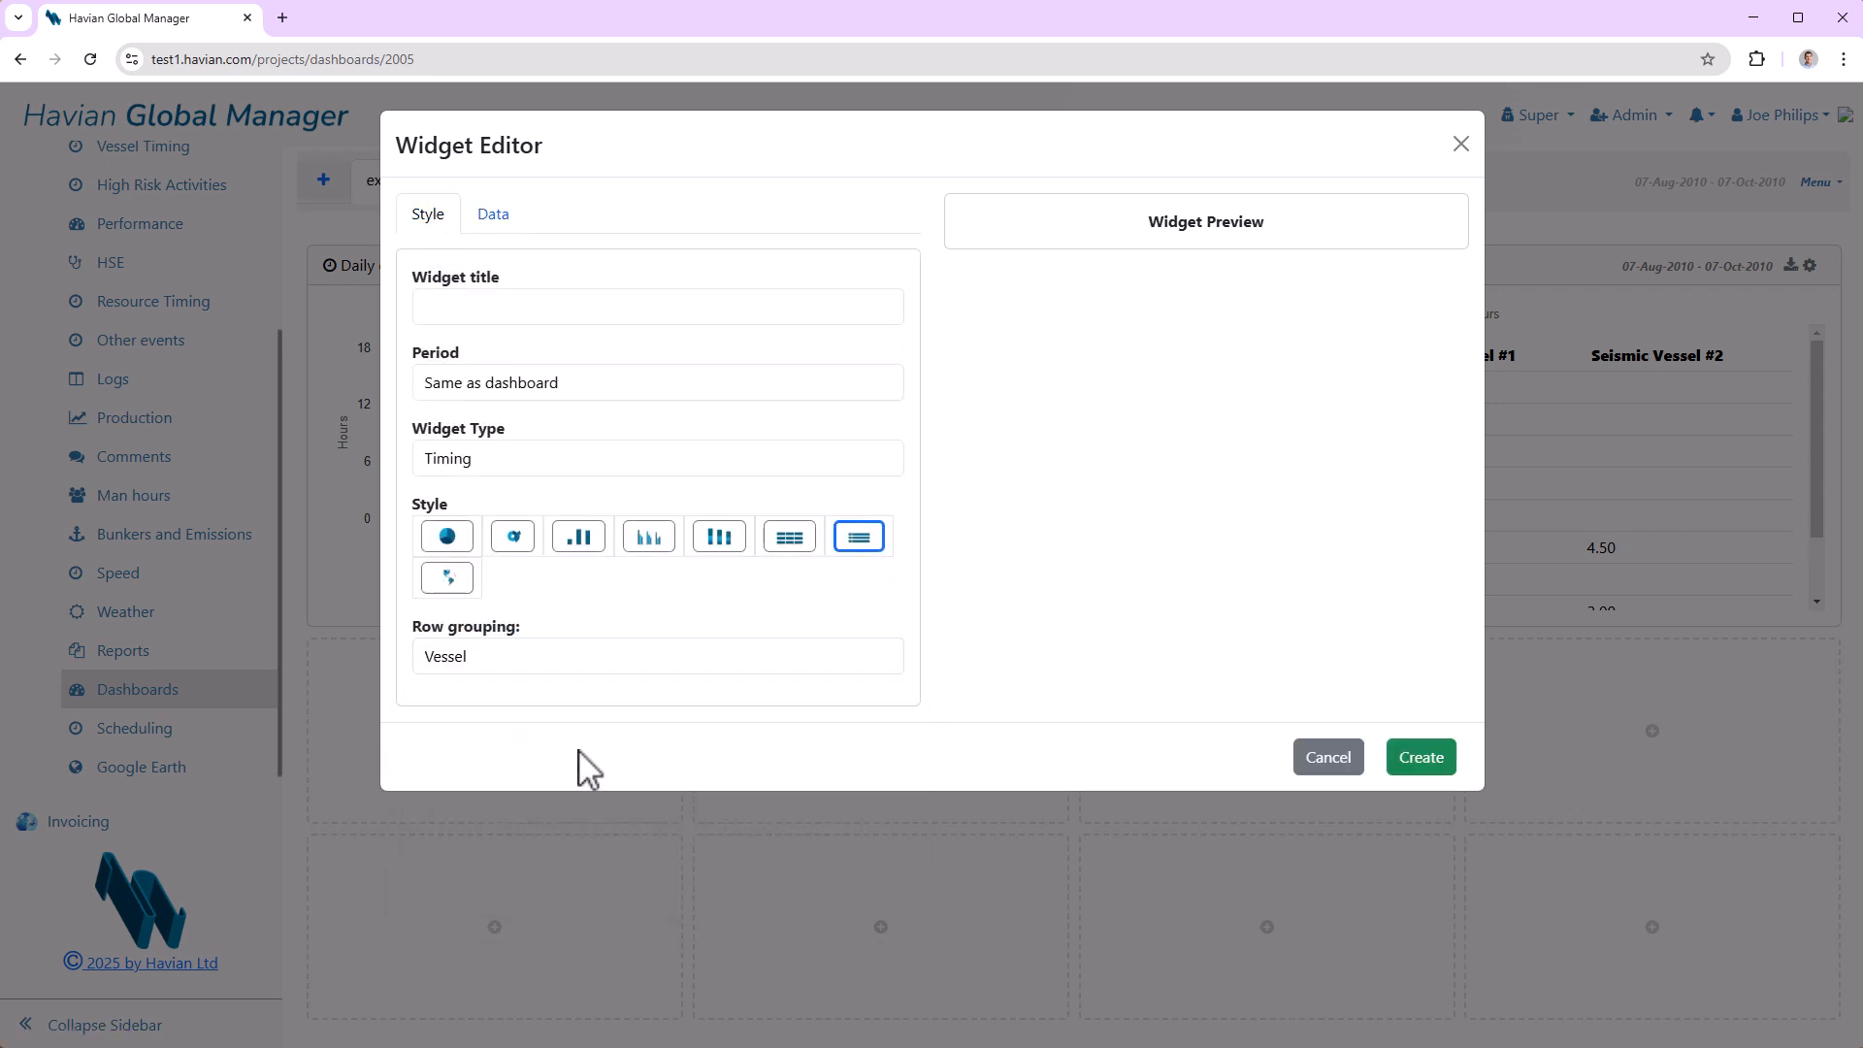
pyautogui.click(1404, 759)
pyautogui.moveTo(674, 813); pyautogui.dragTo(1788, 1006)
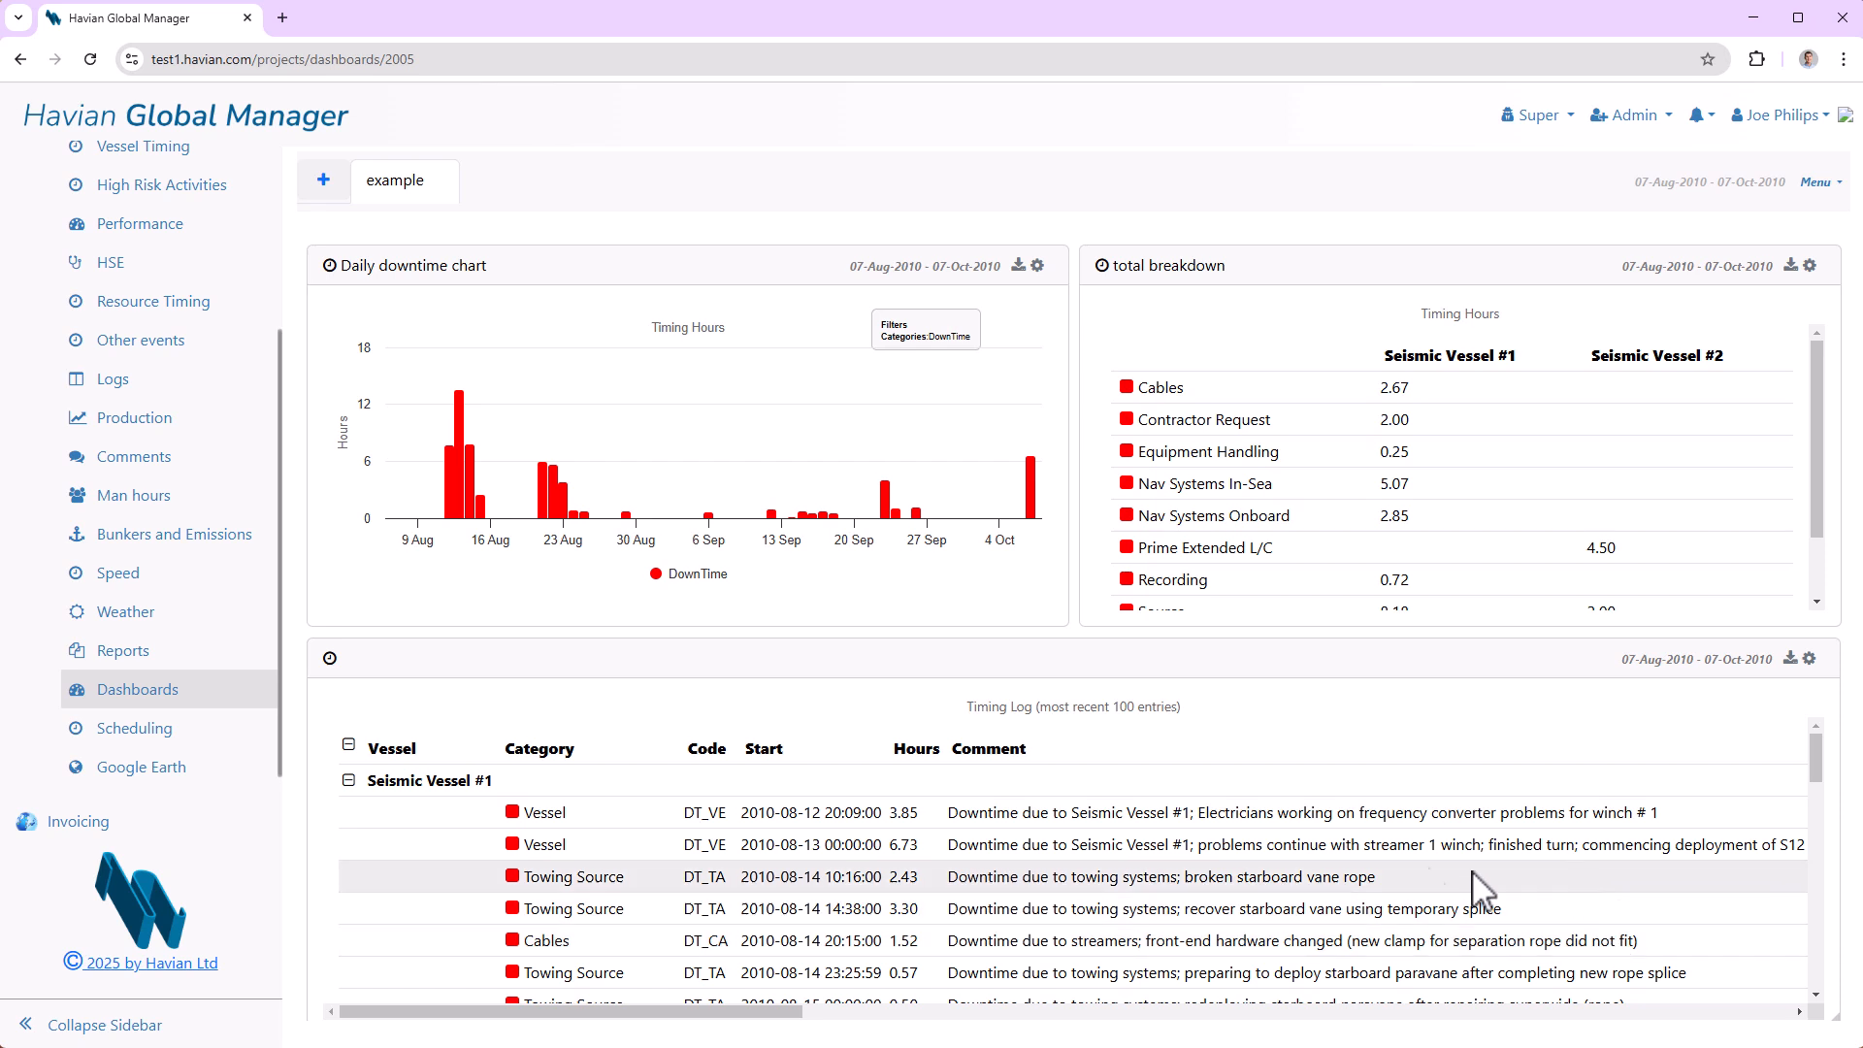
# Collapse both vessel groups in the timing log and expand Seismic Vessel #1 again
pyautogui.click(348, 780)
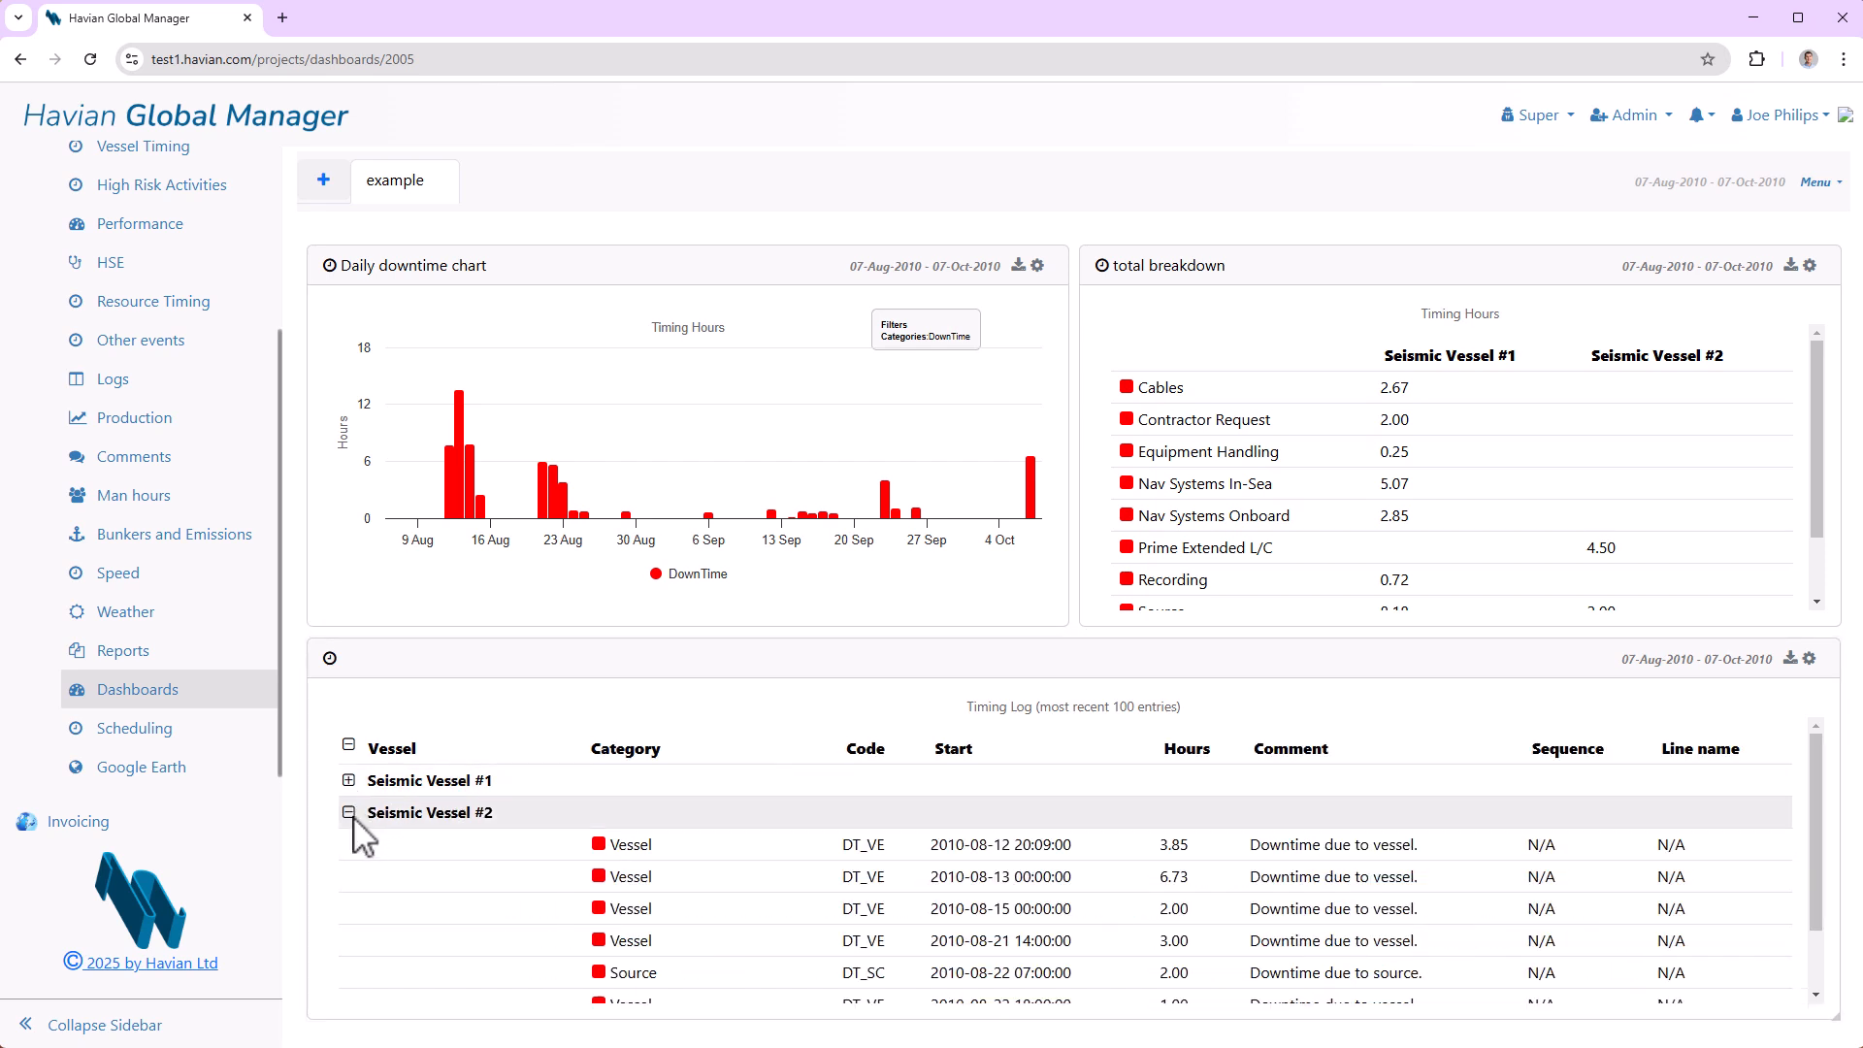
pyautogui.click(349, 813)
pyautogui.click(348, 780)
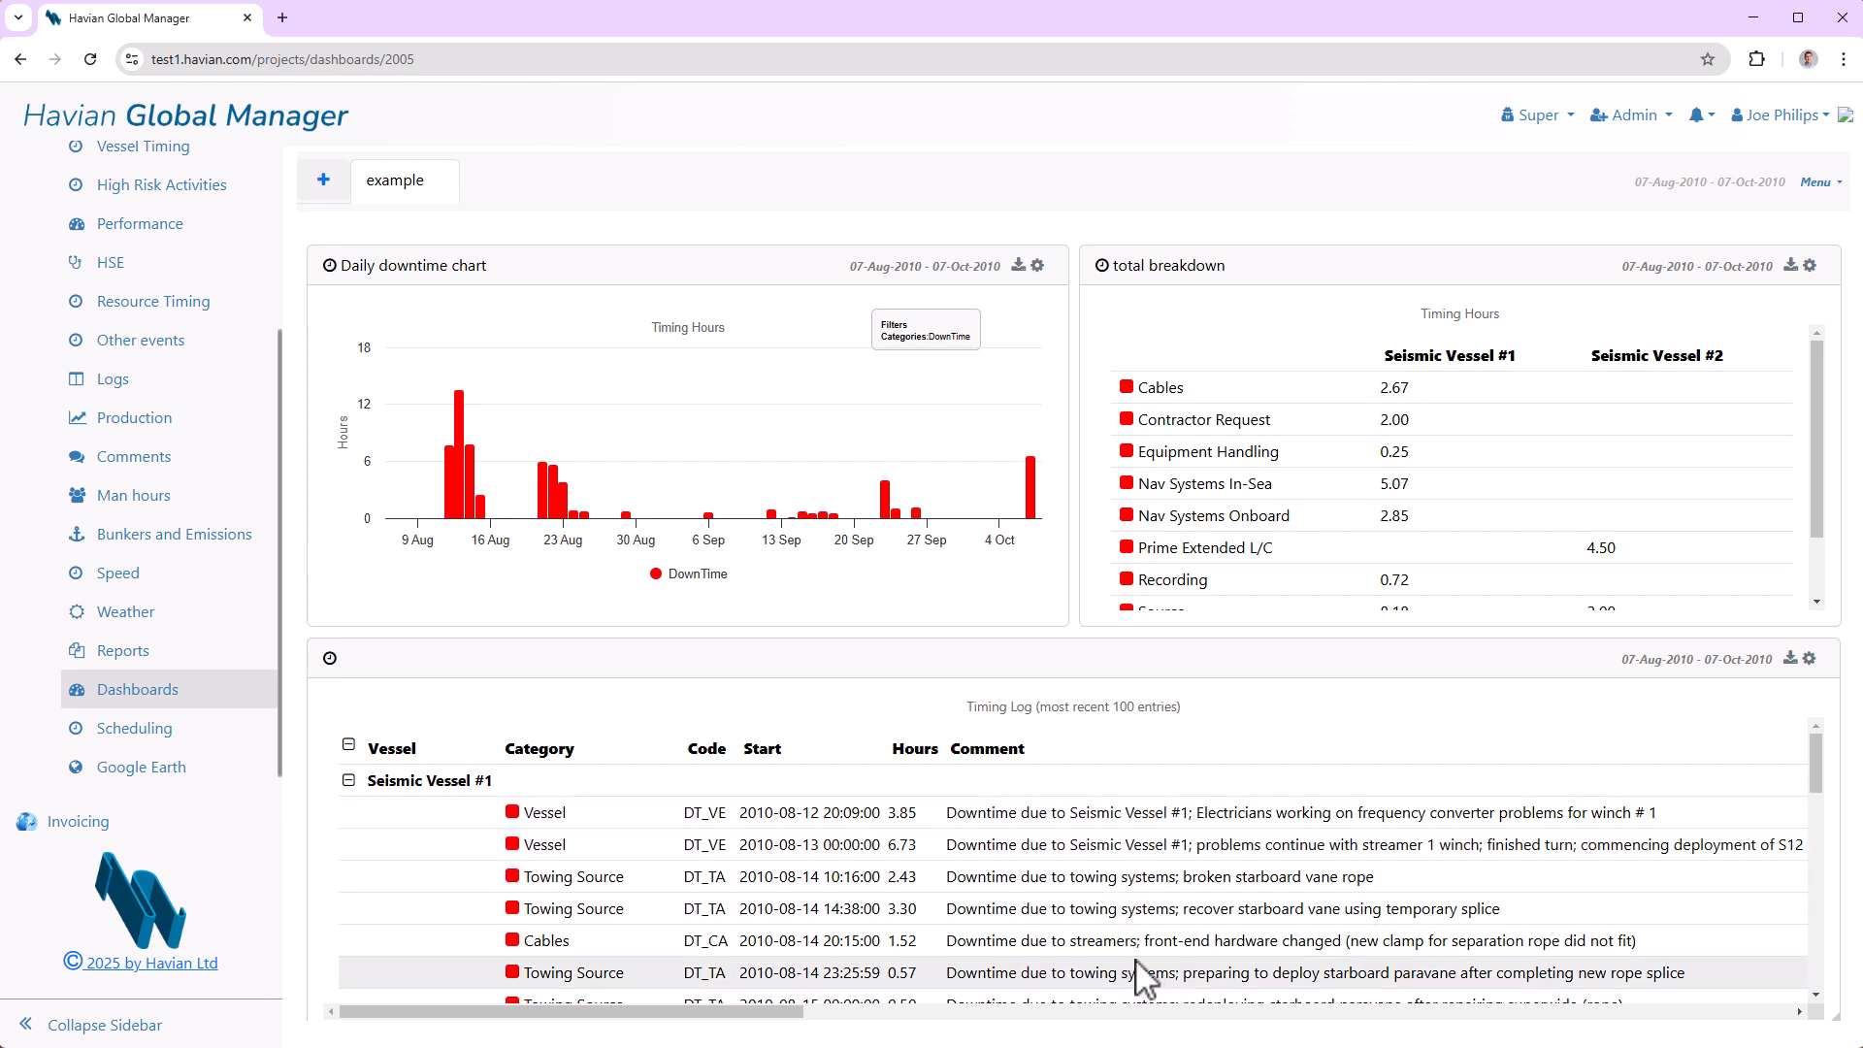
# Remove the Sequence, Line name and Start columns from the timing log listing and update the widget
pyautogui.click(1810, 659)
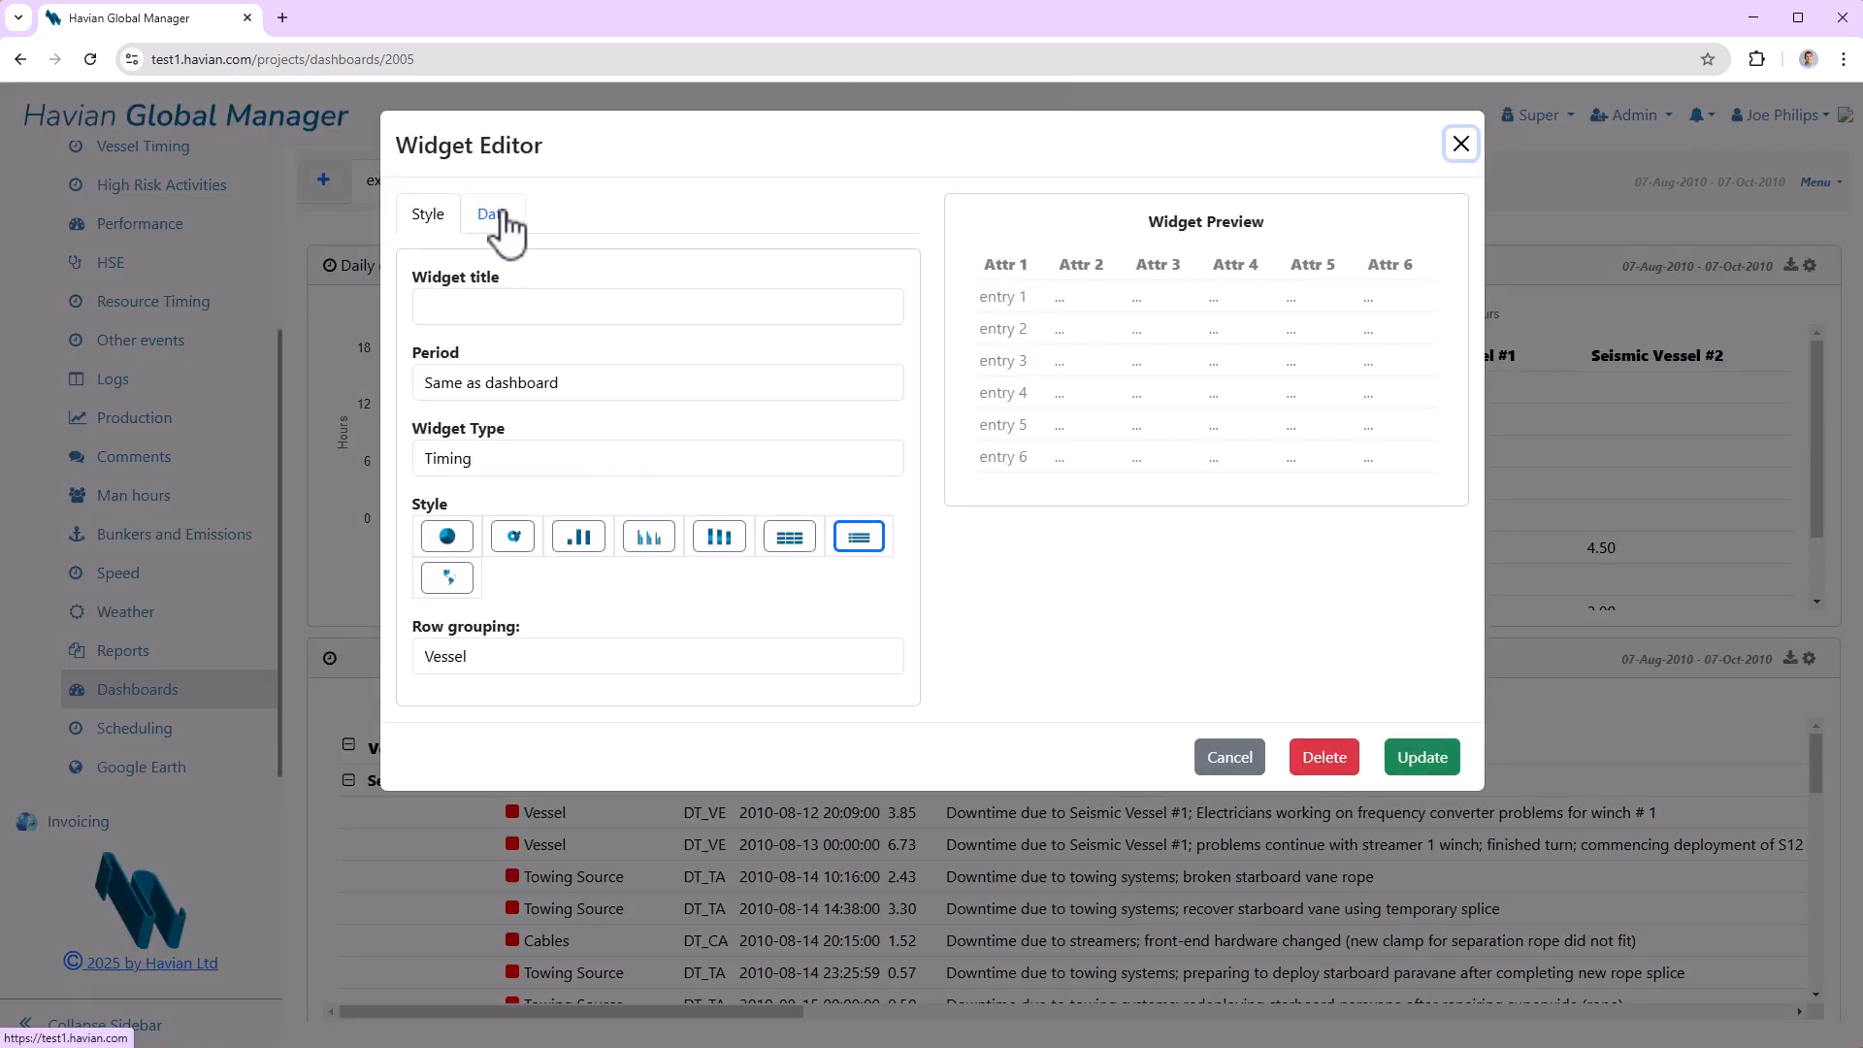
pyautogui.click(499, 222)
pyautogui.click(749, 318)
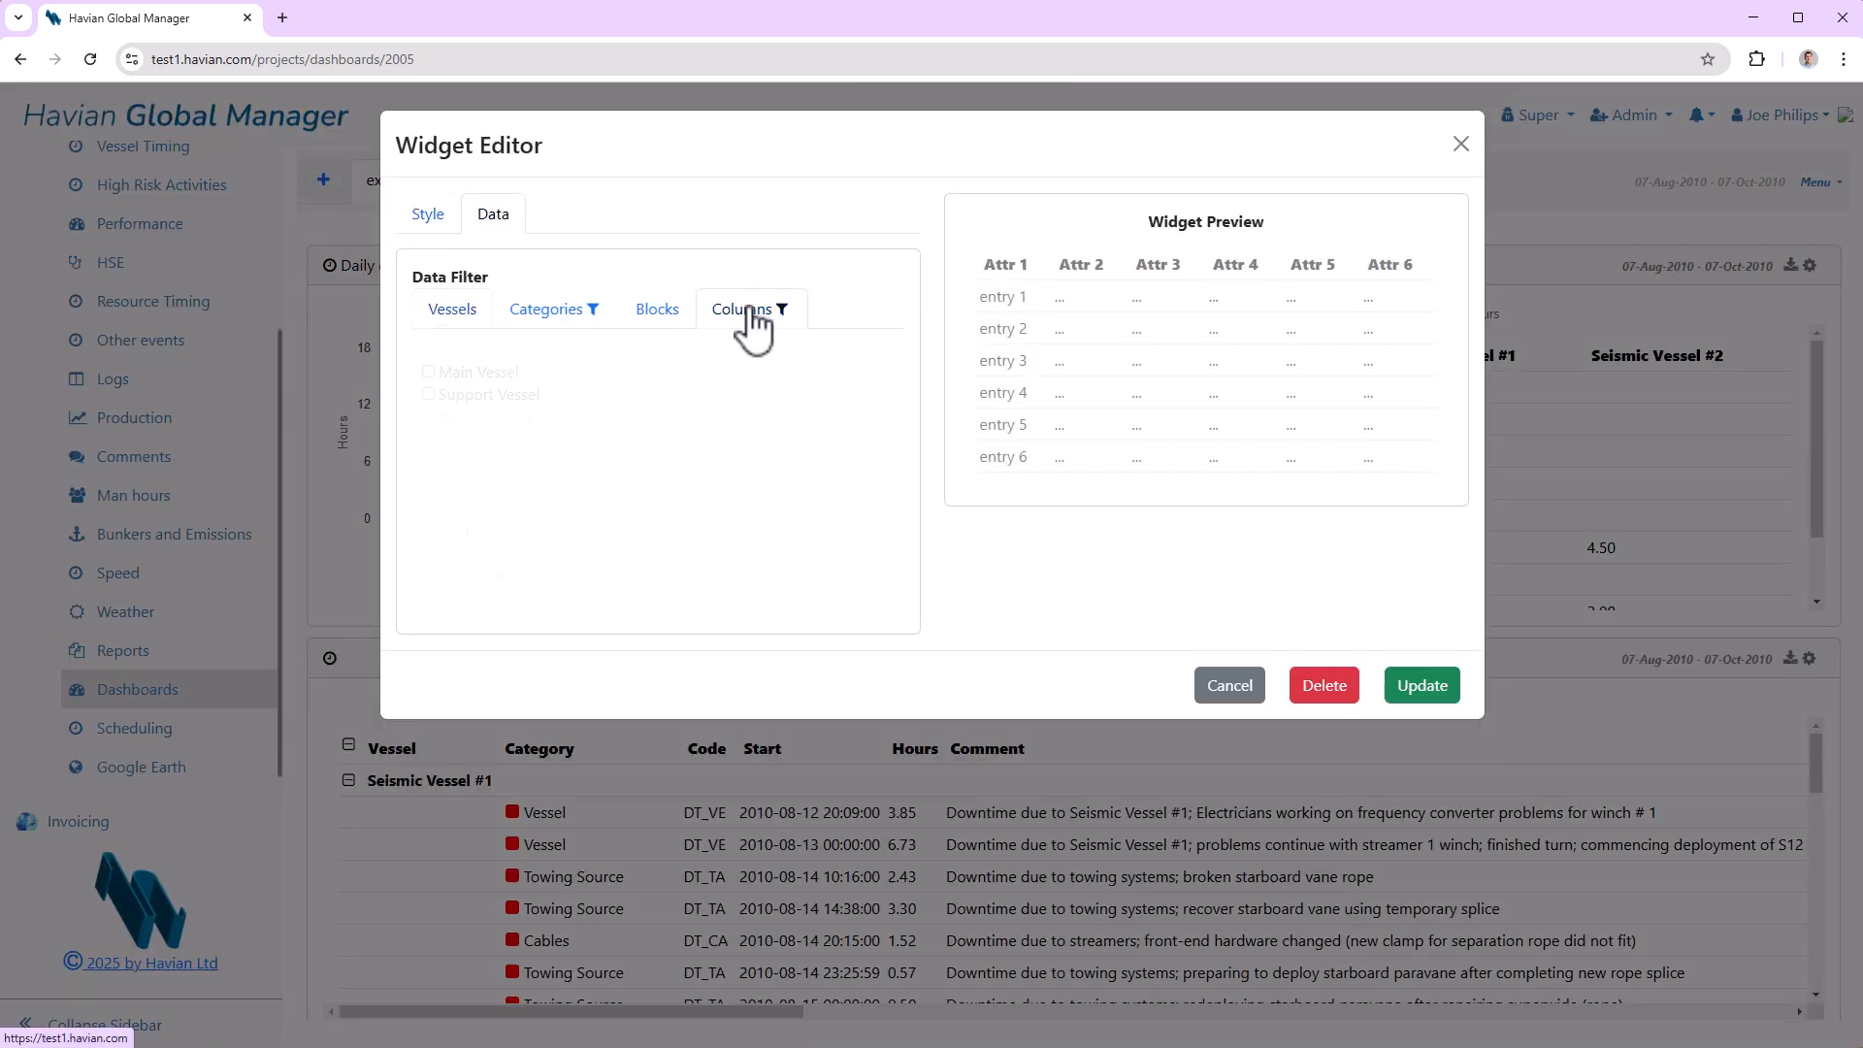
pyautogui.scroll(-1, 439, 524)
pyautogui.scroll(1, 439, 532)
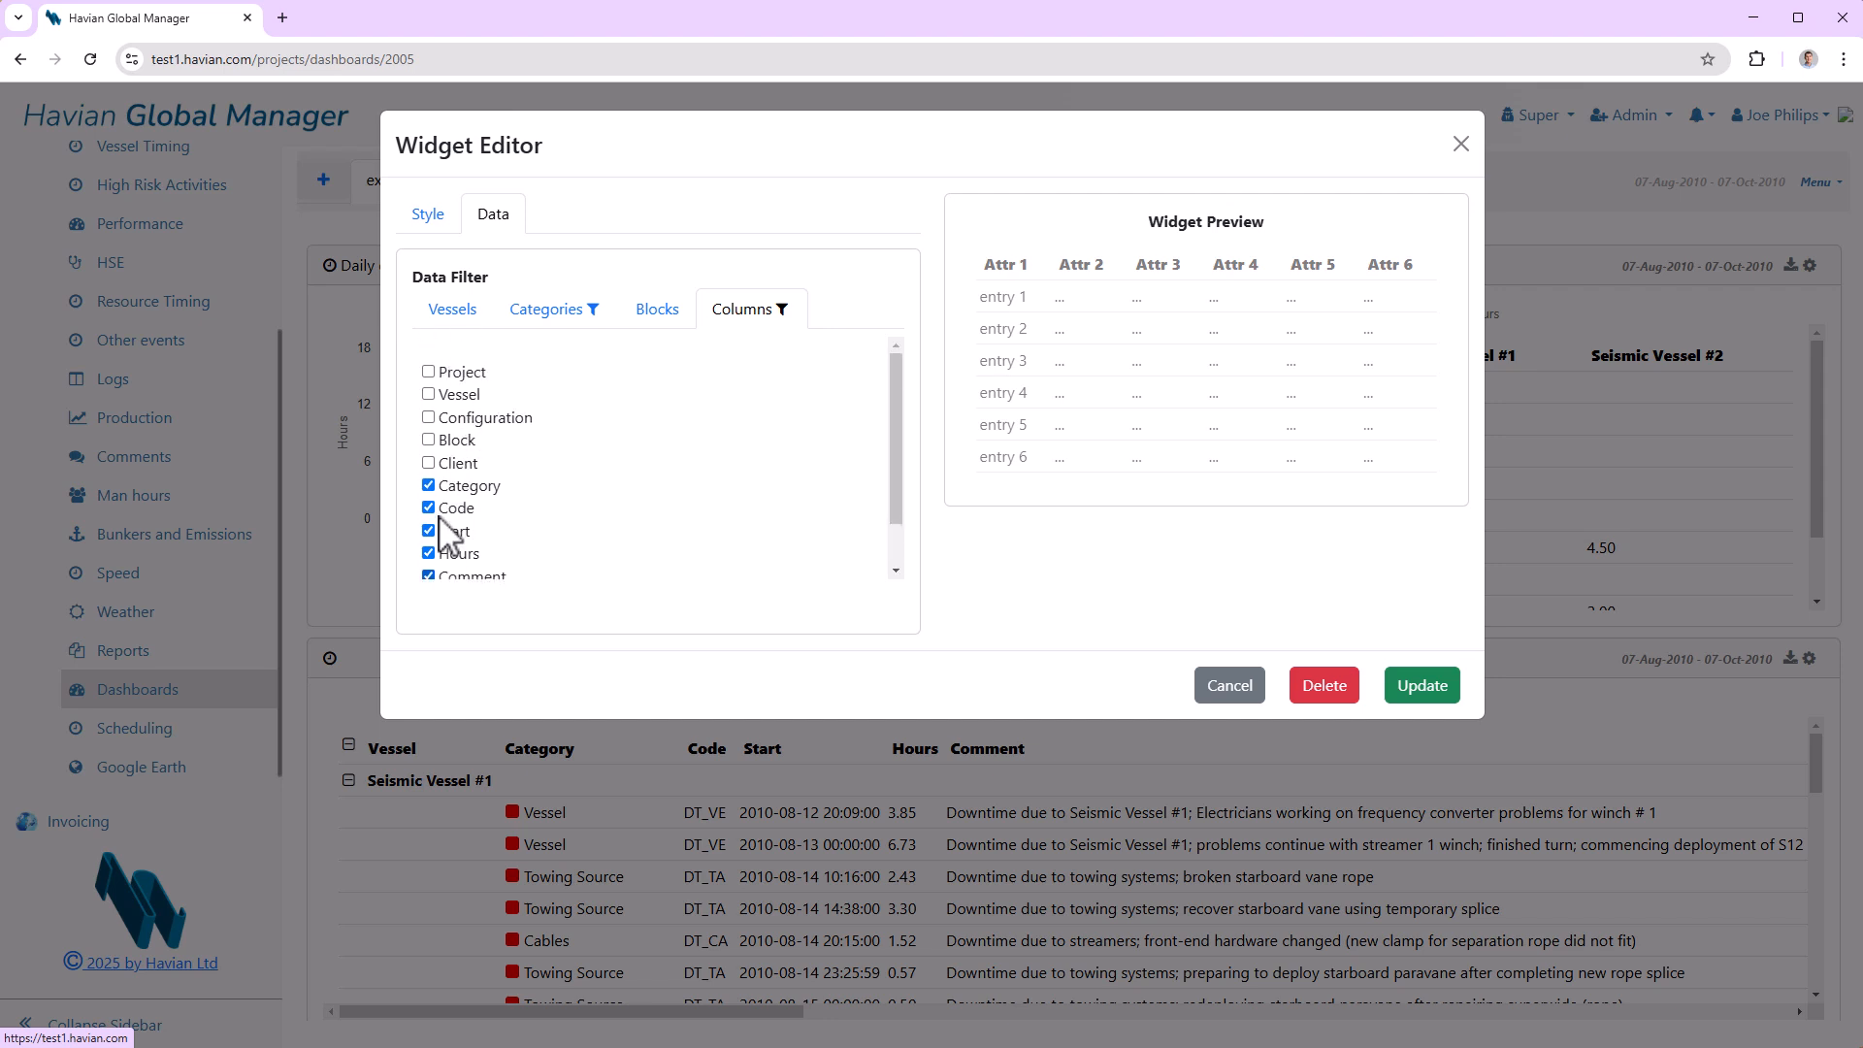
pyautogui.click(428, 394)
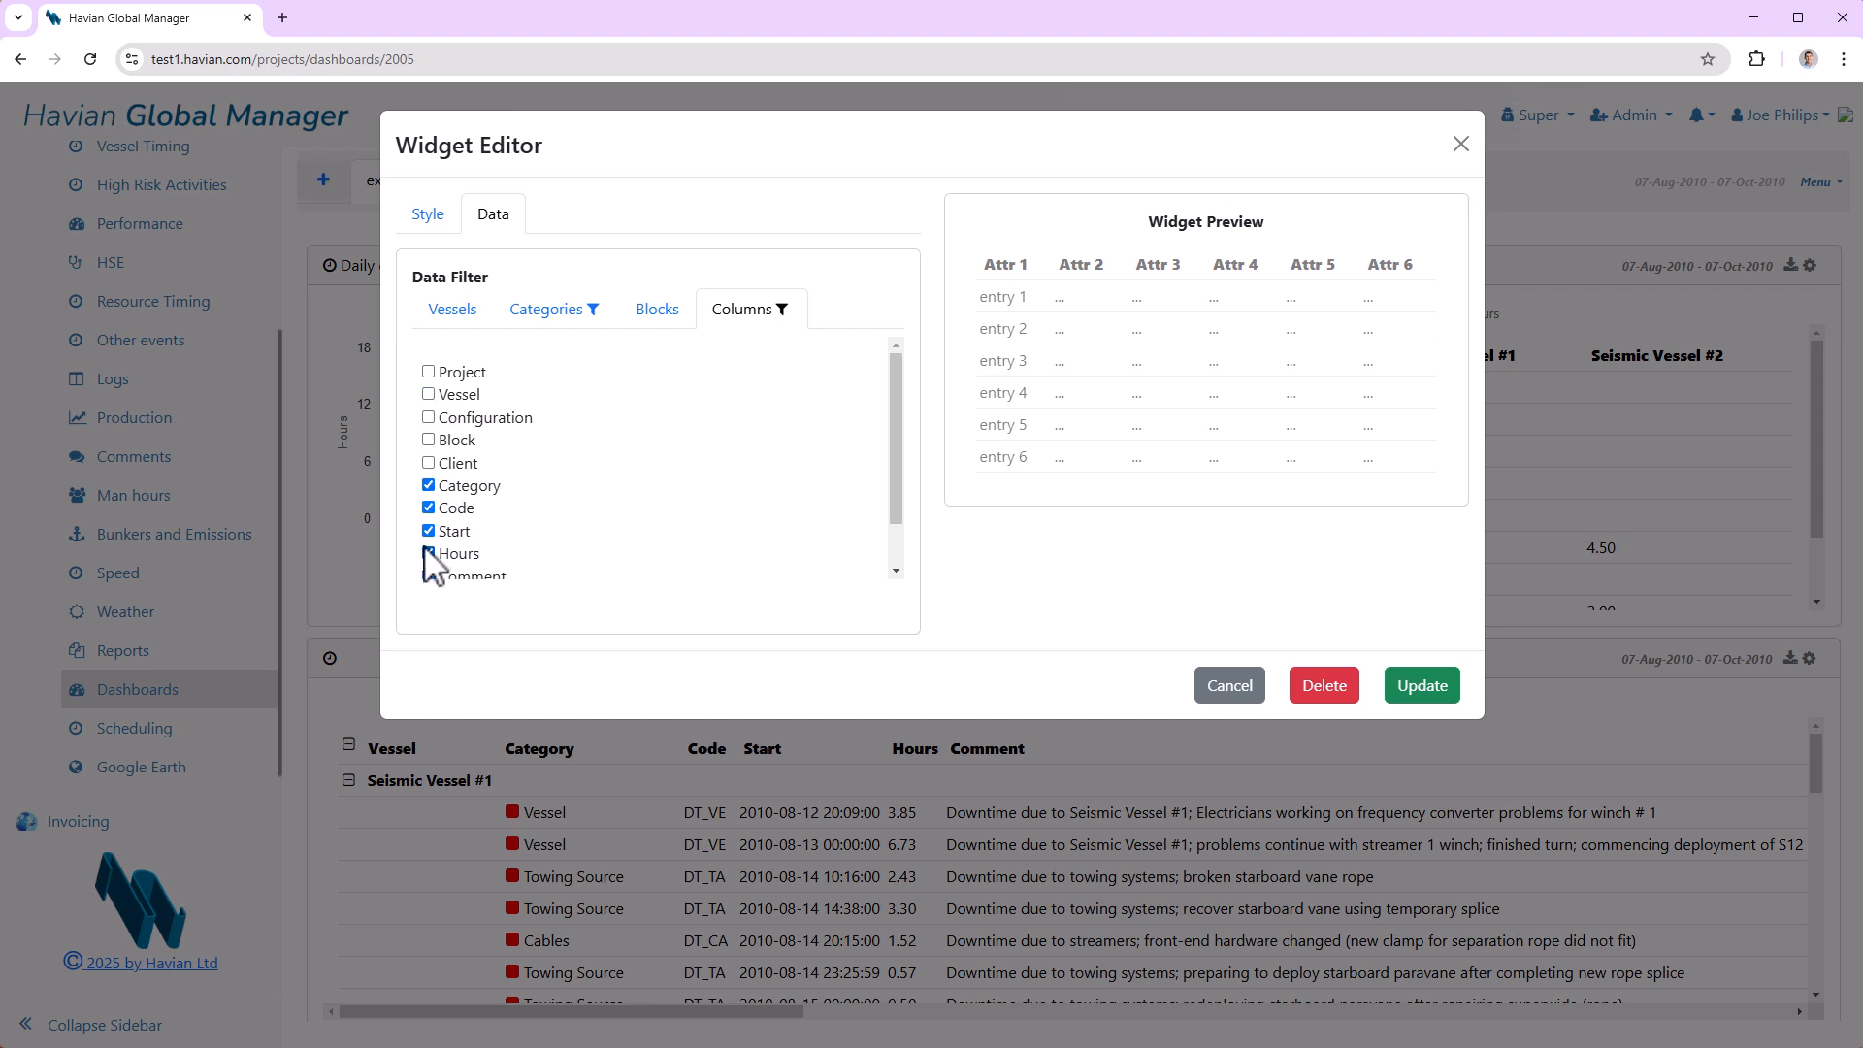
pyautogui.scroll(-1, 434, 439)
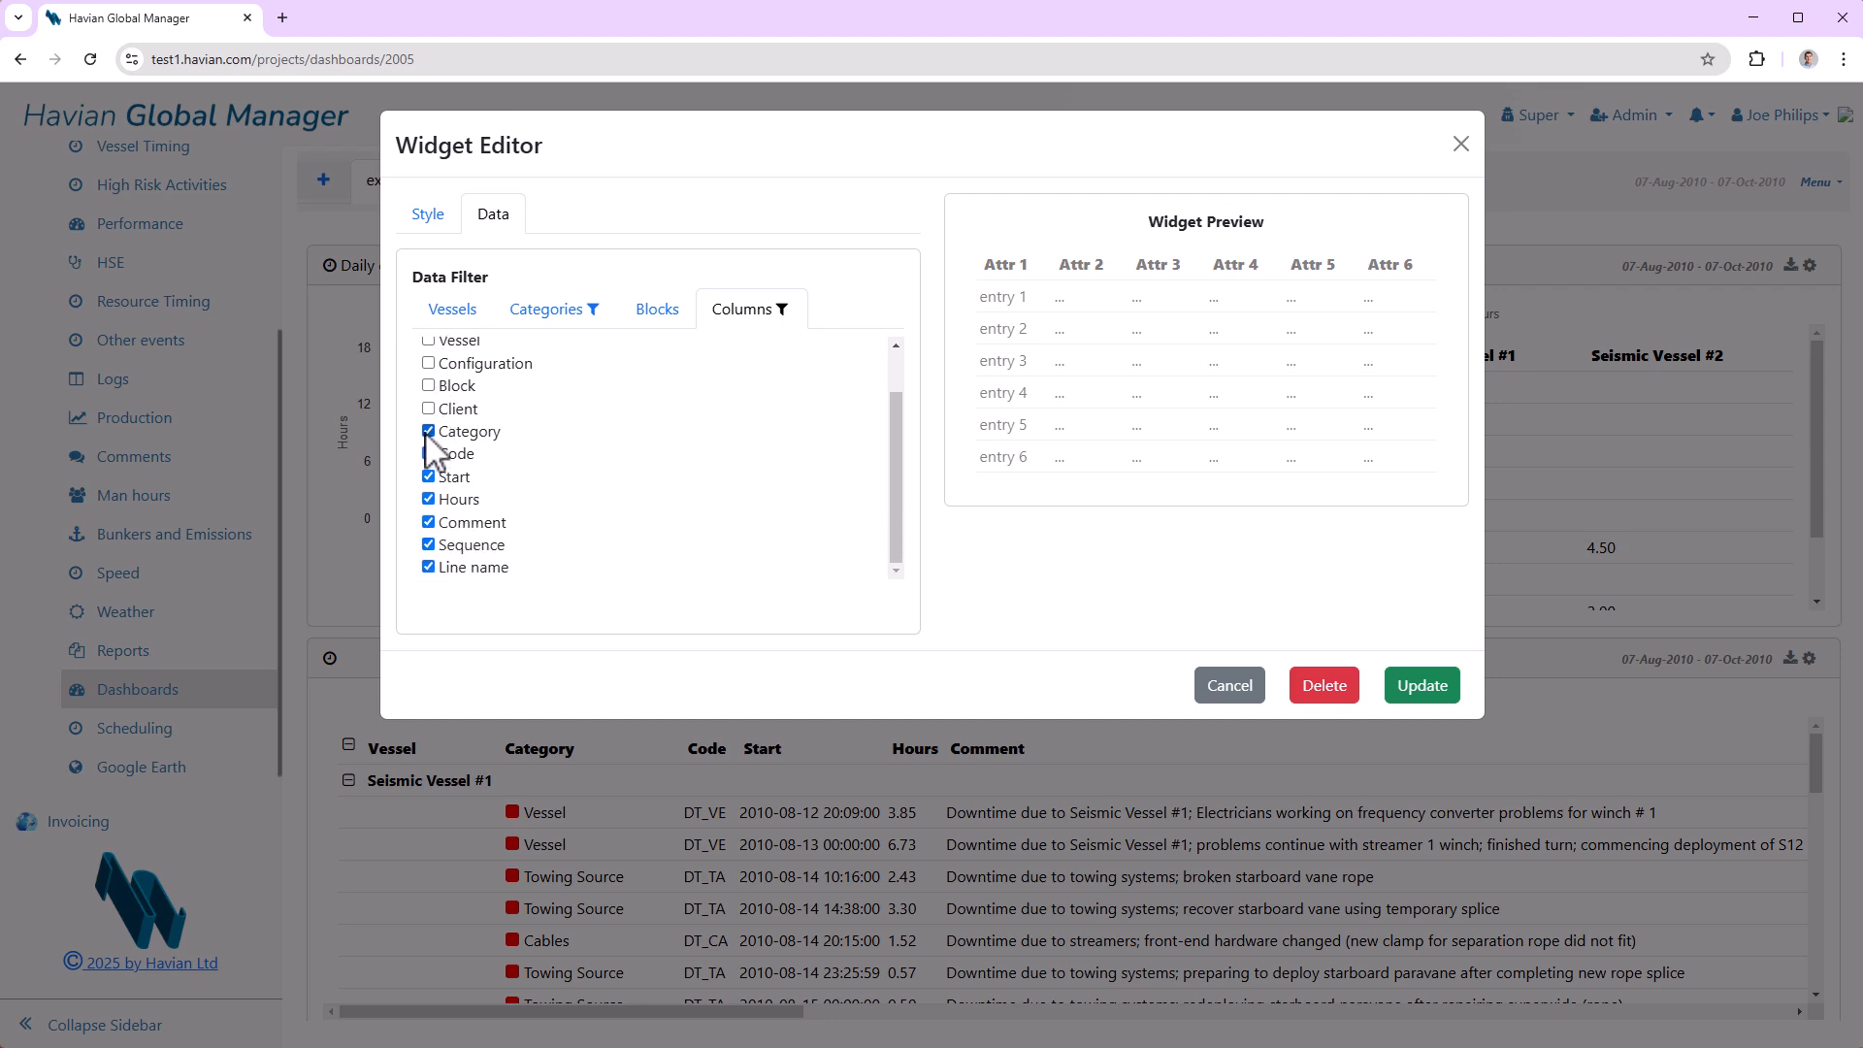
pyautogui.click(430, 546)
pyautogui.click(430, 569)
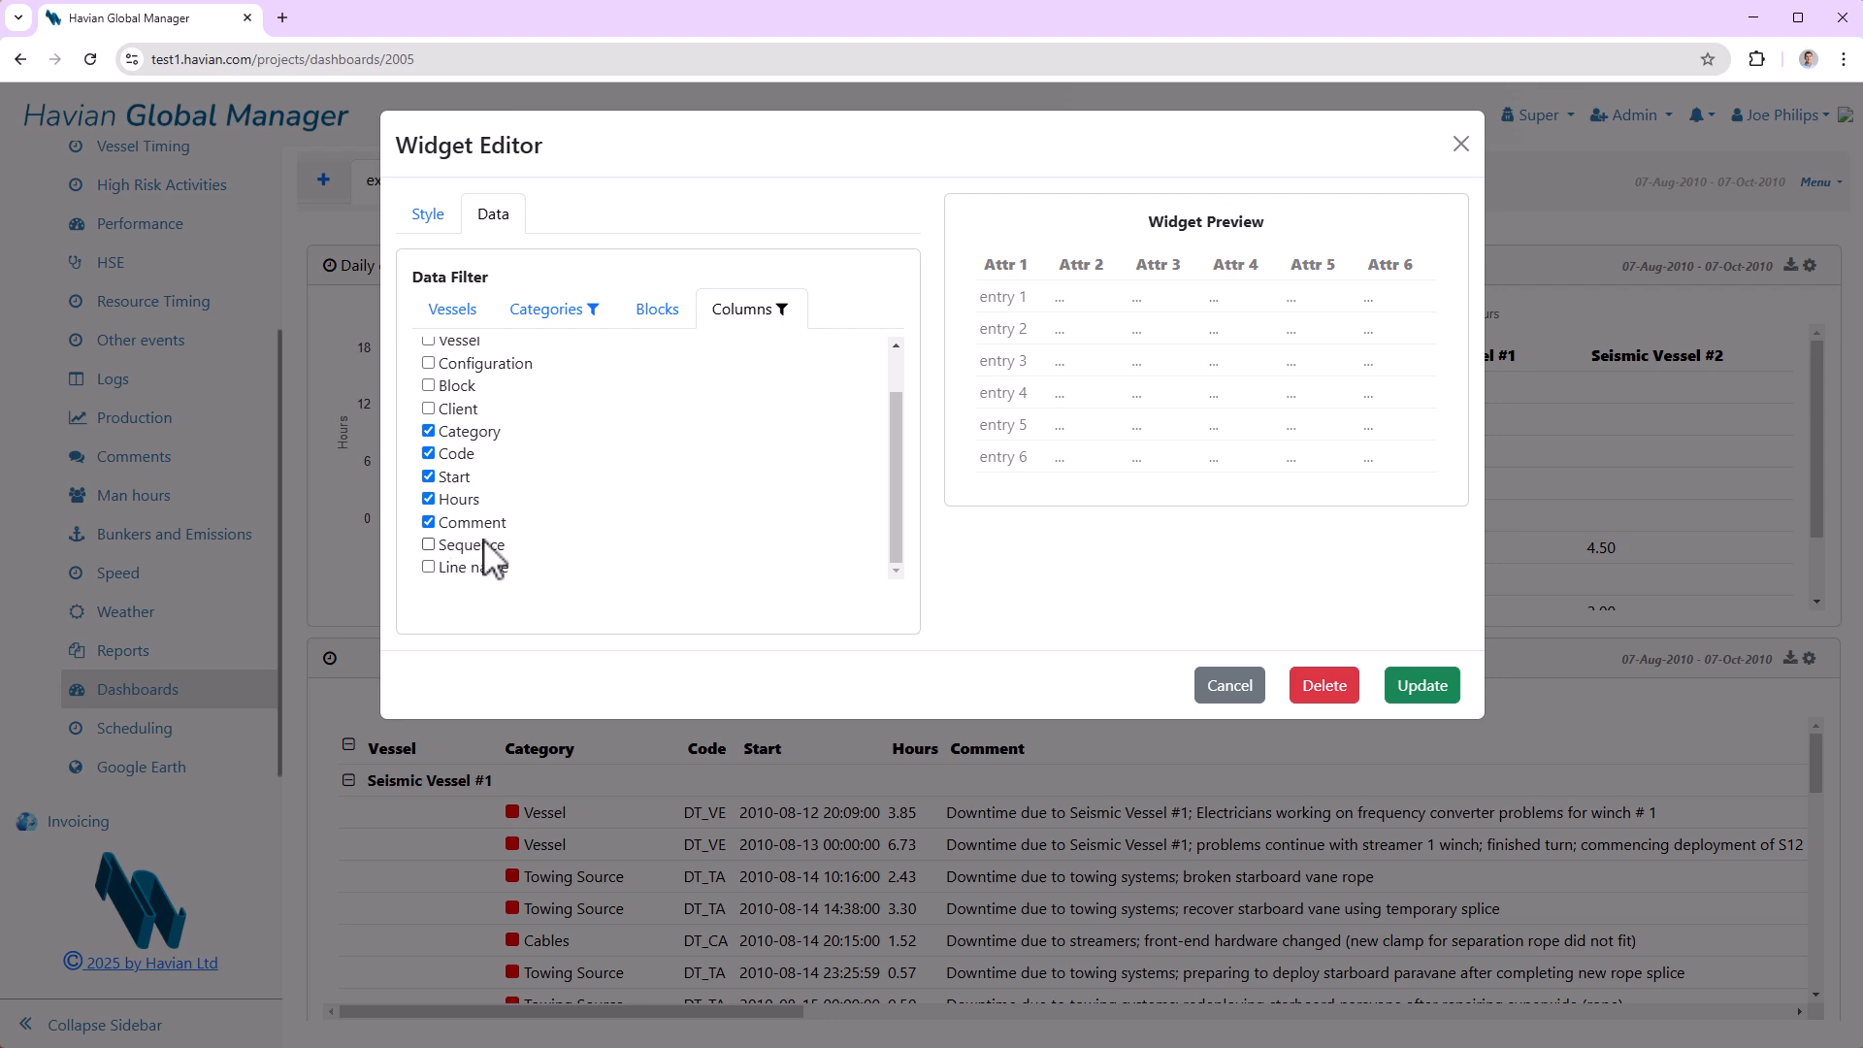
pyautogui.click(428, 477)
pyautogui.click(1397, 685)
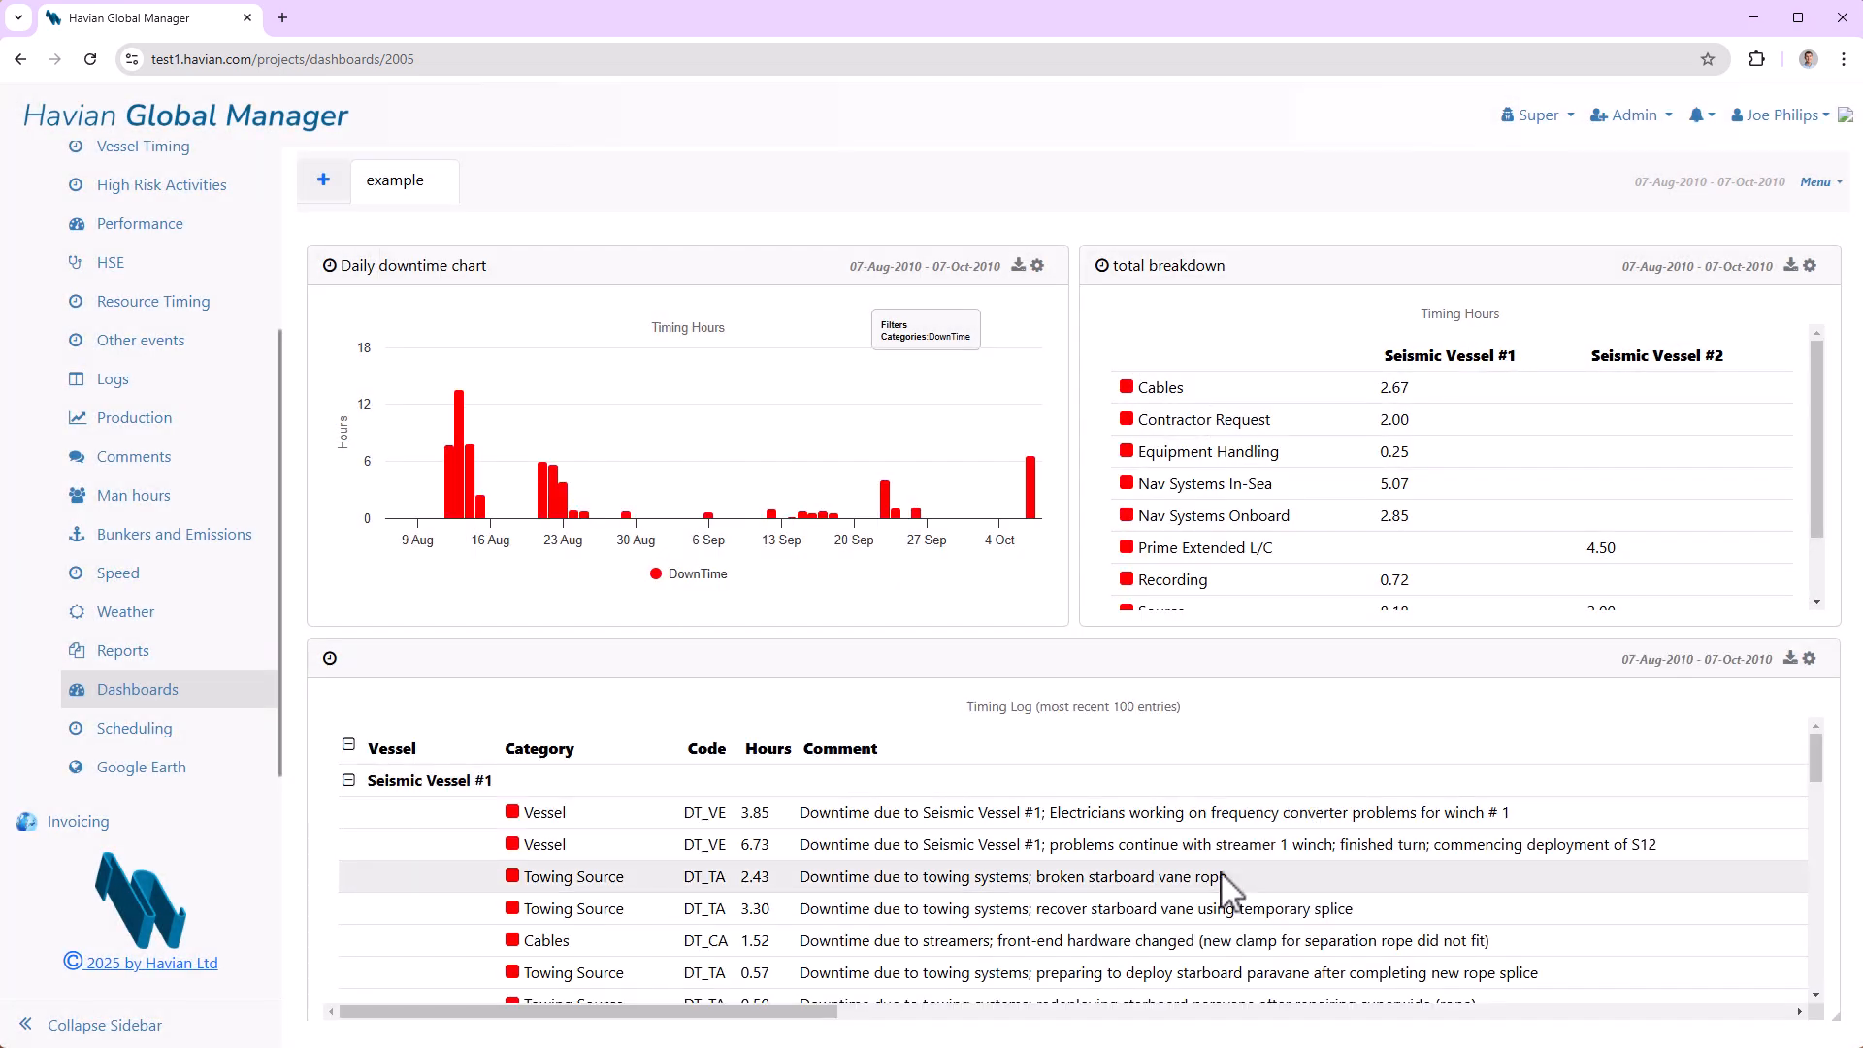
pyautogui.scroll(-3, 1232, 882)
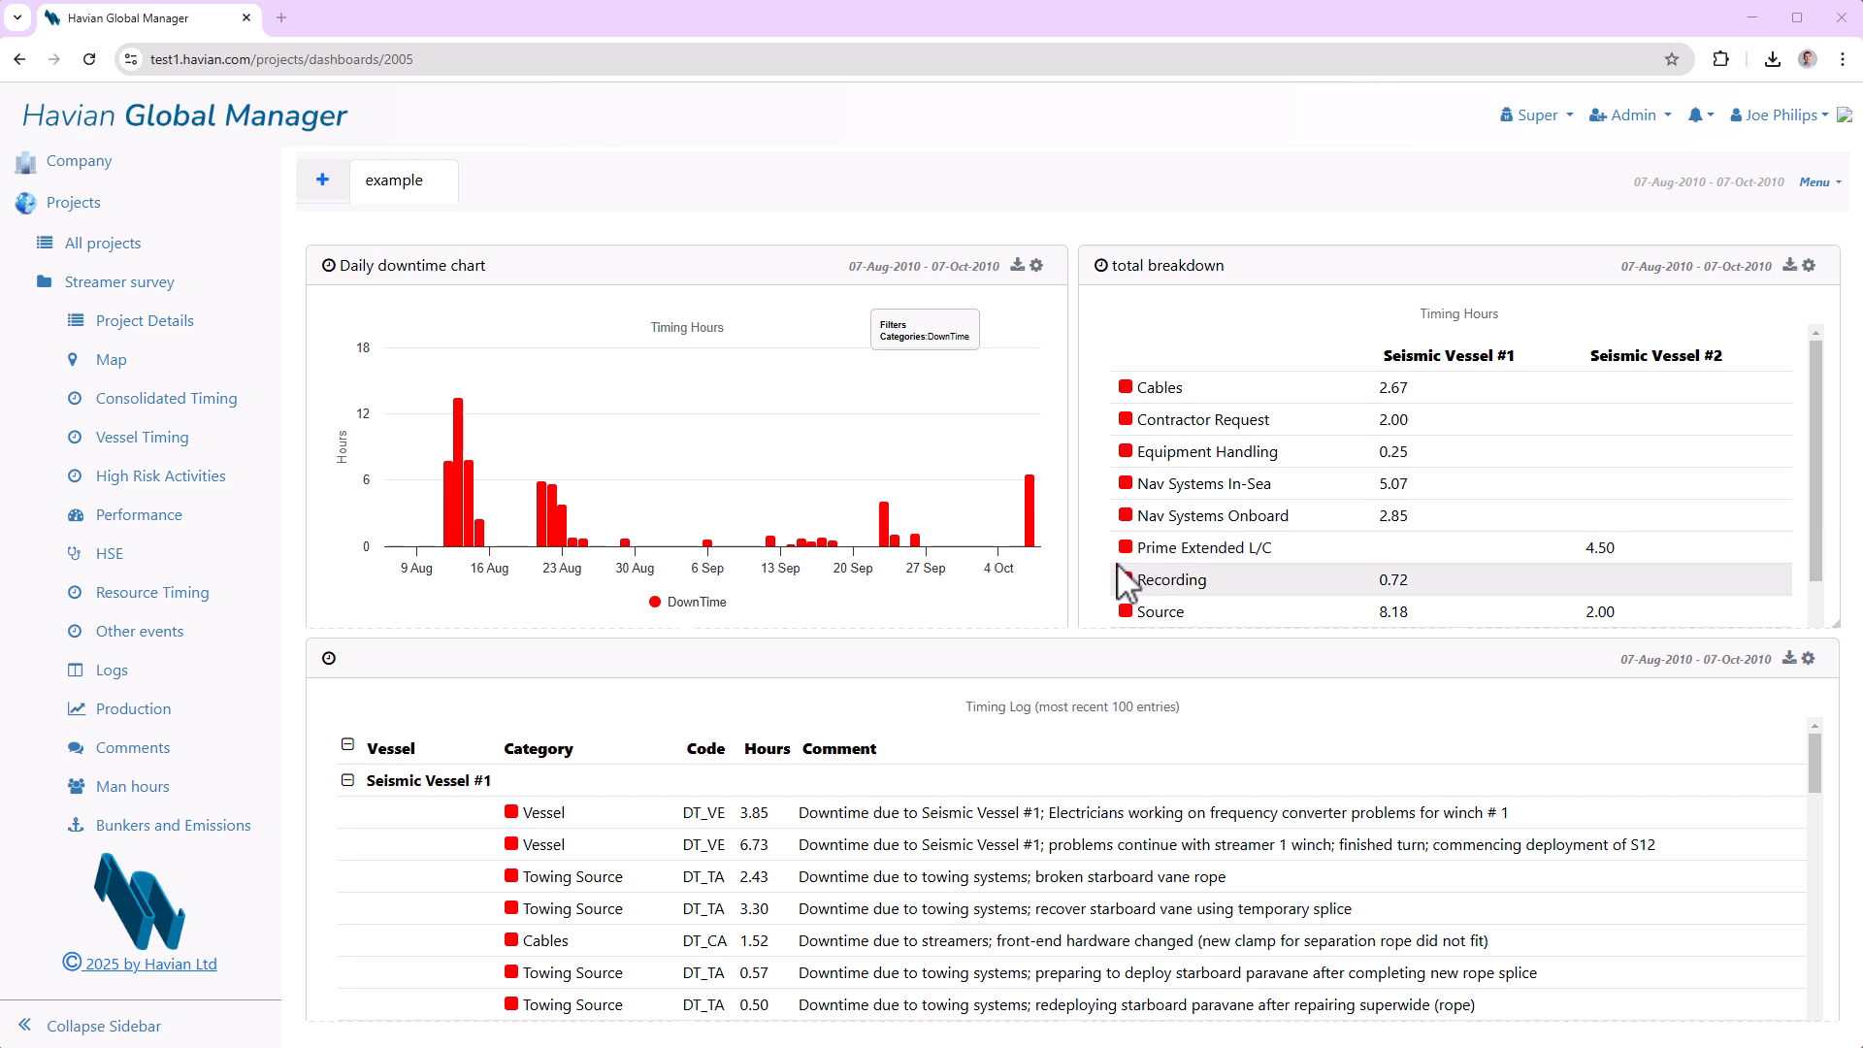
# Rename the example dashboard "Weekly downtime summary" and set its period to Weekly
pyautogui.moveTo(439, 186)
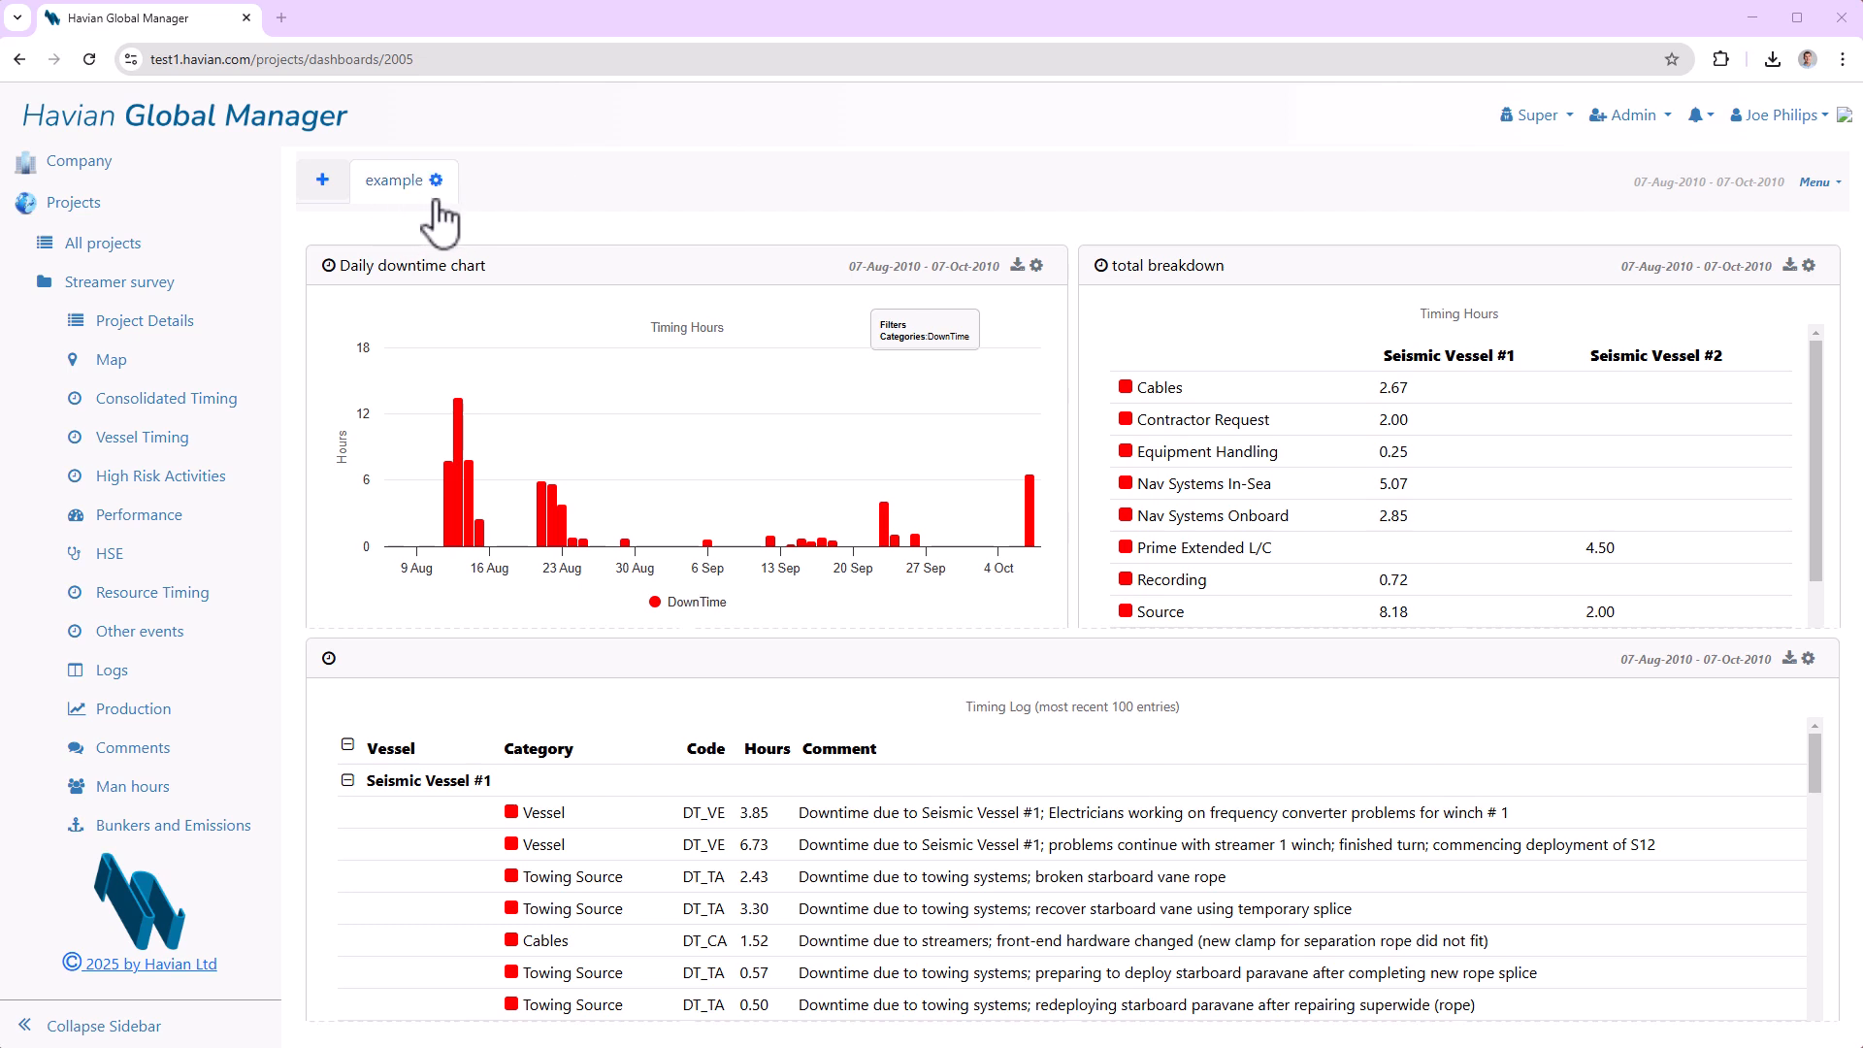
pyautogui.click(436, 182)
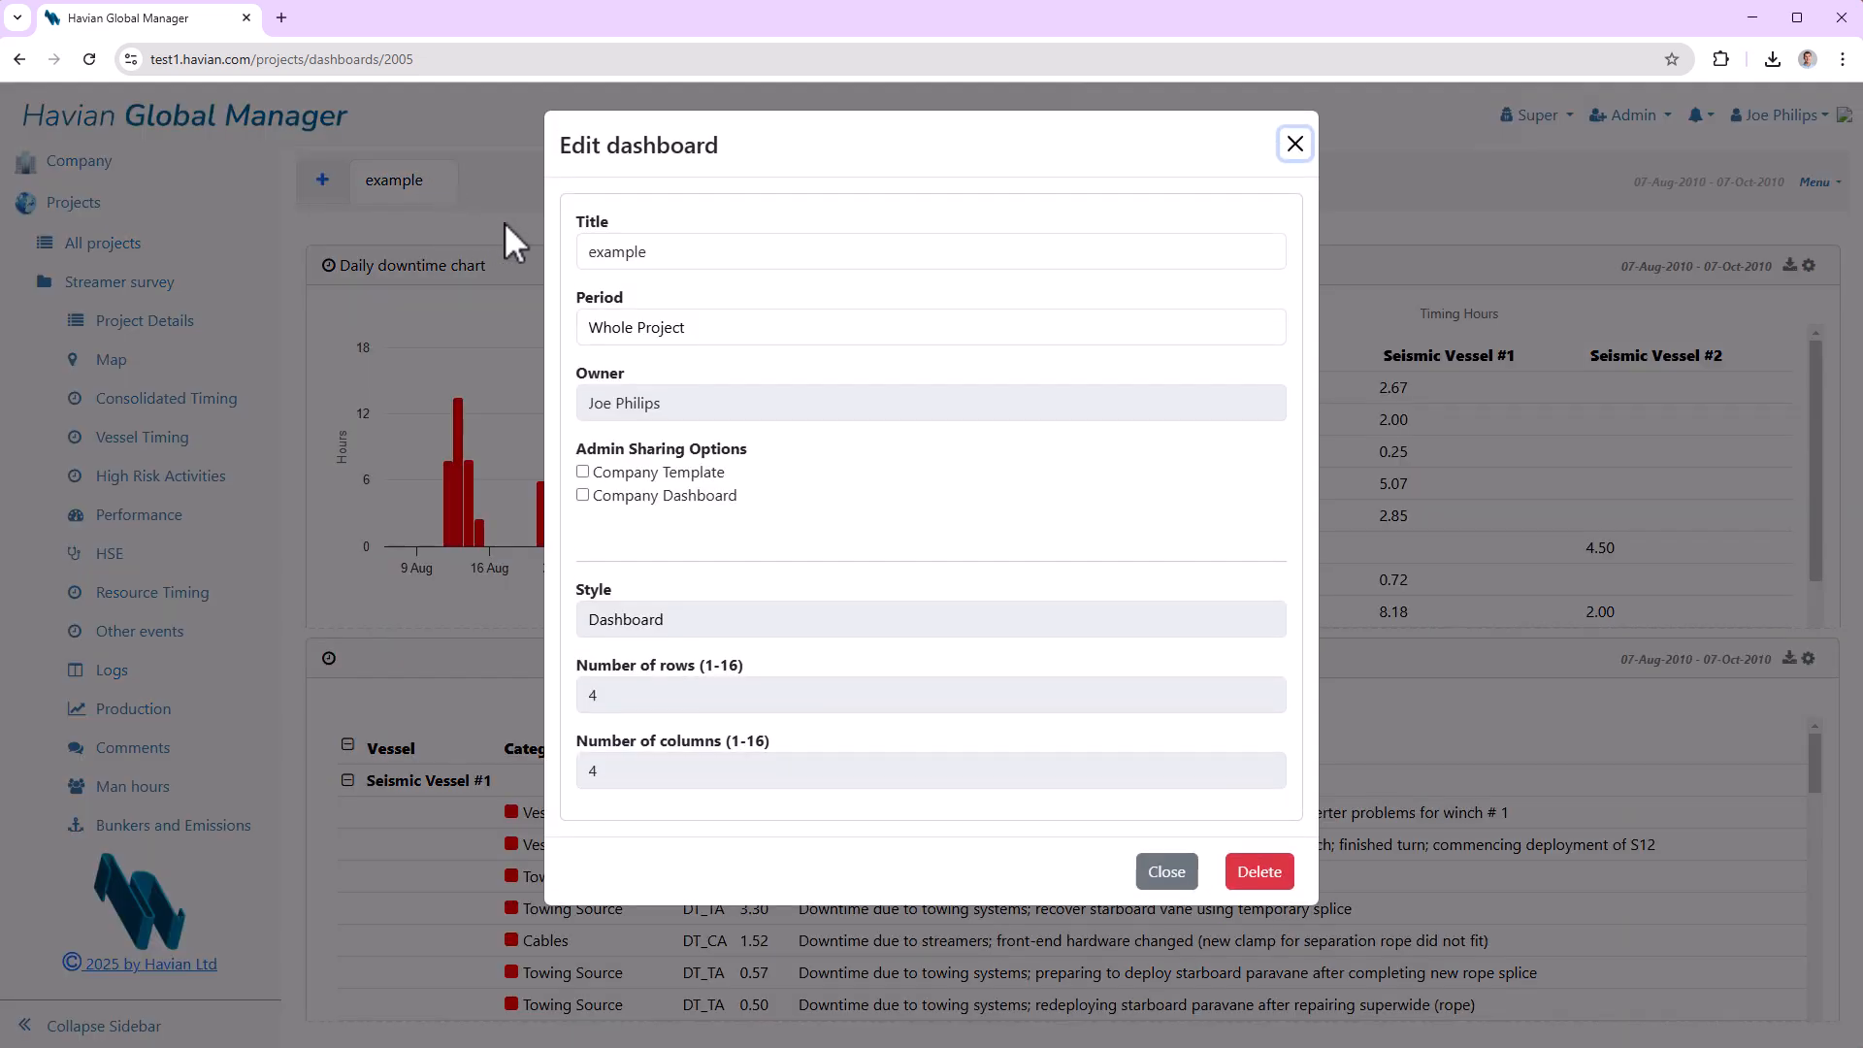
pyautogui.moveTo(673, 256); pyautogui.dragTo(584, 254)
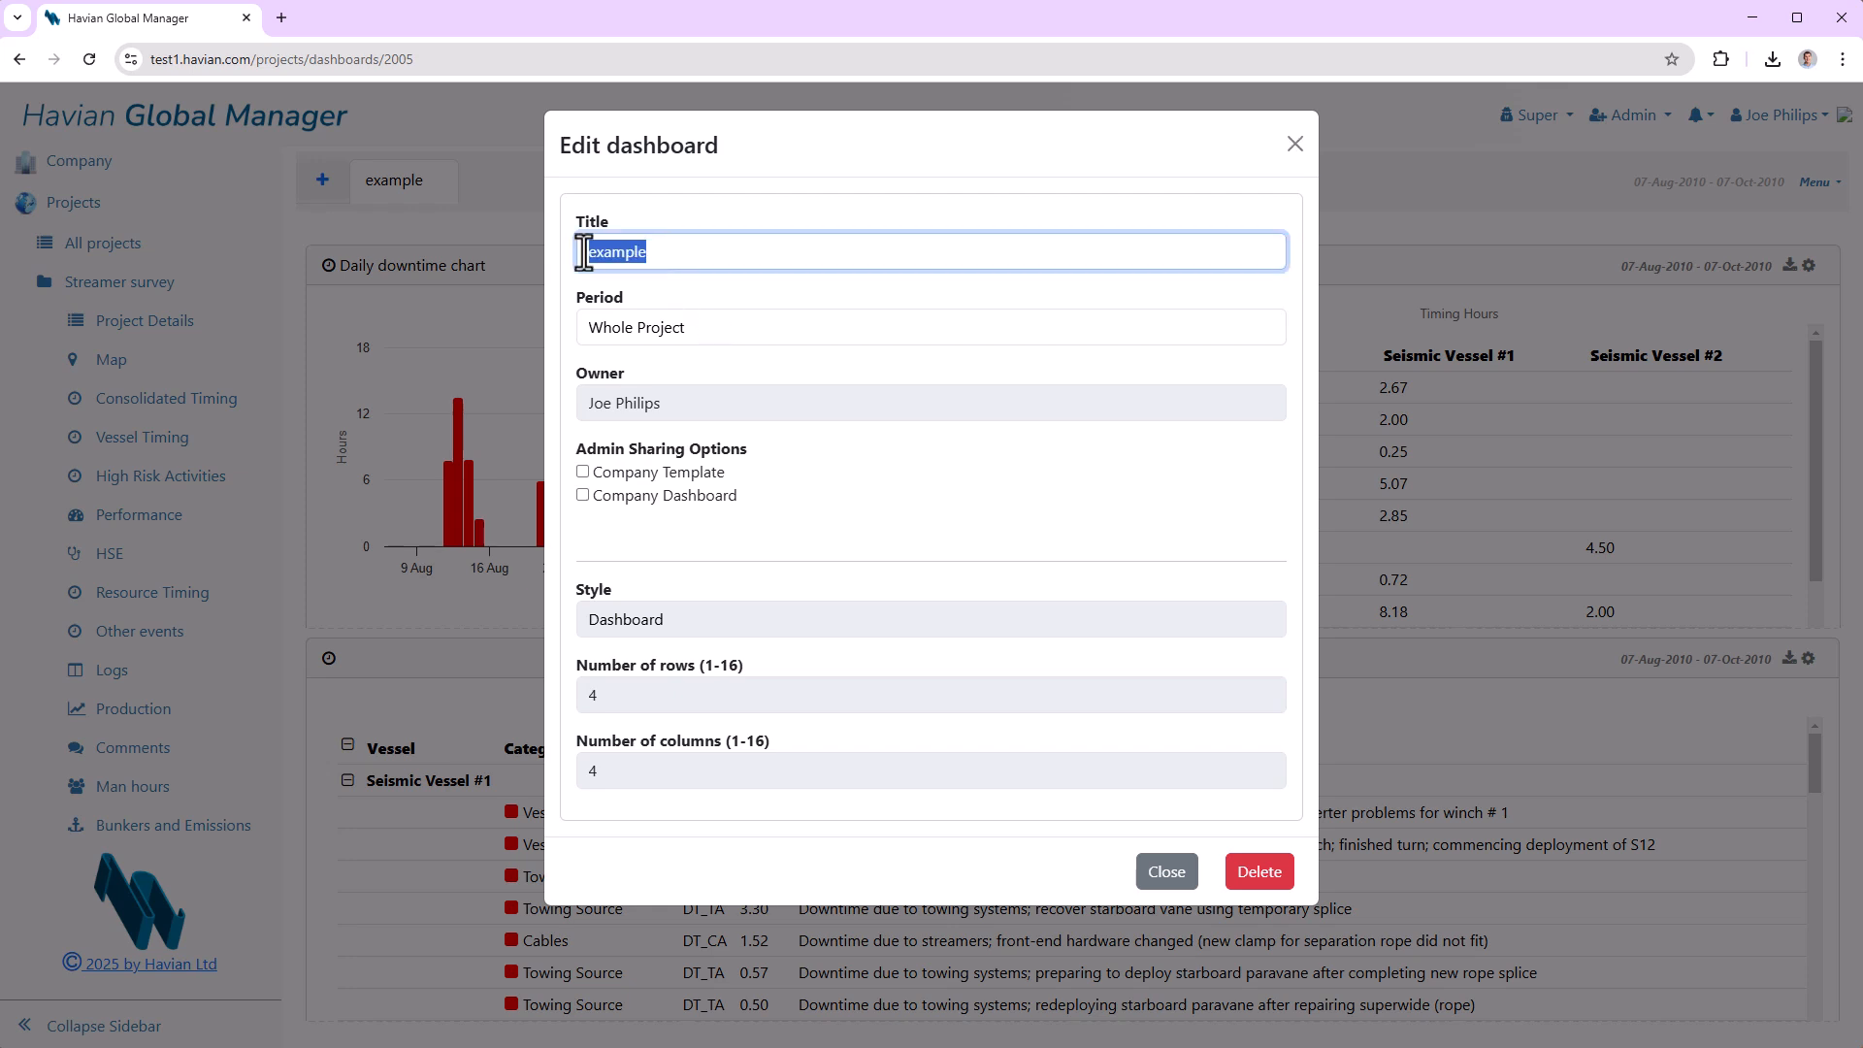
pyautogui.write('Weekly downtime summary')
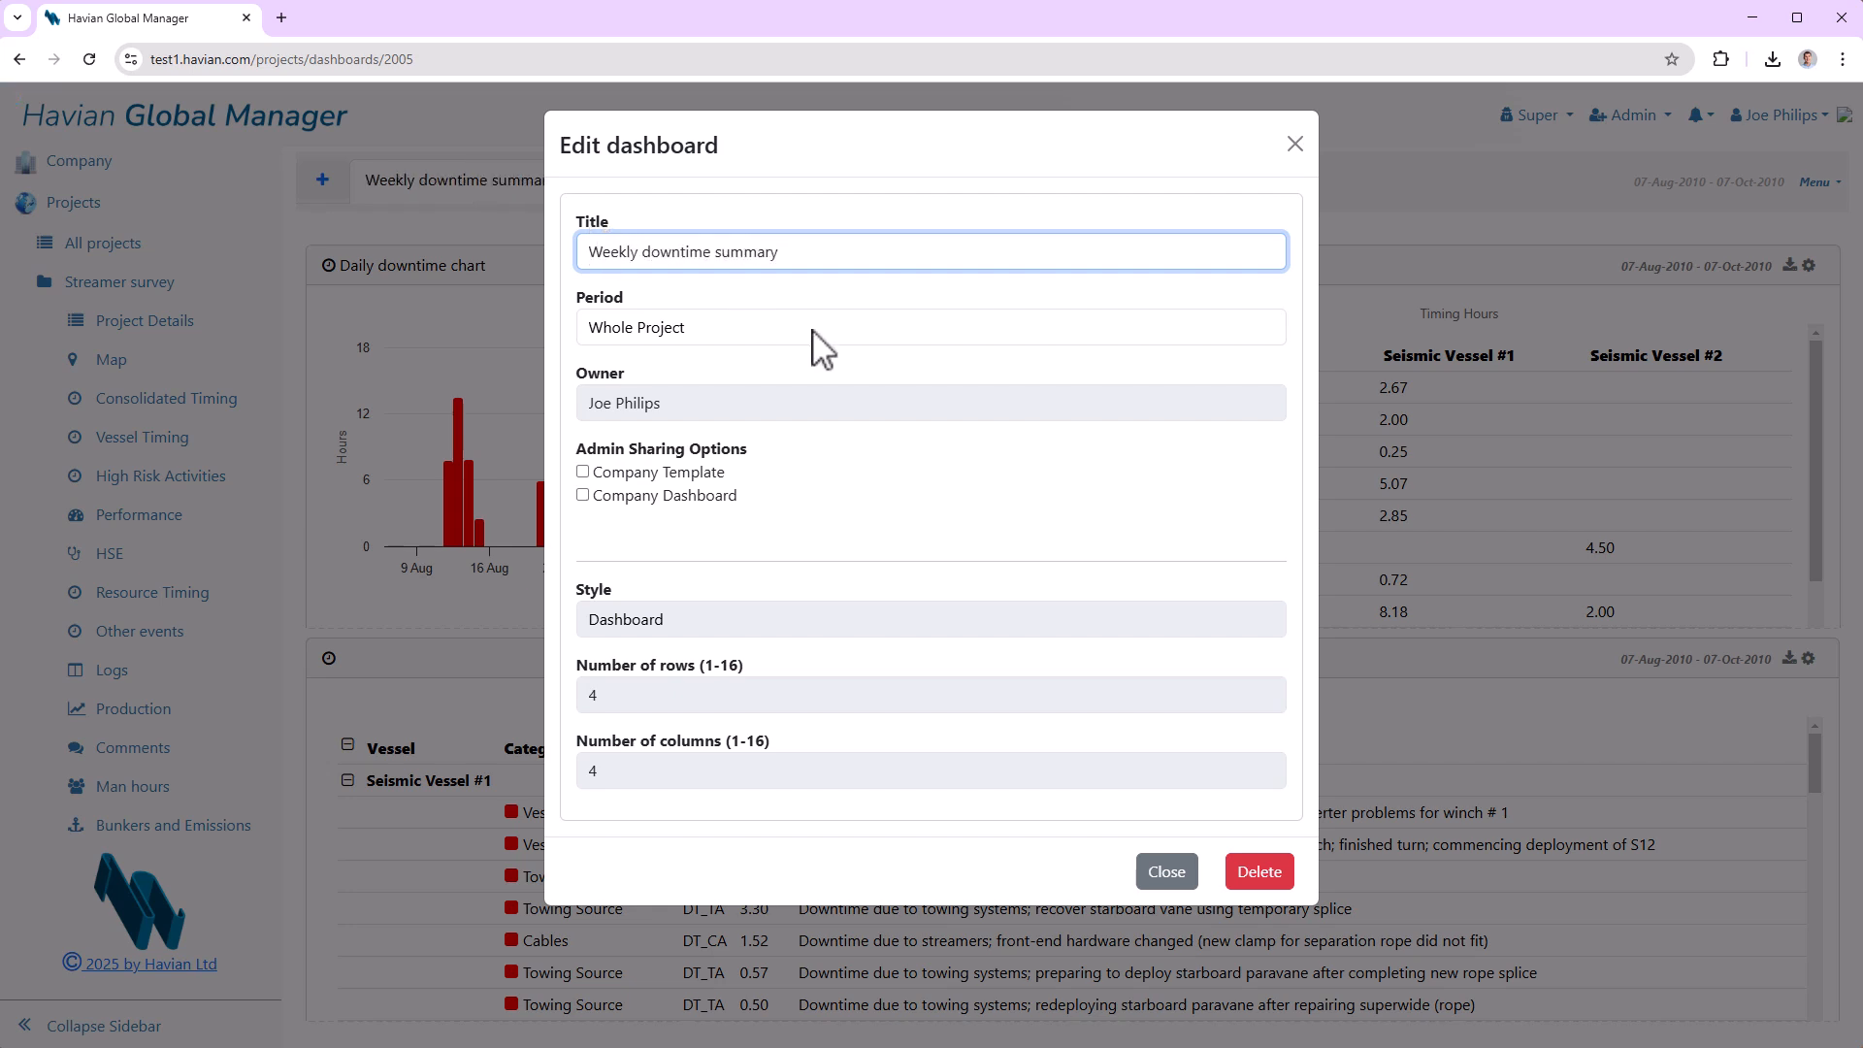
pyautogui.click(815, 330)
pyautogui.click(813, 396)
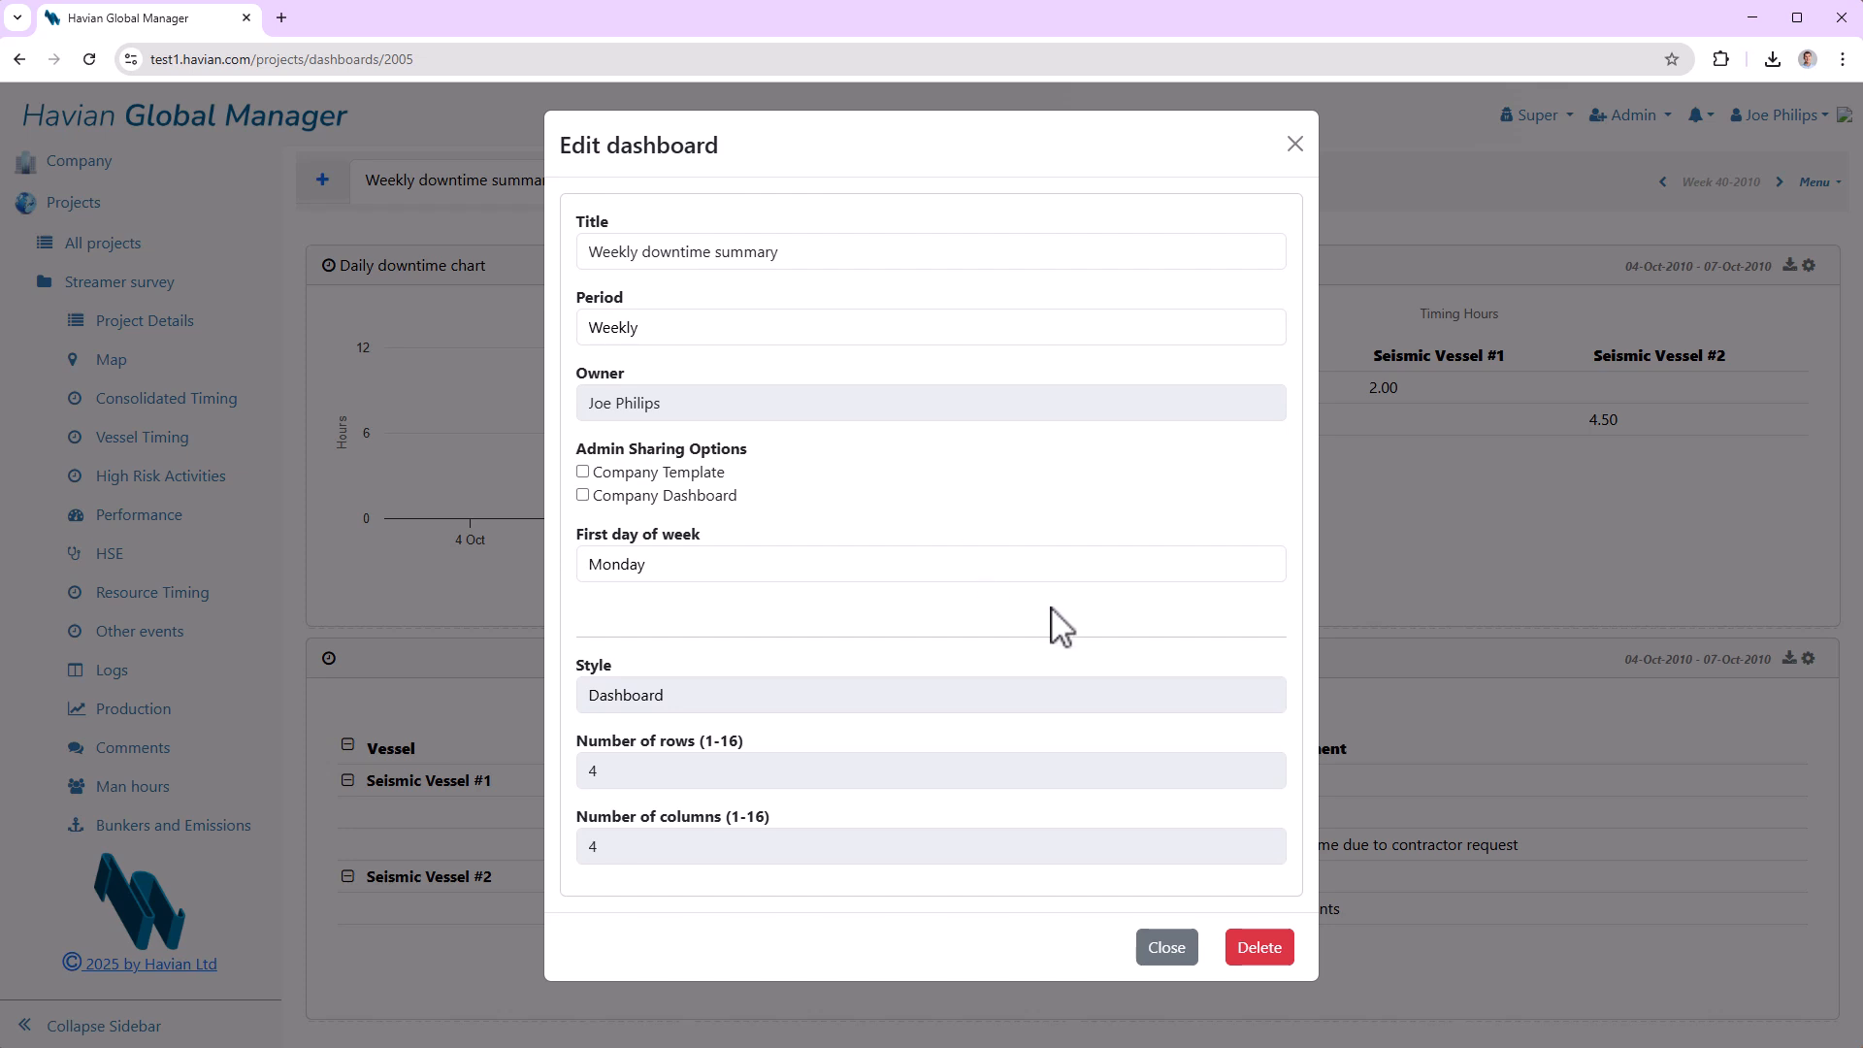
pyautogui.click(1186, 950)
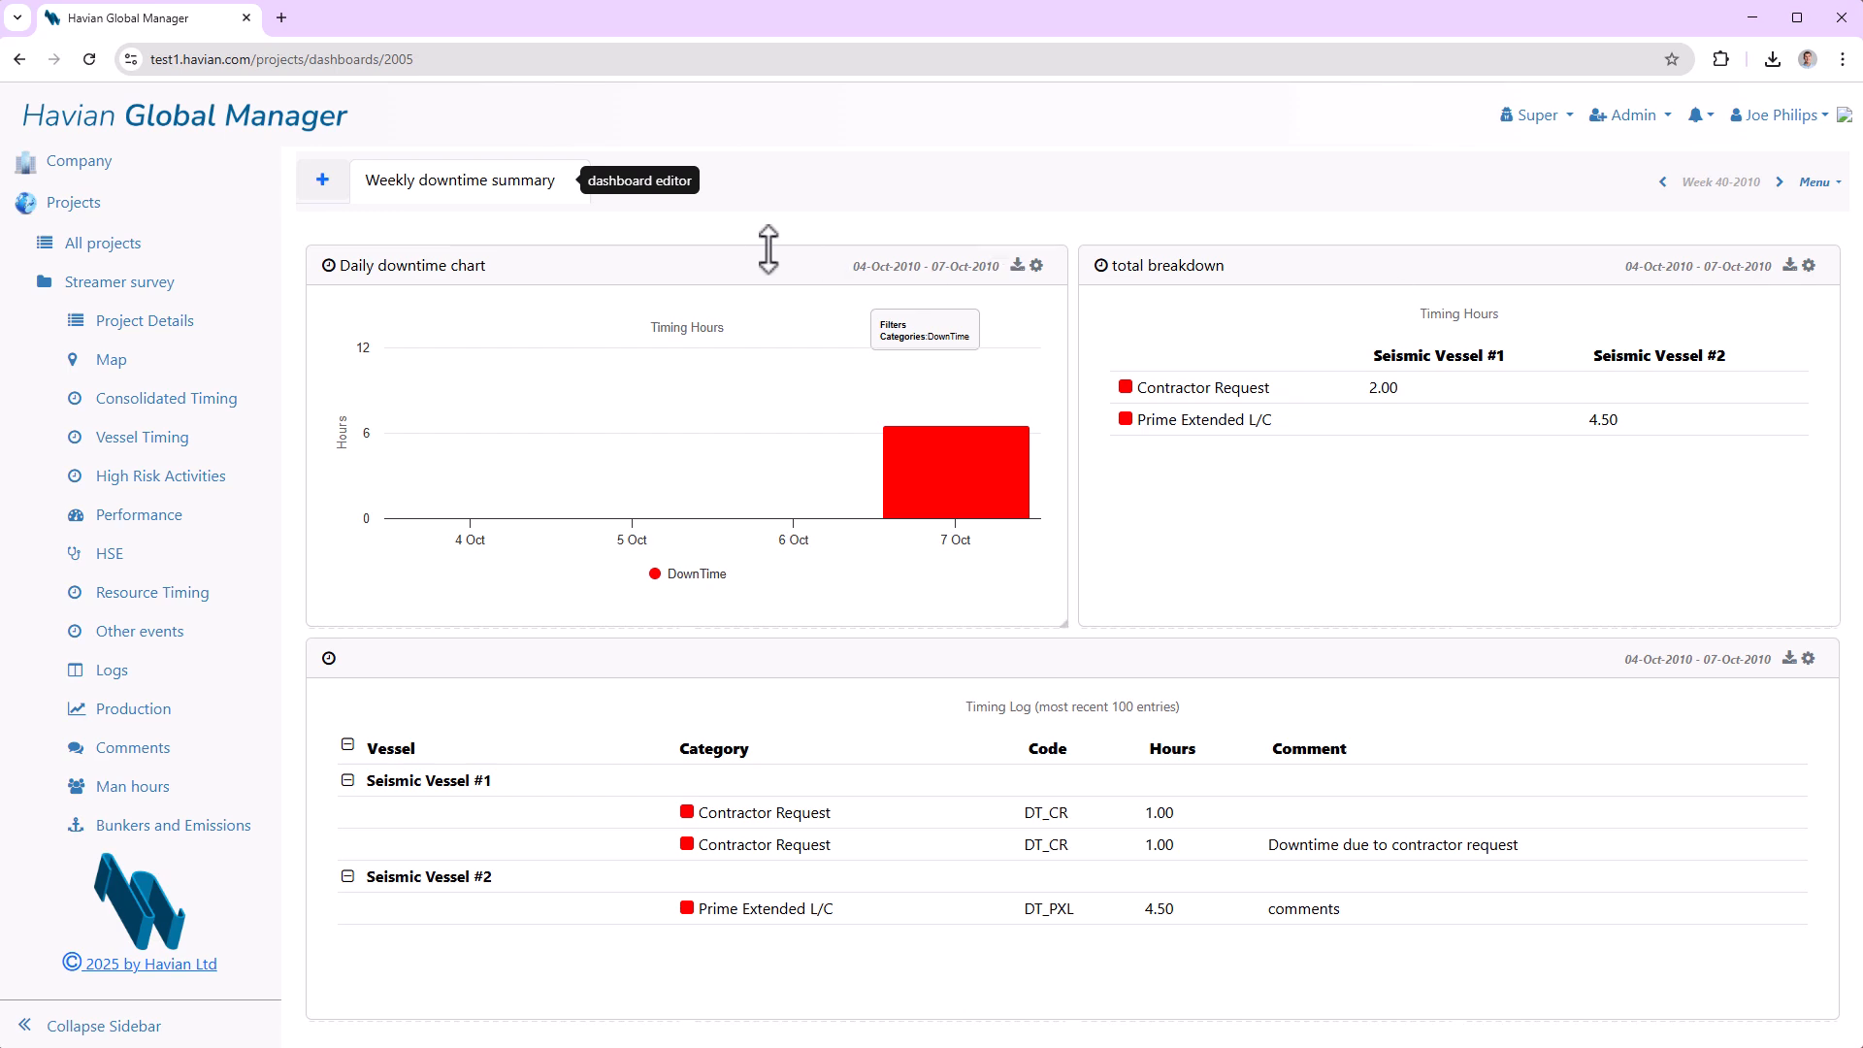
pyautogui.click(570, 183)
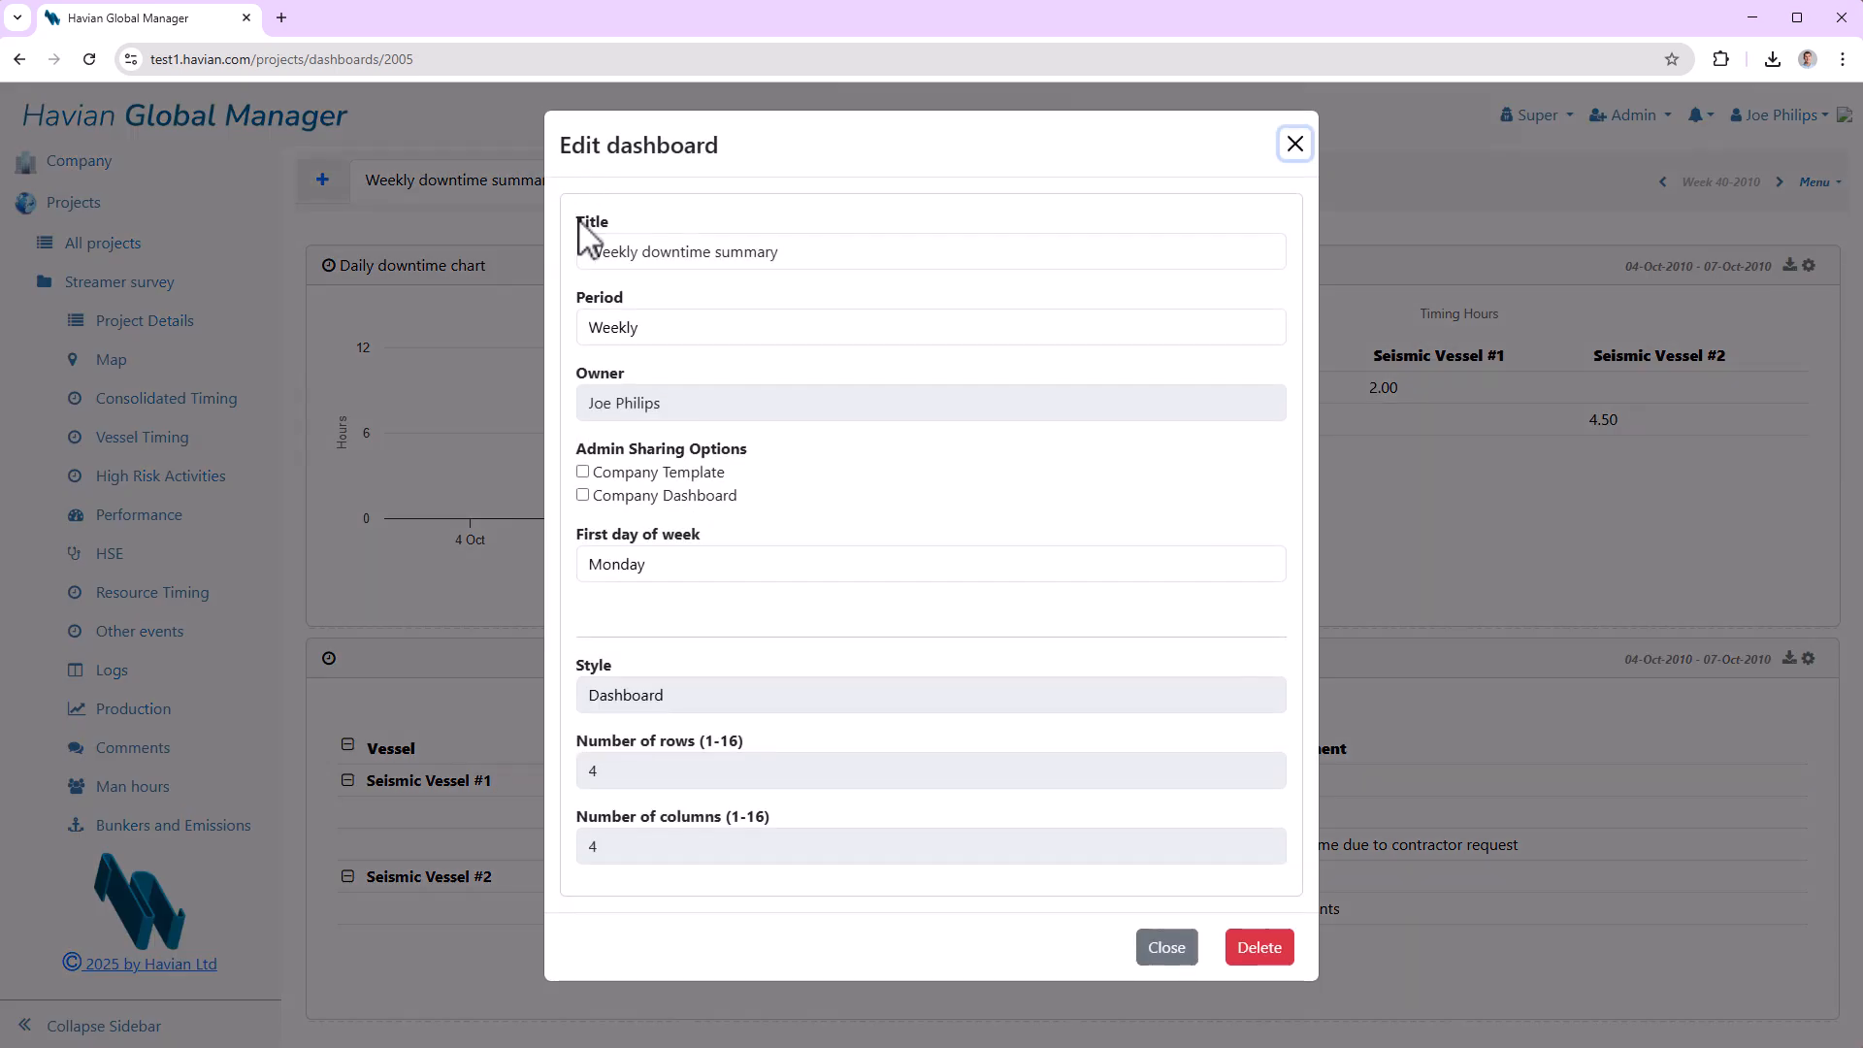
pyautogui.click(1294, 143)
# Step the weekly dashboard back two weeks to Week 38-2010
pyautogui.click(1662, 183)
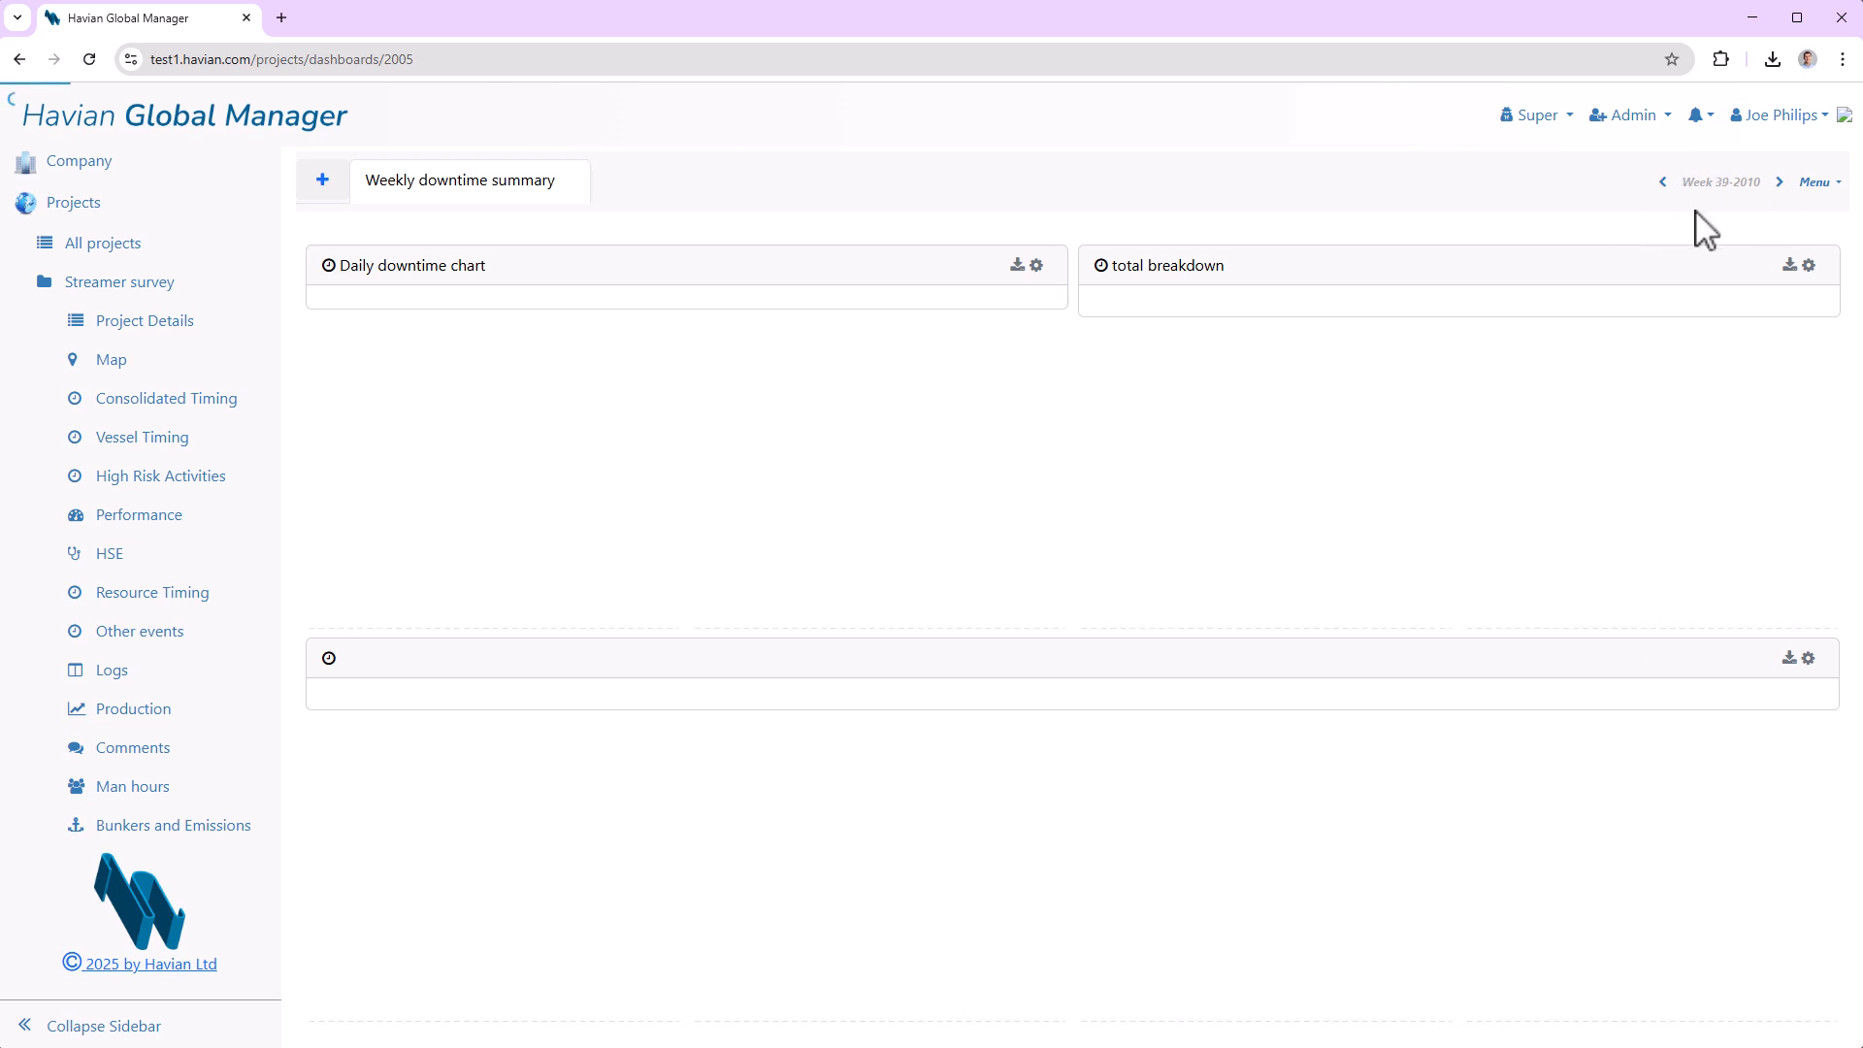
pyautogui.click(1664, 184)
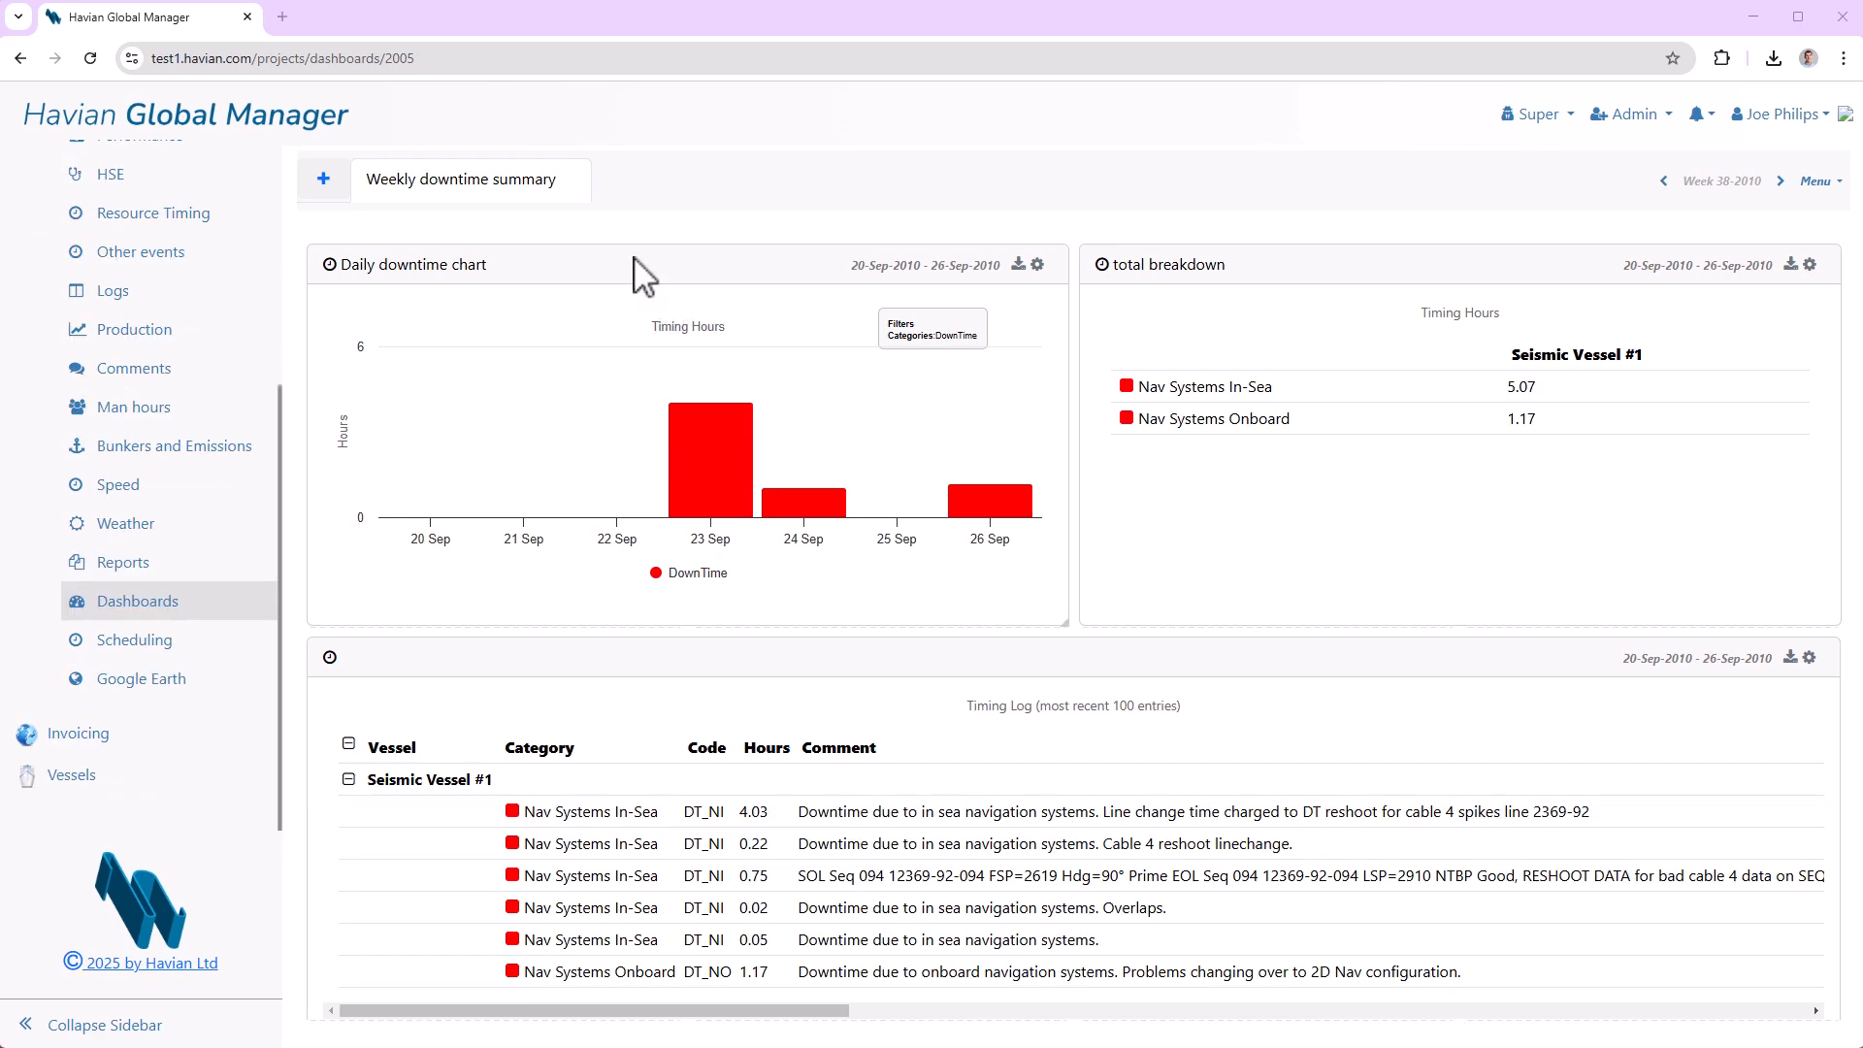
pyautogui.moveTo(573, 191)
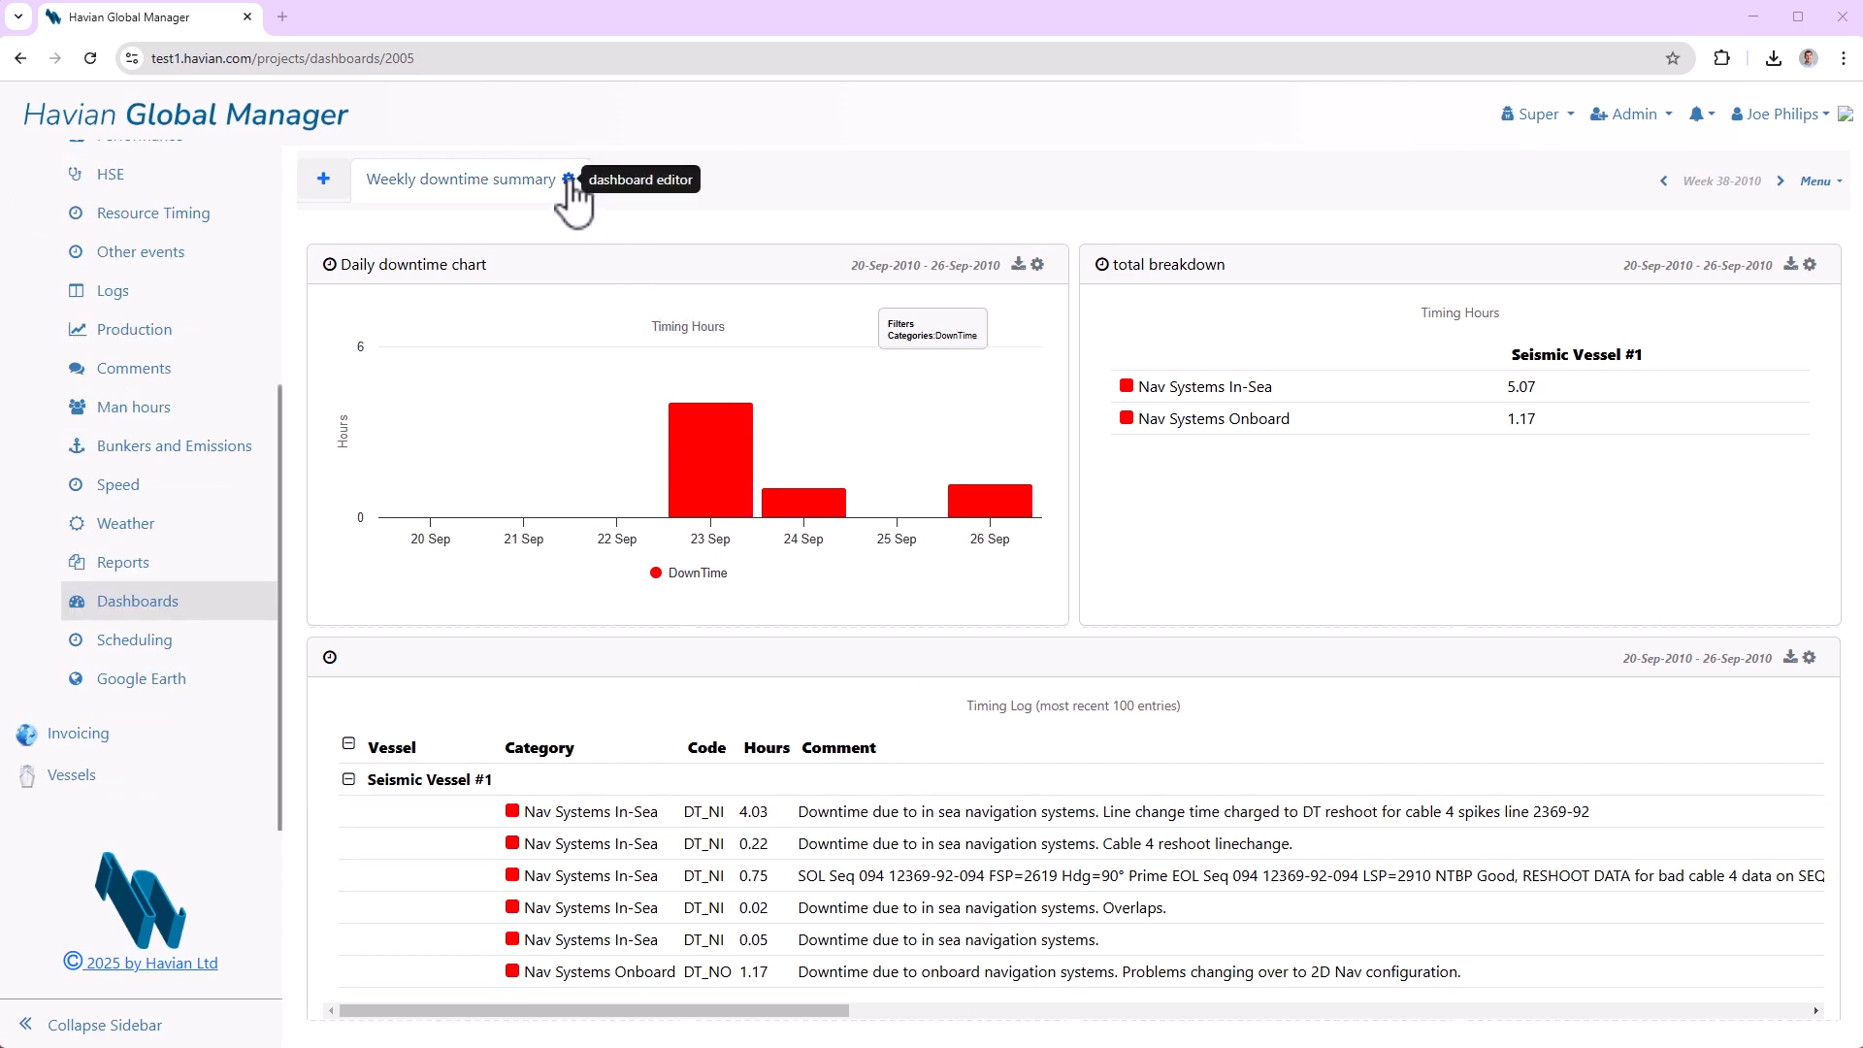
# Share the weekly downtime summary dashboard as a company template
pyautogui.click(569, 180)
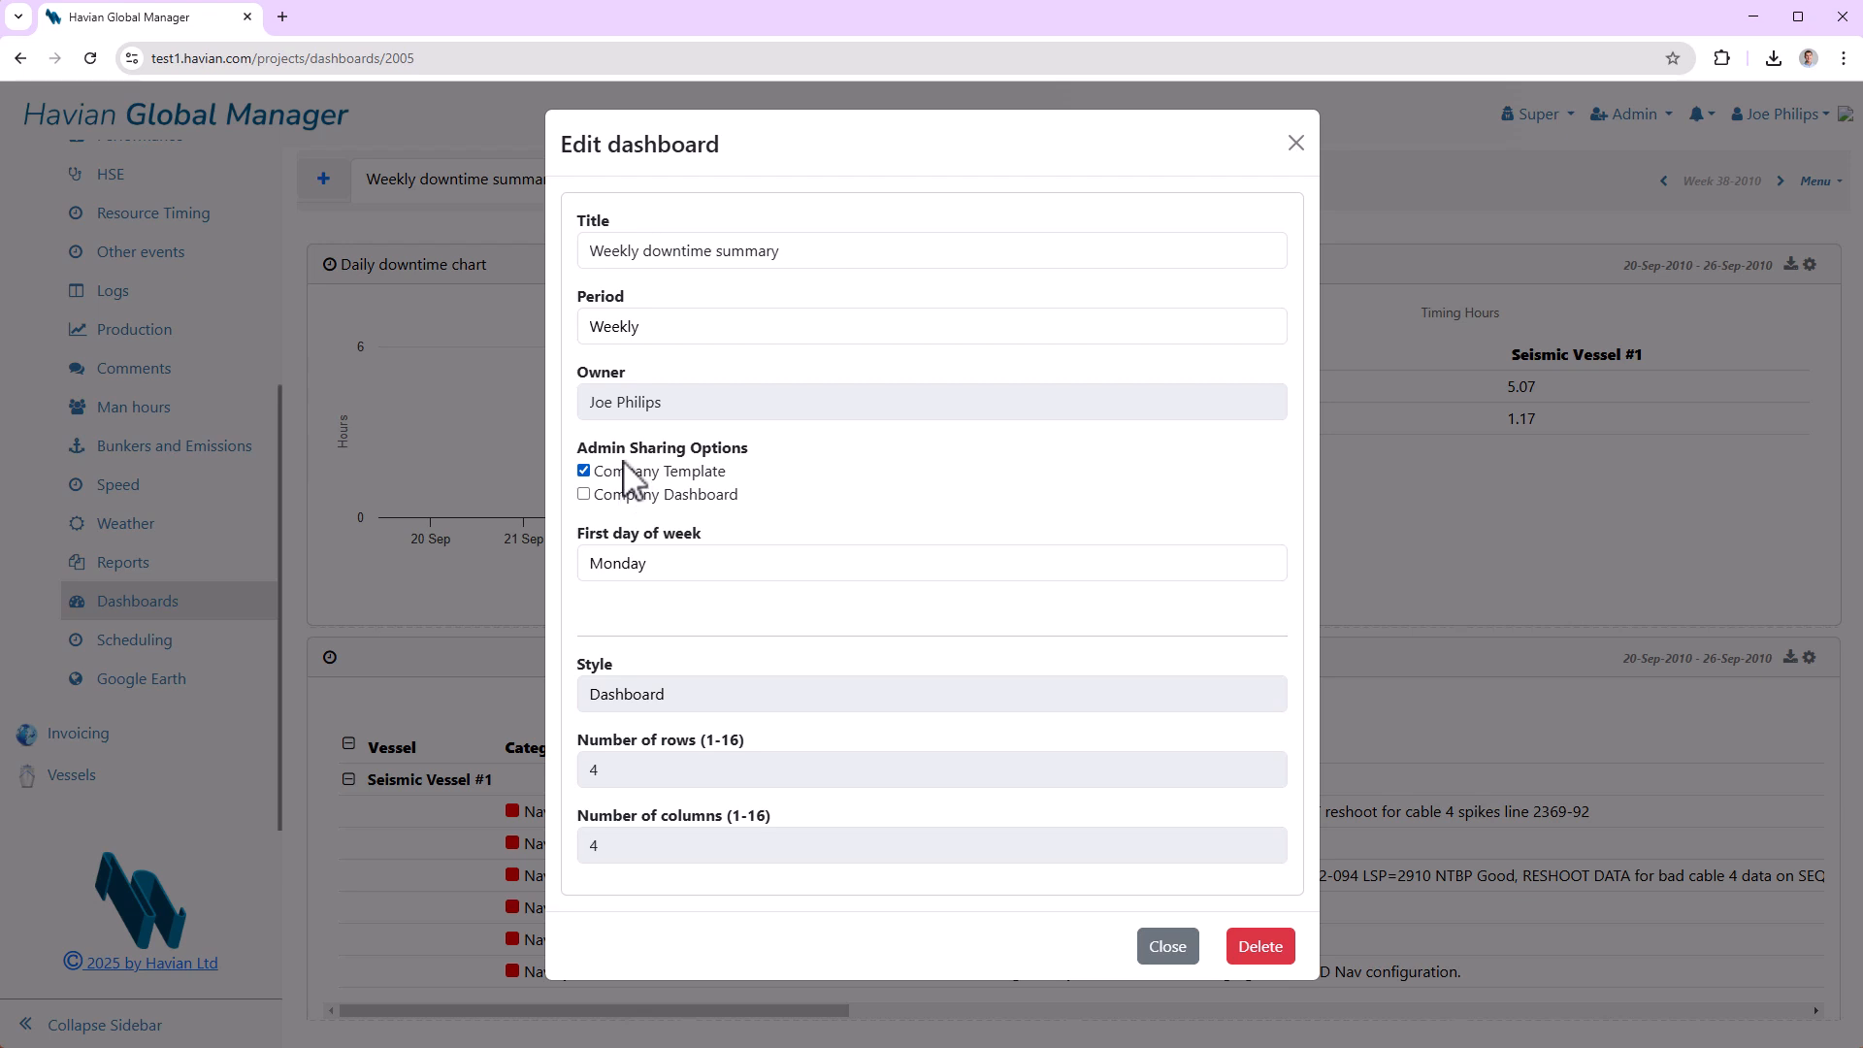
pyautogui.click(632, 483)
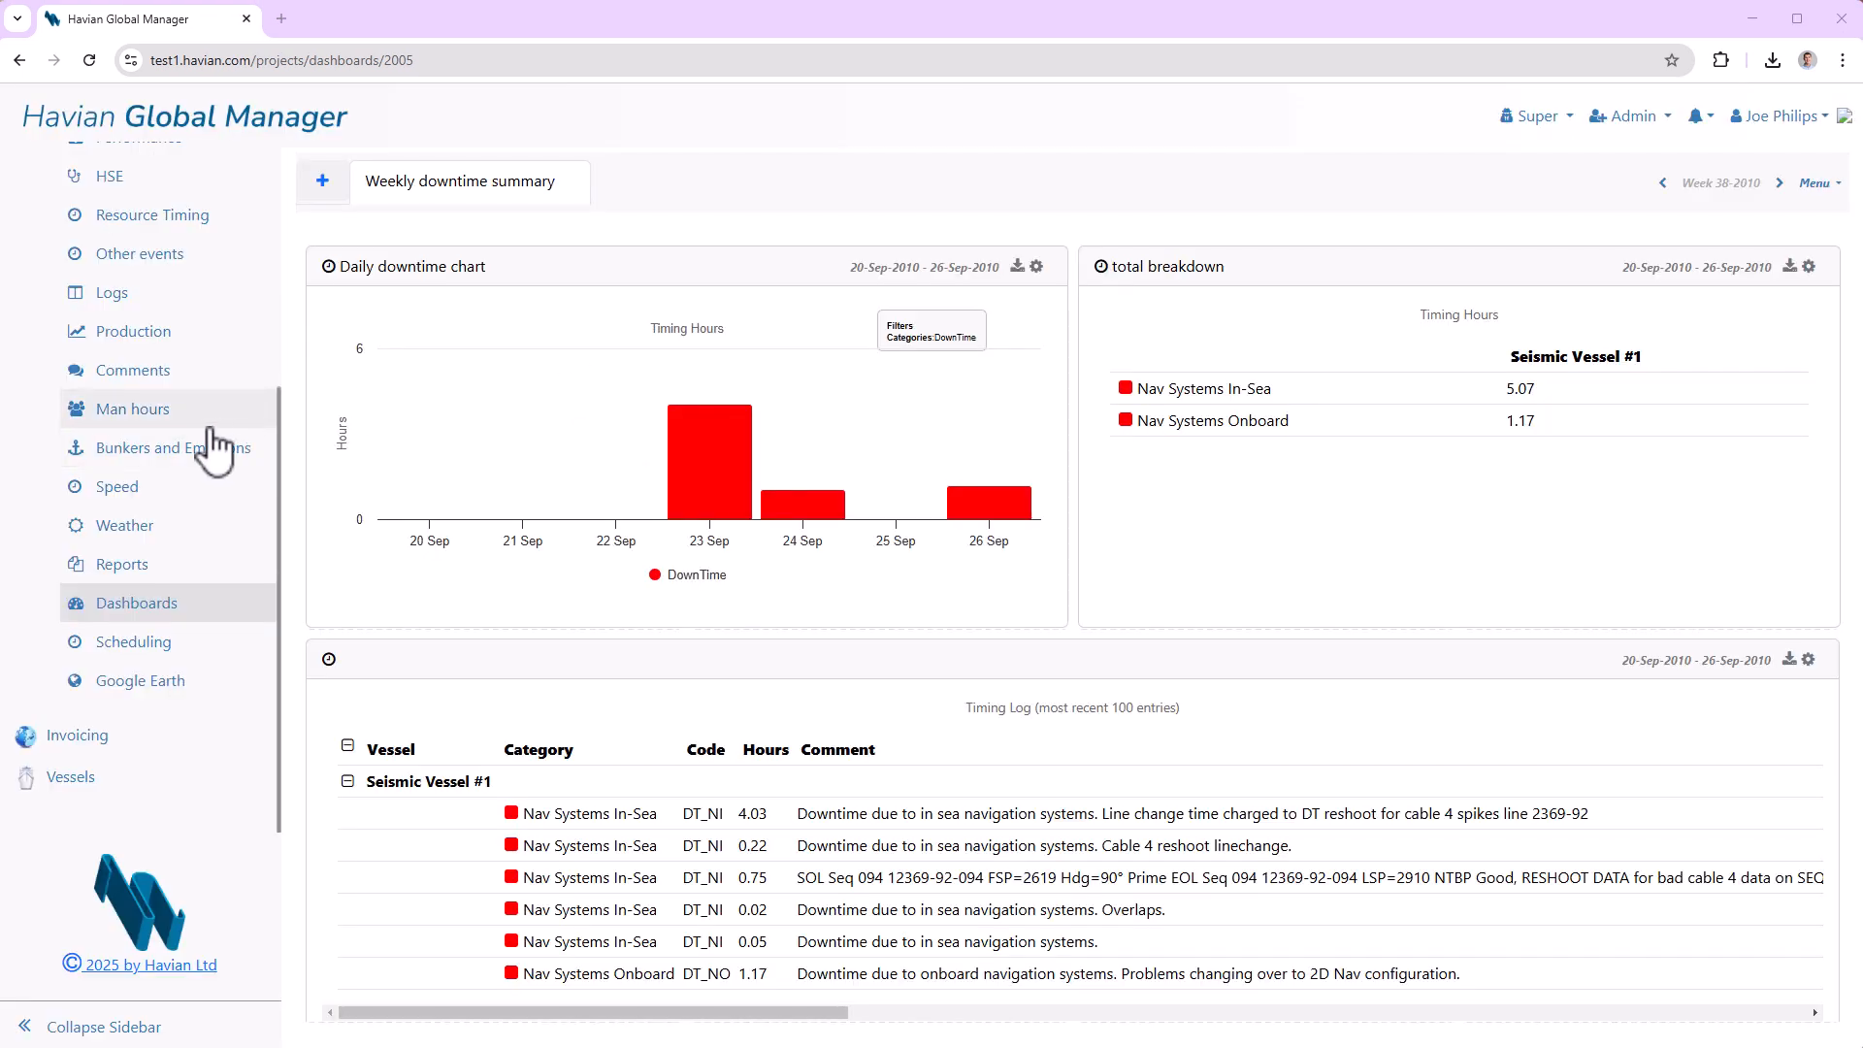
# Open the company-level dashboards page
pyautogui.scroll(3, 199, 444)
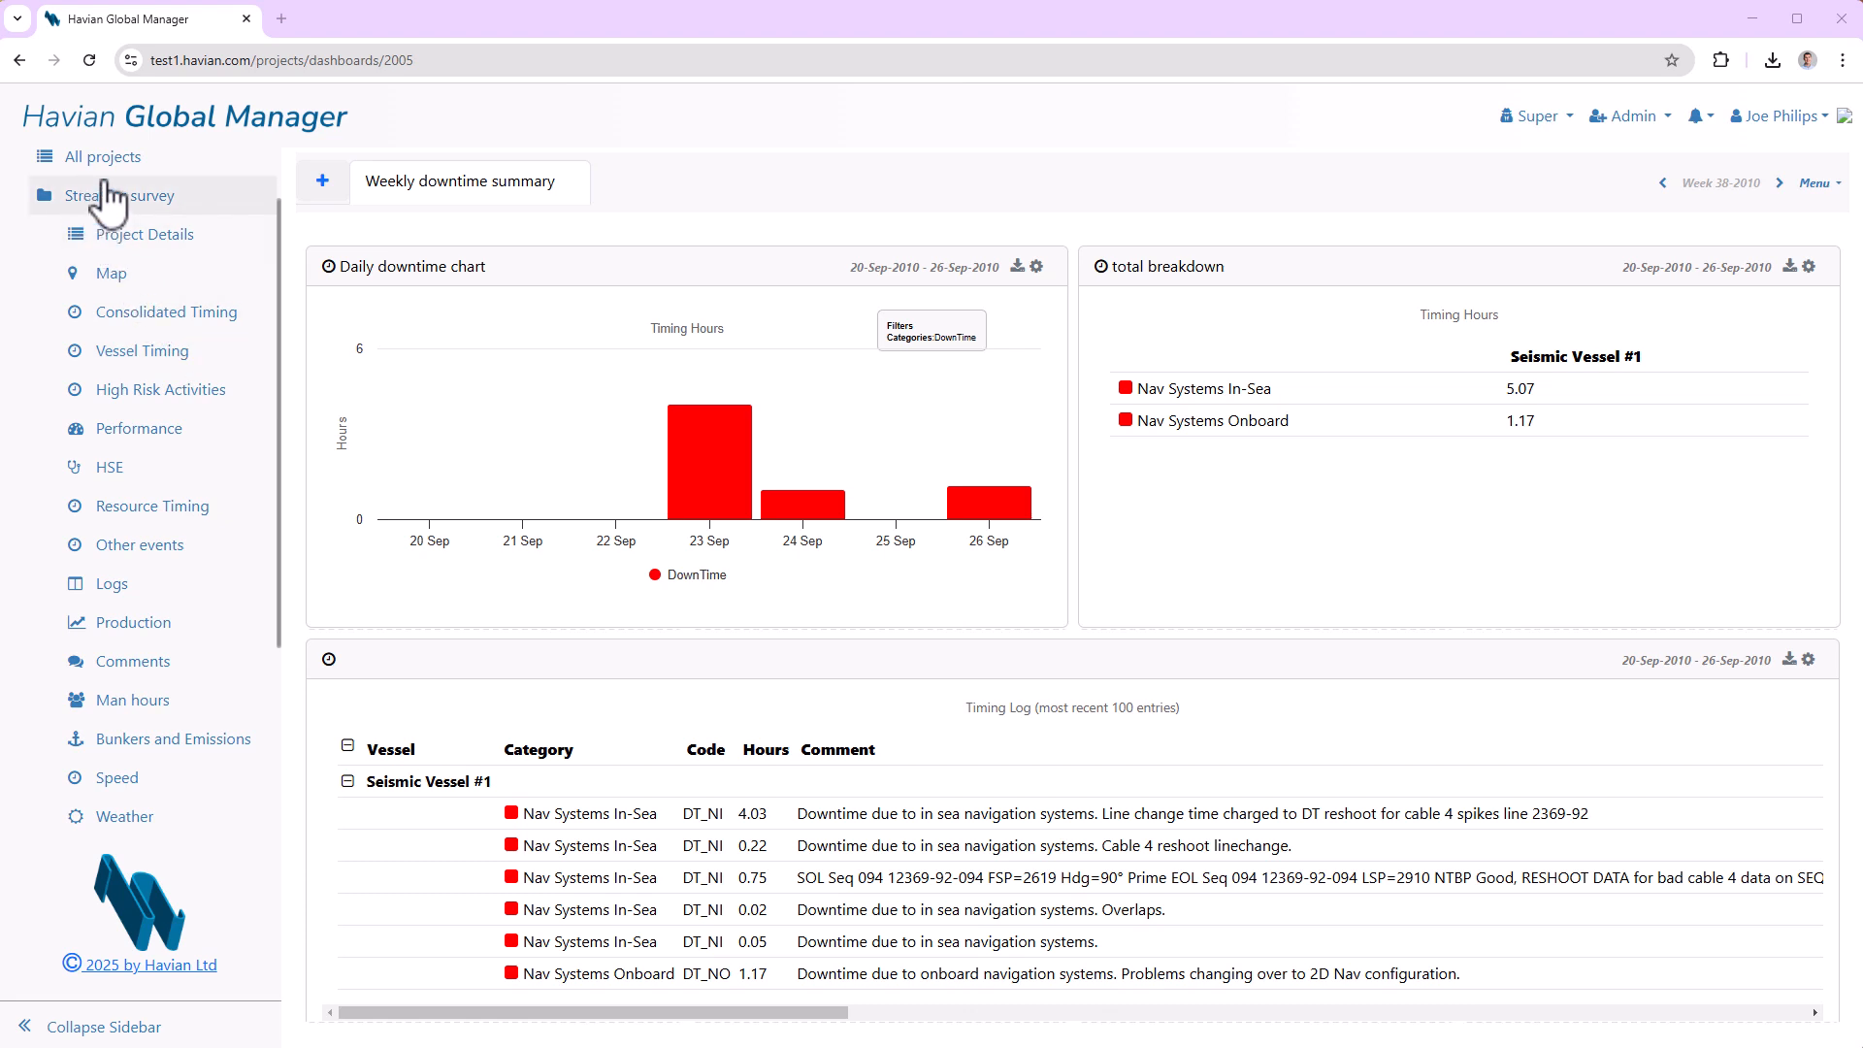
pyautogui.scroll(-2, 97, 437)
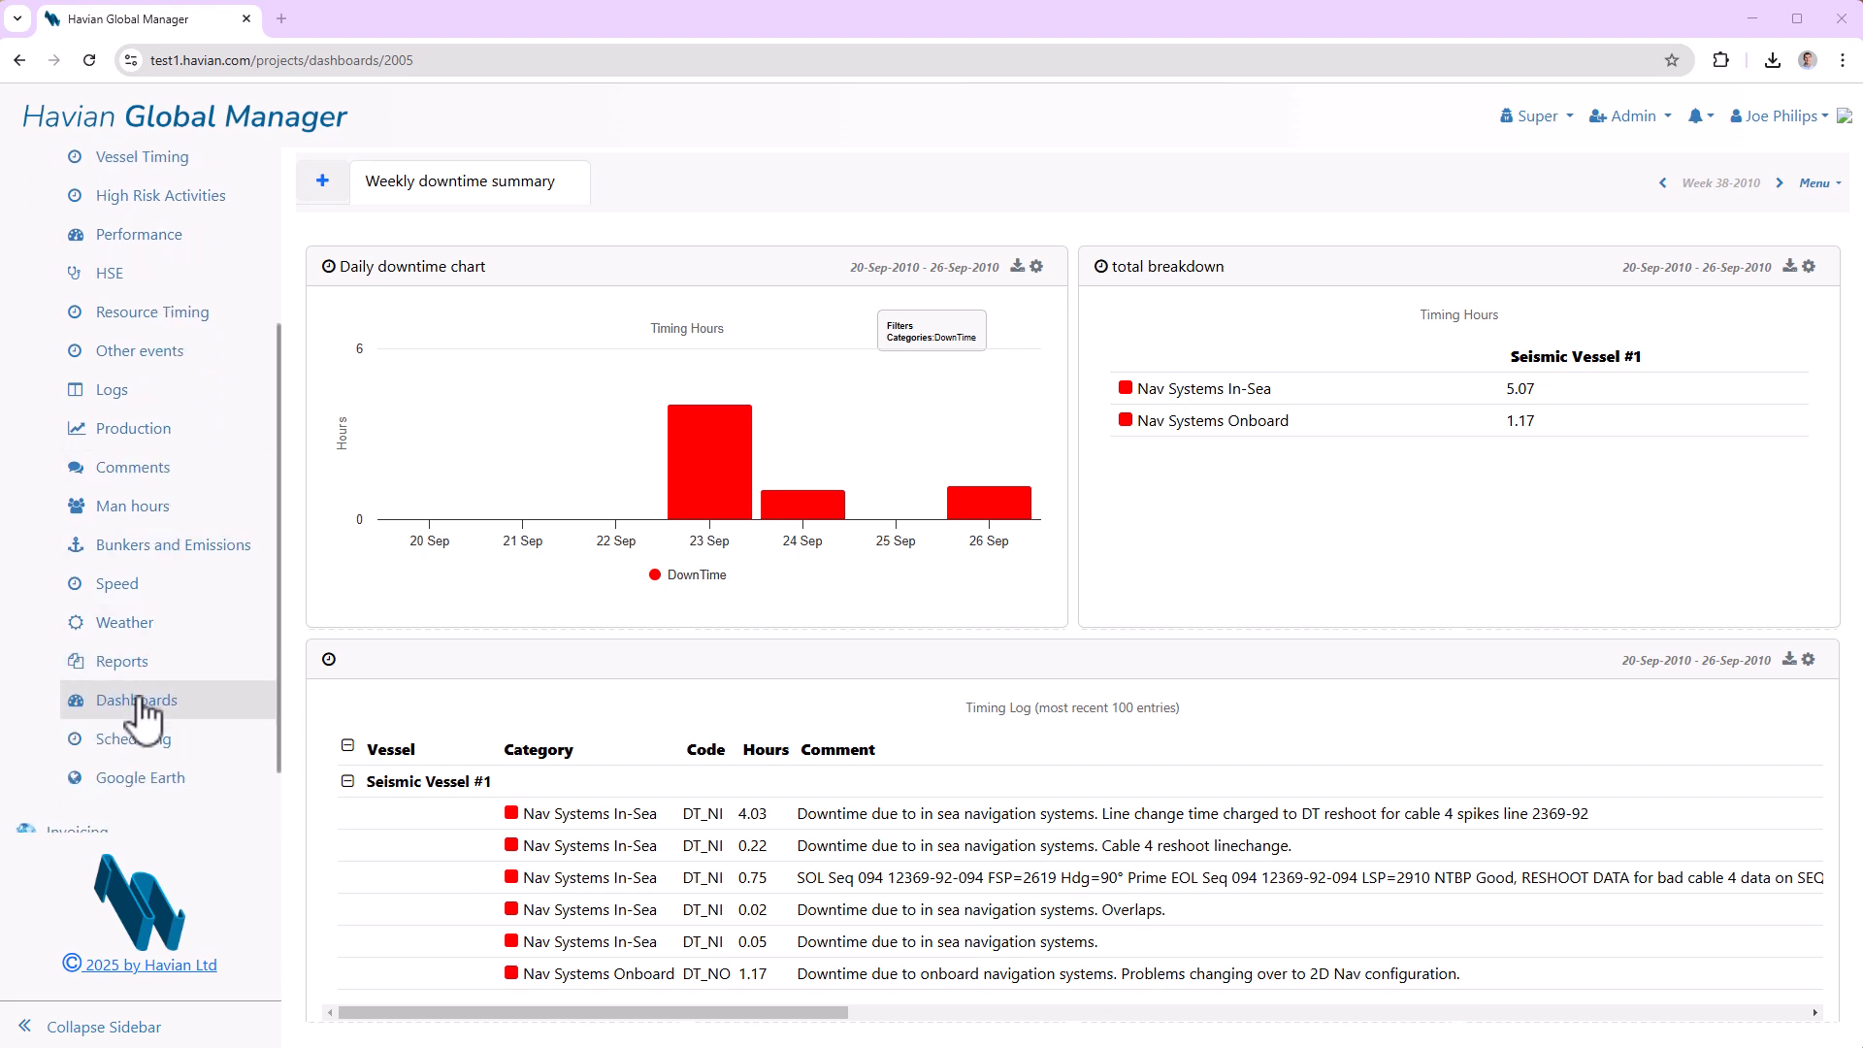
pyautogui.scroll(3, 141, 713)
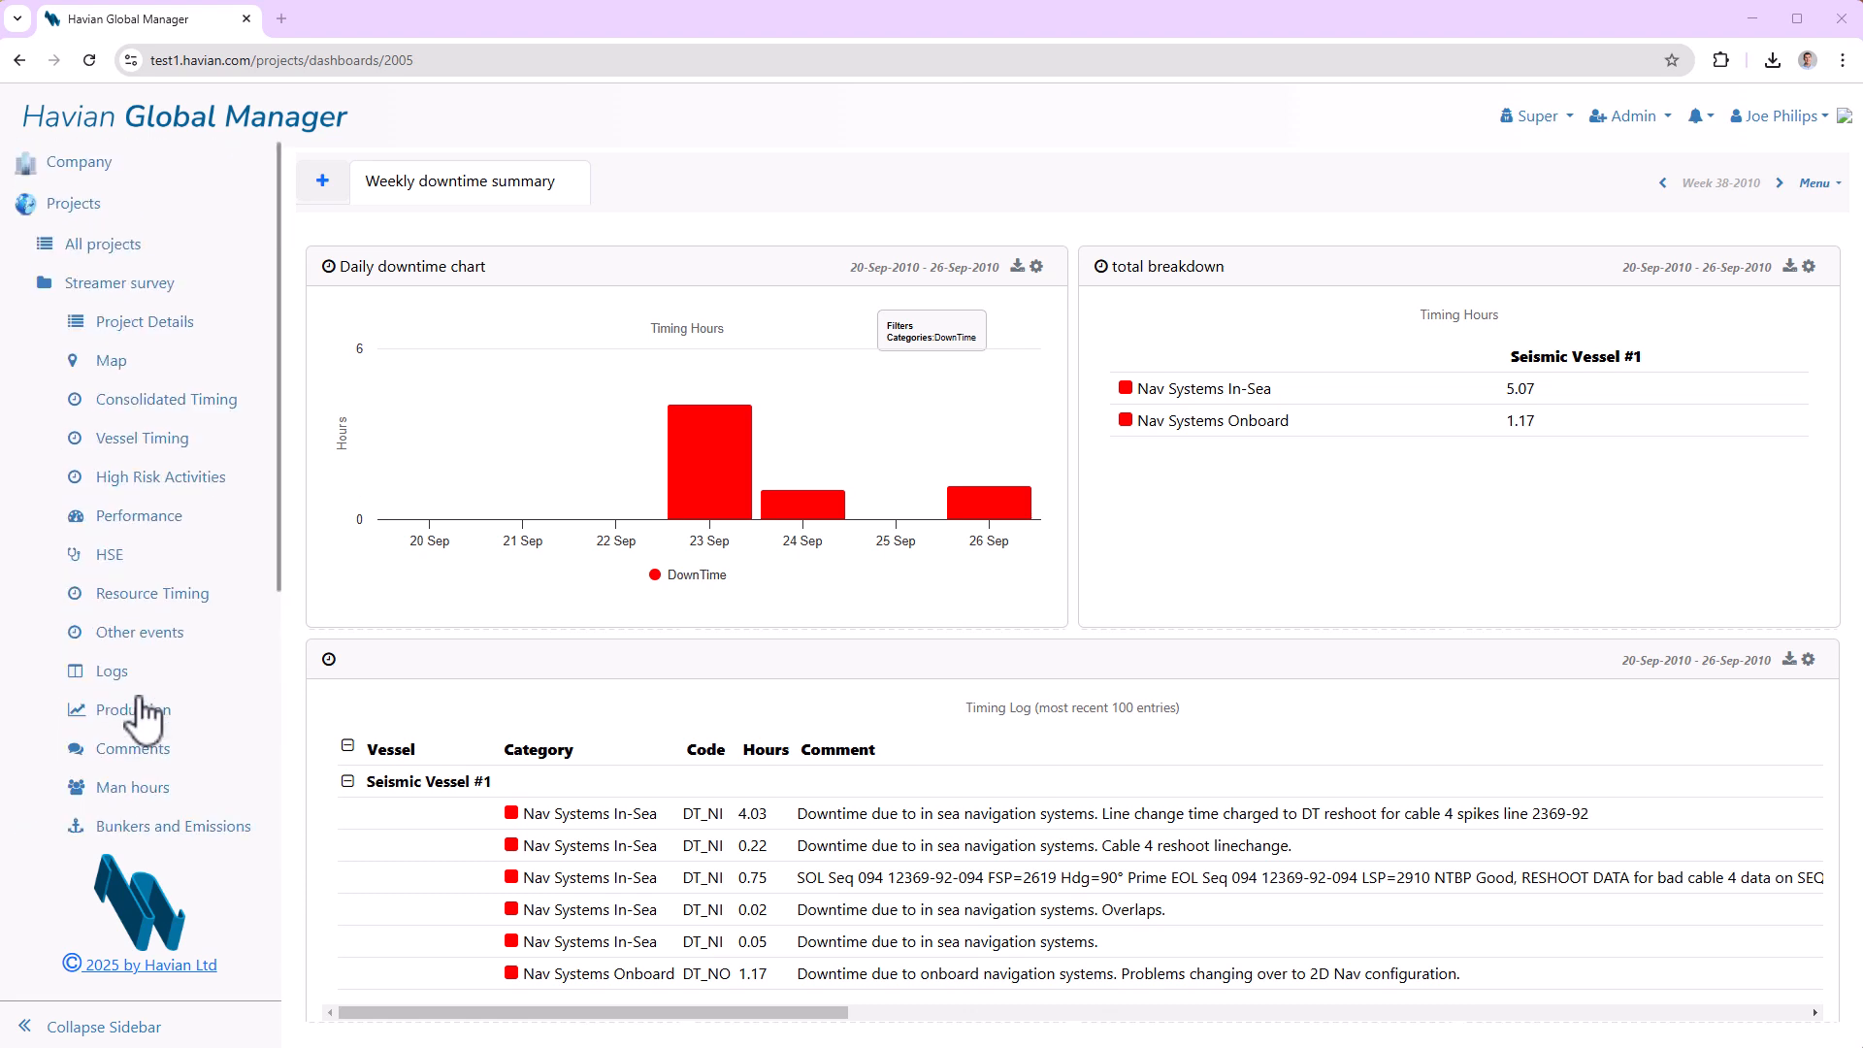
pyautogui.click(134, 171)
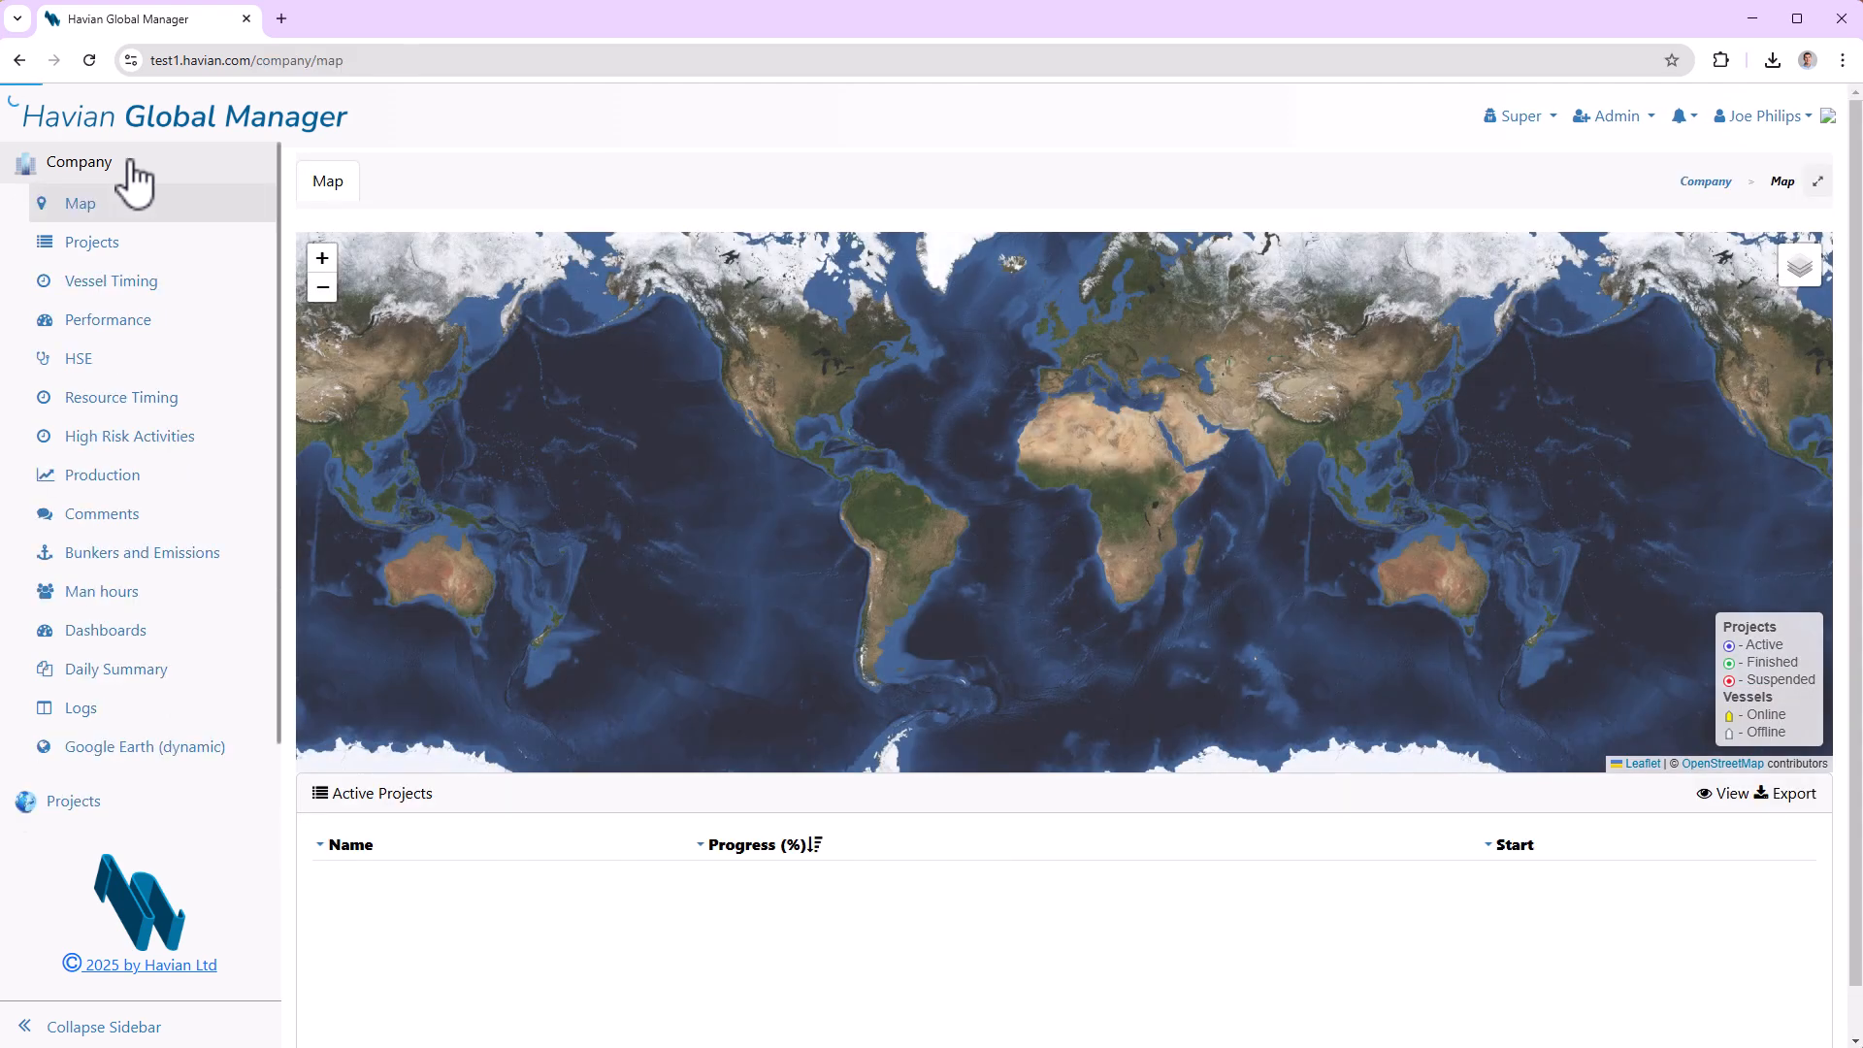
pyautogui.click(144, 631)
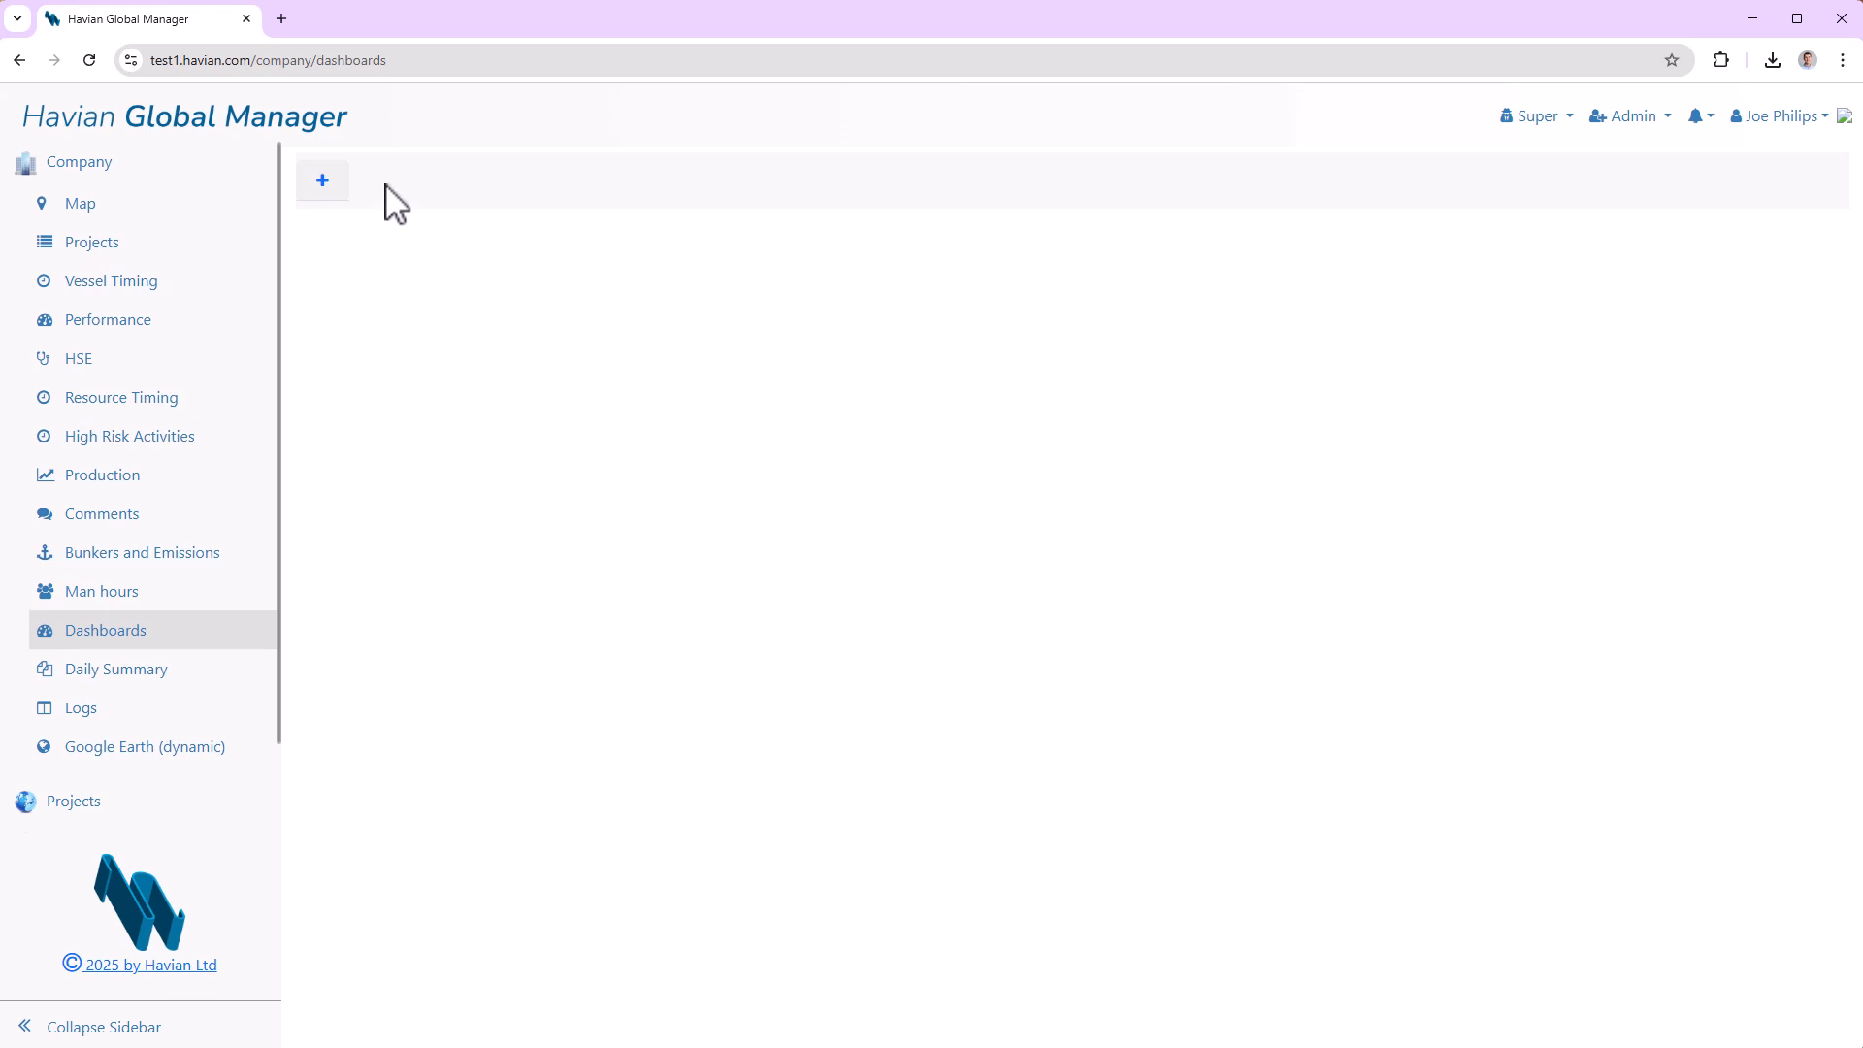
# Create a blank company dashboard titled "yearly summary" with a Yearly period and the Report style
pyautogui.click(323, 183)
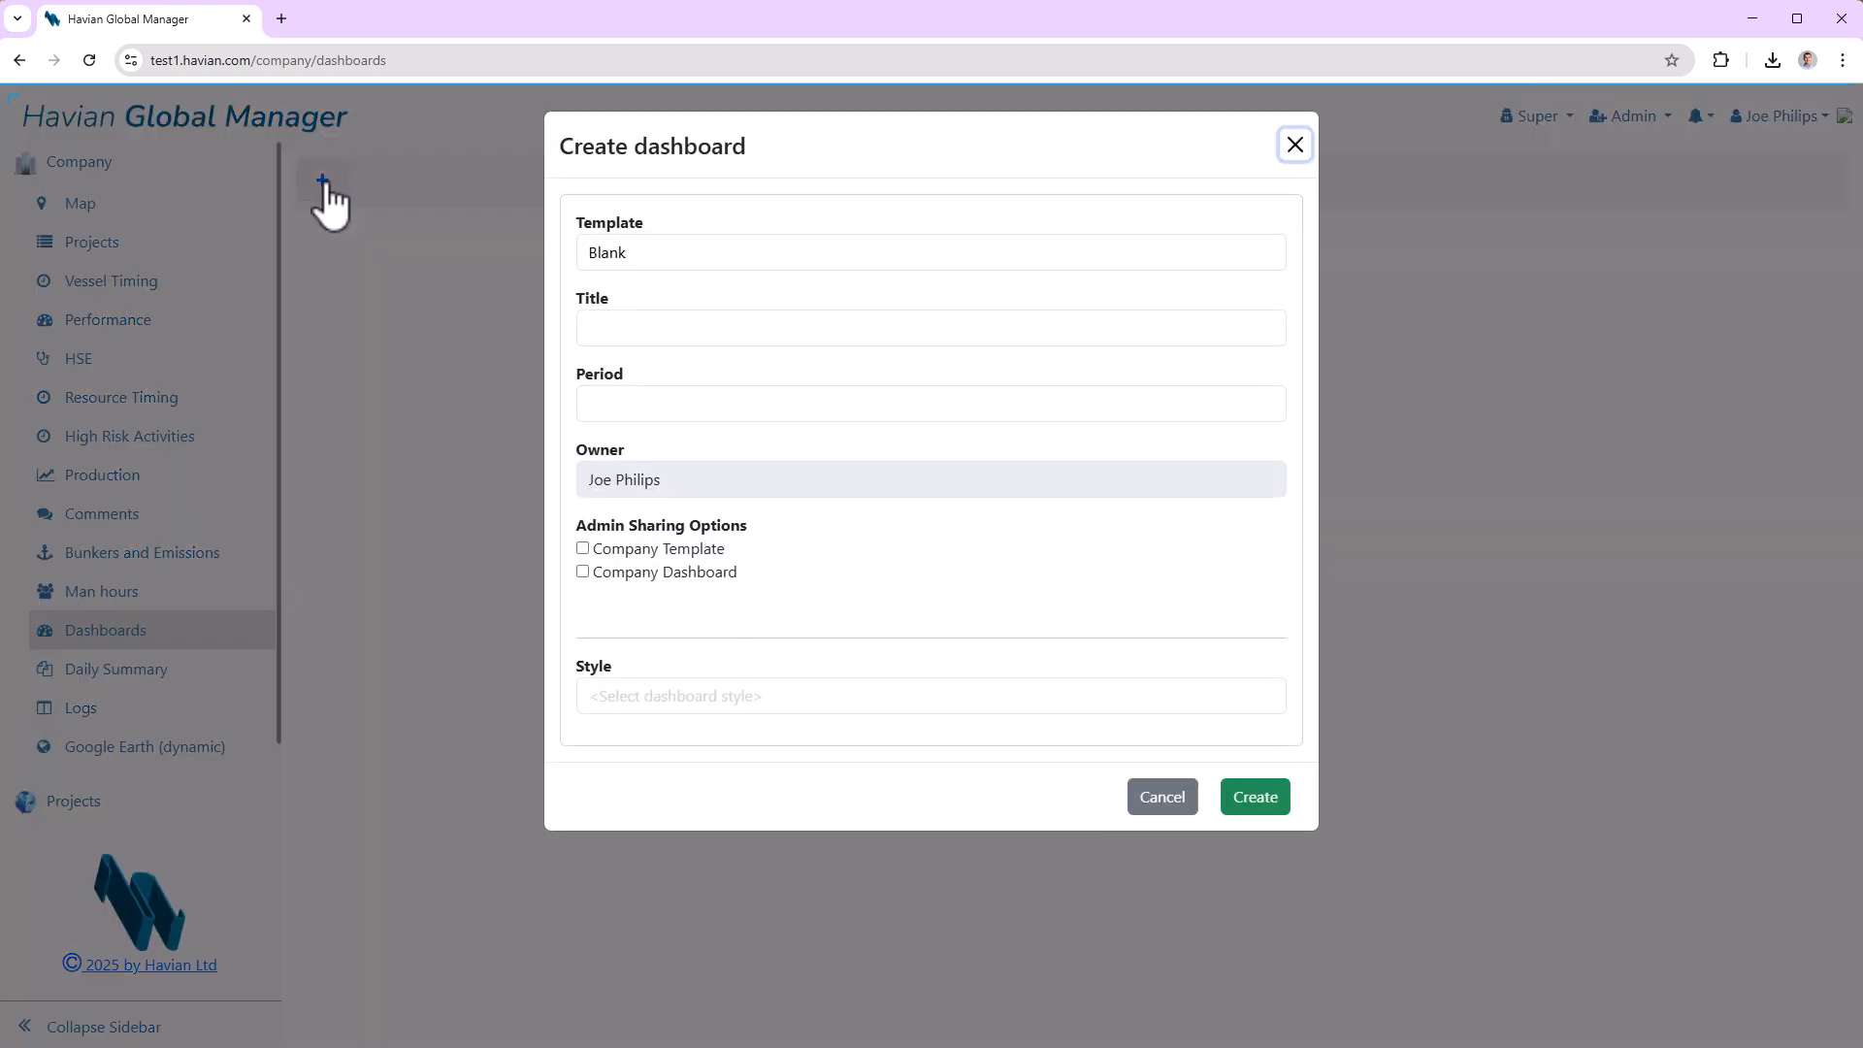
pyautogui.click(658, 330)
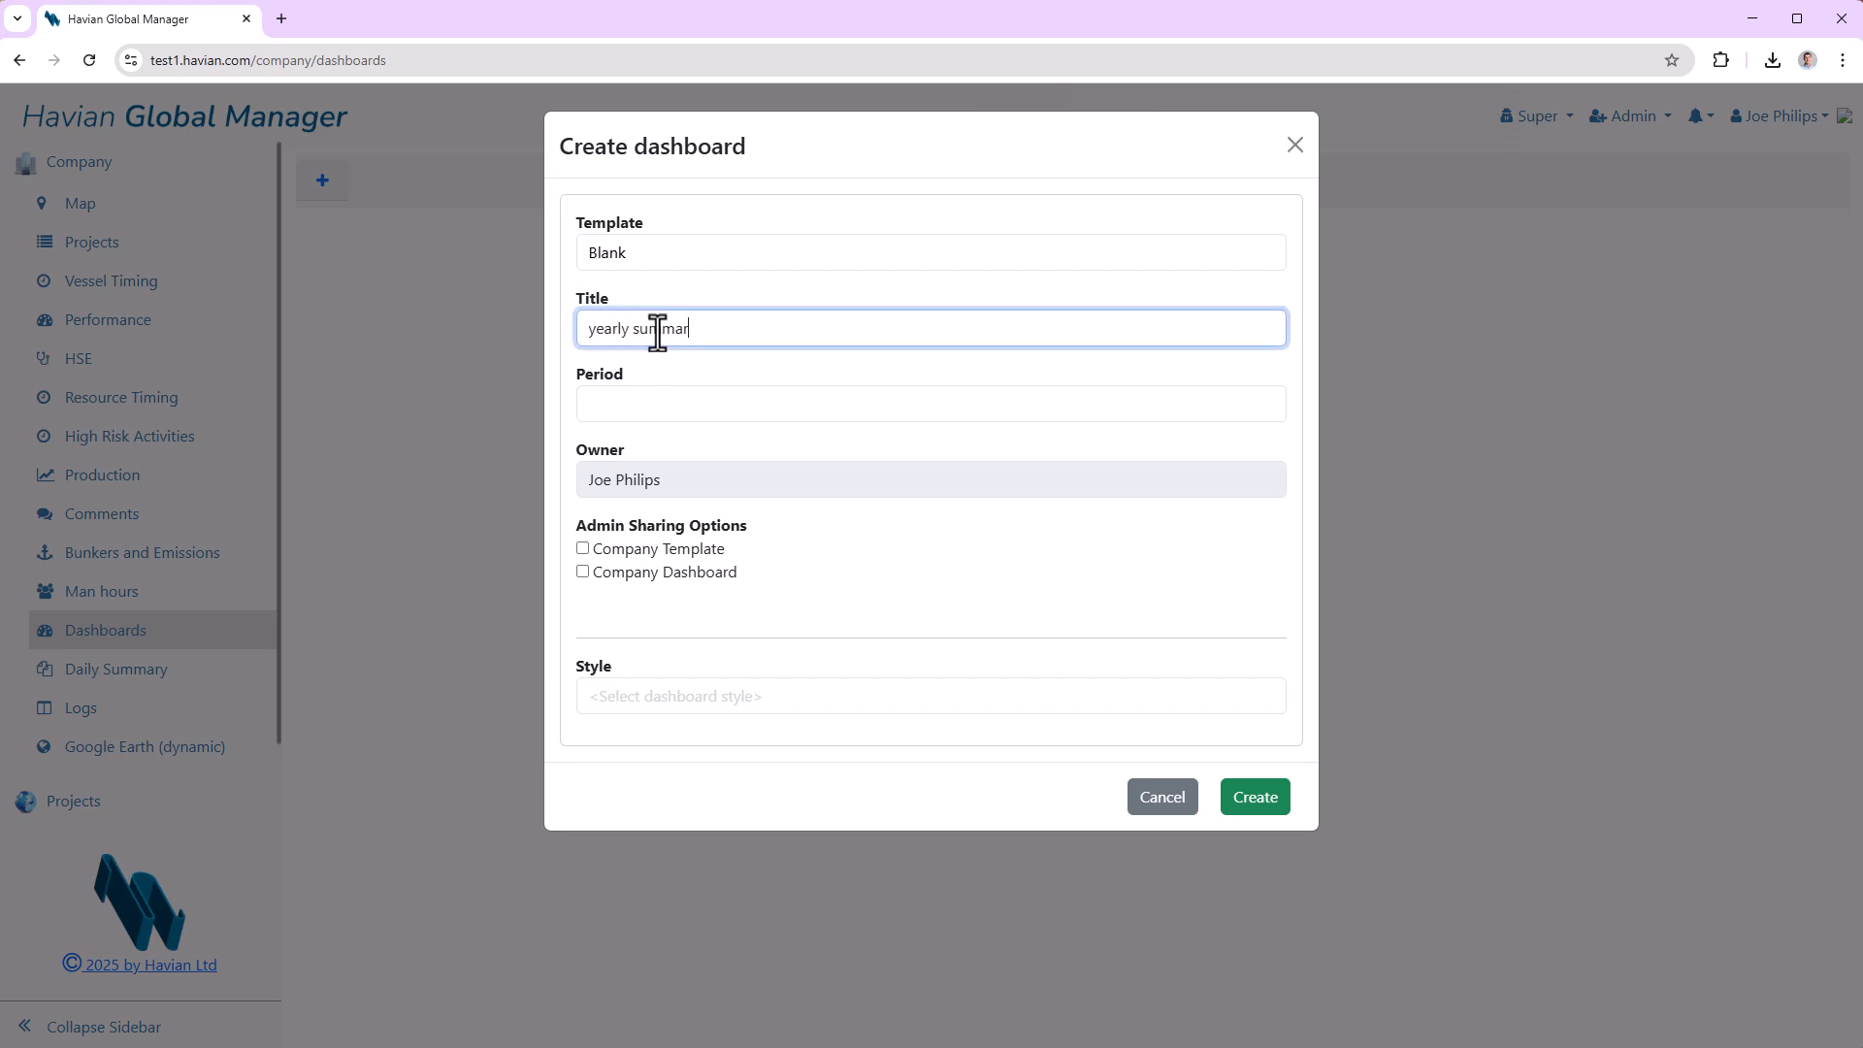
pyautogui.click(658, 403)
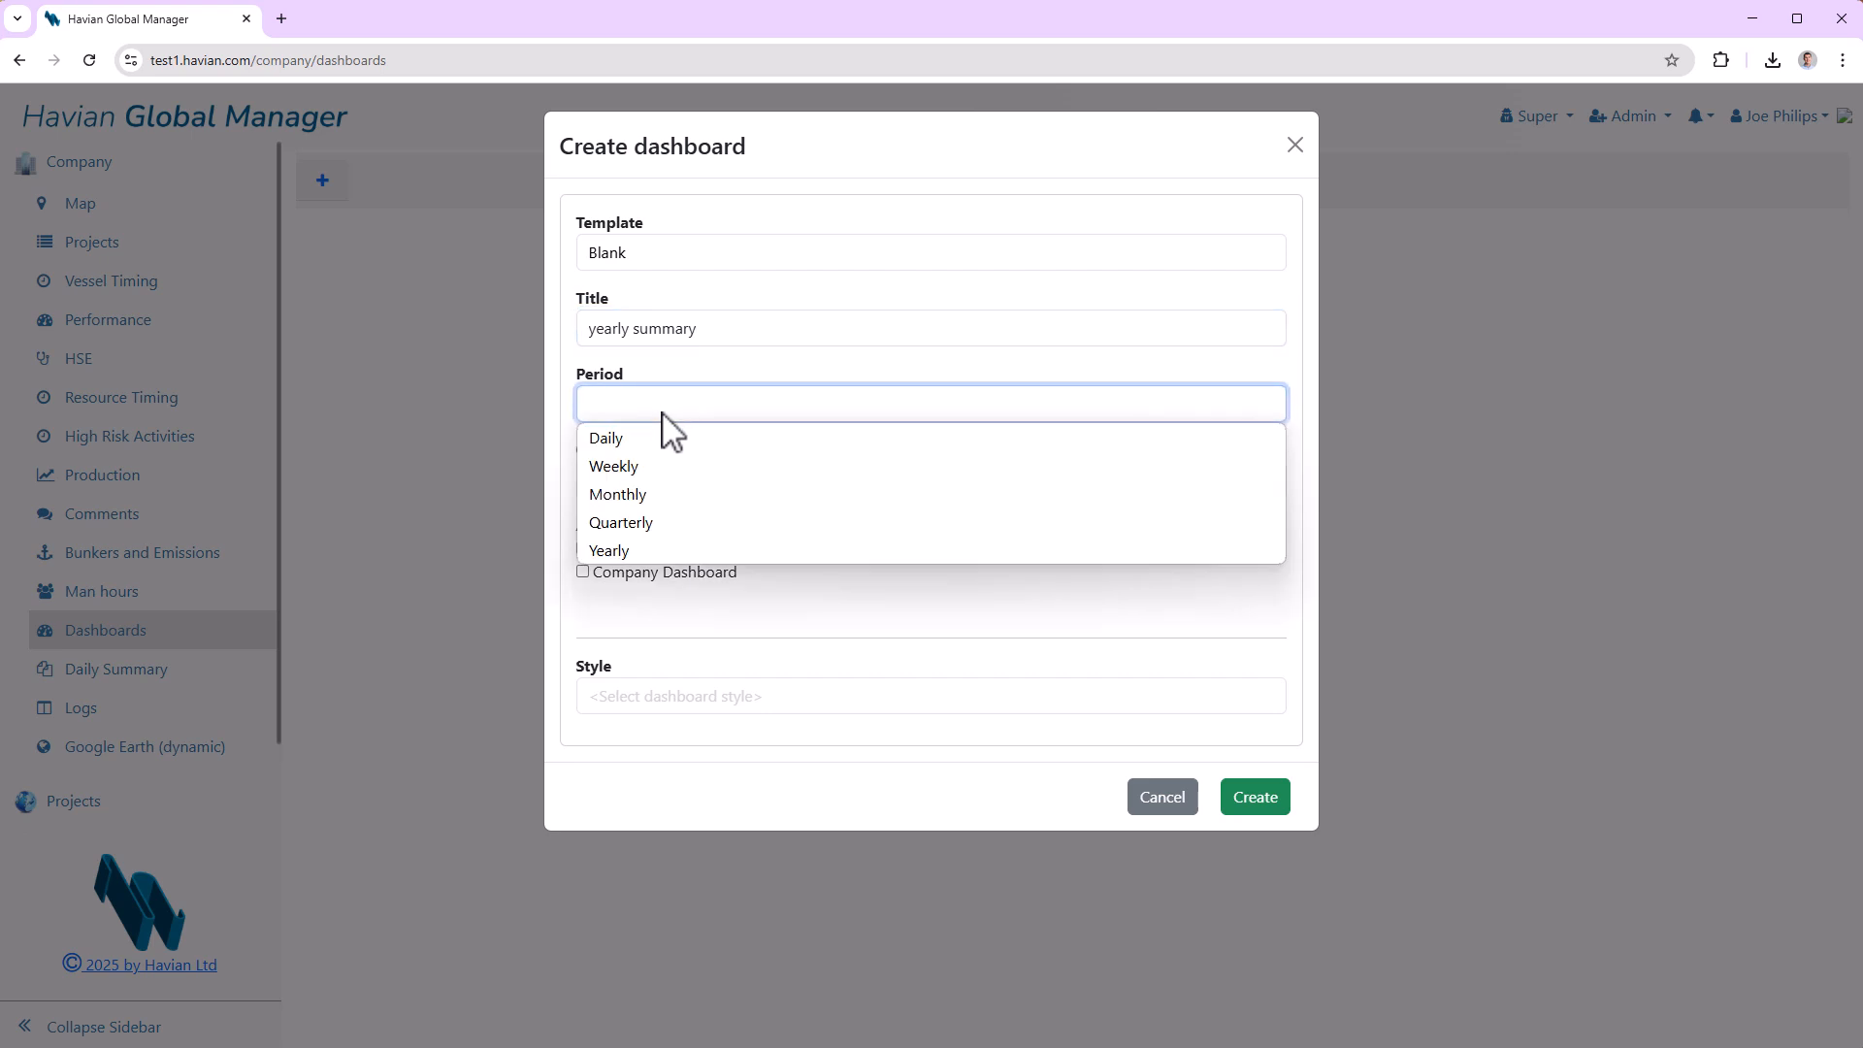
pyautogui.click(646, 545)
pyautogui.click(695, 700)
pyautogui.click(679, 757)
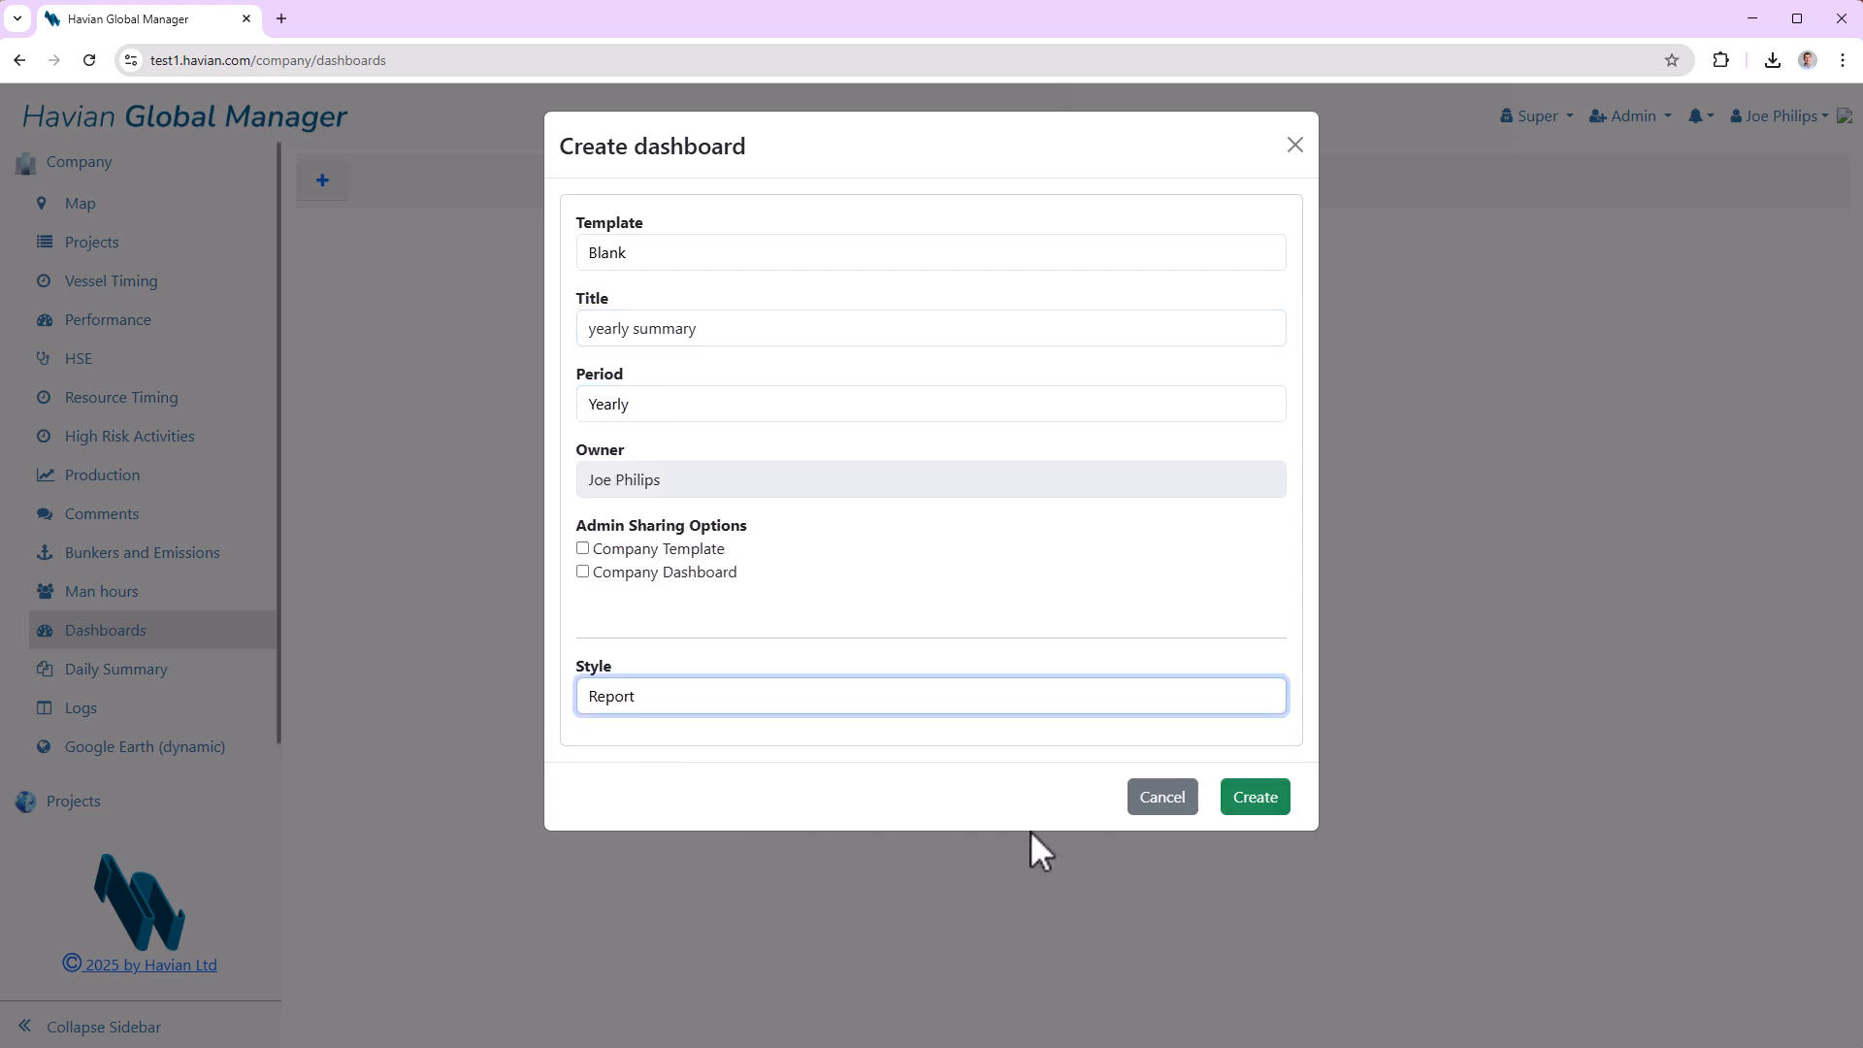
pyautogui.click(1262, 815)
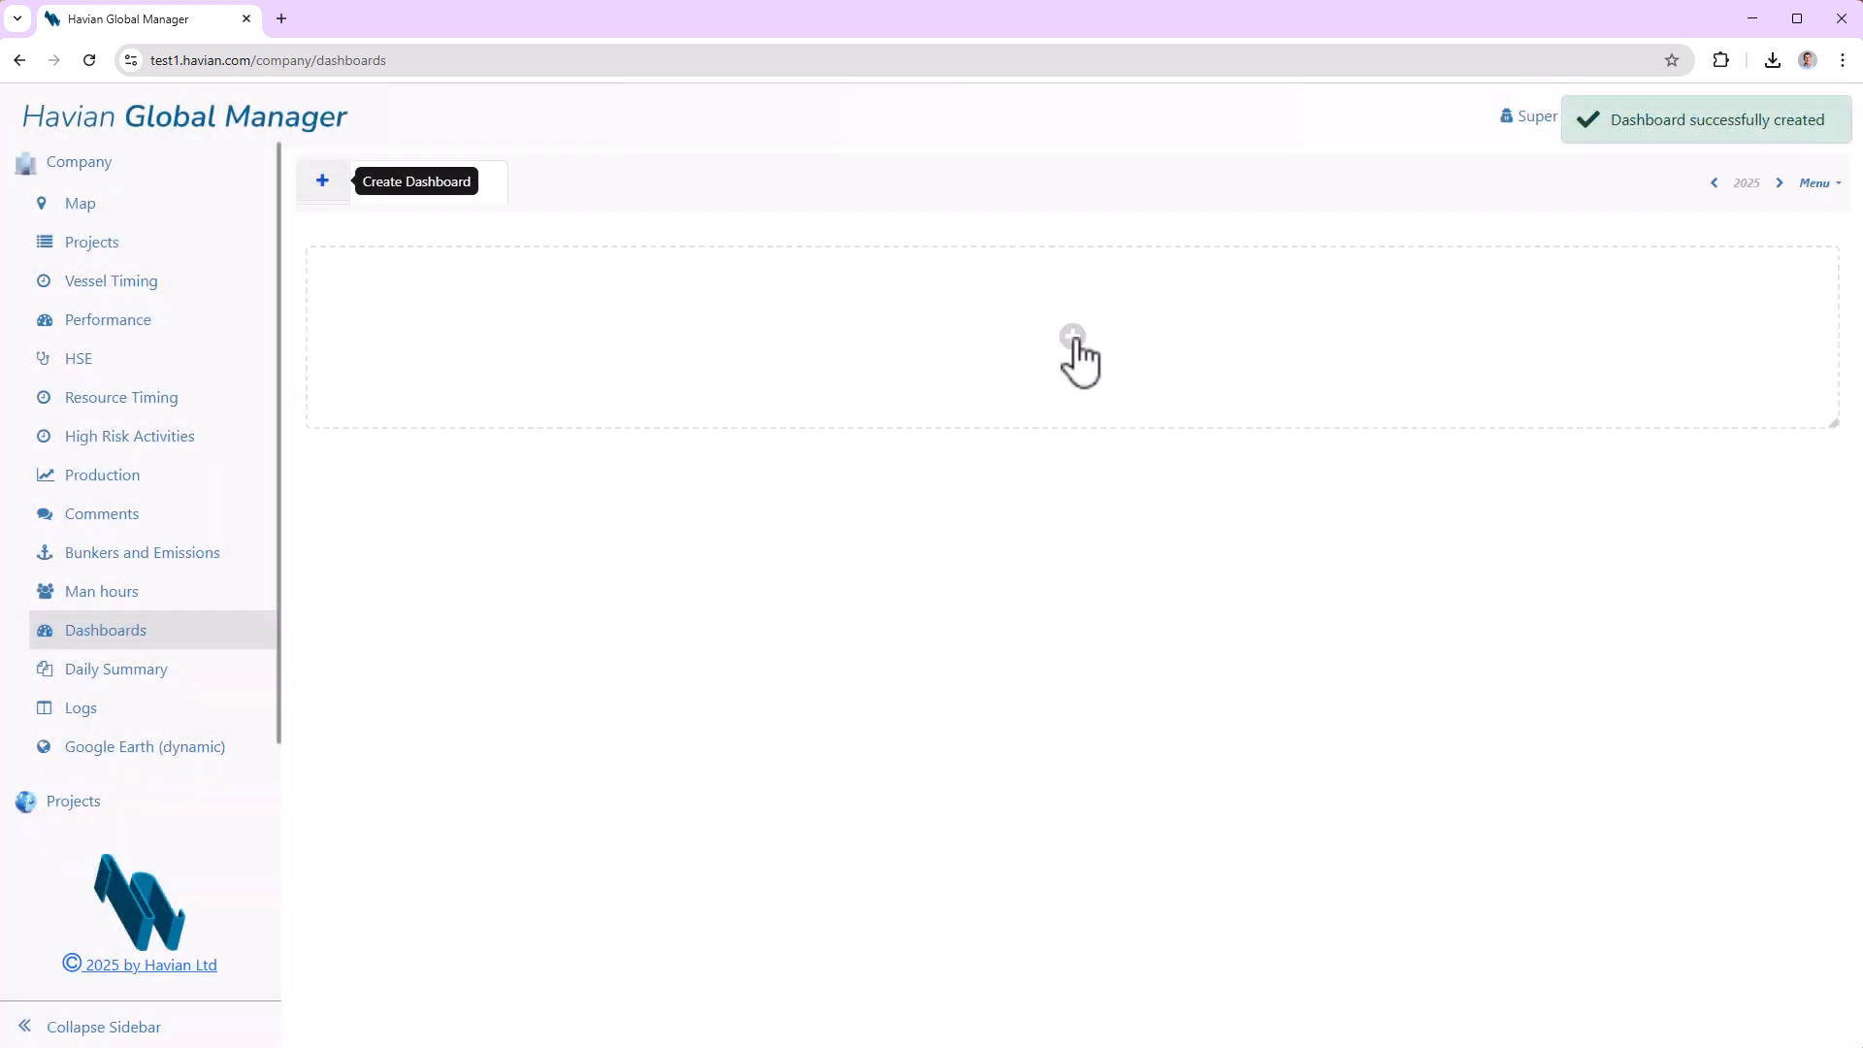
# Add a blank widget to the yearly dashboard and title it "downtime summary"
pyautogui.click(1074, 340)
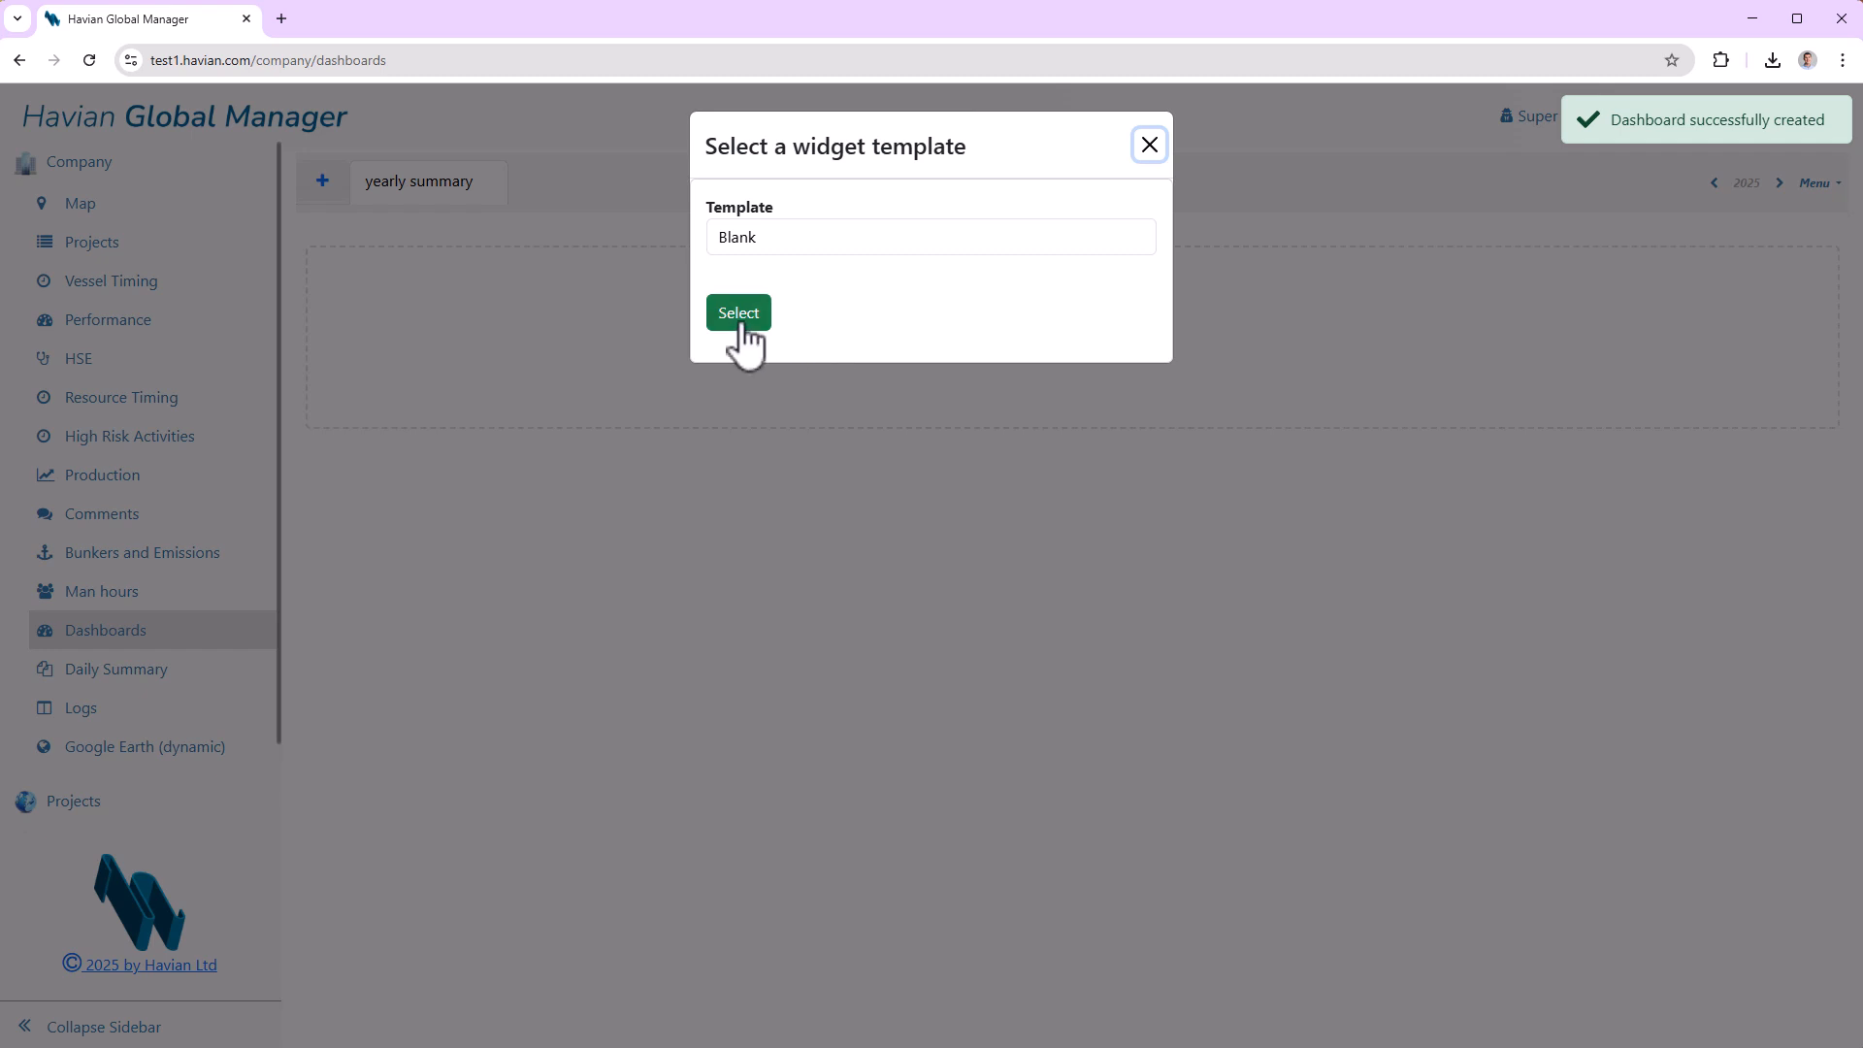
pyautogui.click(738, 314)
pyautogui.click(677, 312)
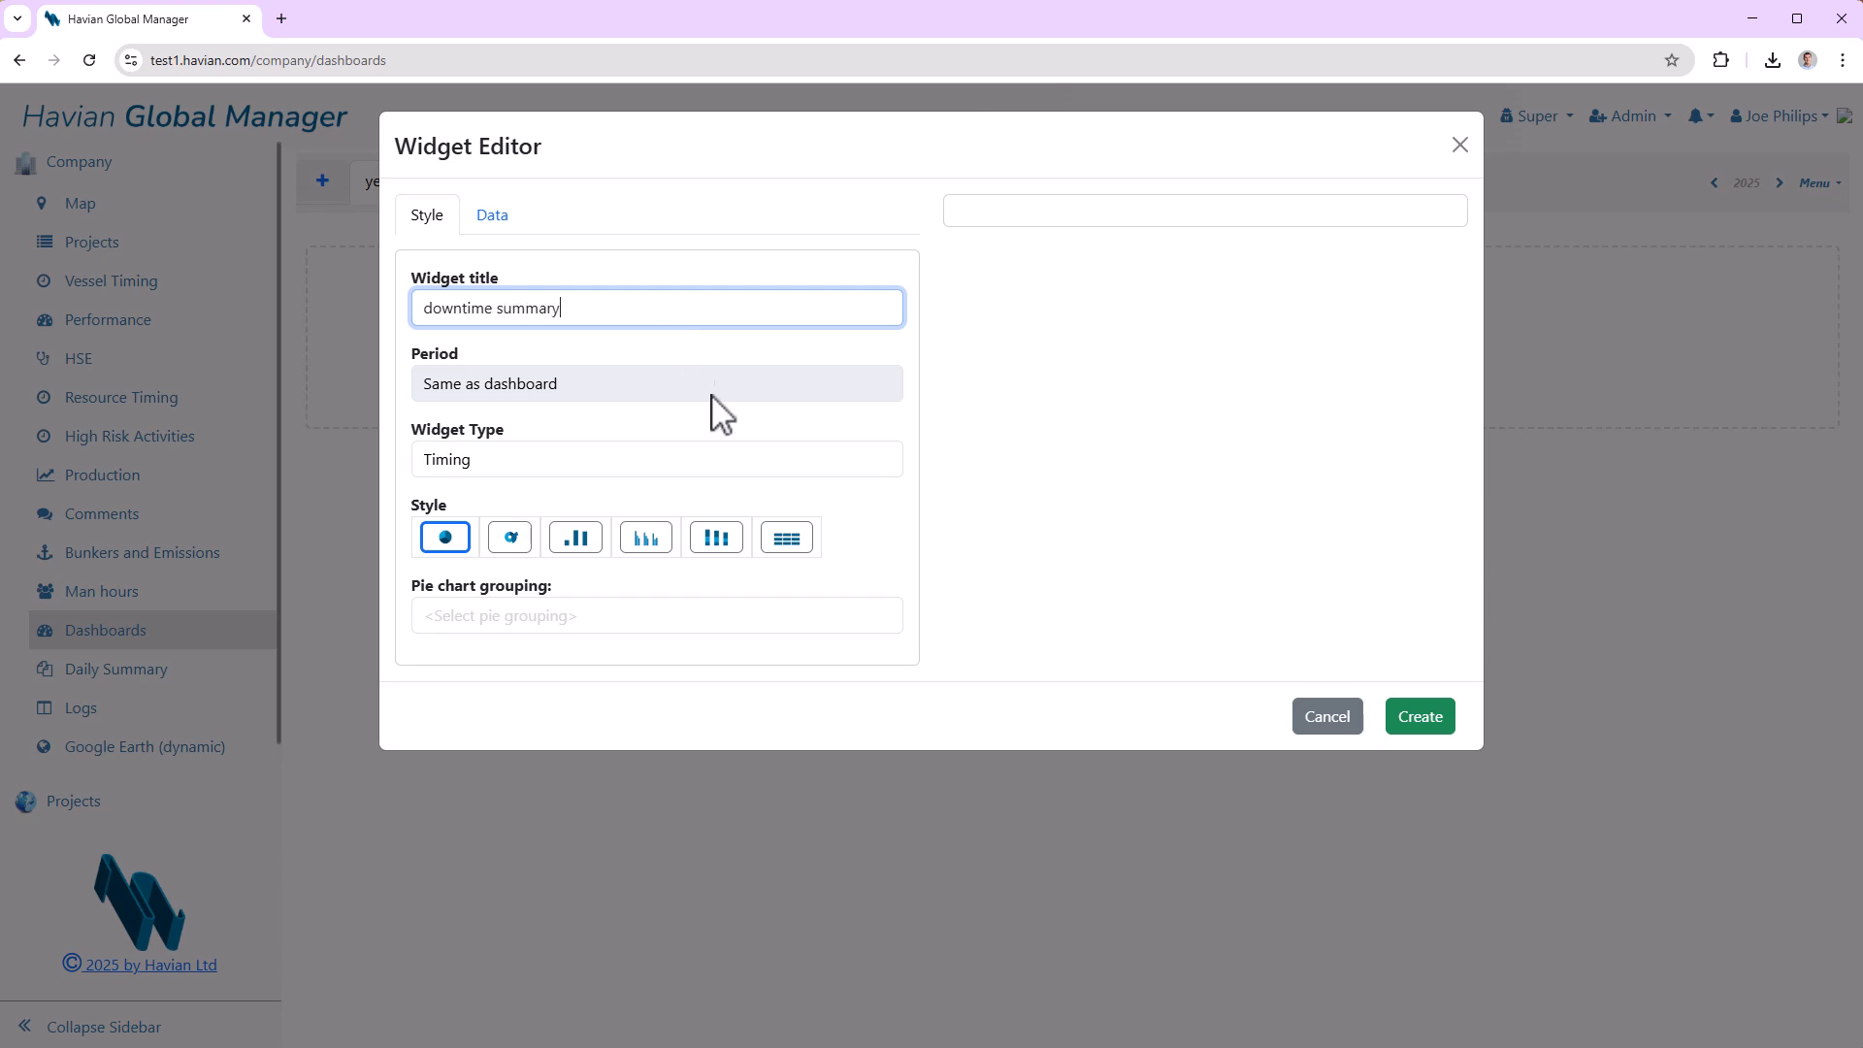
# Try the table style for the widget, and preview it as a pie chart grouped by Project
pyautogui.click(787, 538)
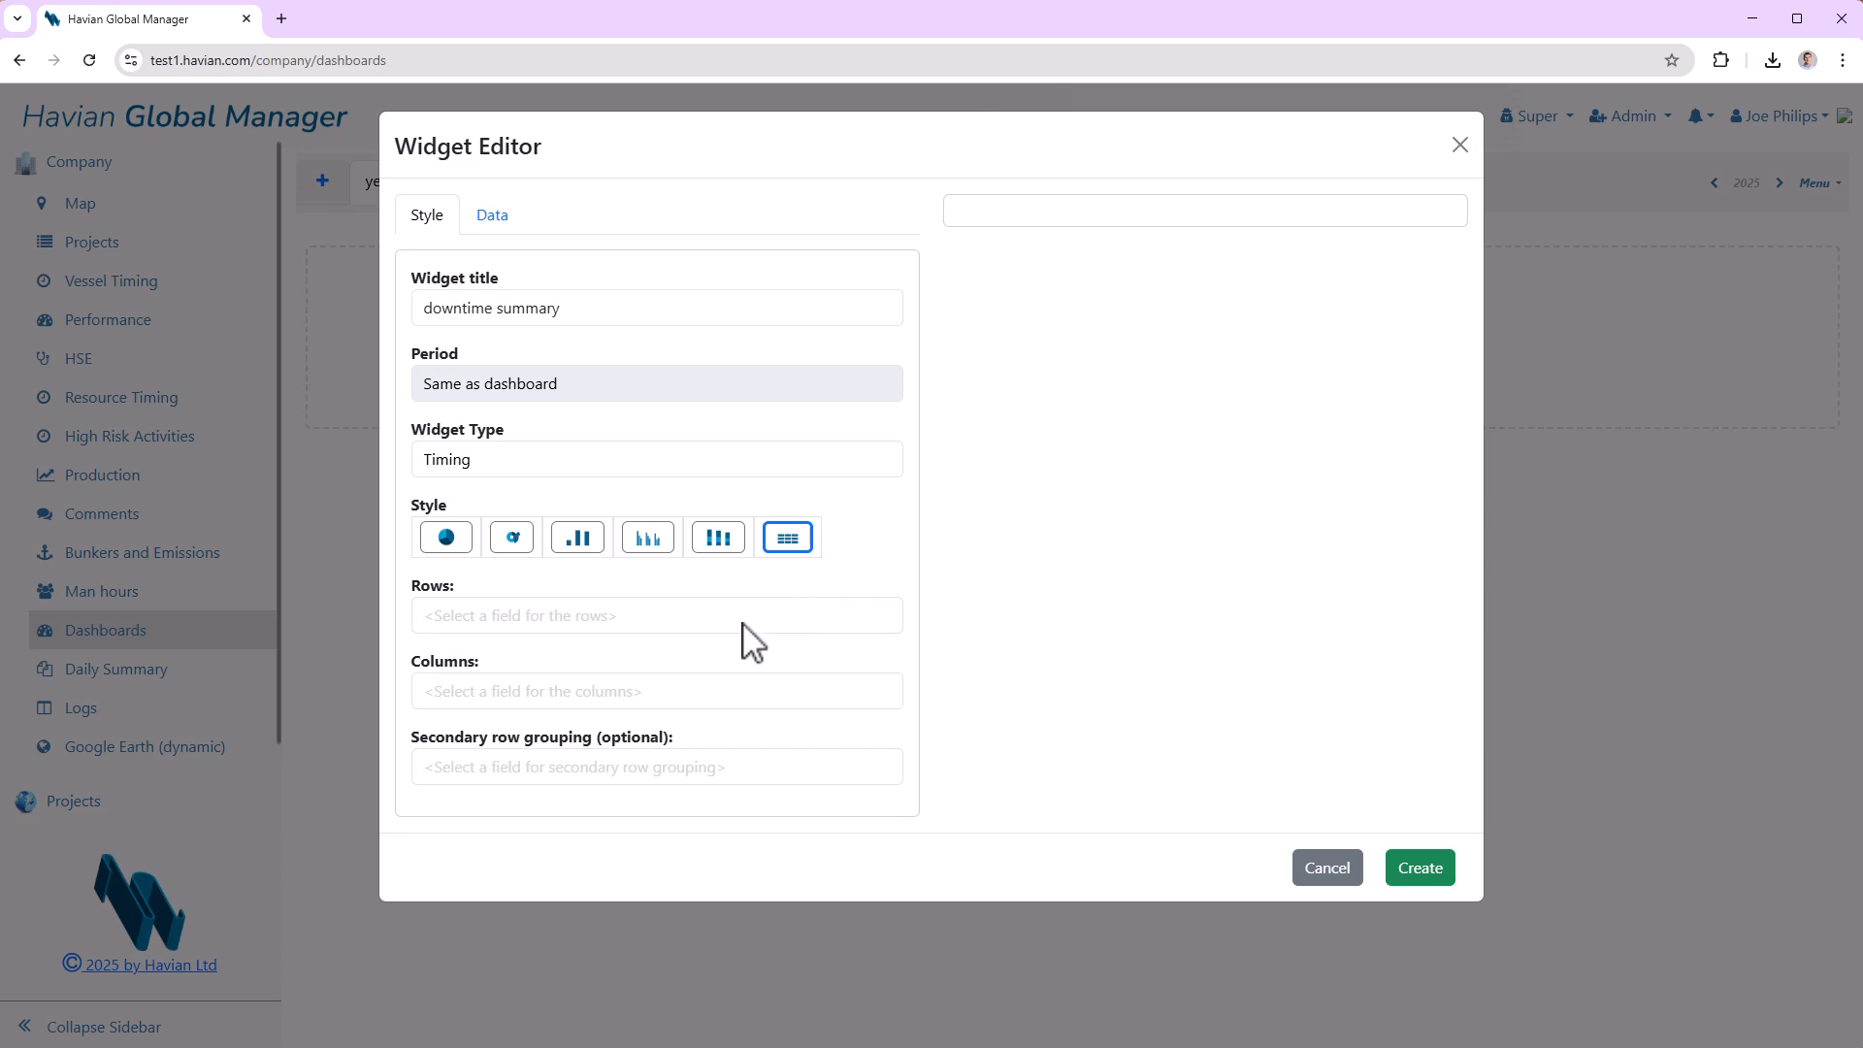
pyautogui.click(445, 540)
pyautogui.click(473, 621)
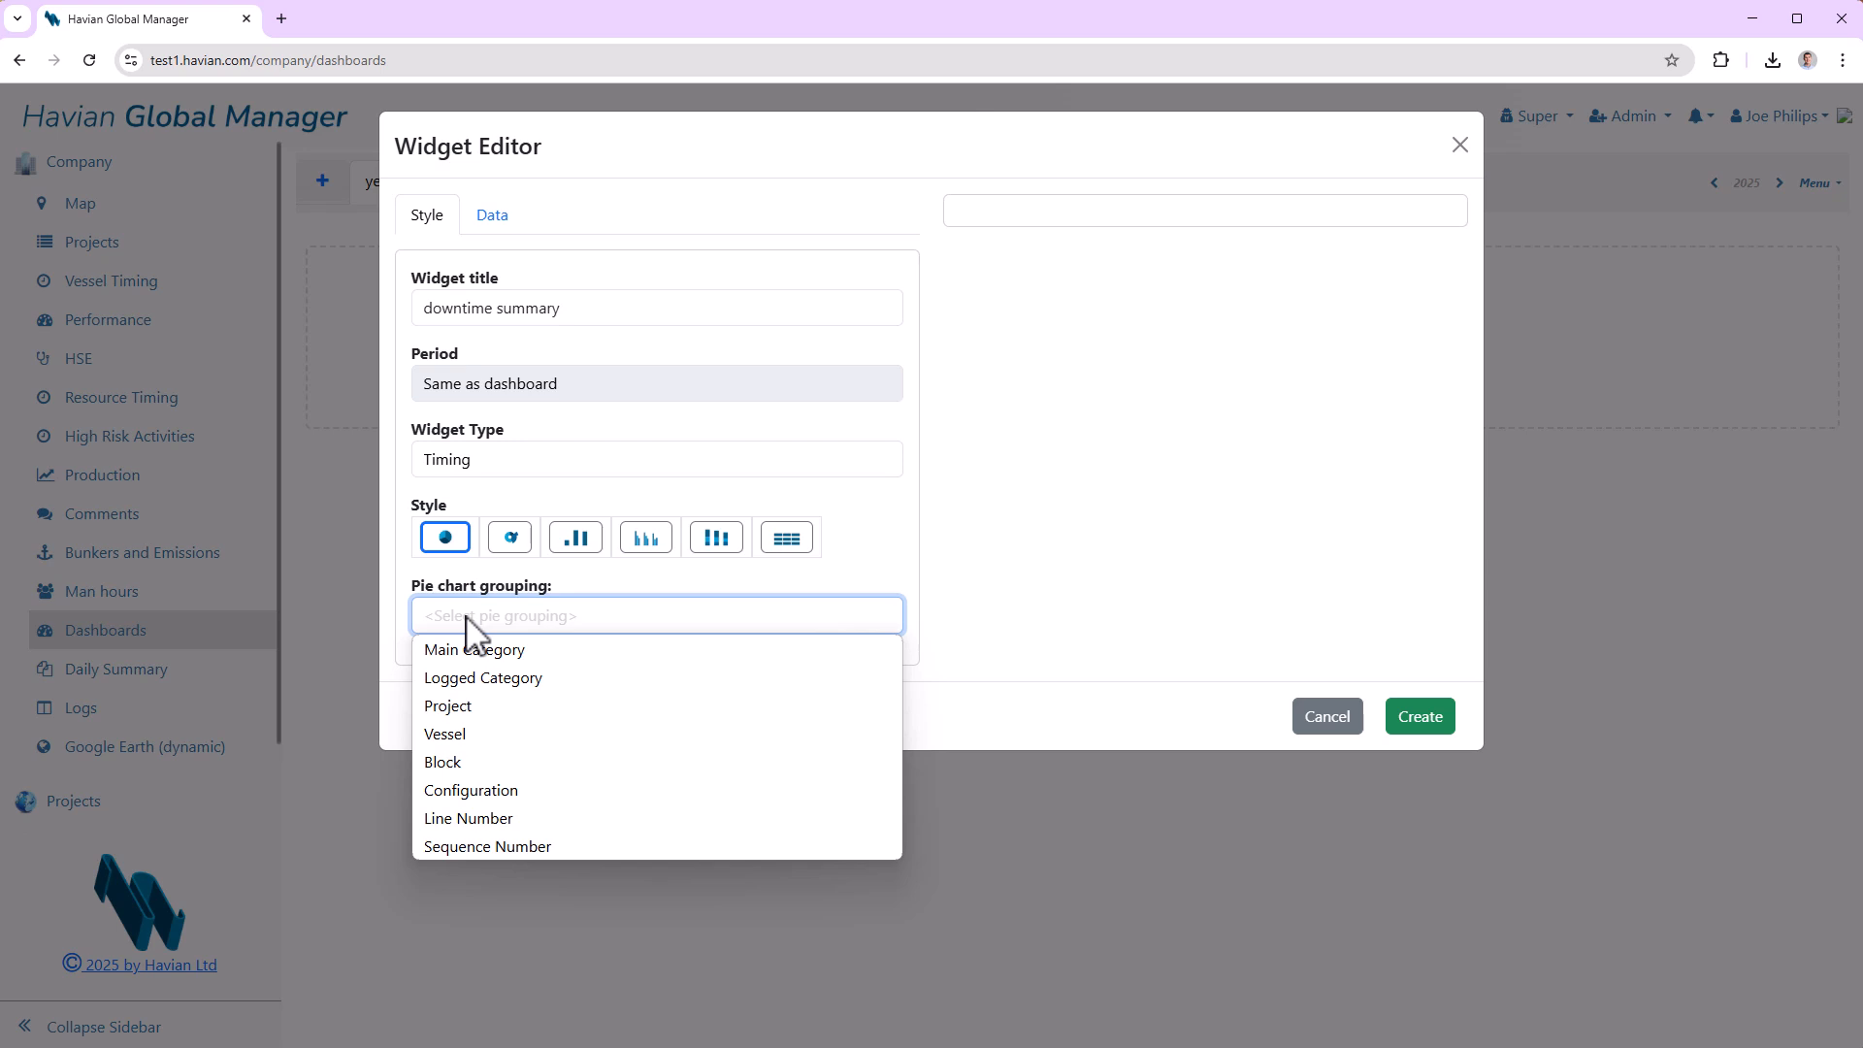
pyautogui.click(488, 709)
pyautogui.moveTo(1235, 415)
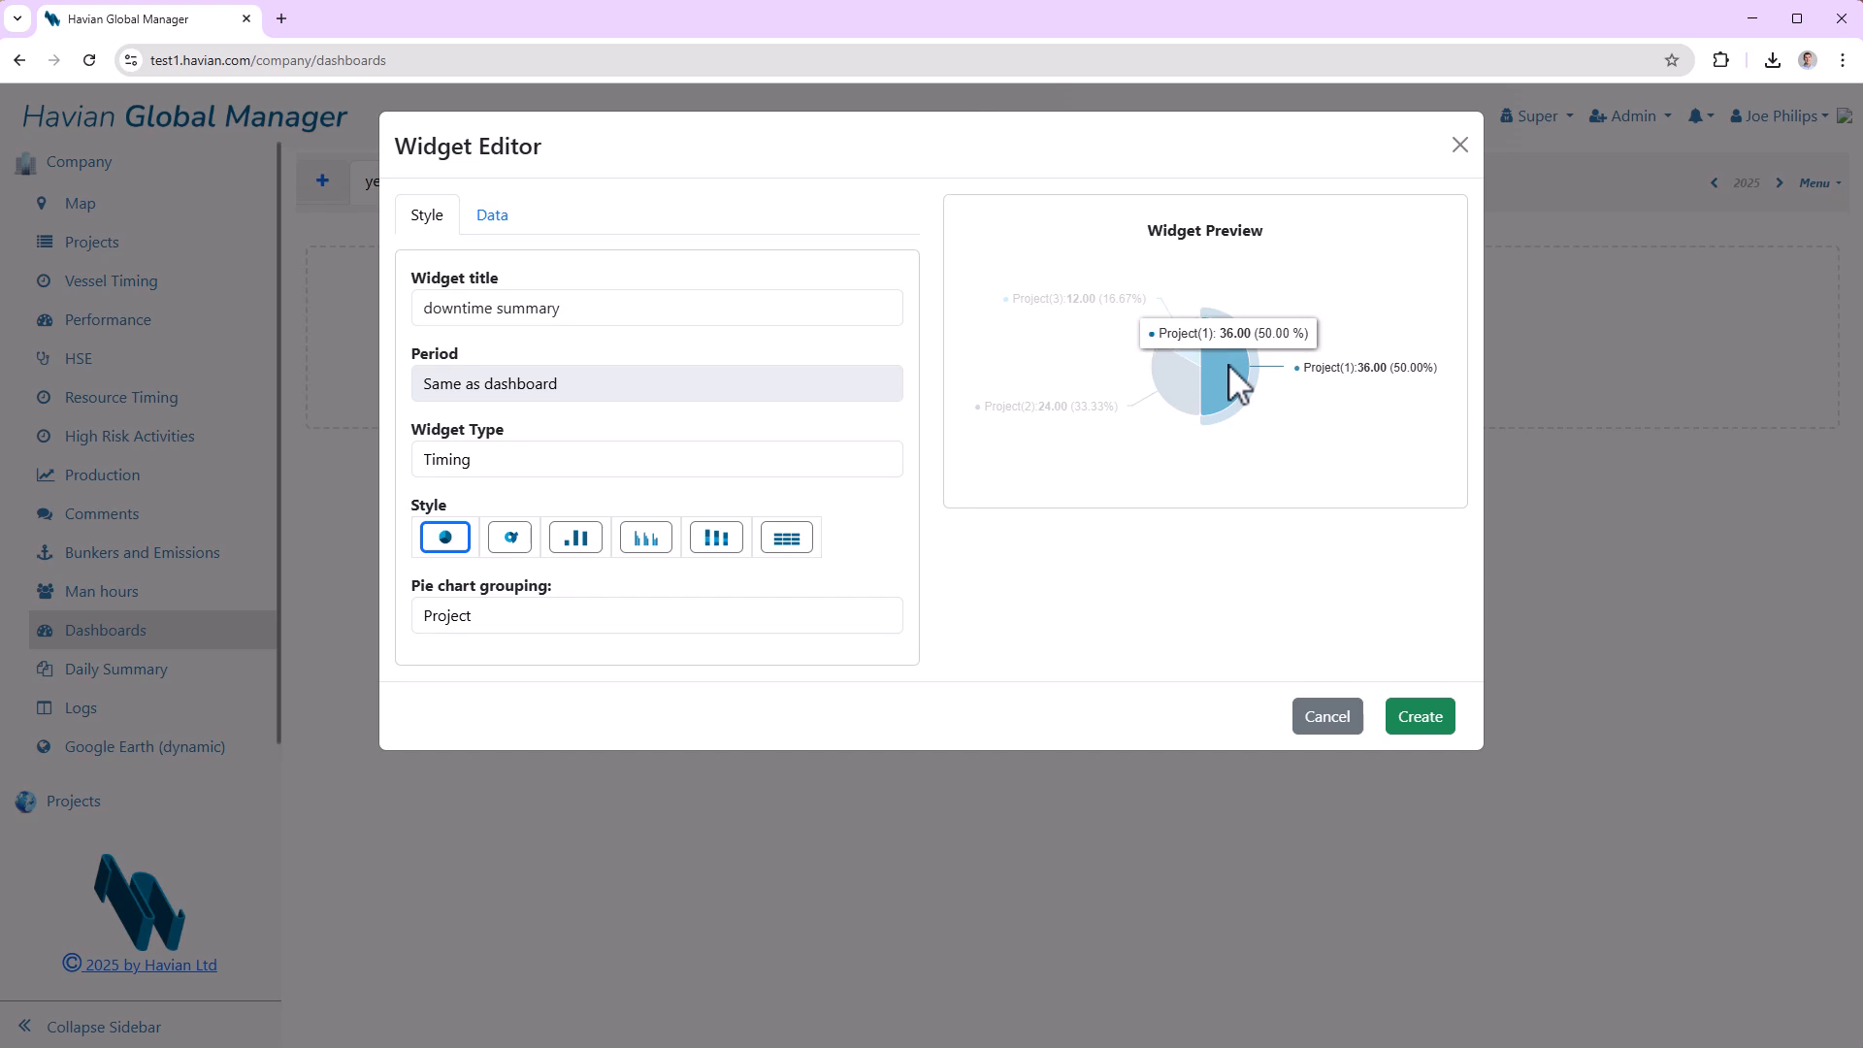
pyautogui.moveTo(1188, 351)
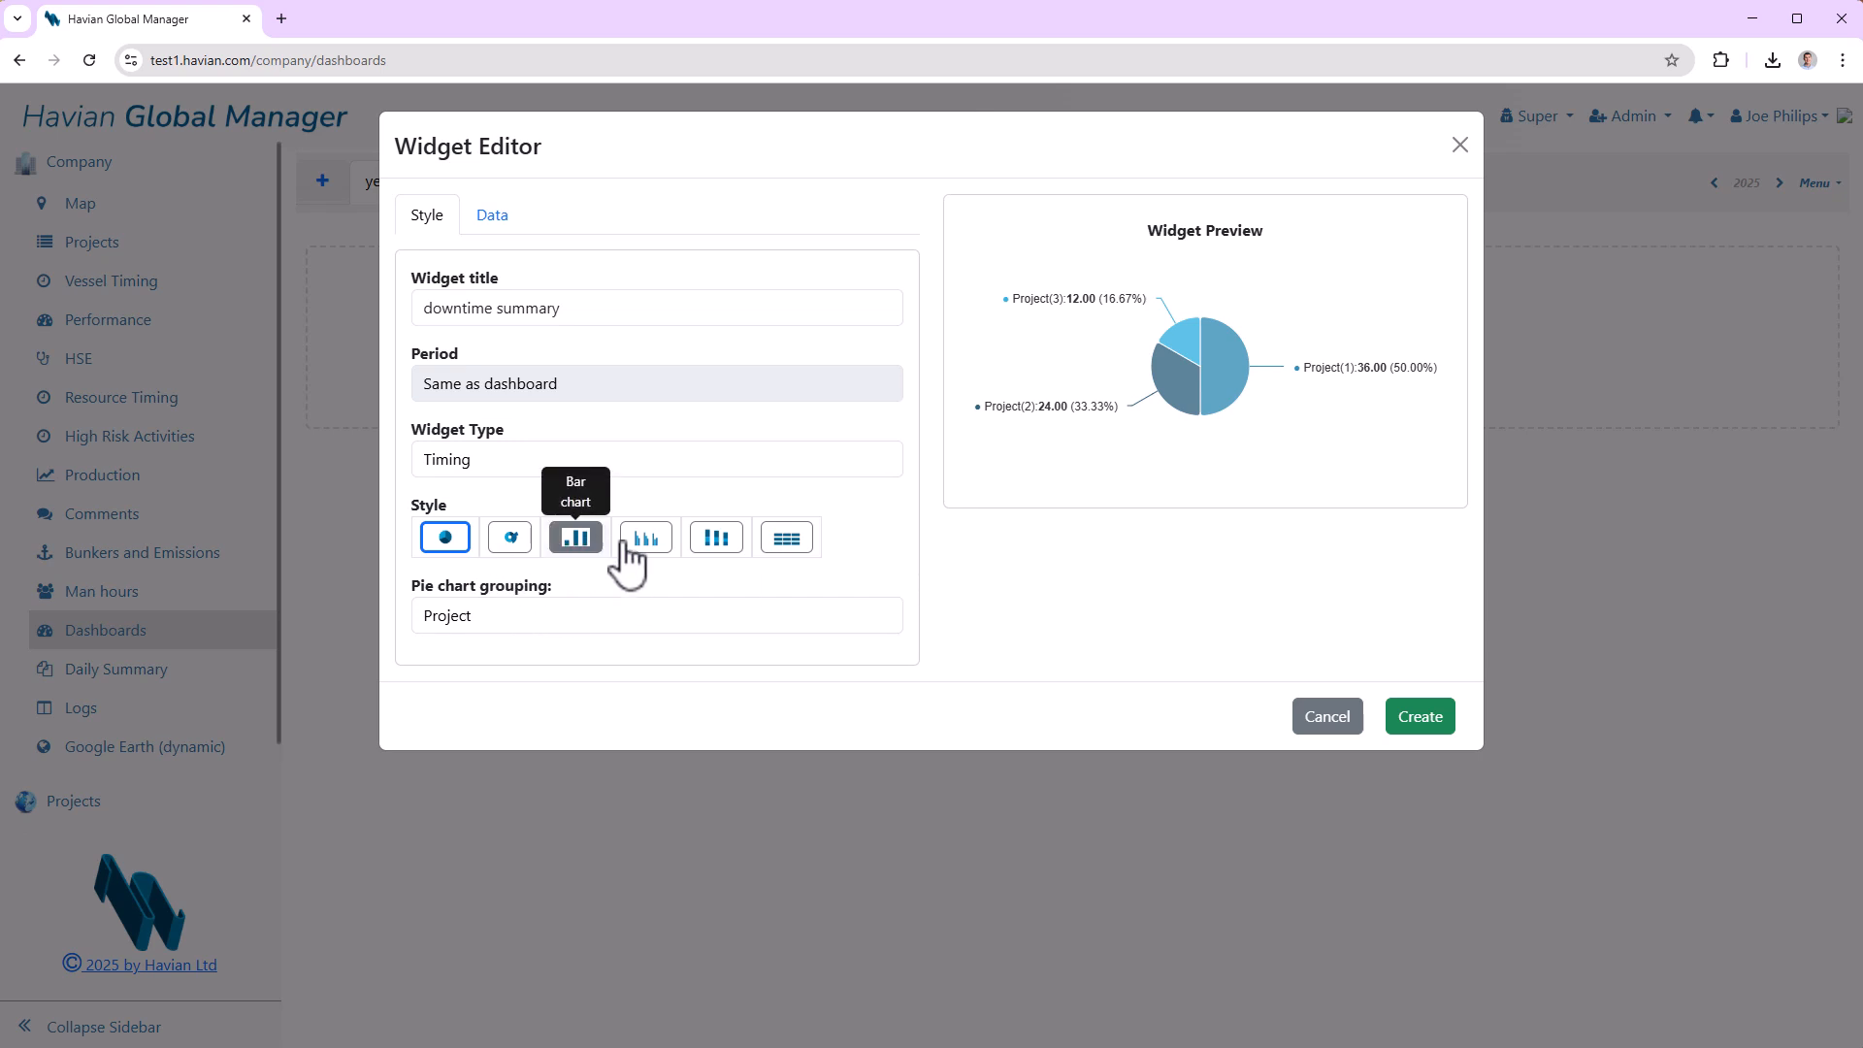
# Change the pie chart grouping to Vessel
pyautogui.click(629, 614)
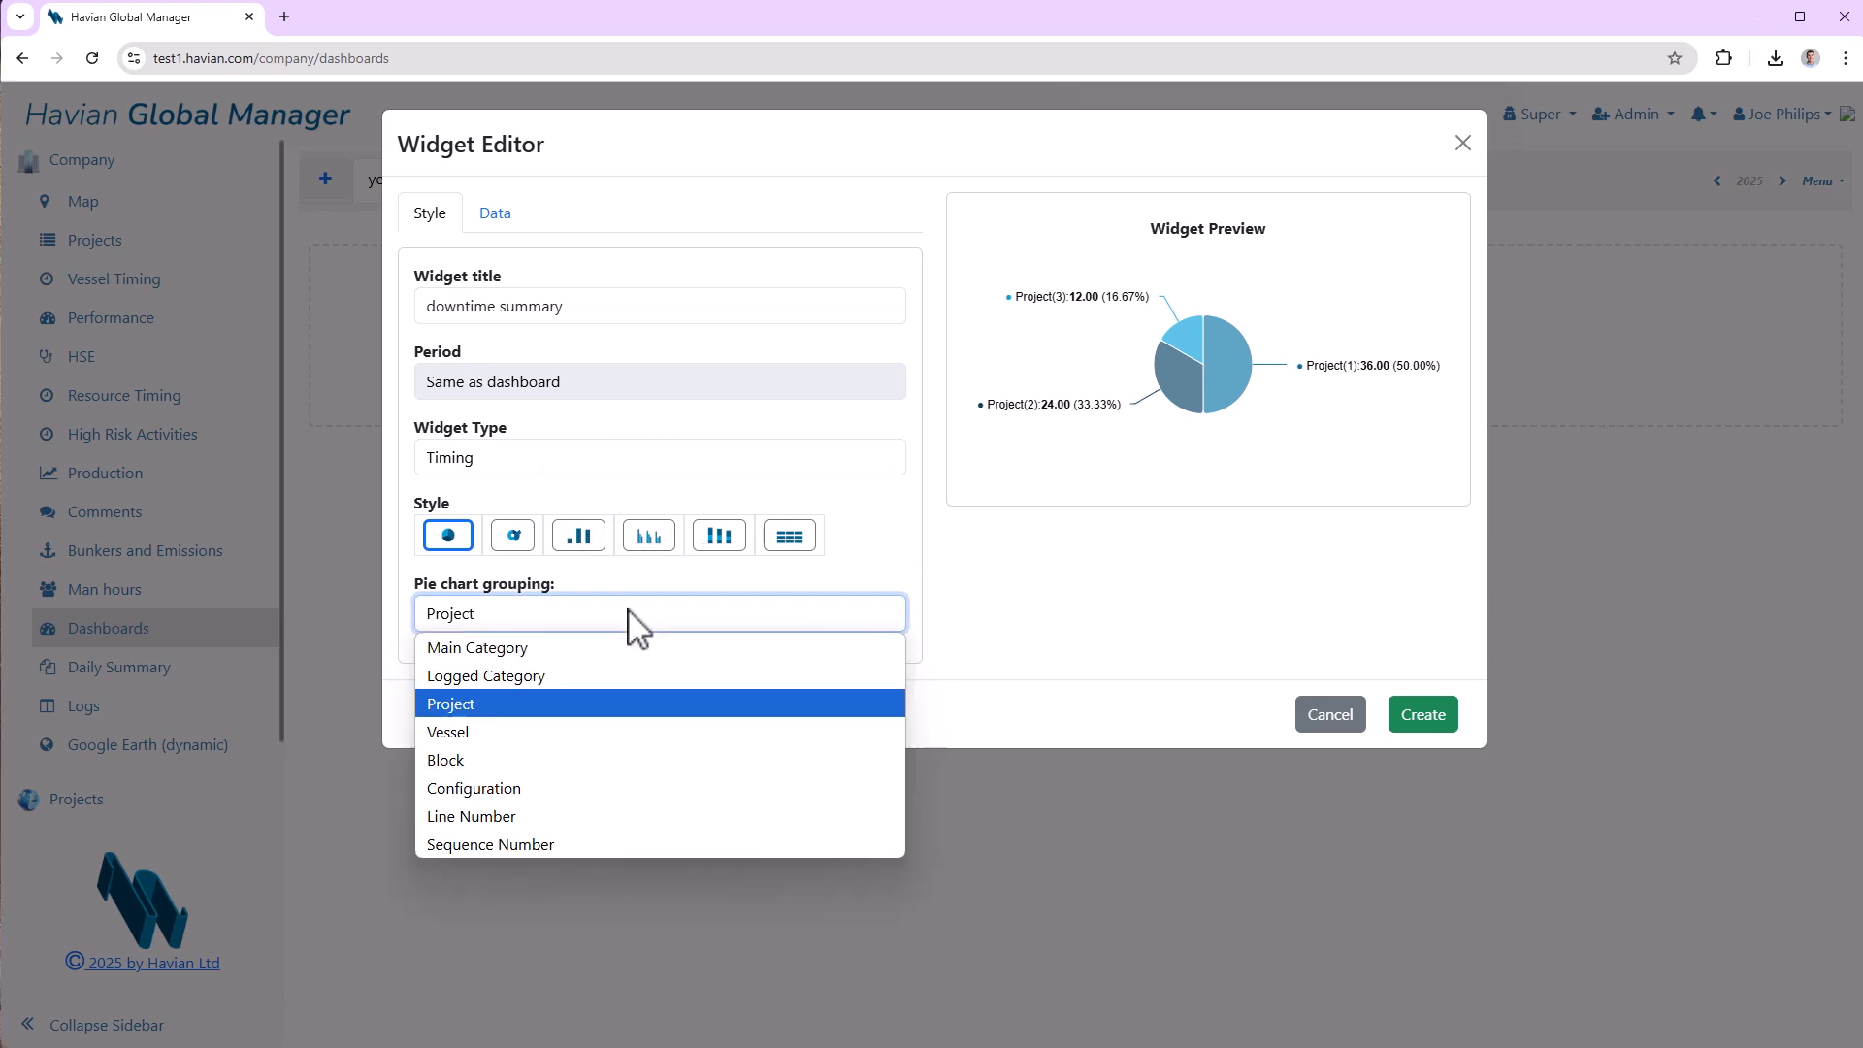
pyautogui.click(595, 734)
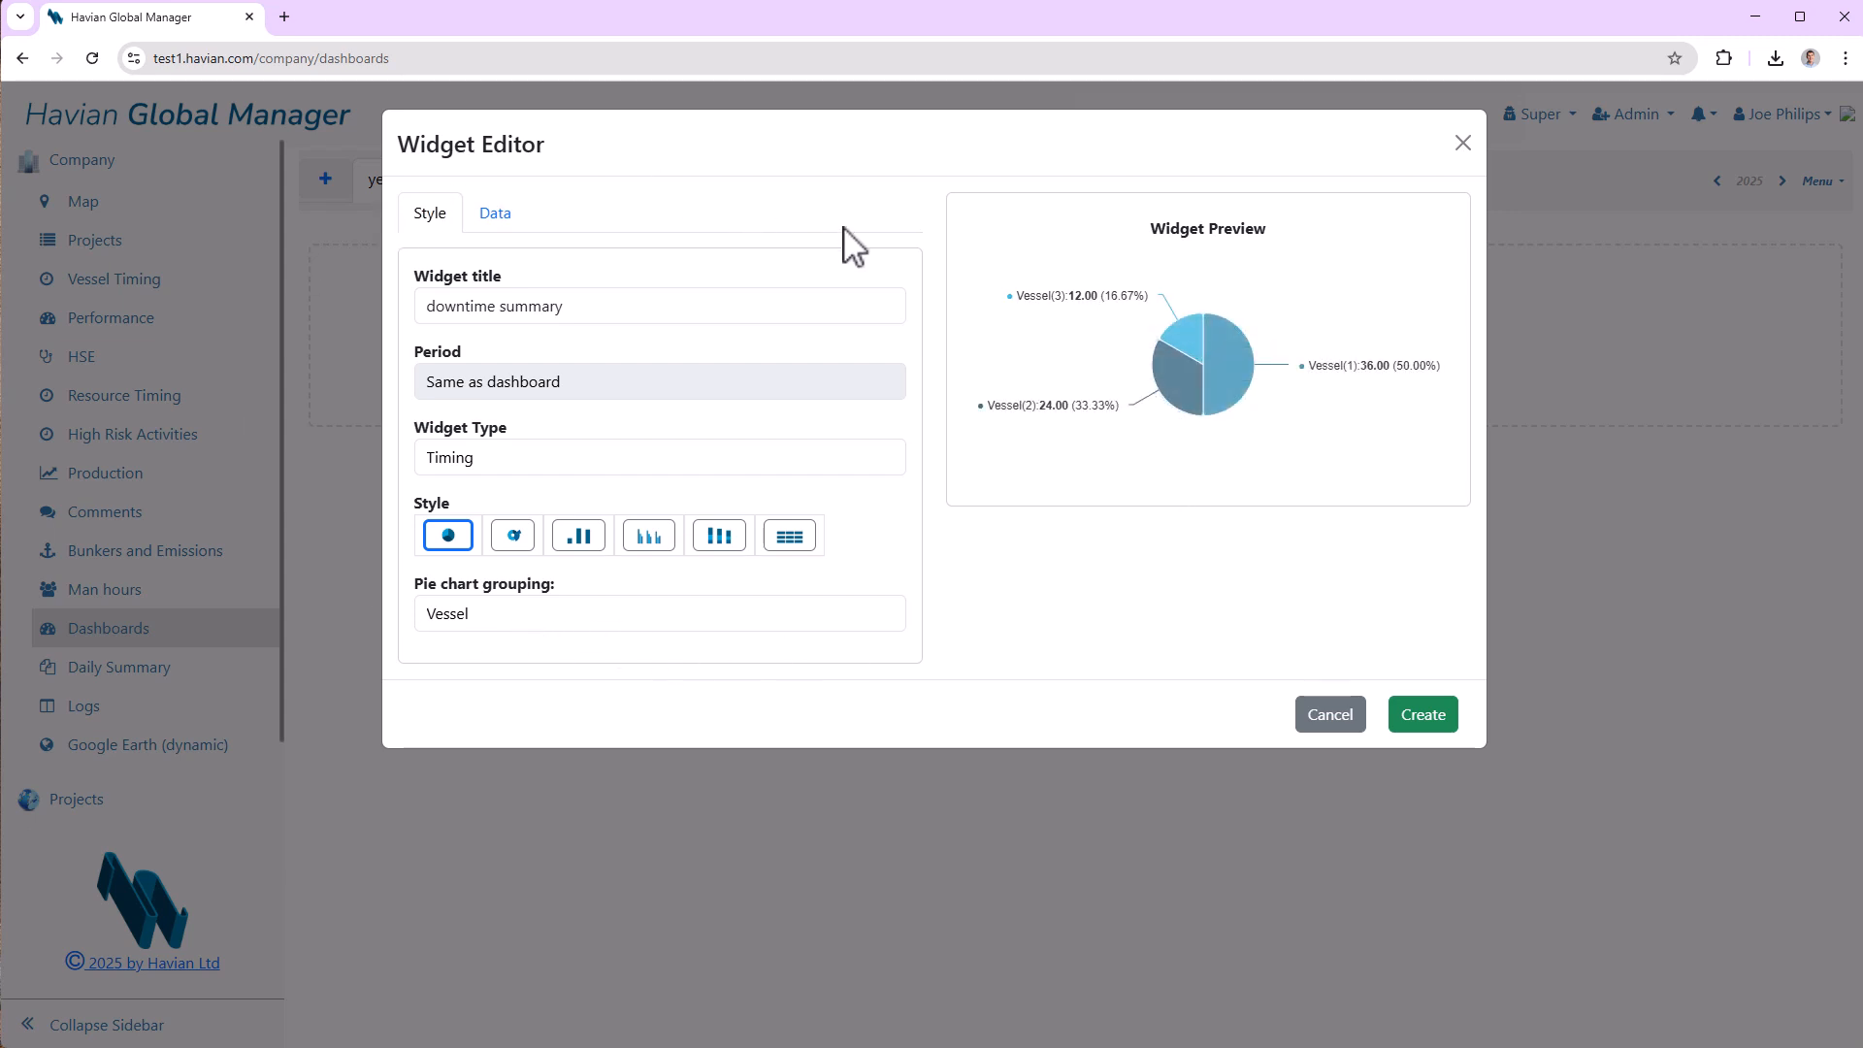
pyautogui.click(587, 614)
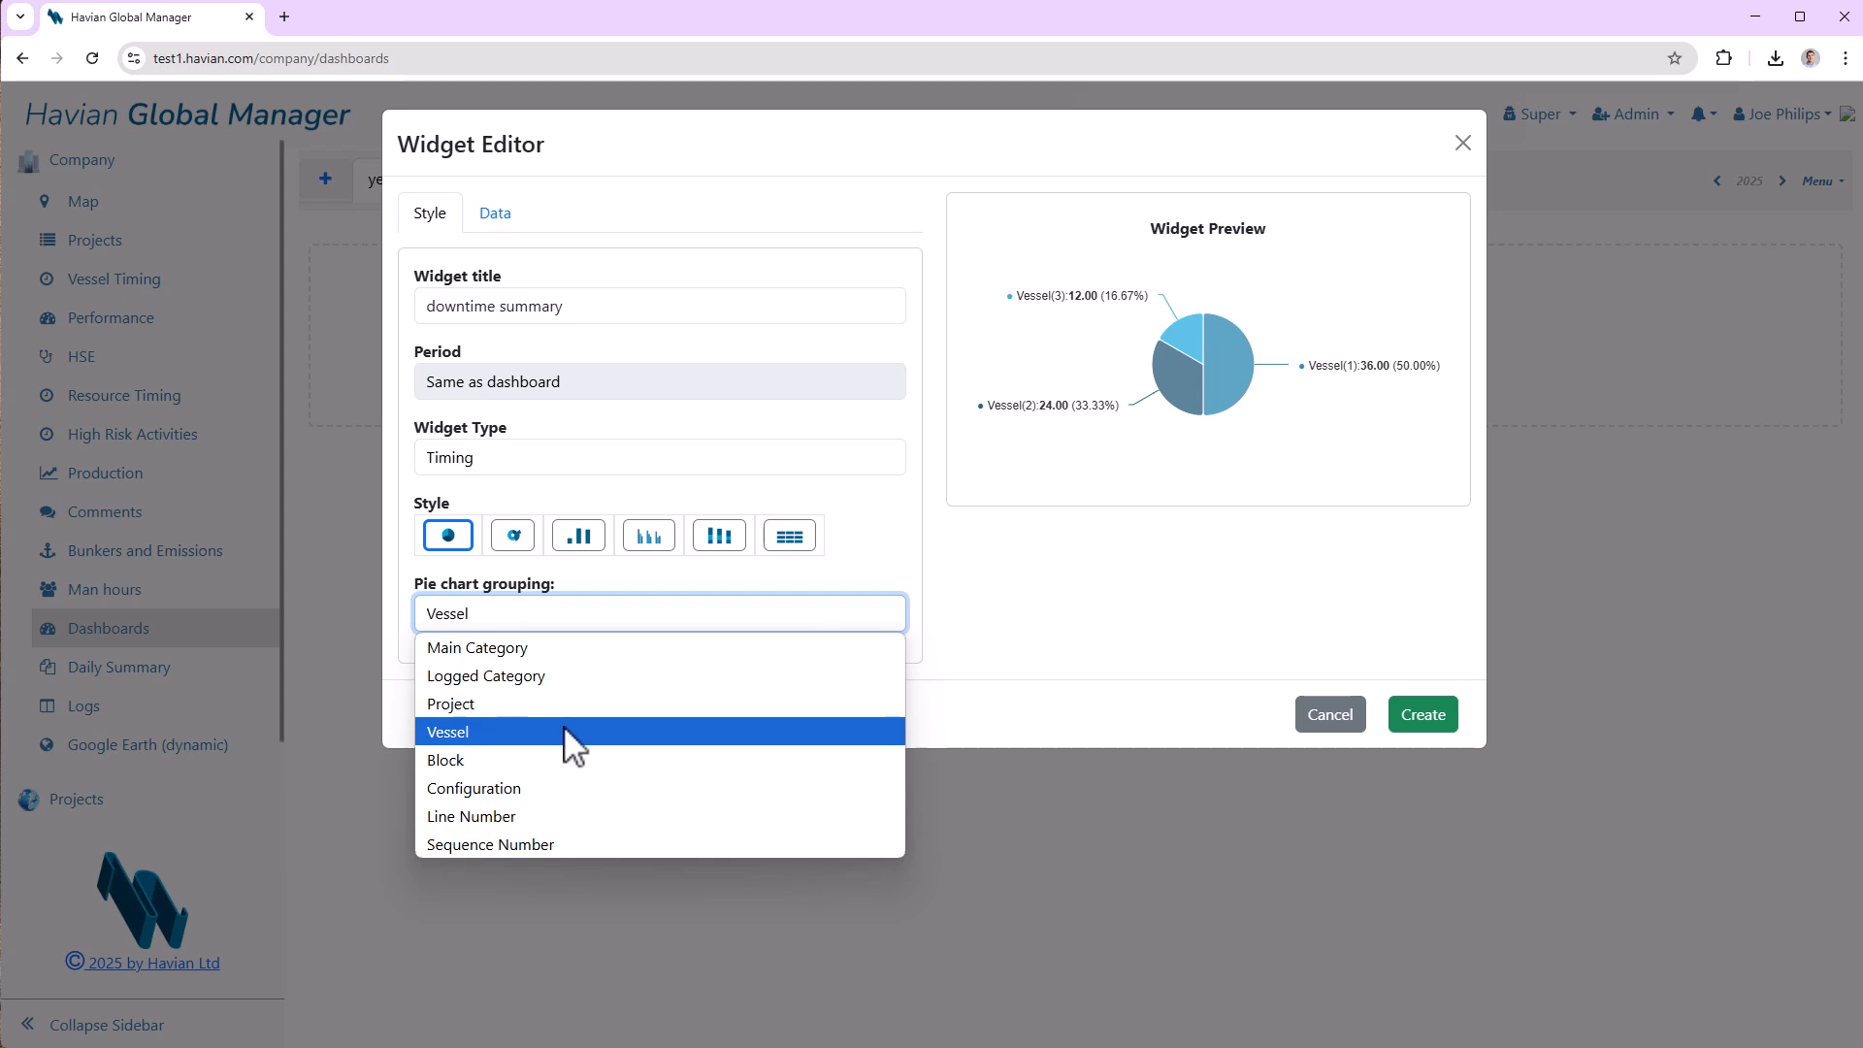
pyautogui.click(846, 557)
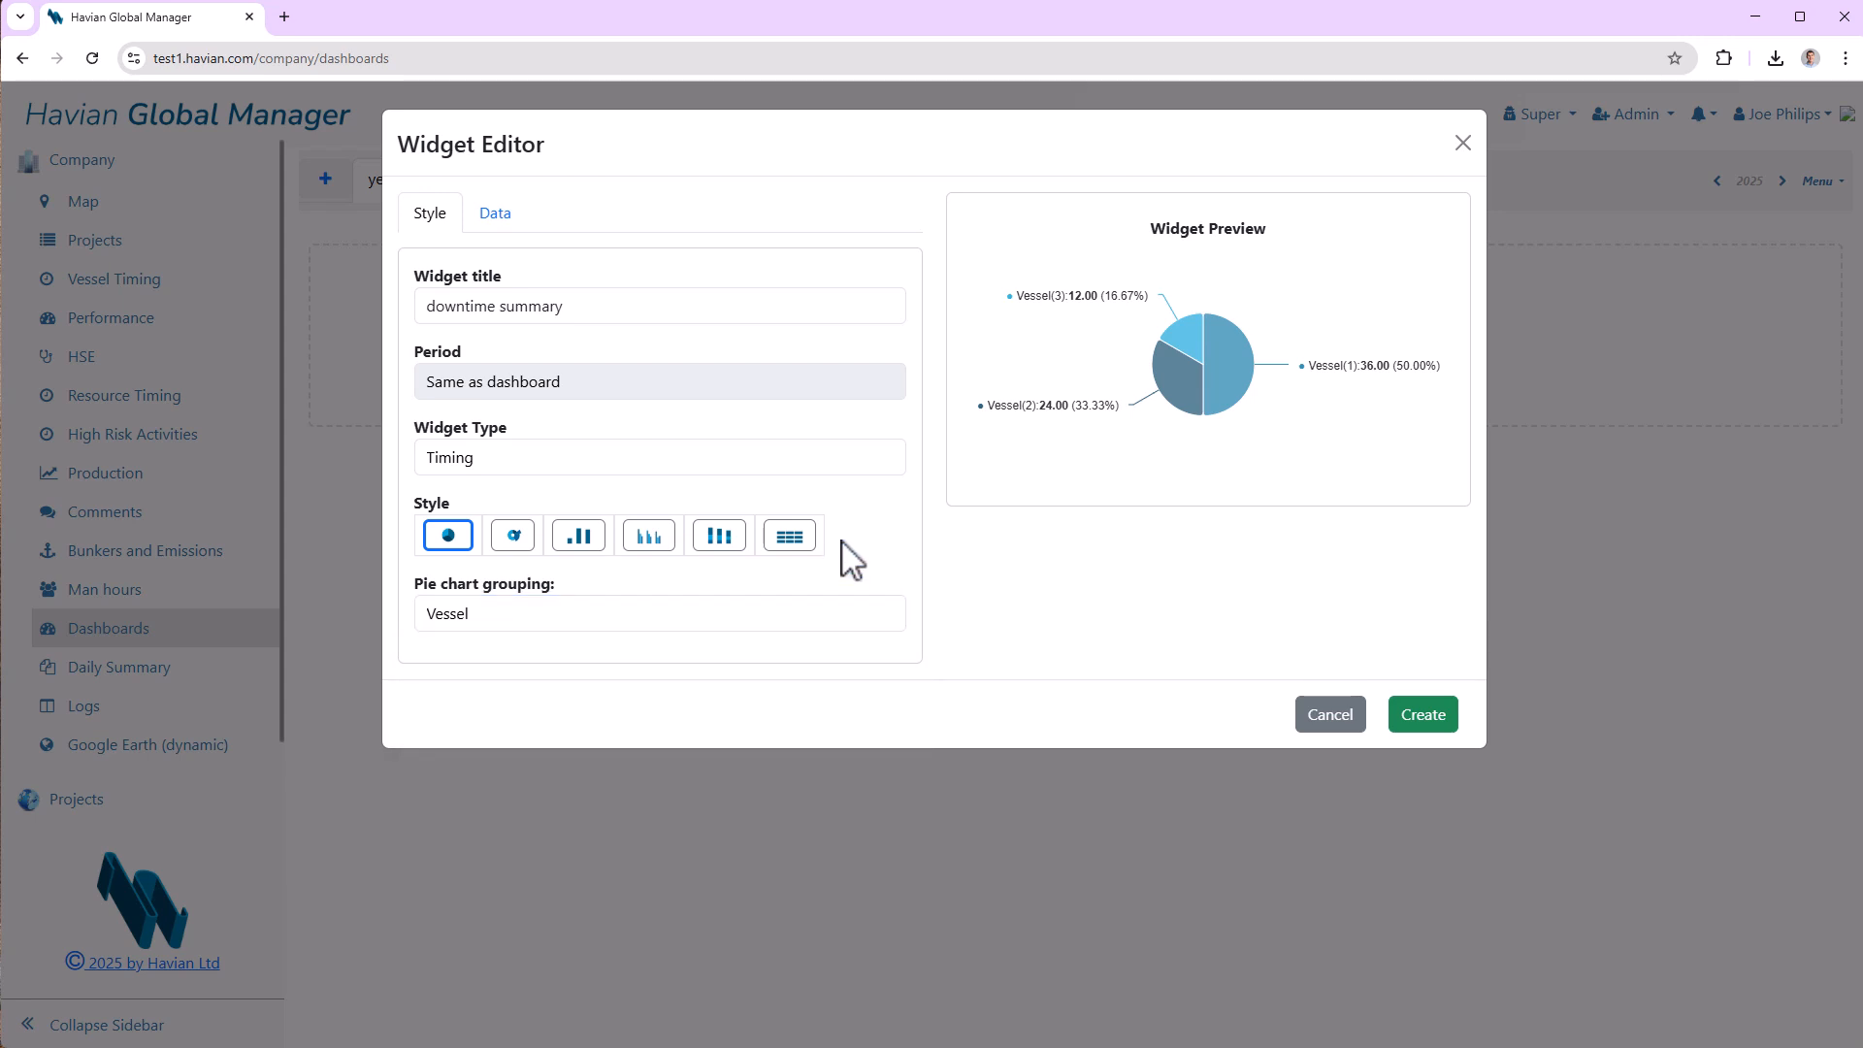
# Switch the widget to a stacked bar chart by Vessel with Main Category as the secondary grouping
pyautogui.click(652, 539)
pyautogui.click(592, 546)
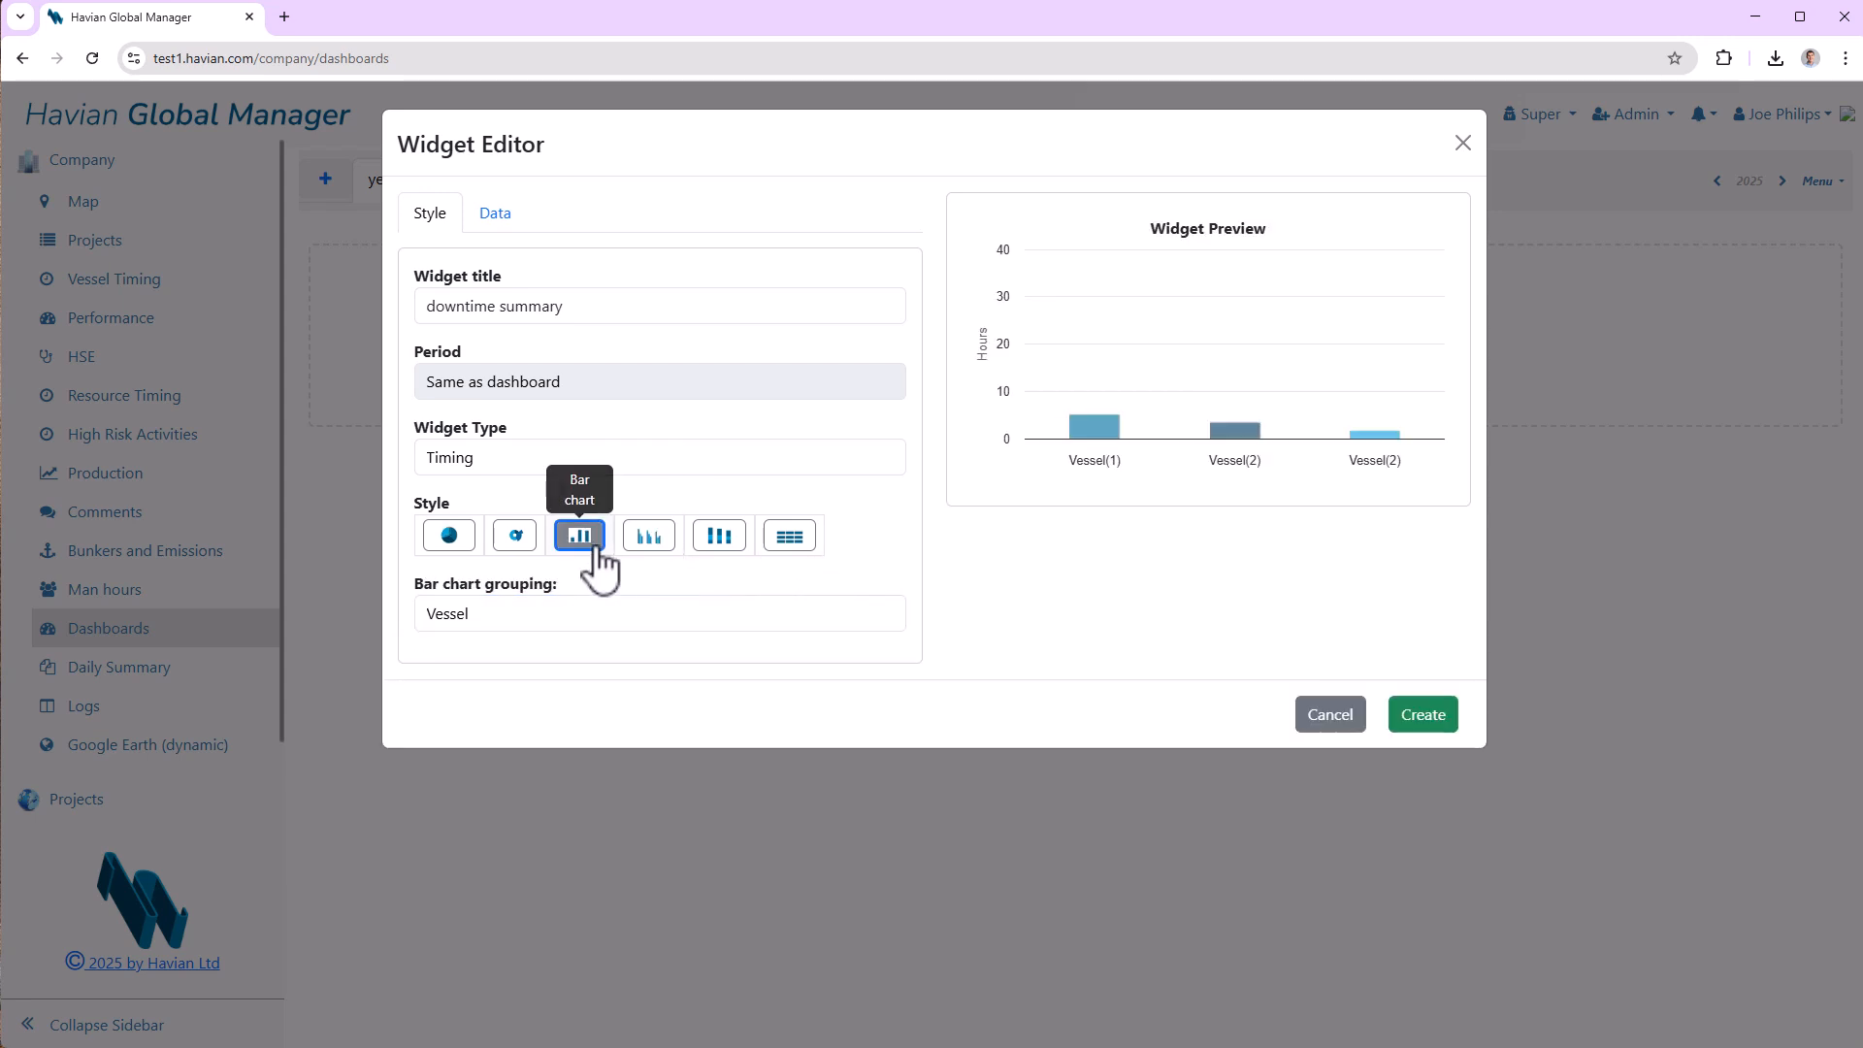
pyautogui.click(728, 539)
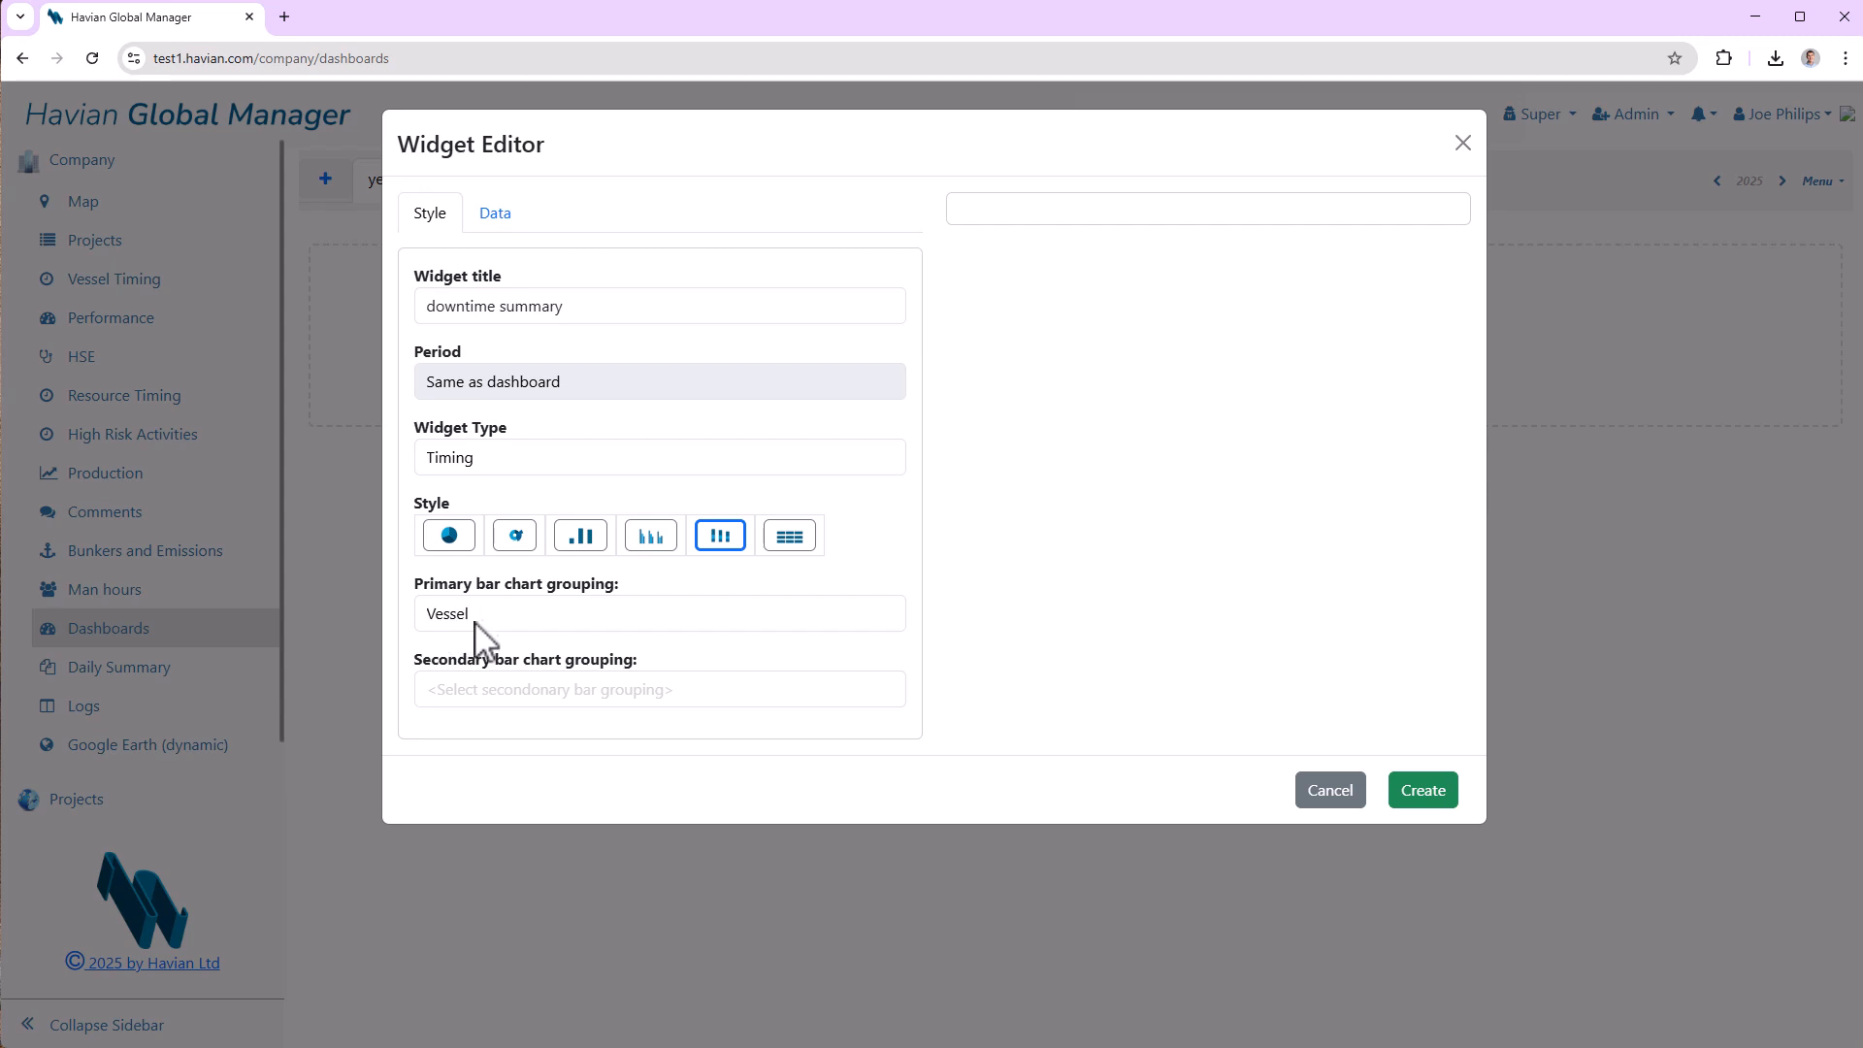
pyautogui.click(524, 693)
pyautogui.click(527, 719)
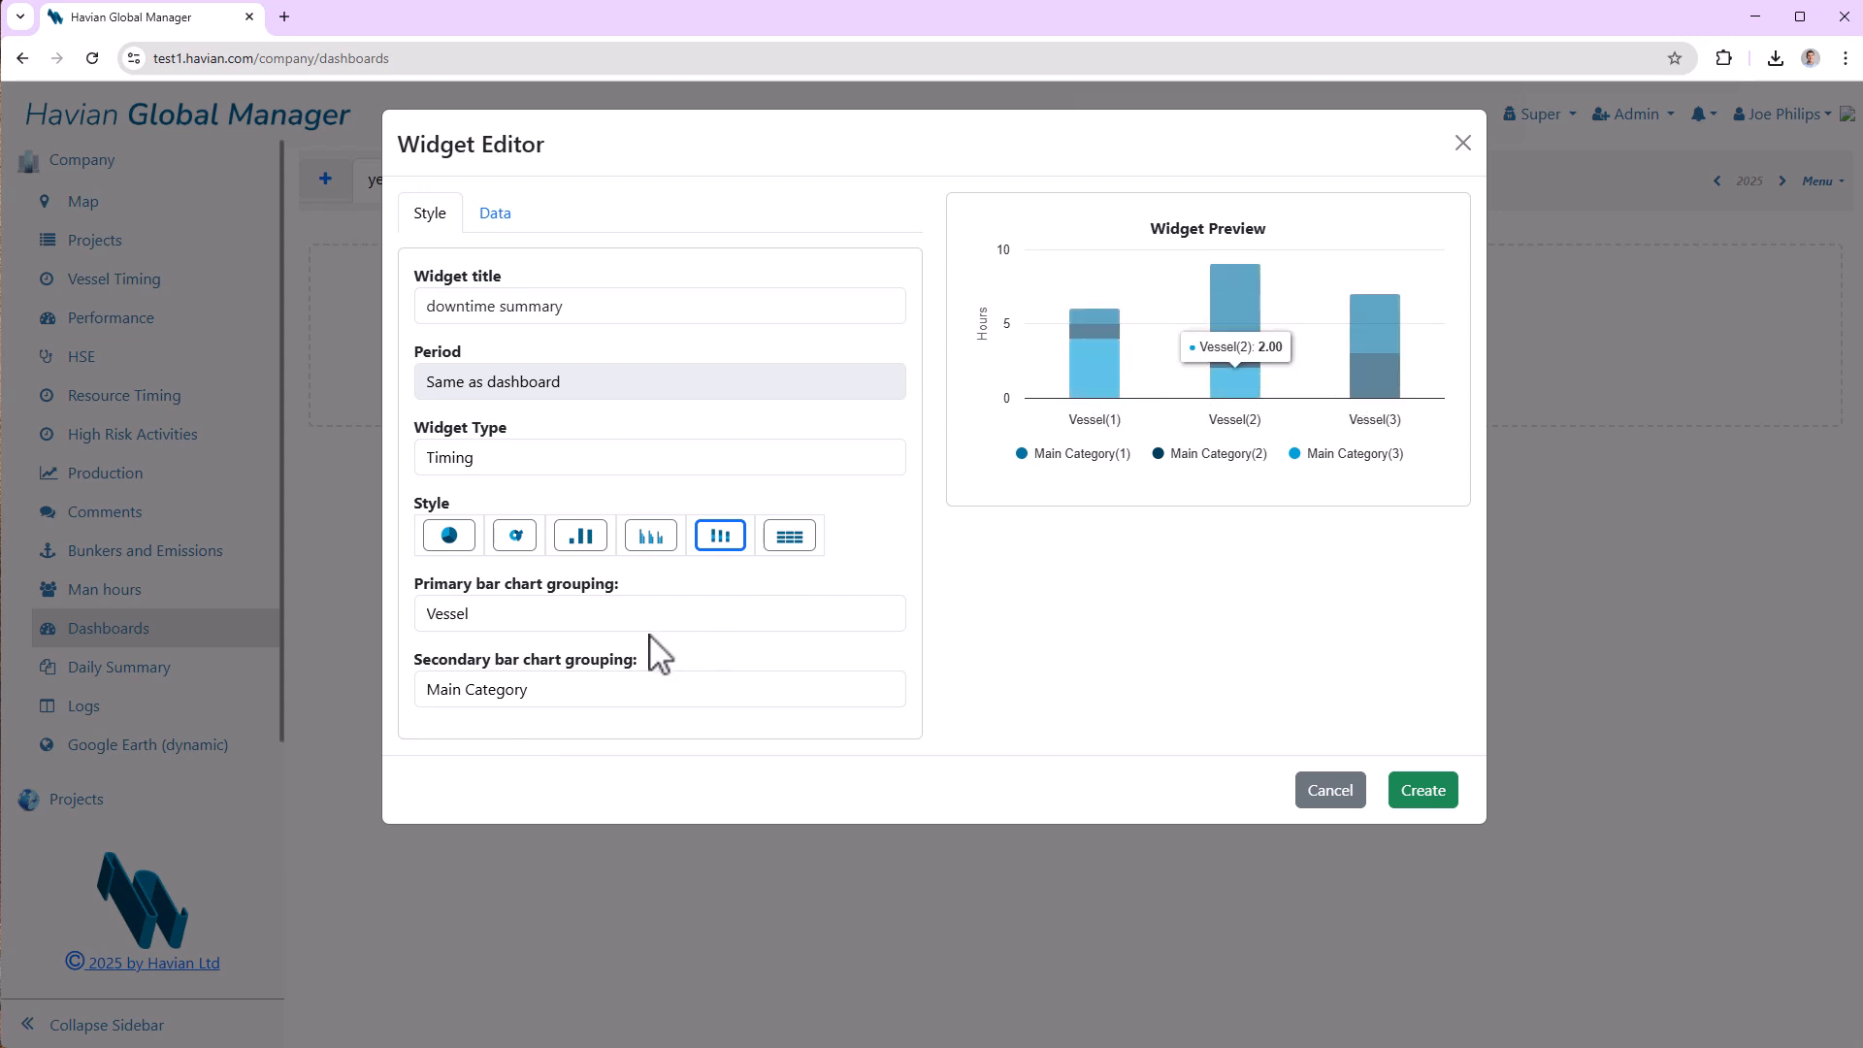
# Set the stacked bar chart's primary grouping to Main Category and its secondary grouping to Project
pyautogui.click(589, 626)
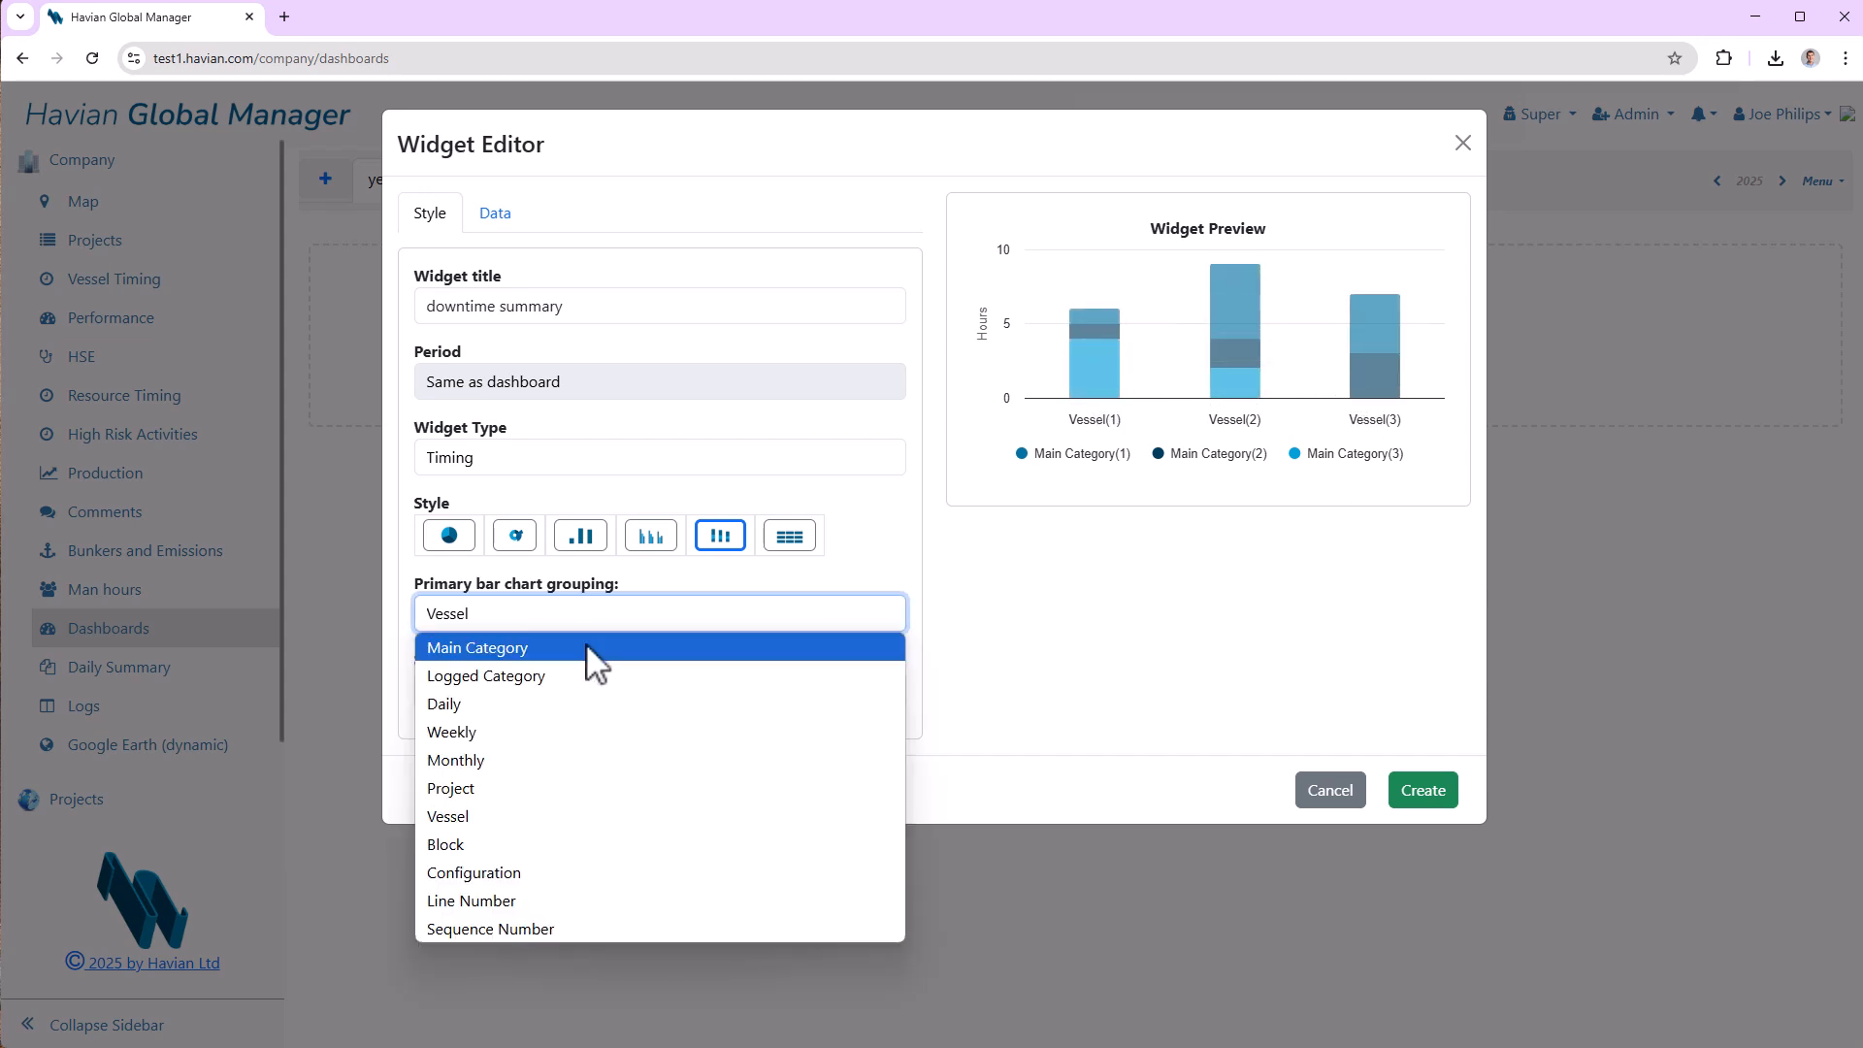
pyautogui.click(582, 788)
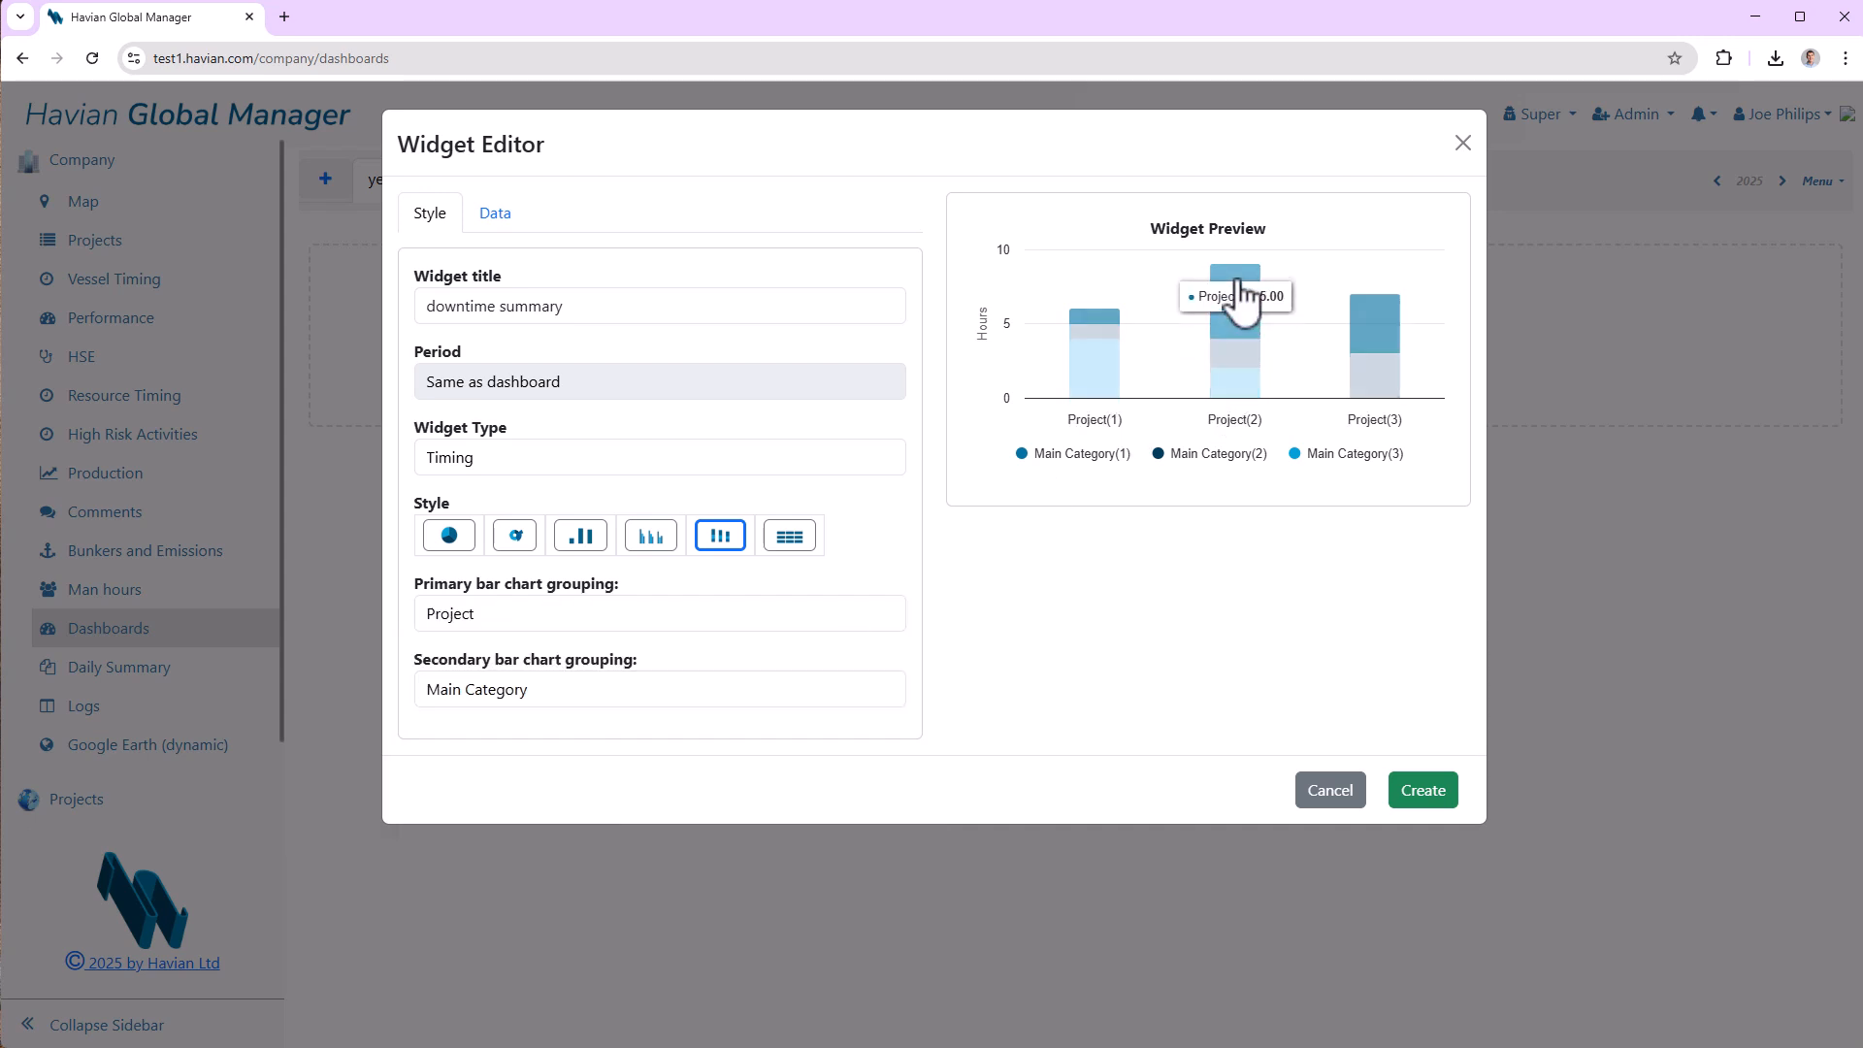
pyautogui.click(589, 618)
pyautogui.click(594, 663)
pyautogui.click(580, 690)
pyautogui.click(582, 780)
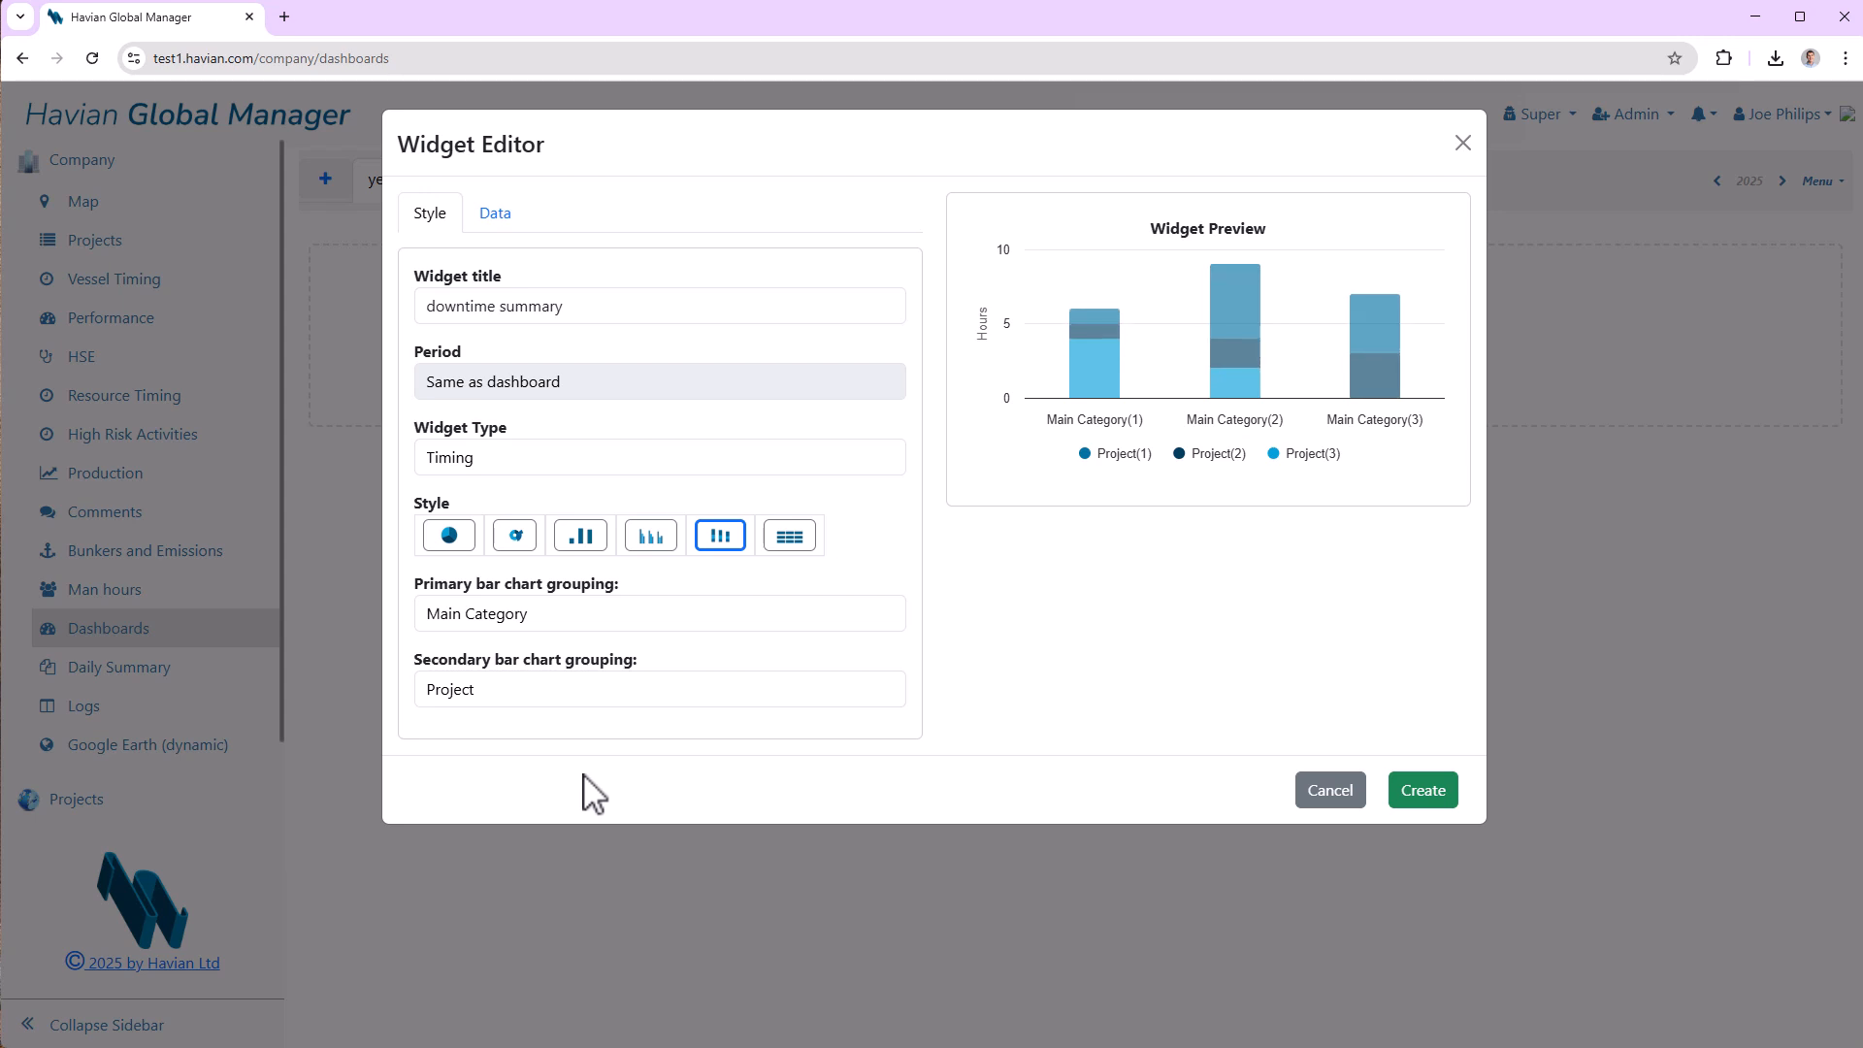
# Create the downtime summary widget and step the yearly dashboard back to 2024
pyautogui.click(438, 691)
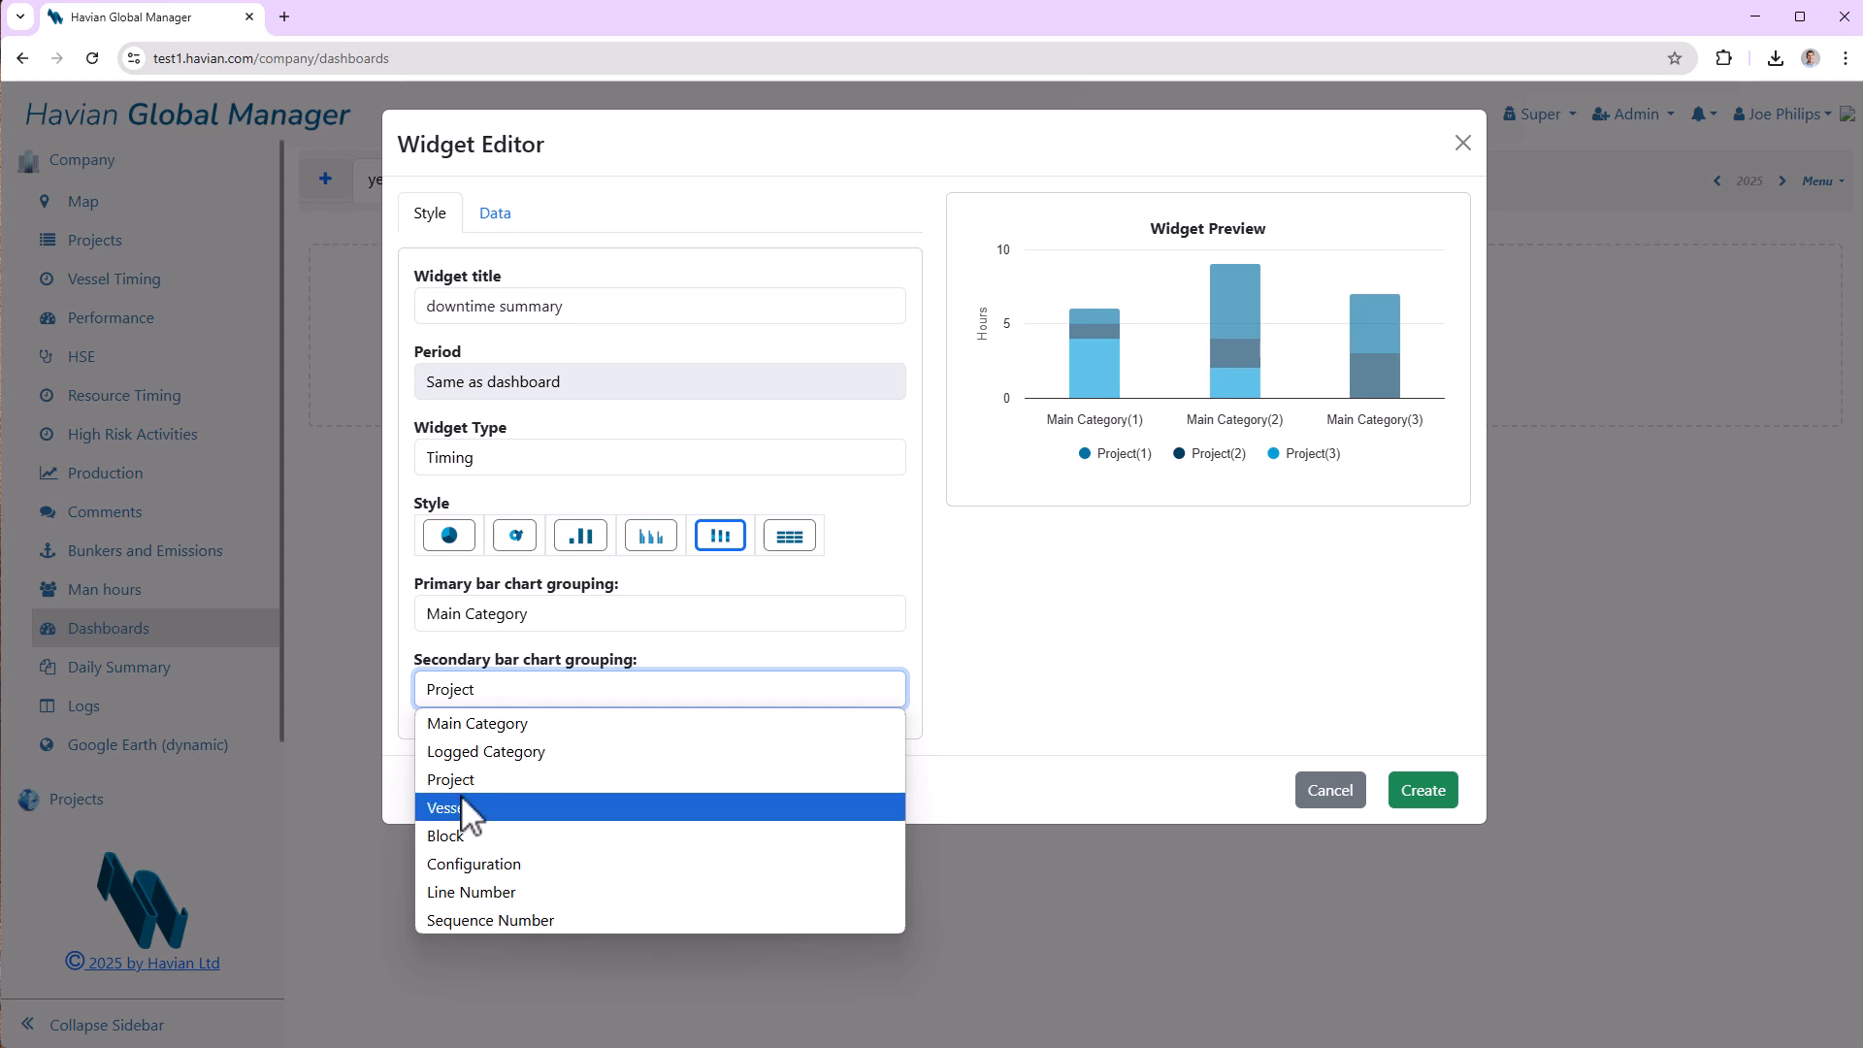
pyautogui.click(1436, 794)
pyautogui.click(1425, 790)
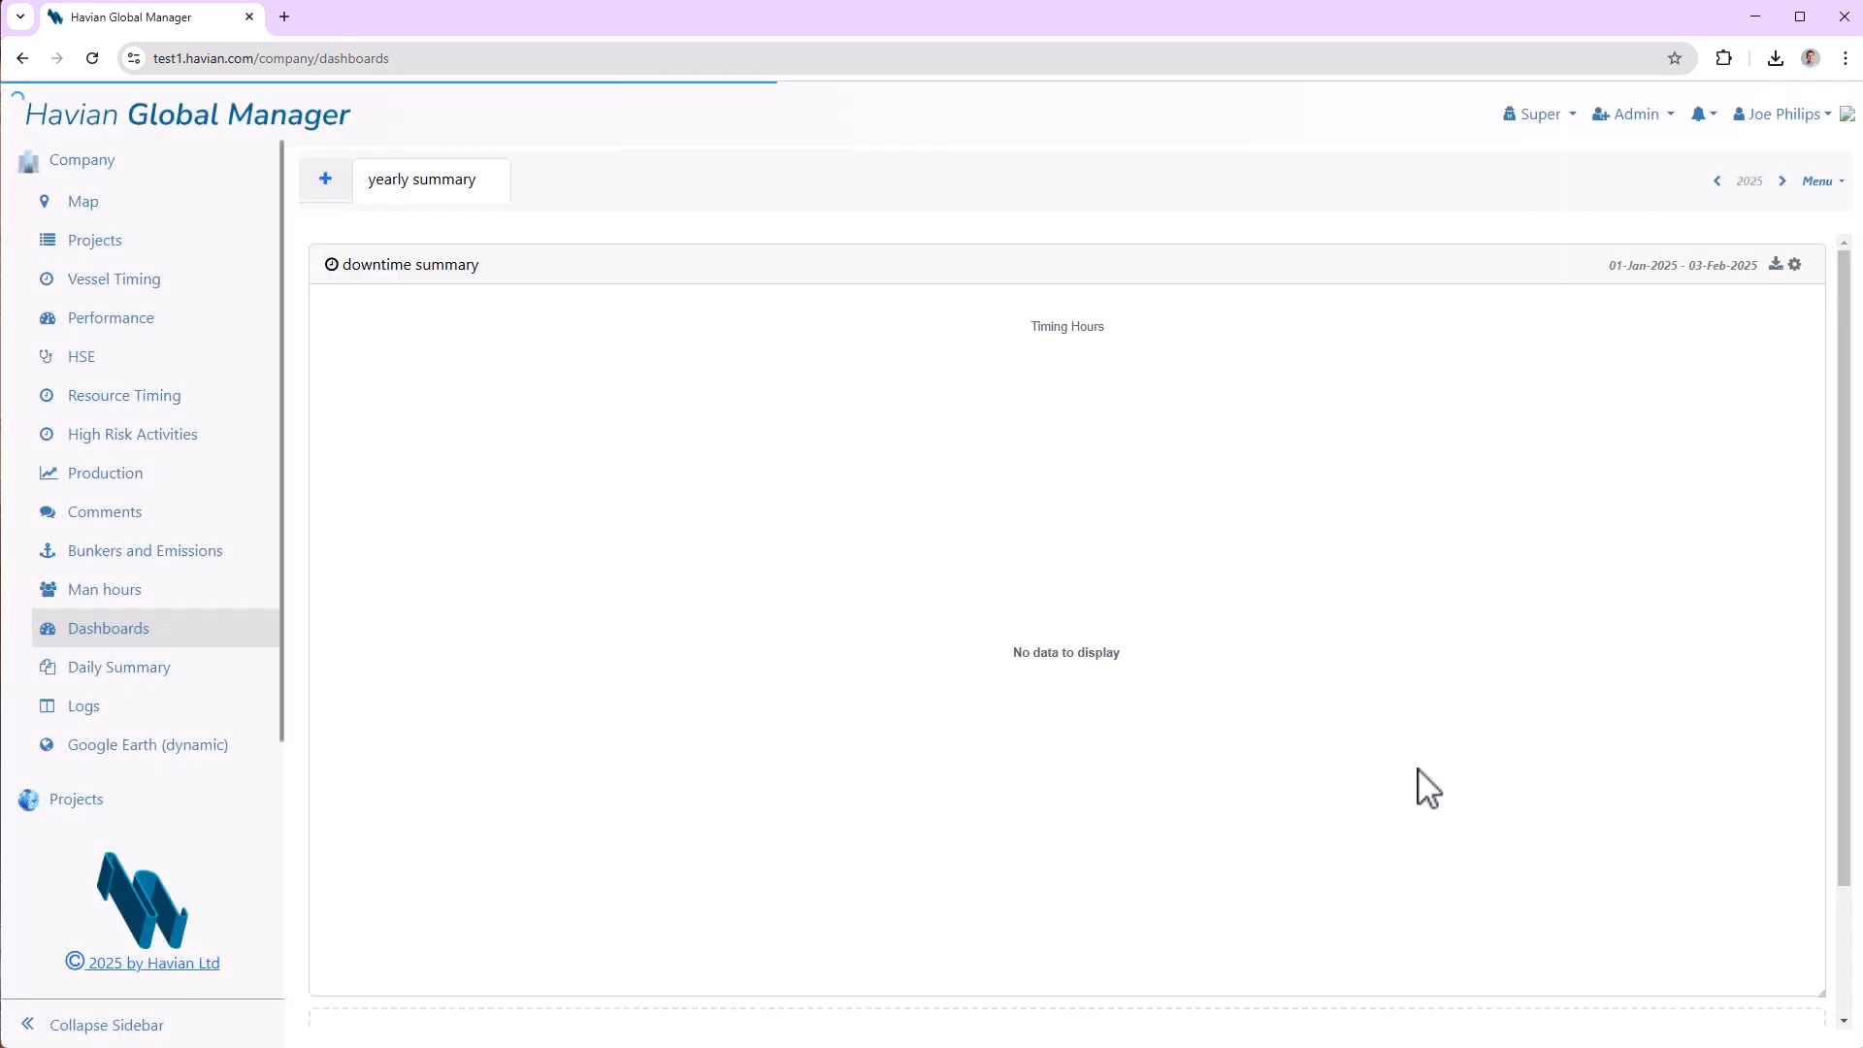
pyautogui.click(1717, 181)
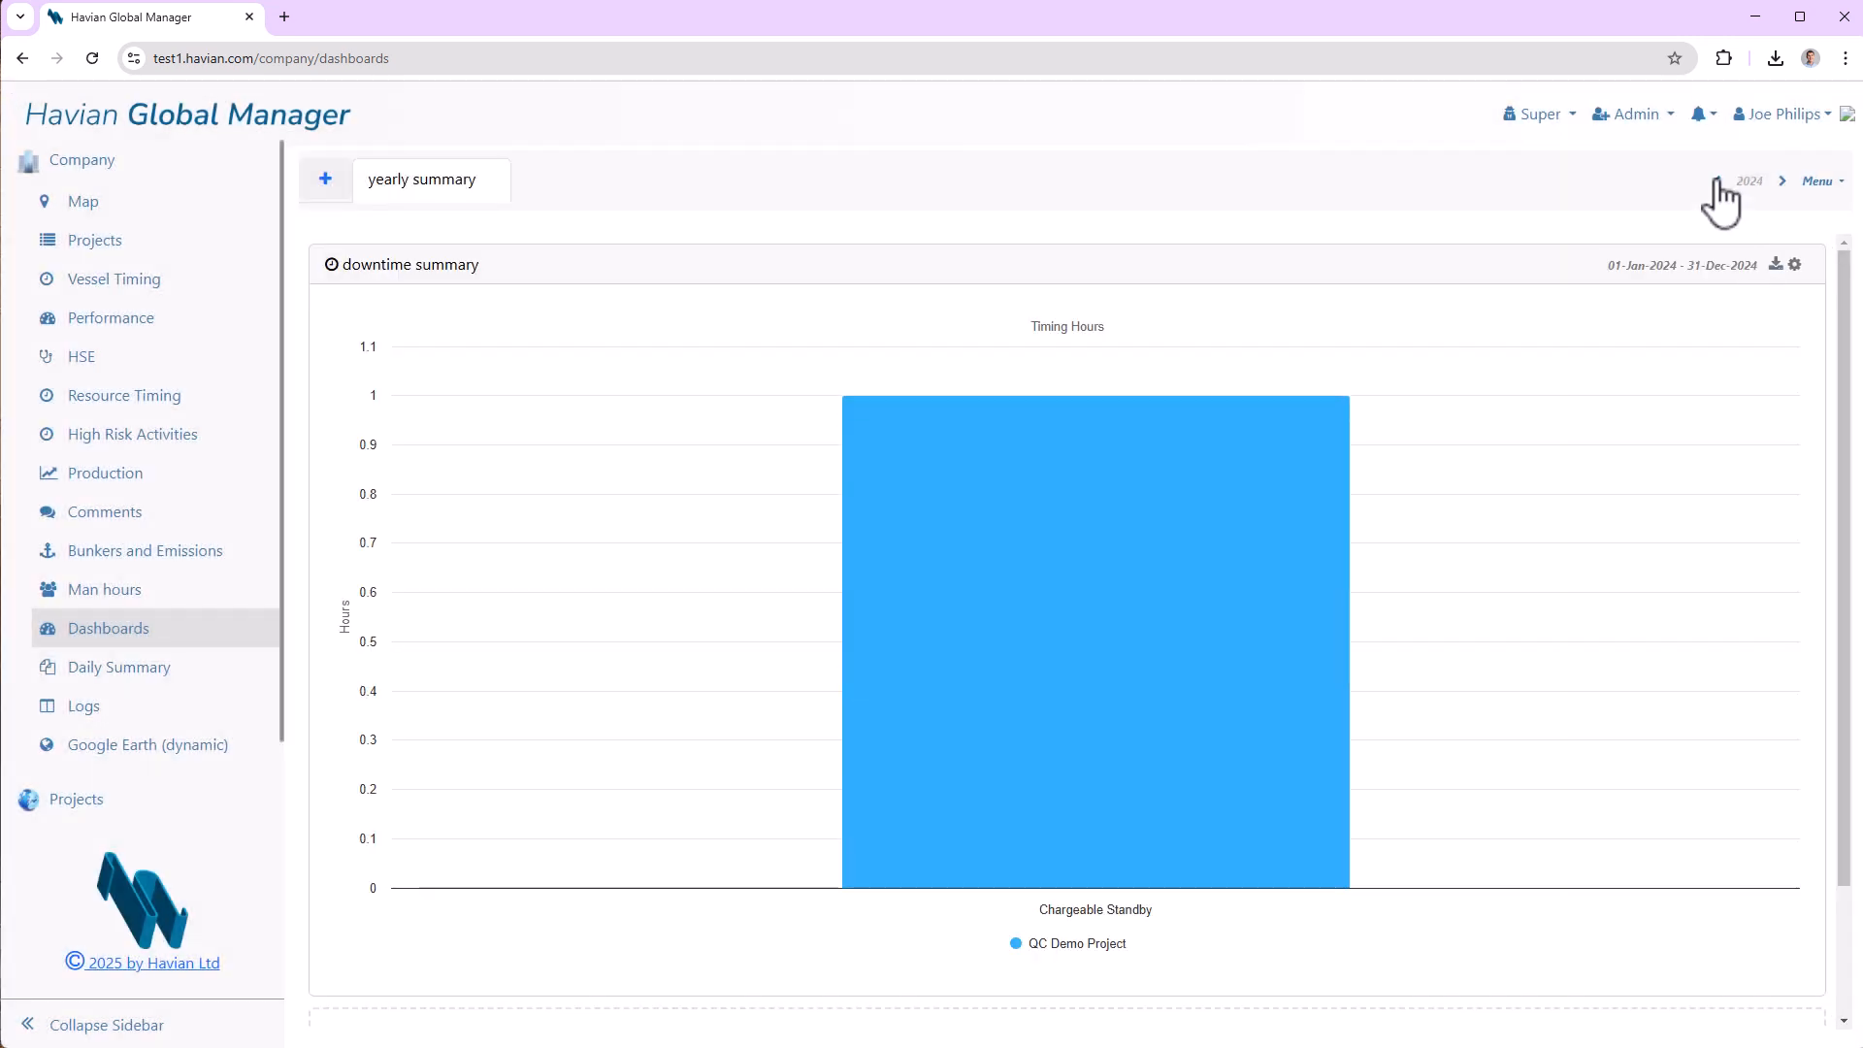
pyautogui.moveTo(1406, 660)
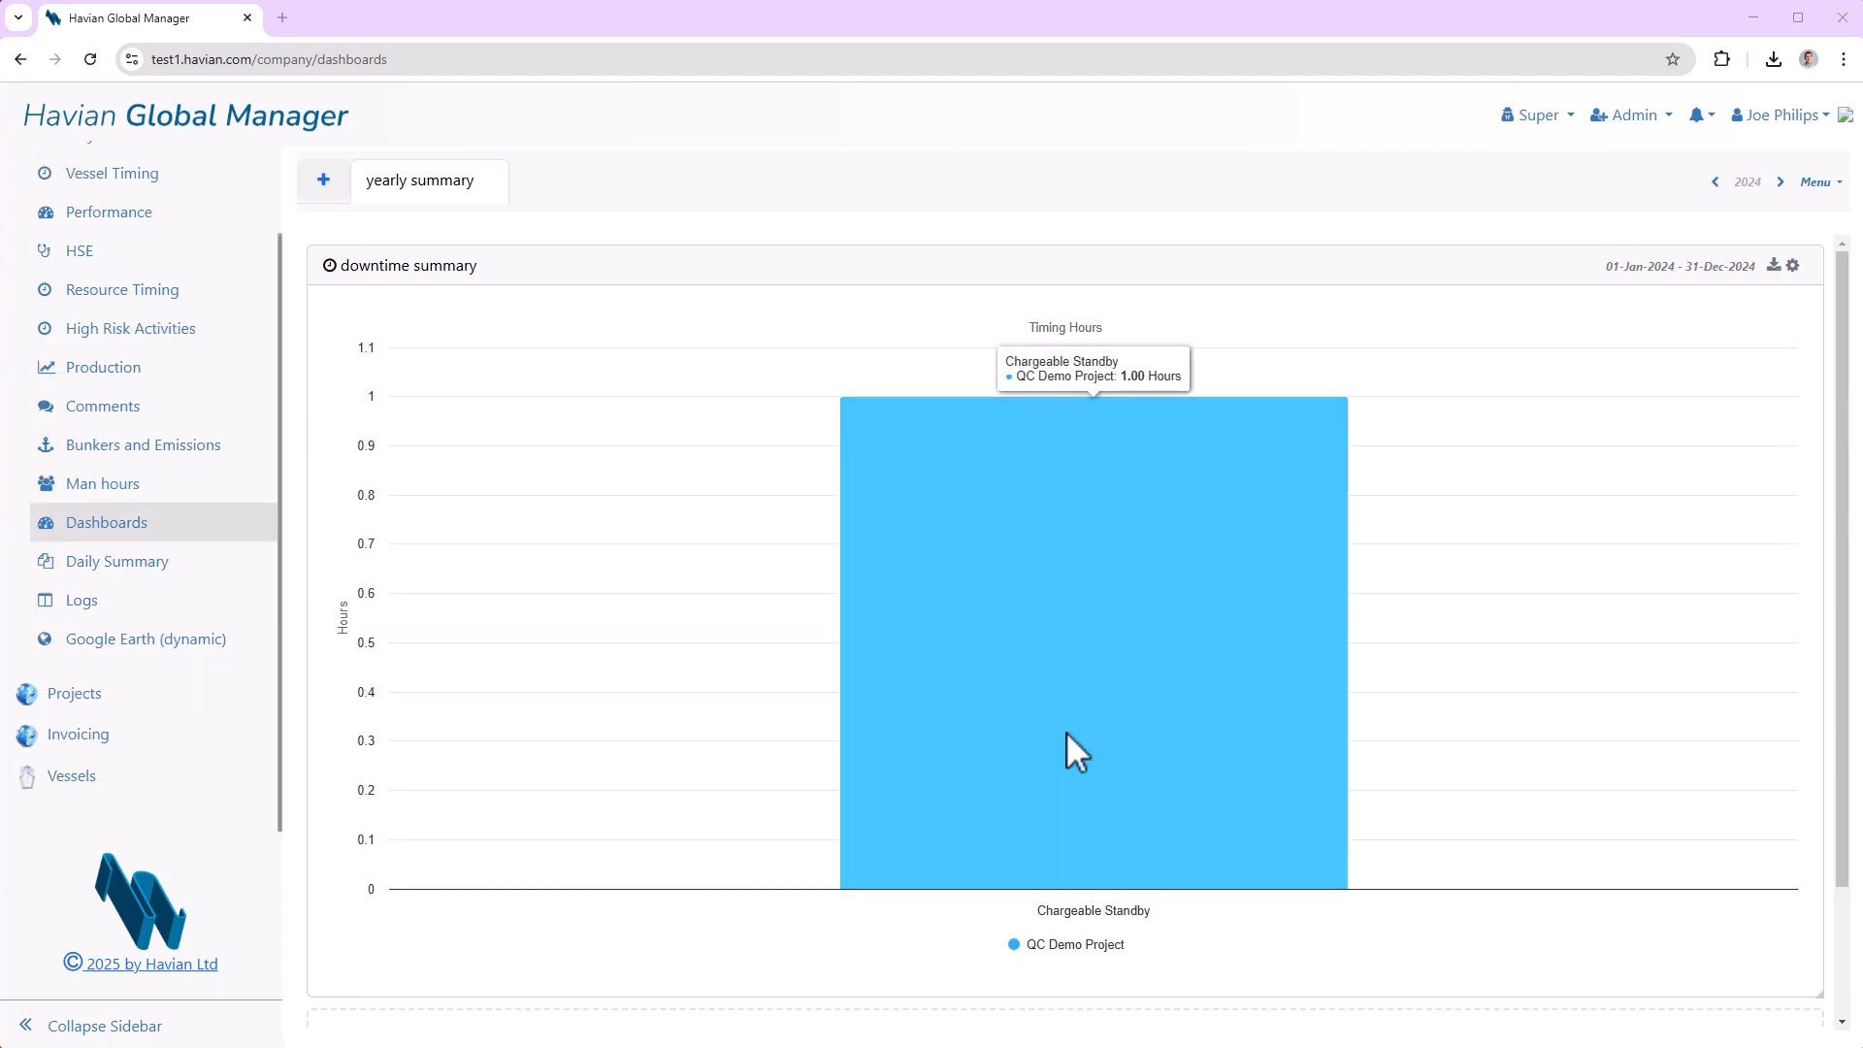
# Open the Streamer survey from the list of all projects
pyautogui.click(185, 692)
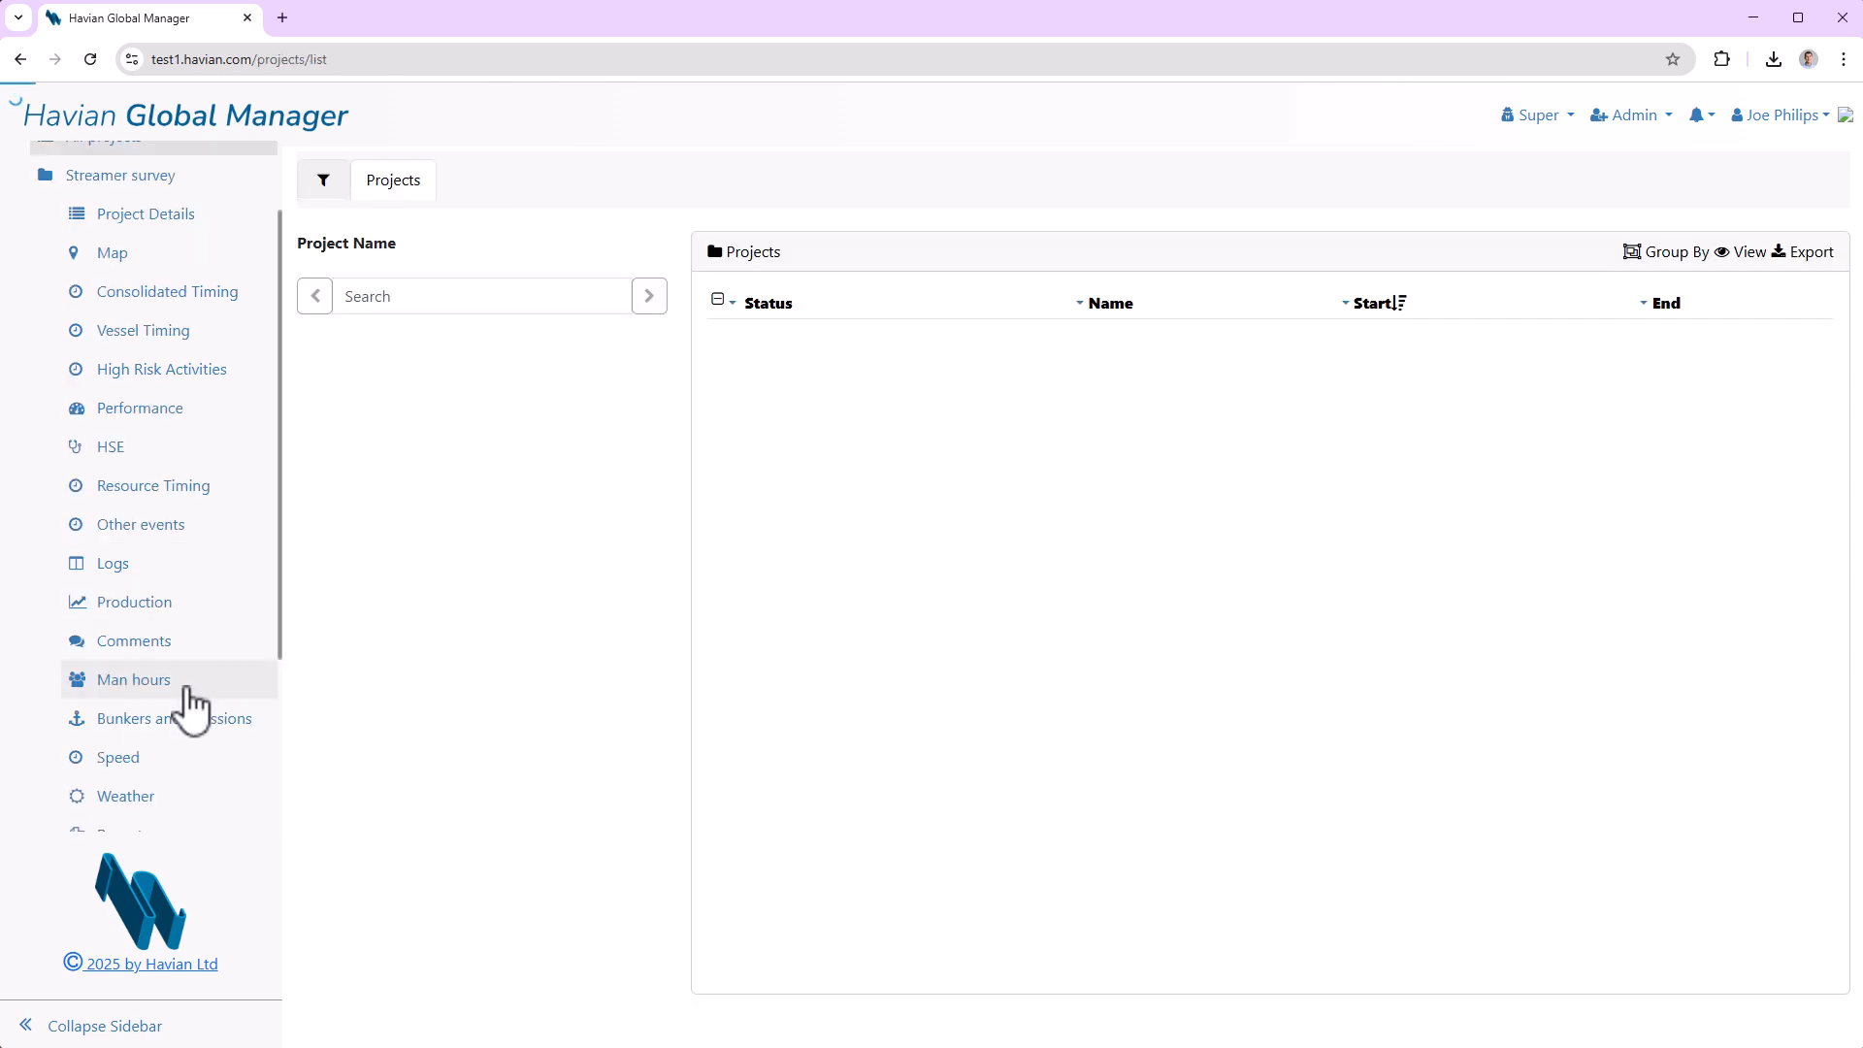
pyautogui.scroll(-3, 199, 603)
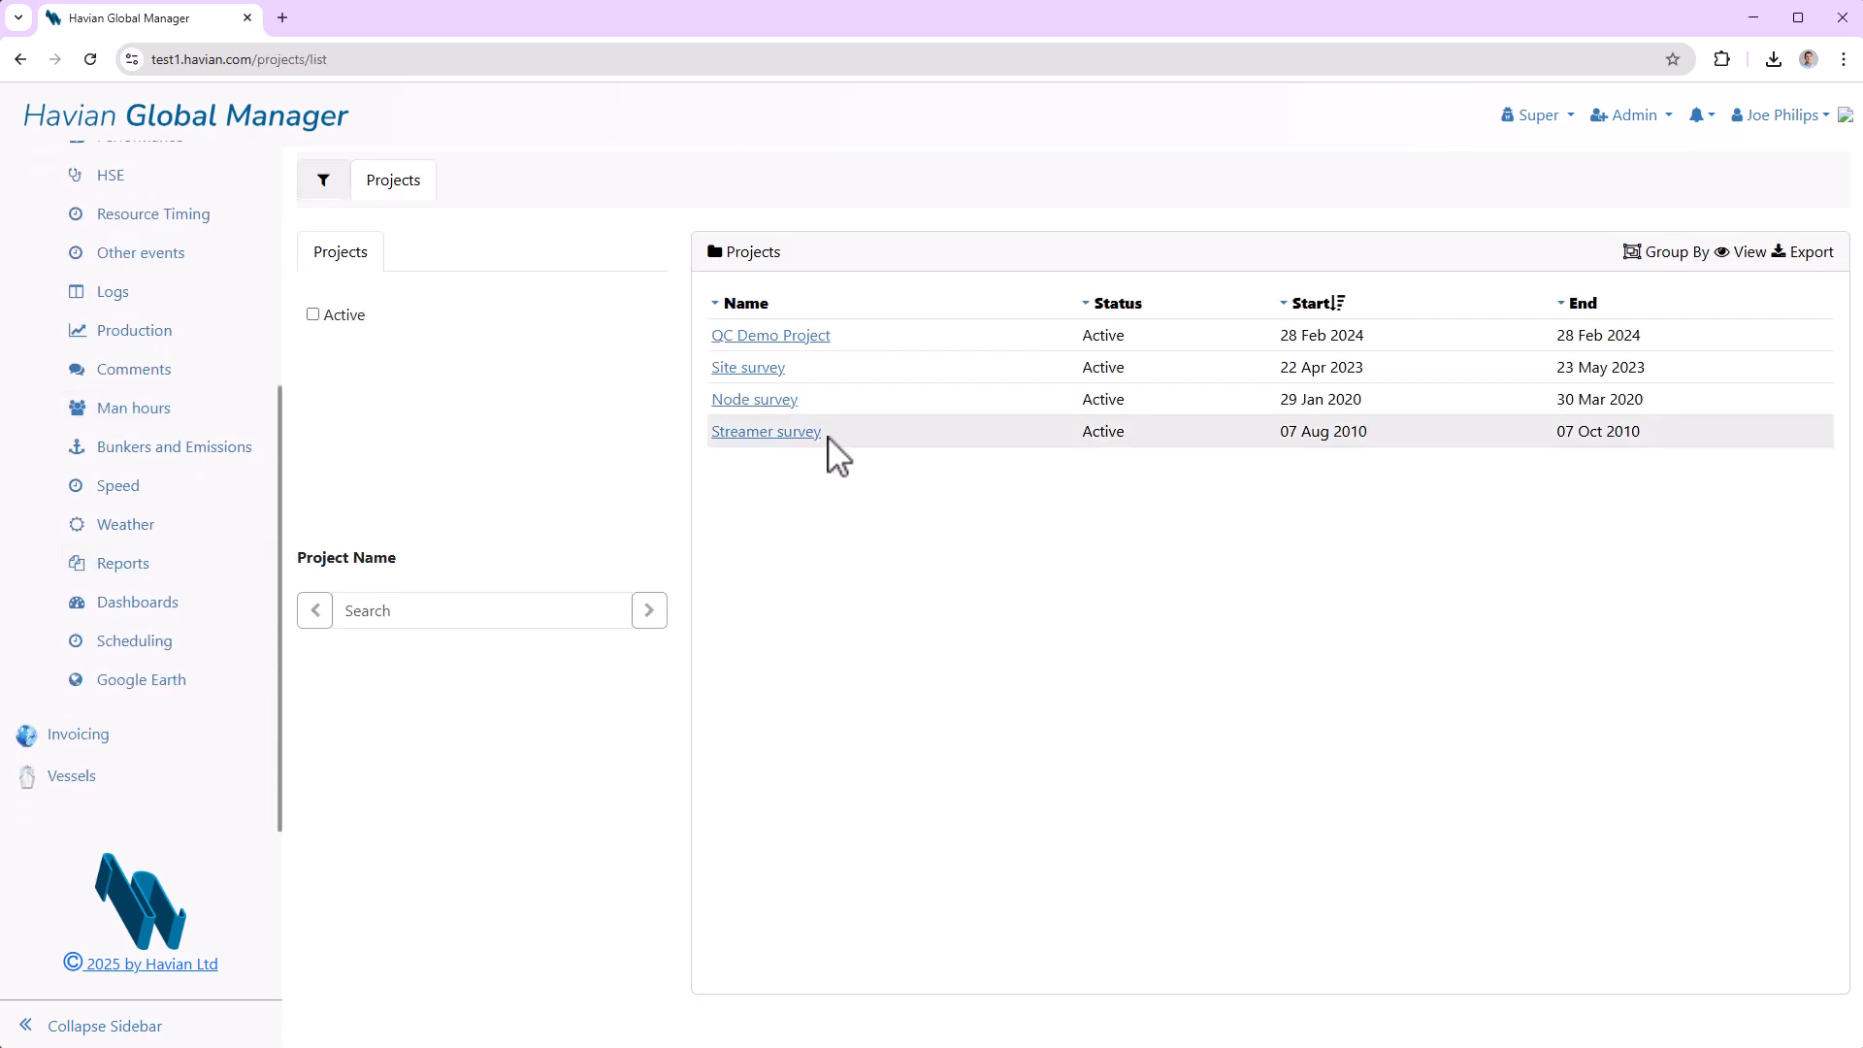
pyautogui.click(798, 432)
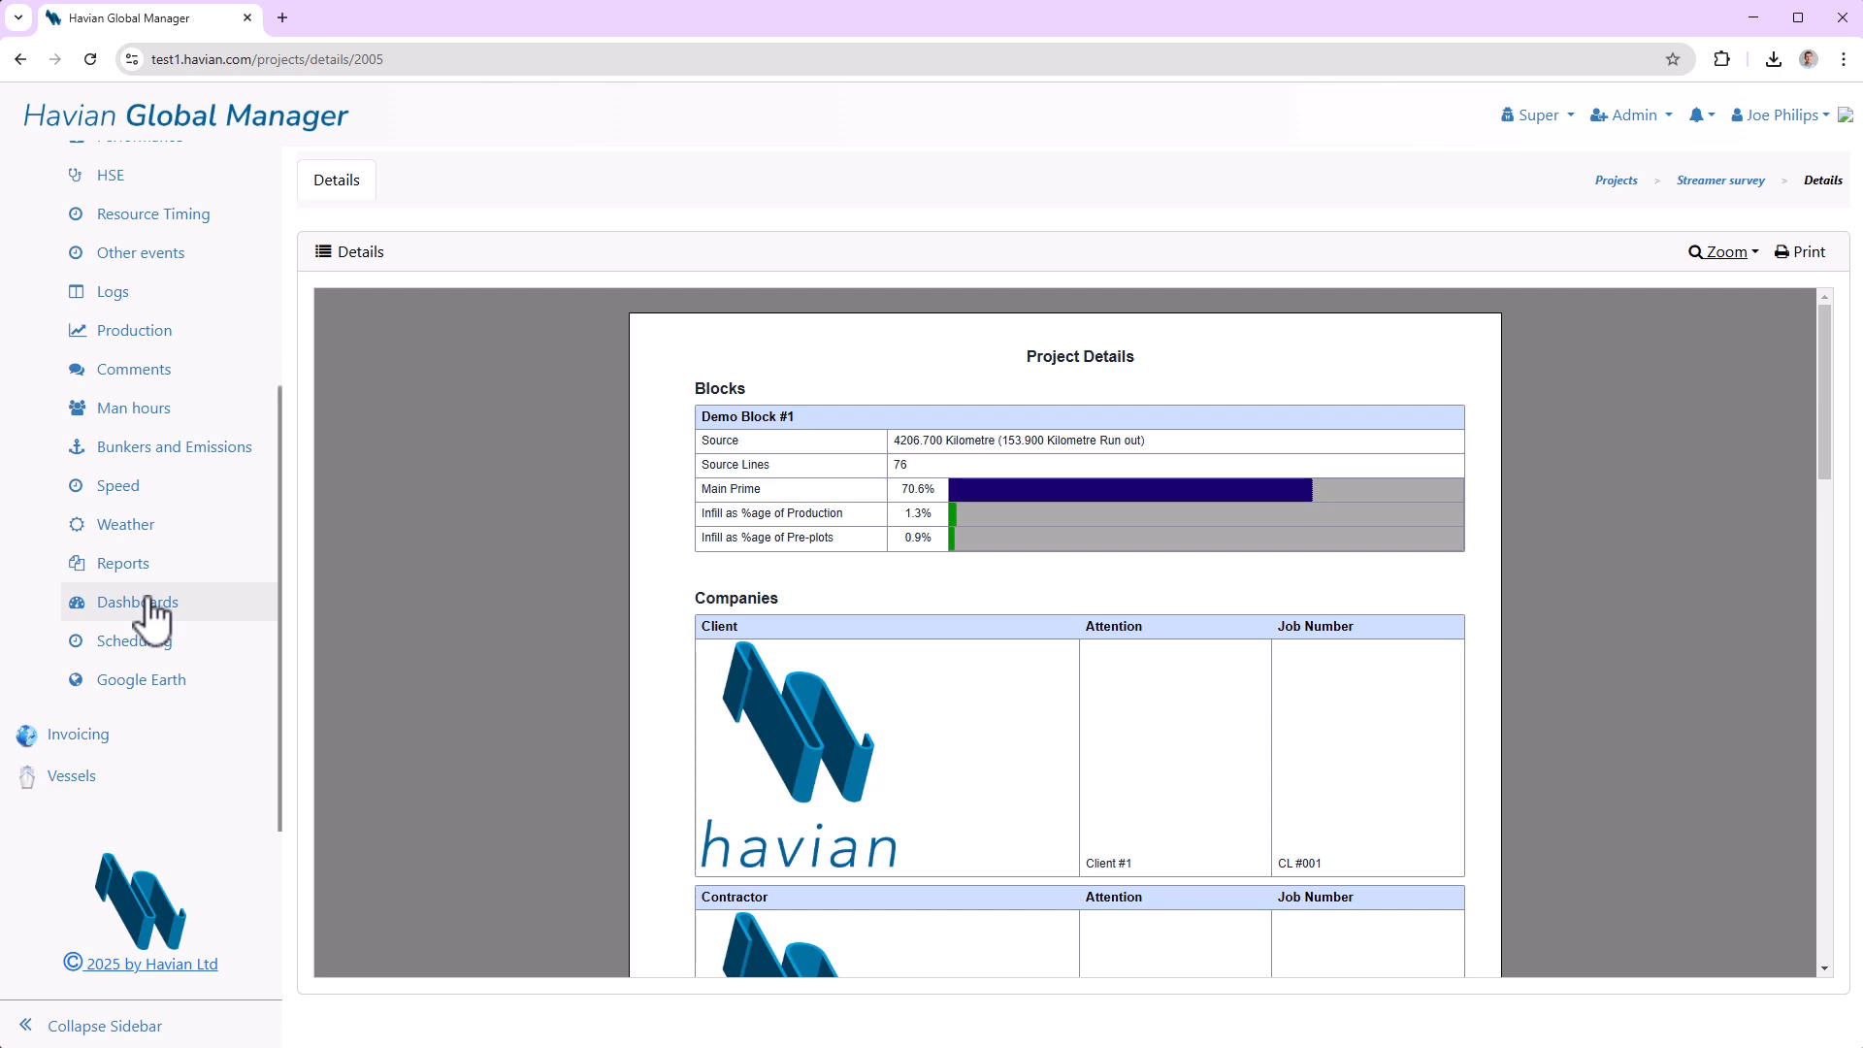
# Create a blank dashboard titled Daily summary for the Streamer survey, with a Daily period and the Report style
pyautogui.click(151, 602)
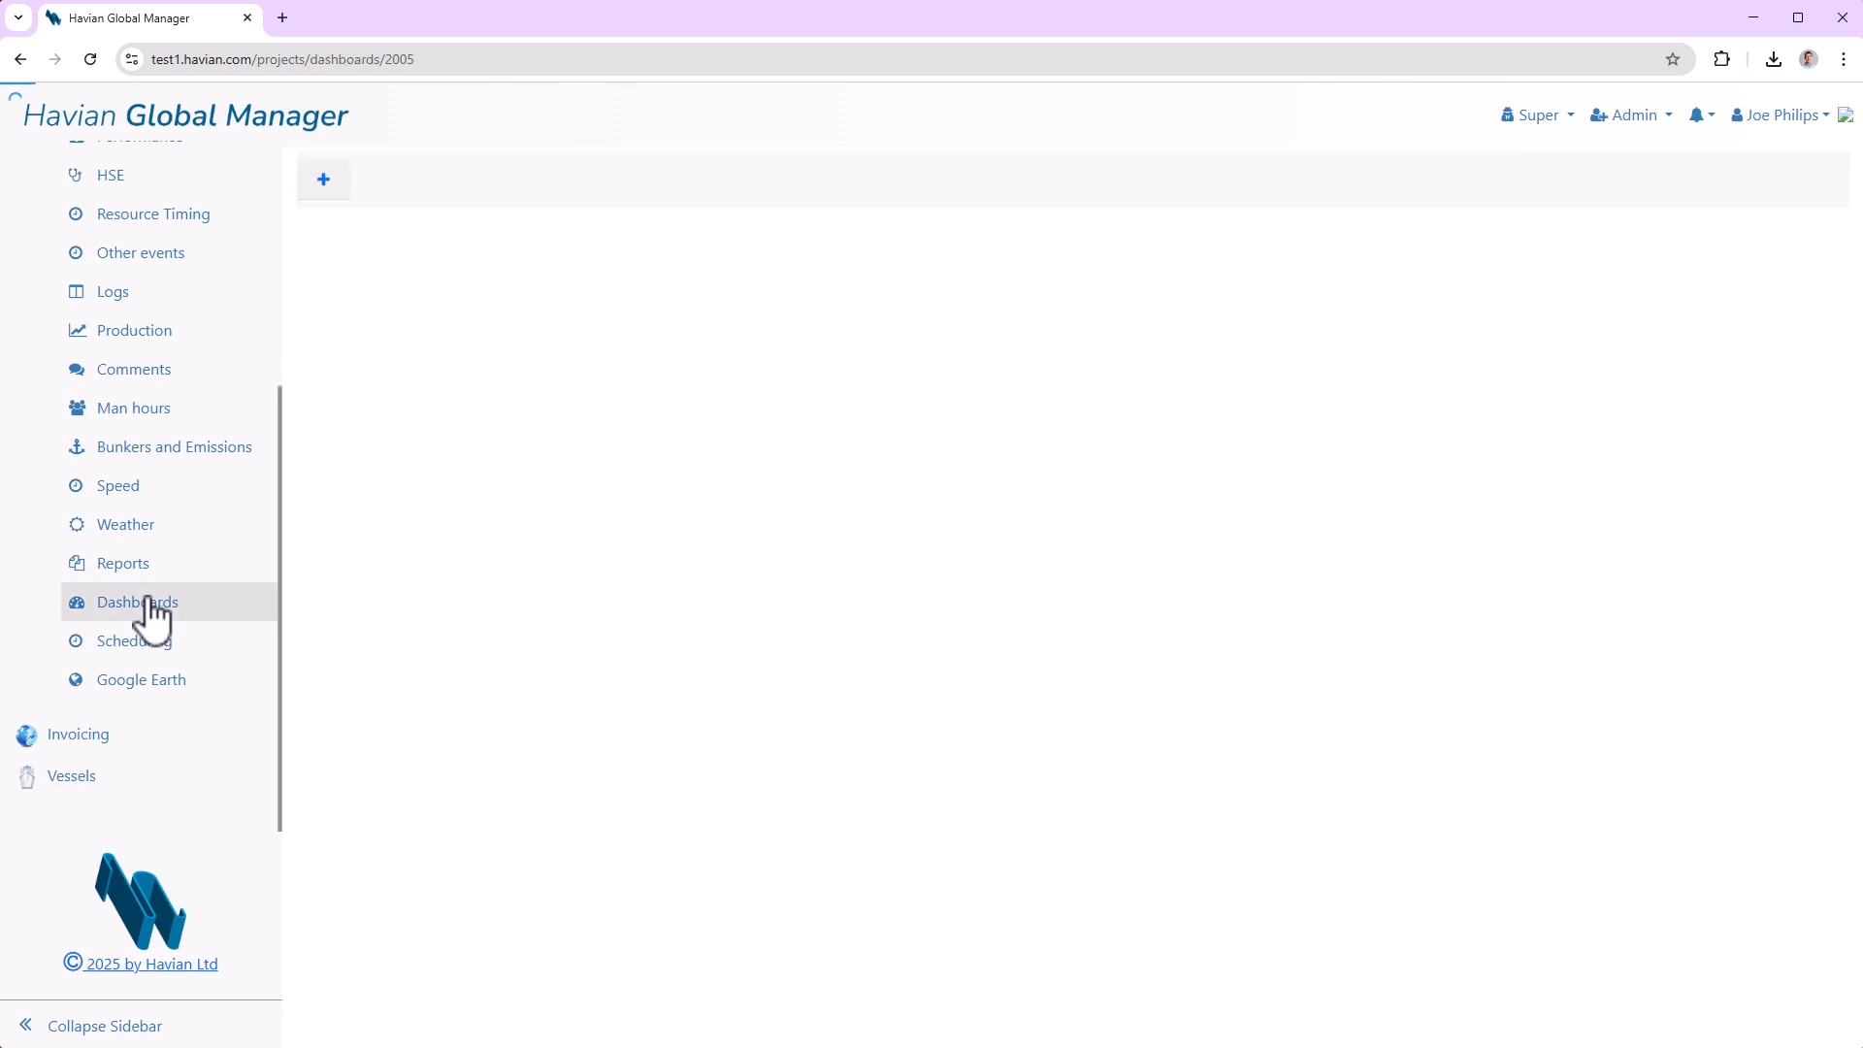
pyautogui.click(333, 194)
pyautogui.click(640, 325)
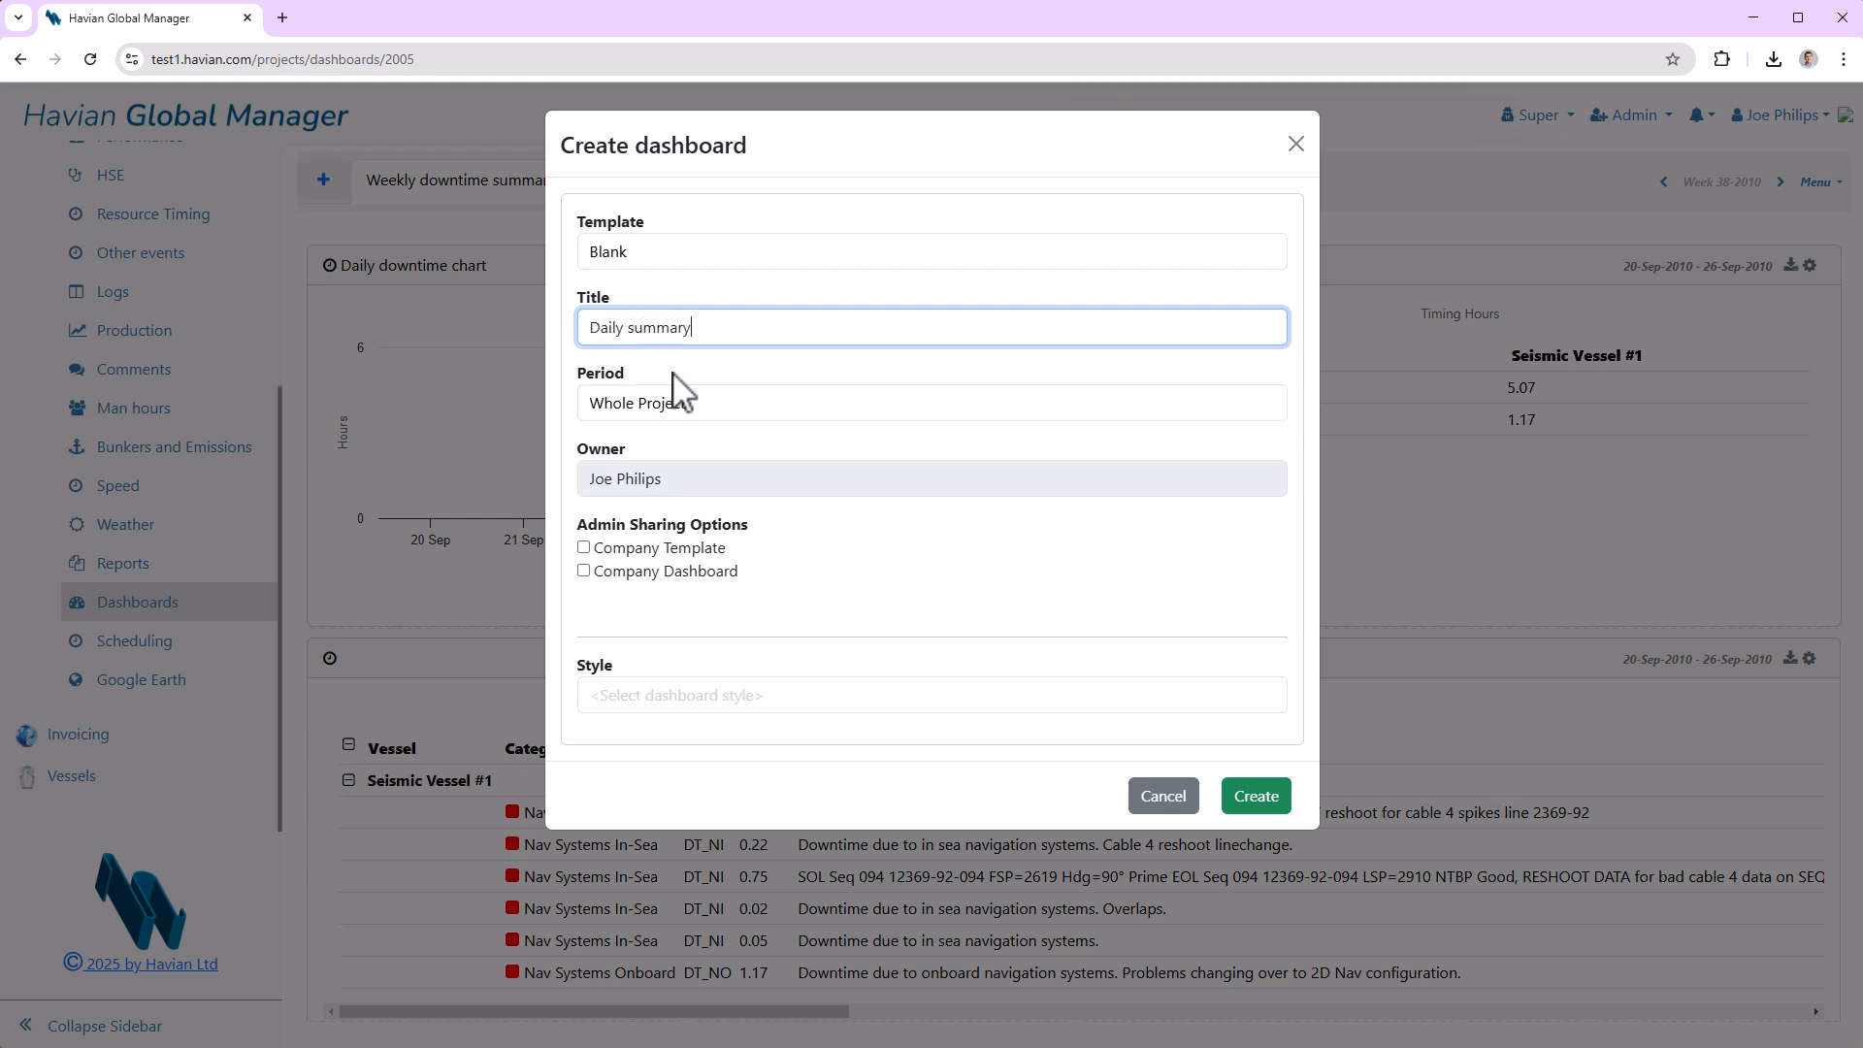
pyautogui.click(674, 403)
pyautogui.click(676, 434)
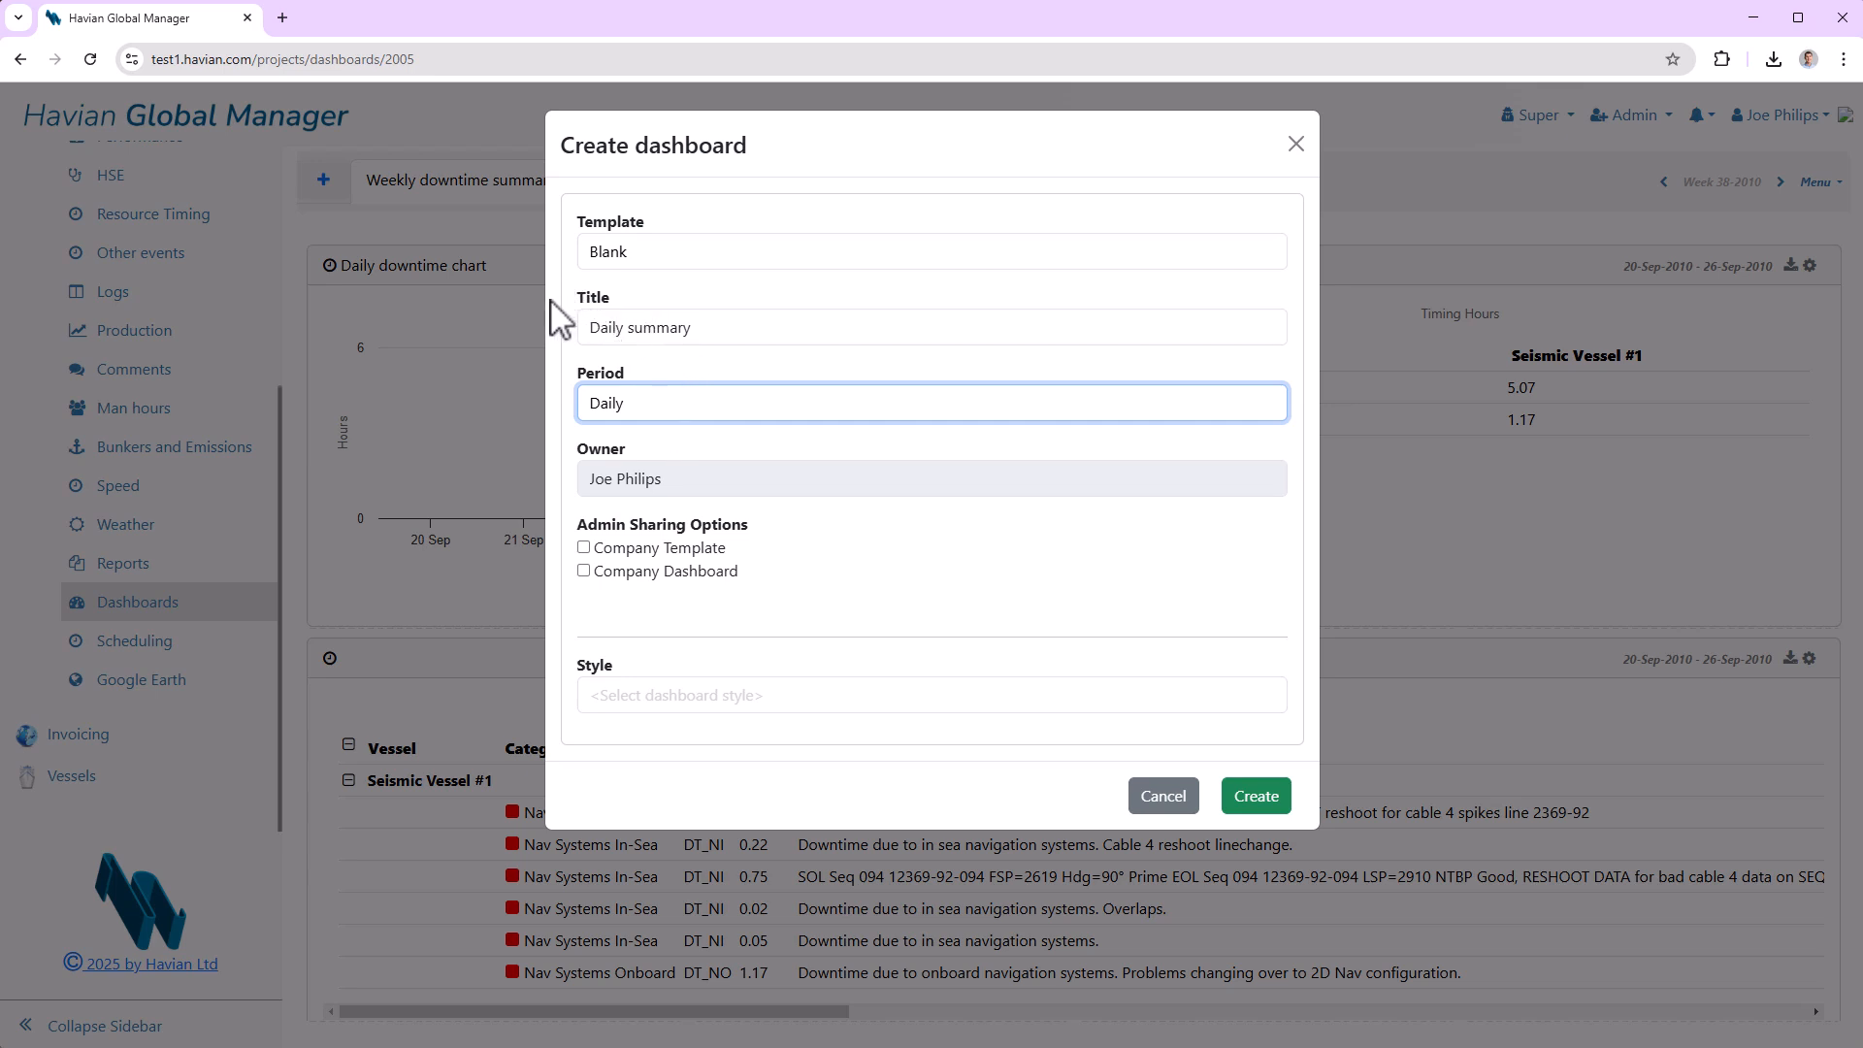
pyautogui.click(813, 699)
pyautogui.click(813, 757)
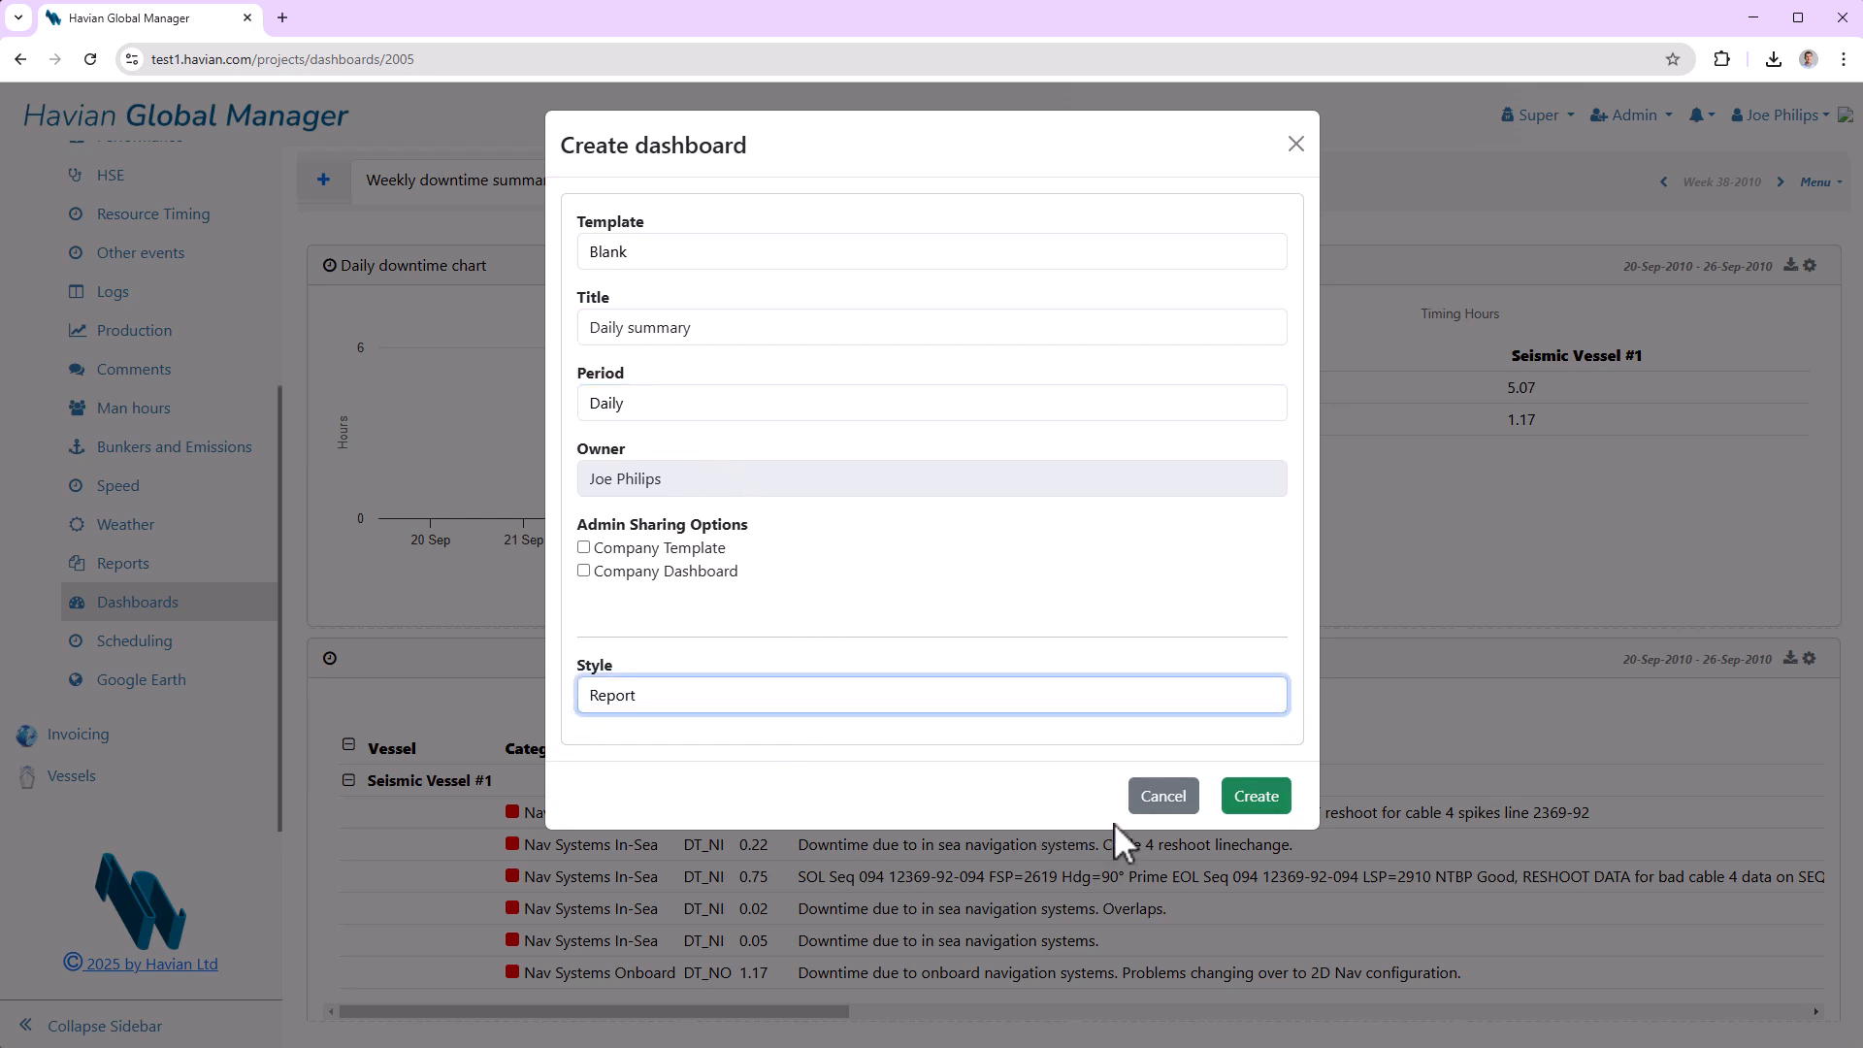
pyautogui.click(1262, 798)
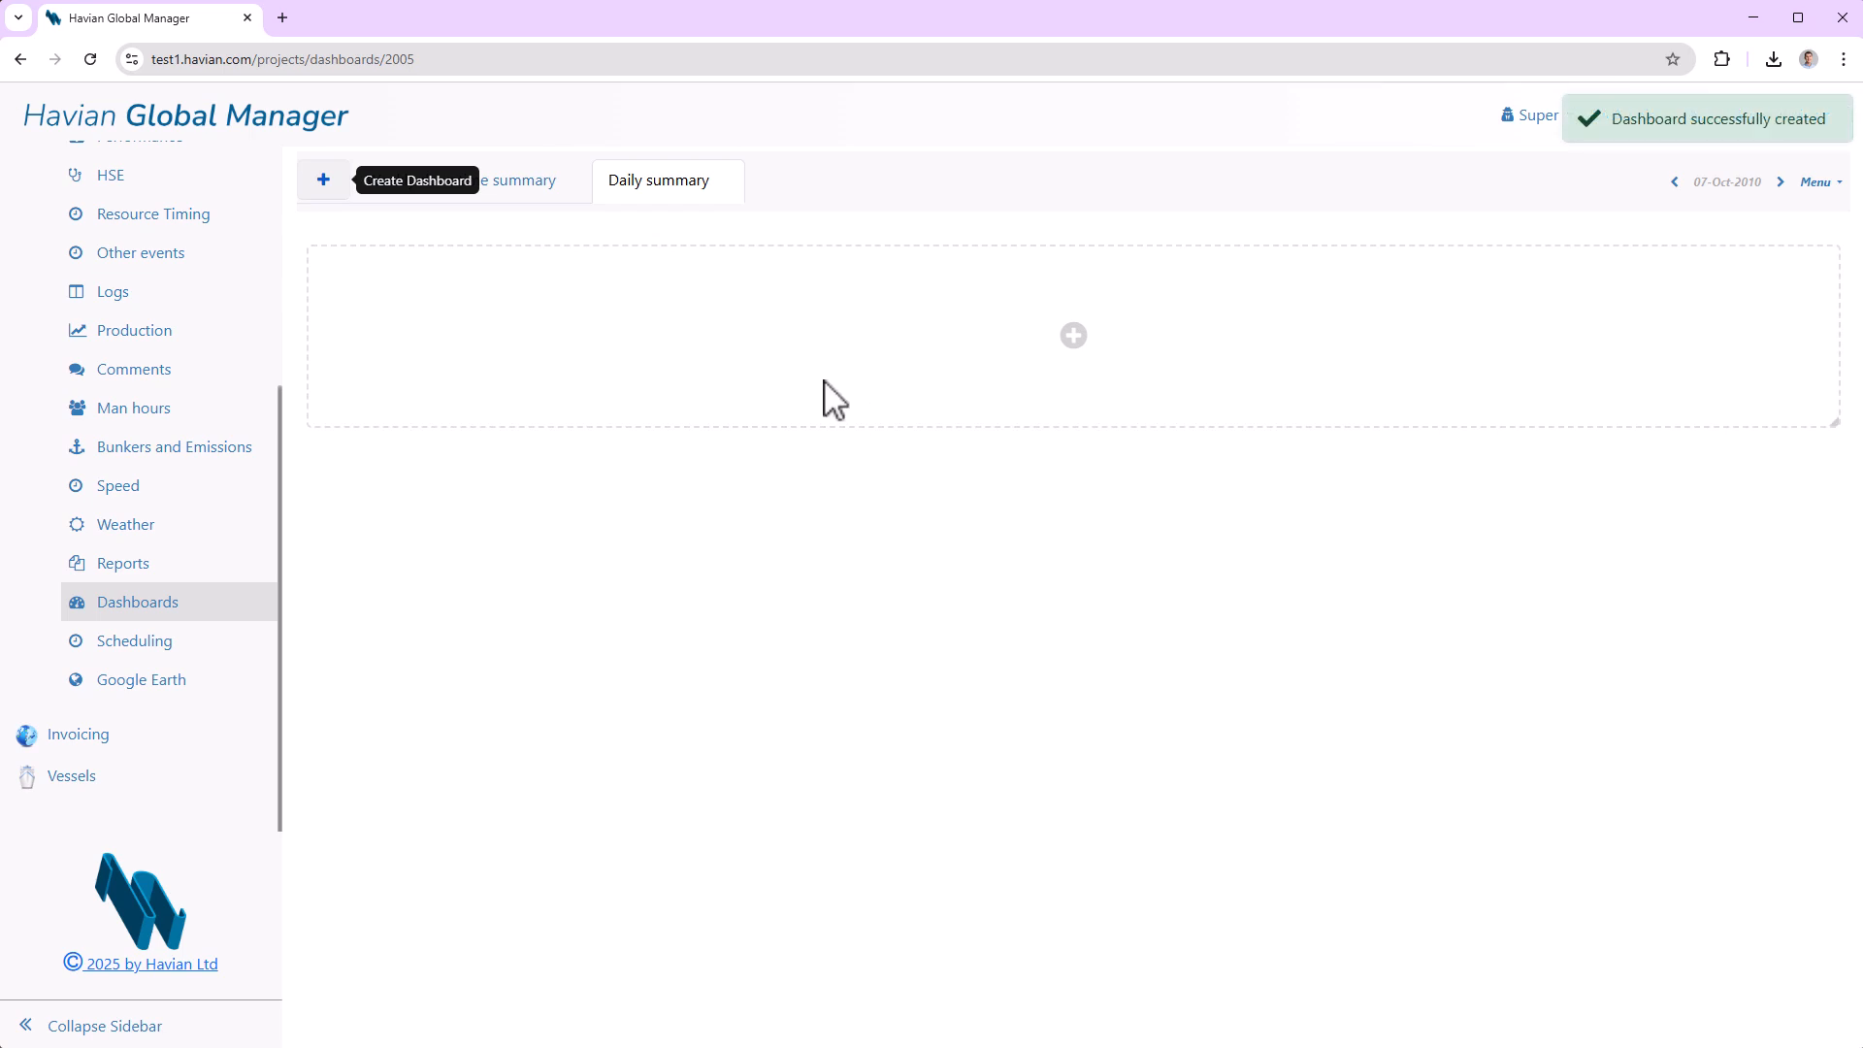
# Add a widget from the Blank template to the Daily summary dashboard and set its type to Production
pyautogui.click(1074, 335)
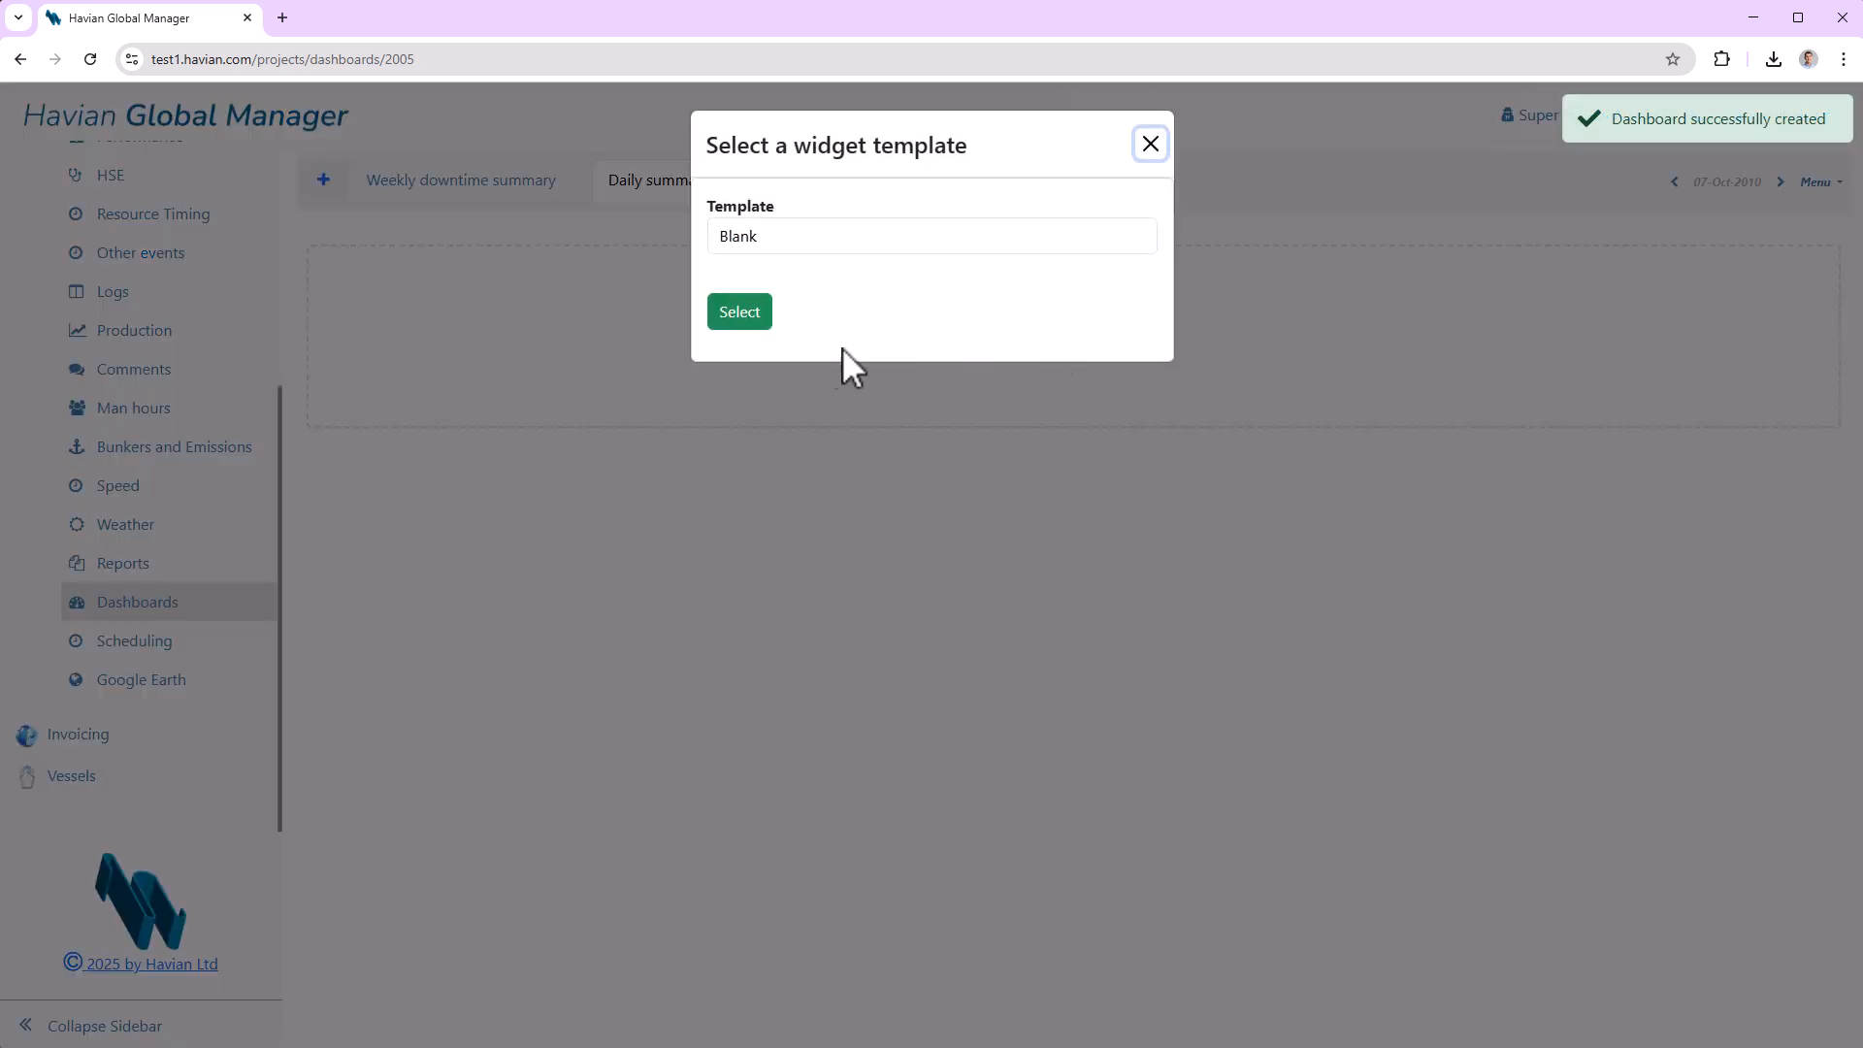
pyautogui.click(739, 317)
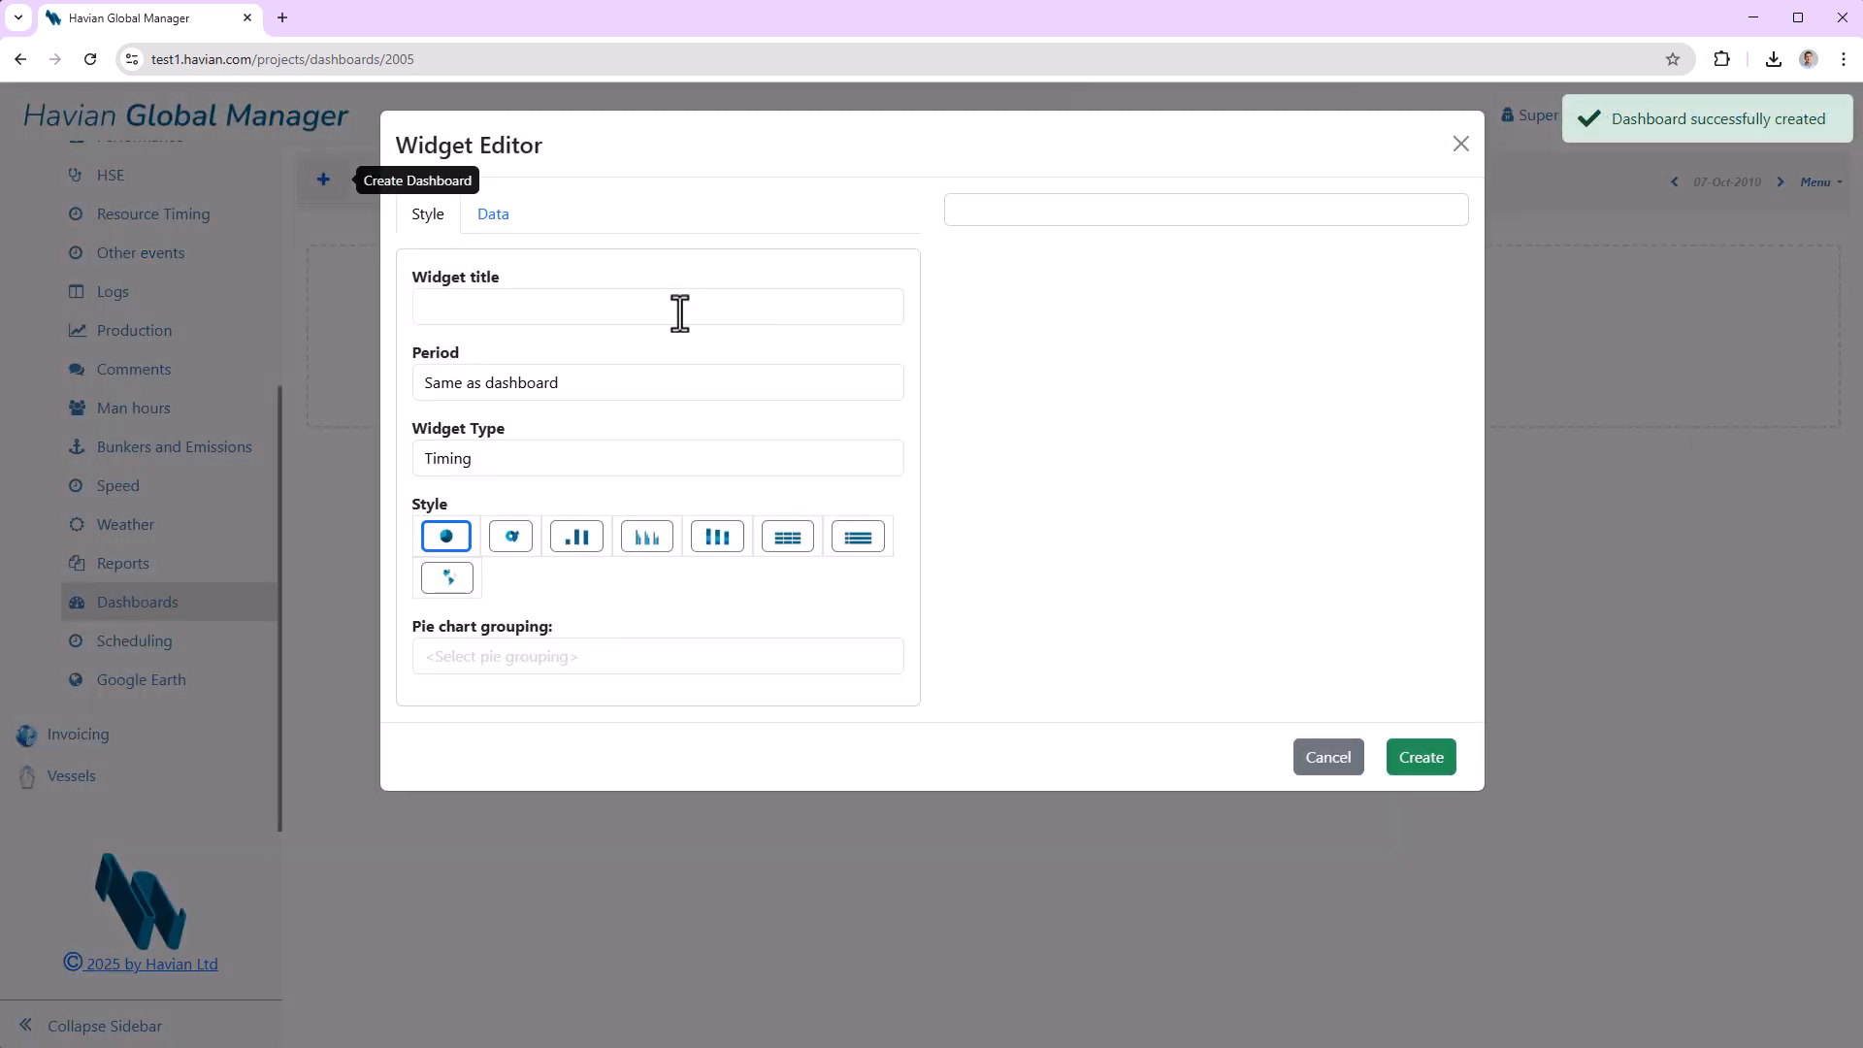
pyautogui.click(452, 457)
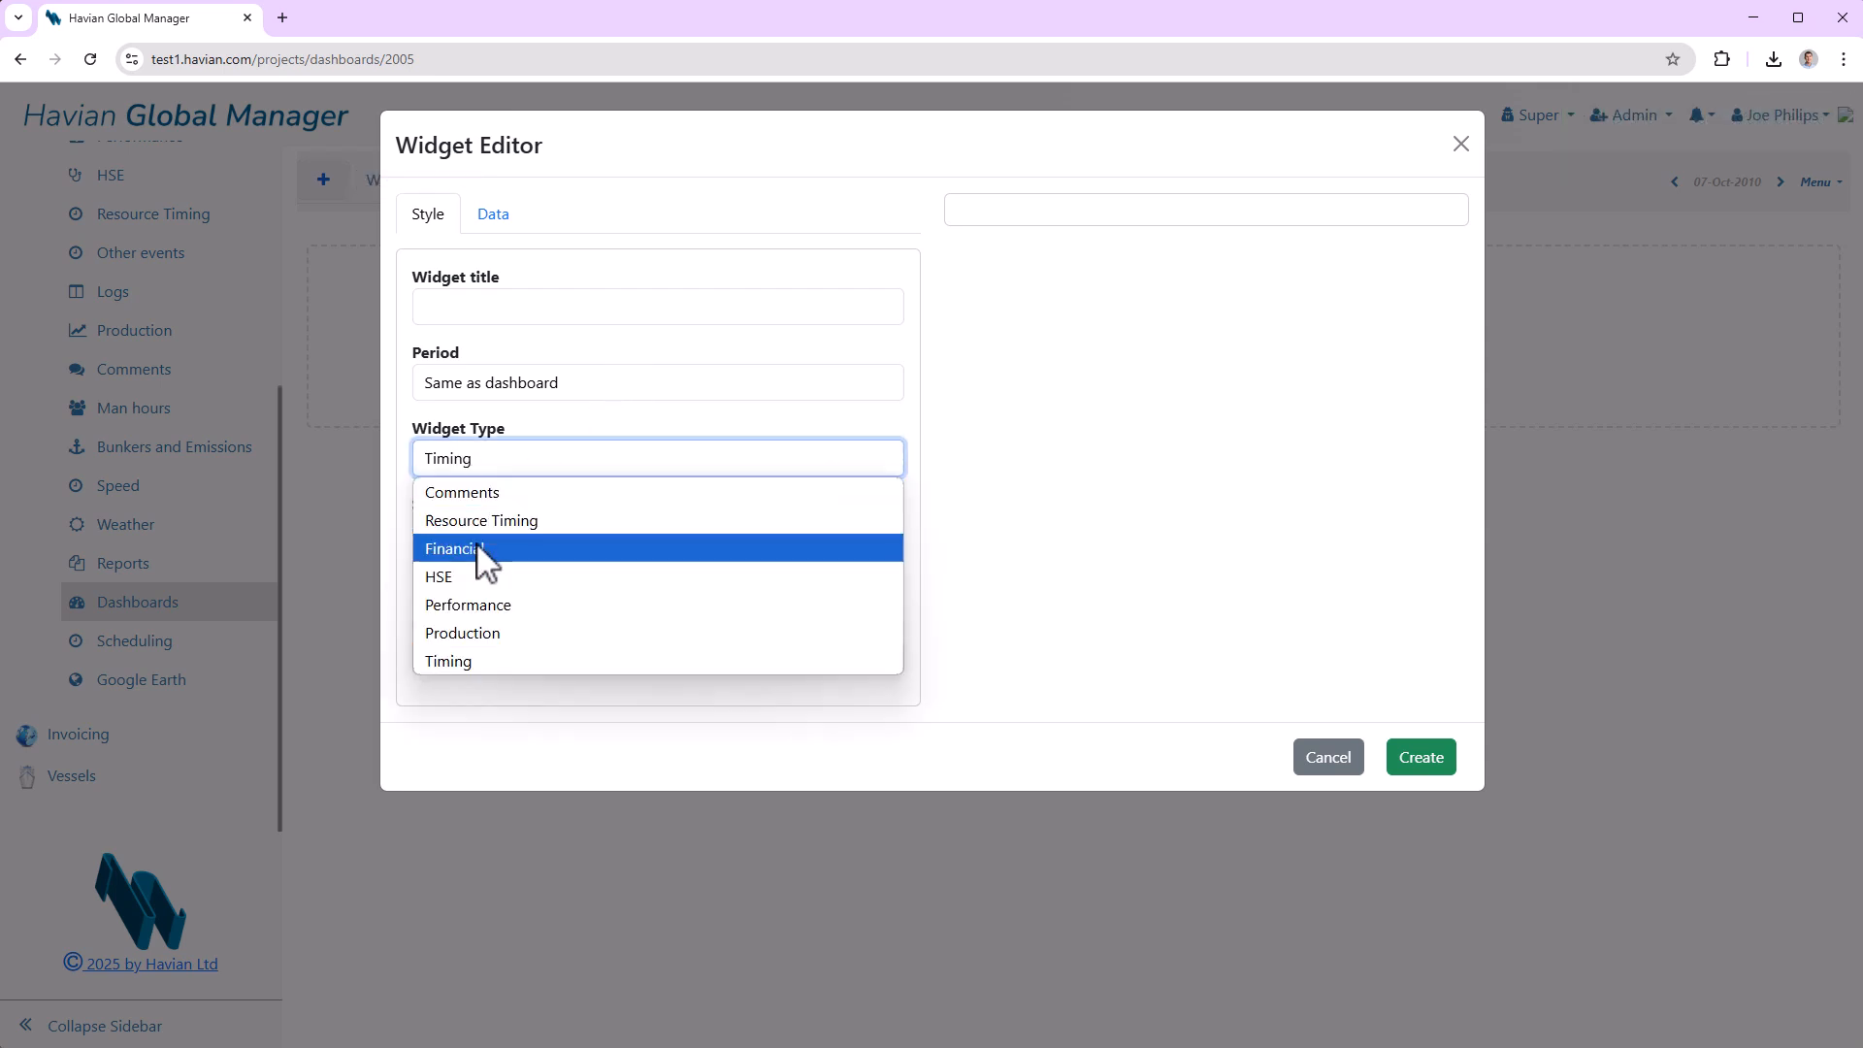
pyautogui.click(498, 634)
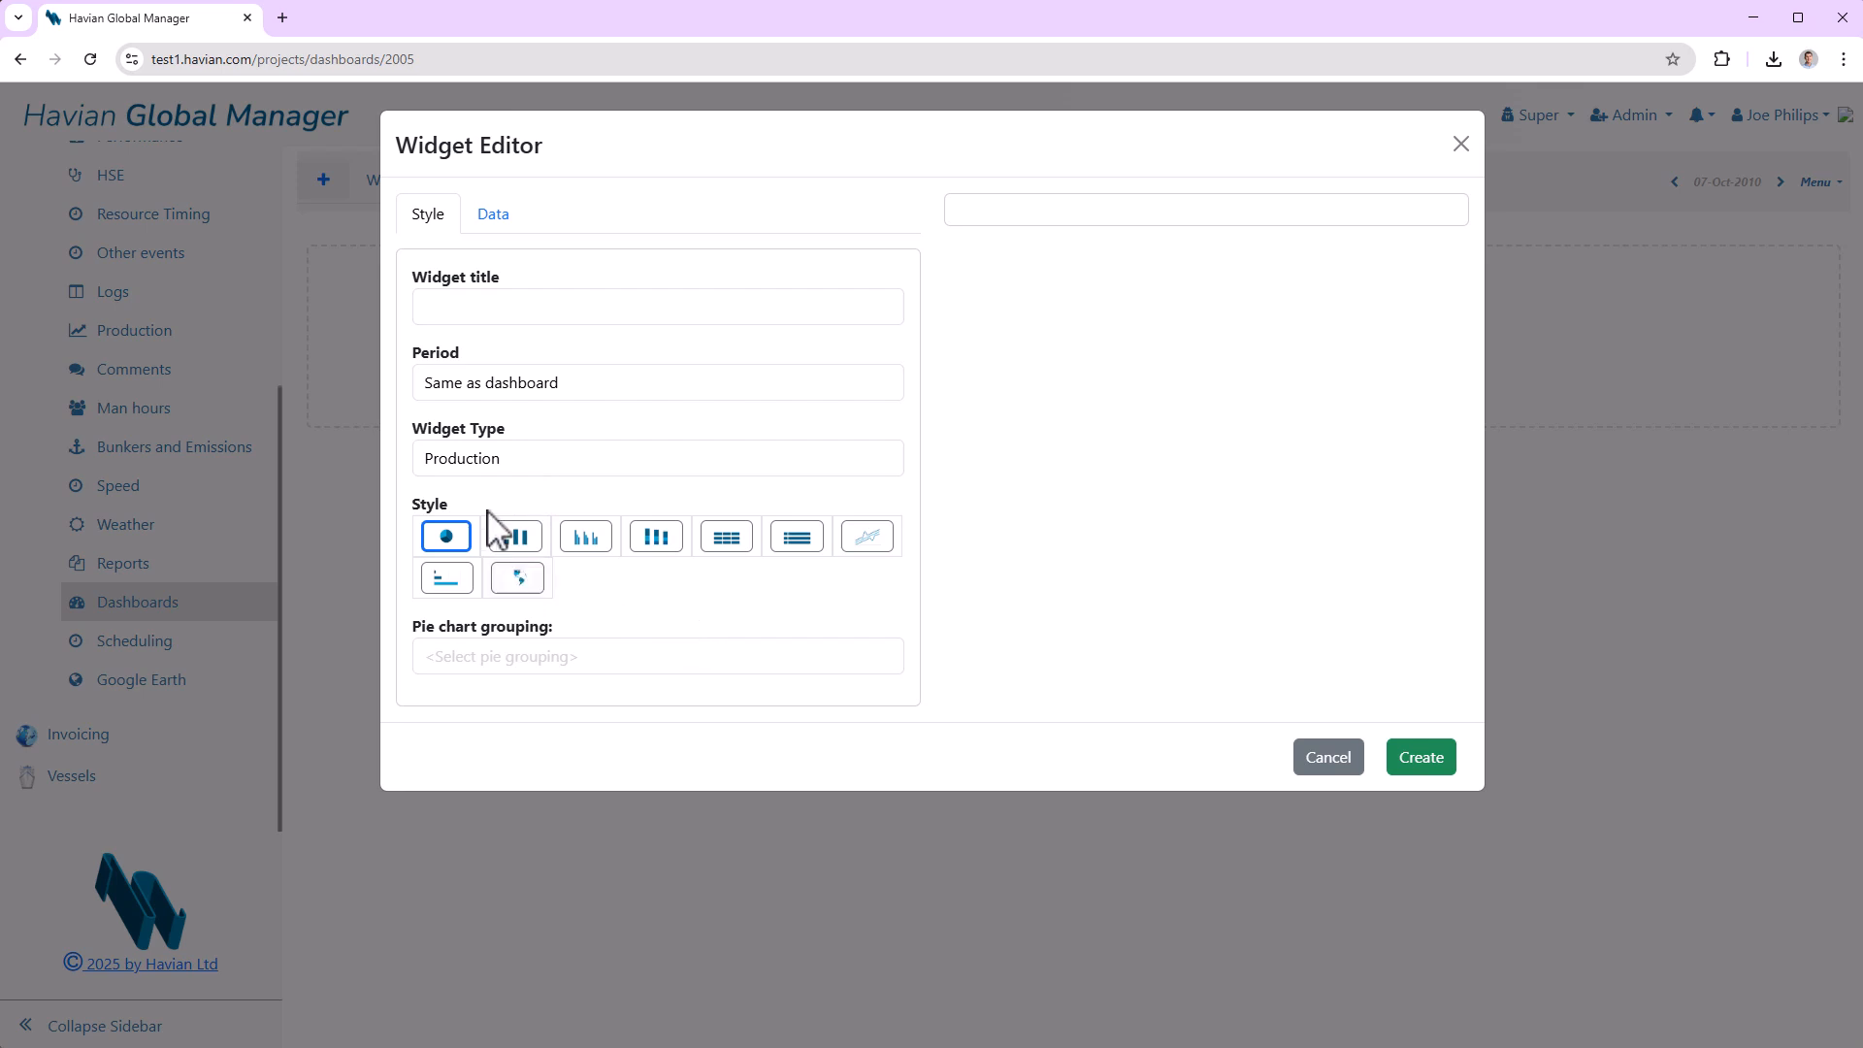
# Make the widget a stacked bar chart grouped by Daily with Production Type as the secondary grouping, and create it
pyautogui.click(654, 537)
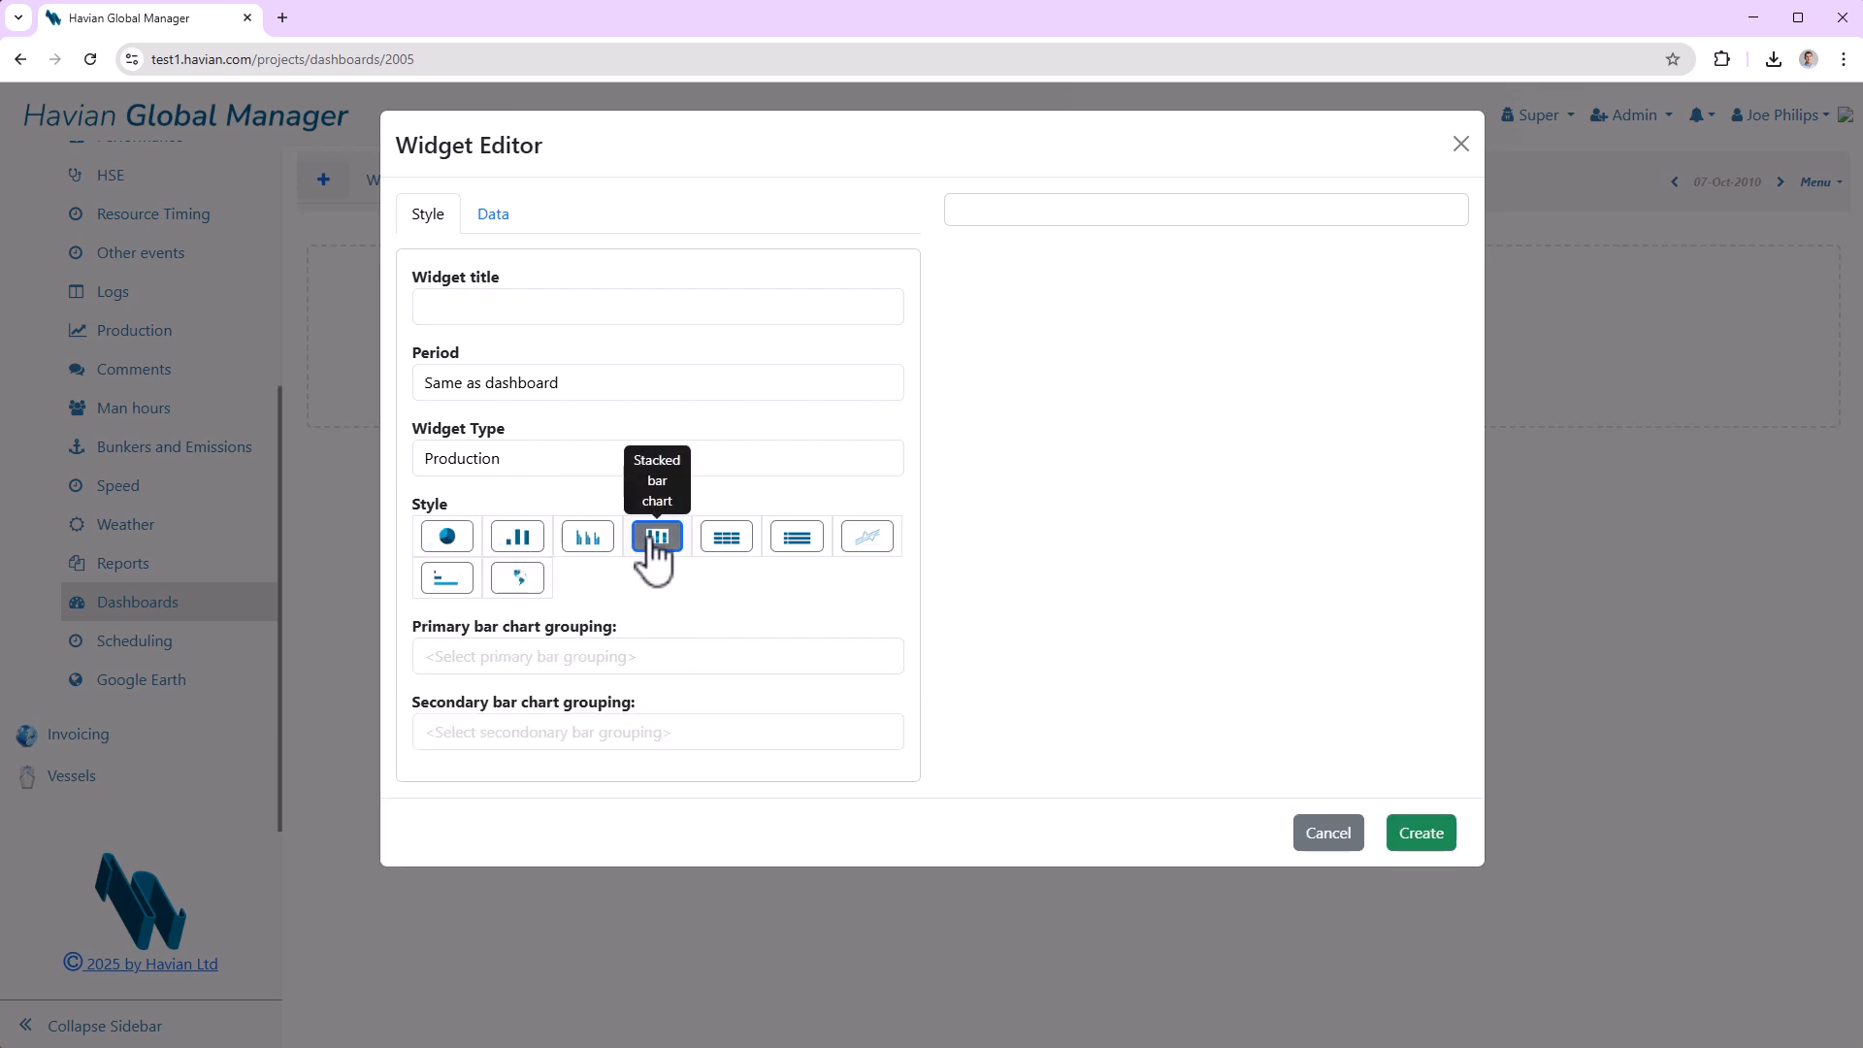
pyautogui.click(628, 670)
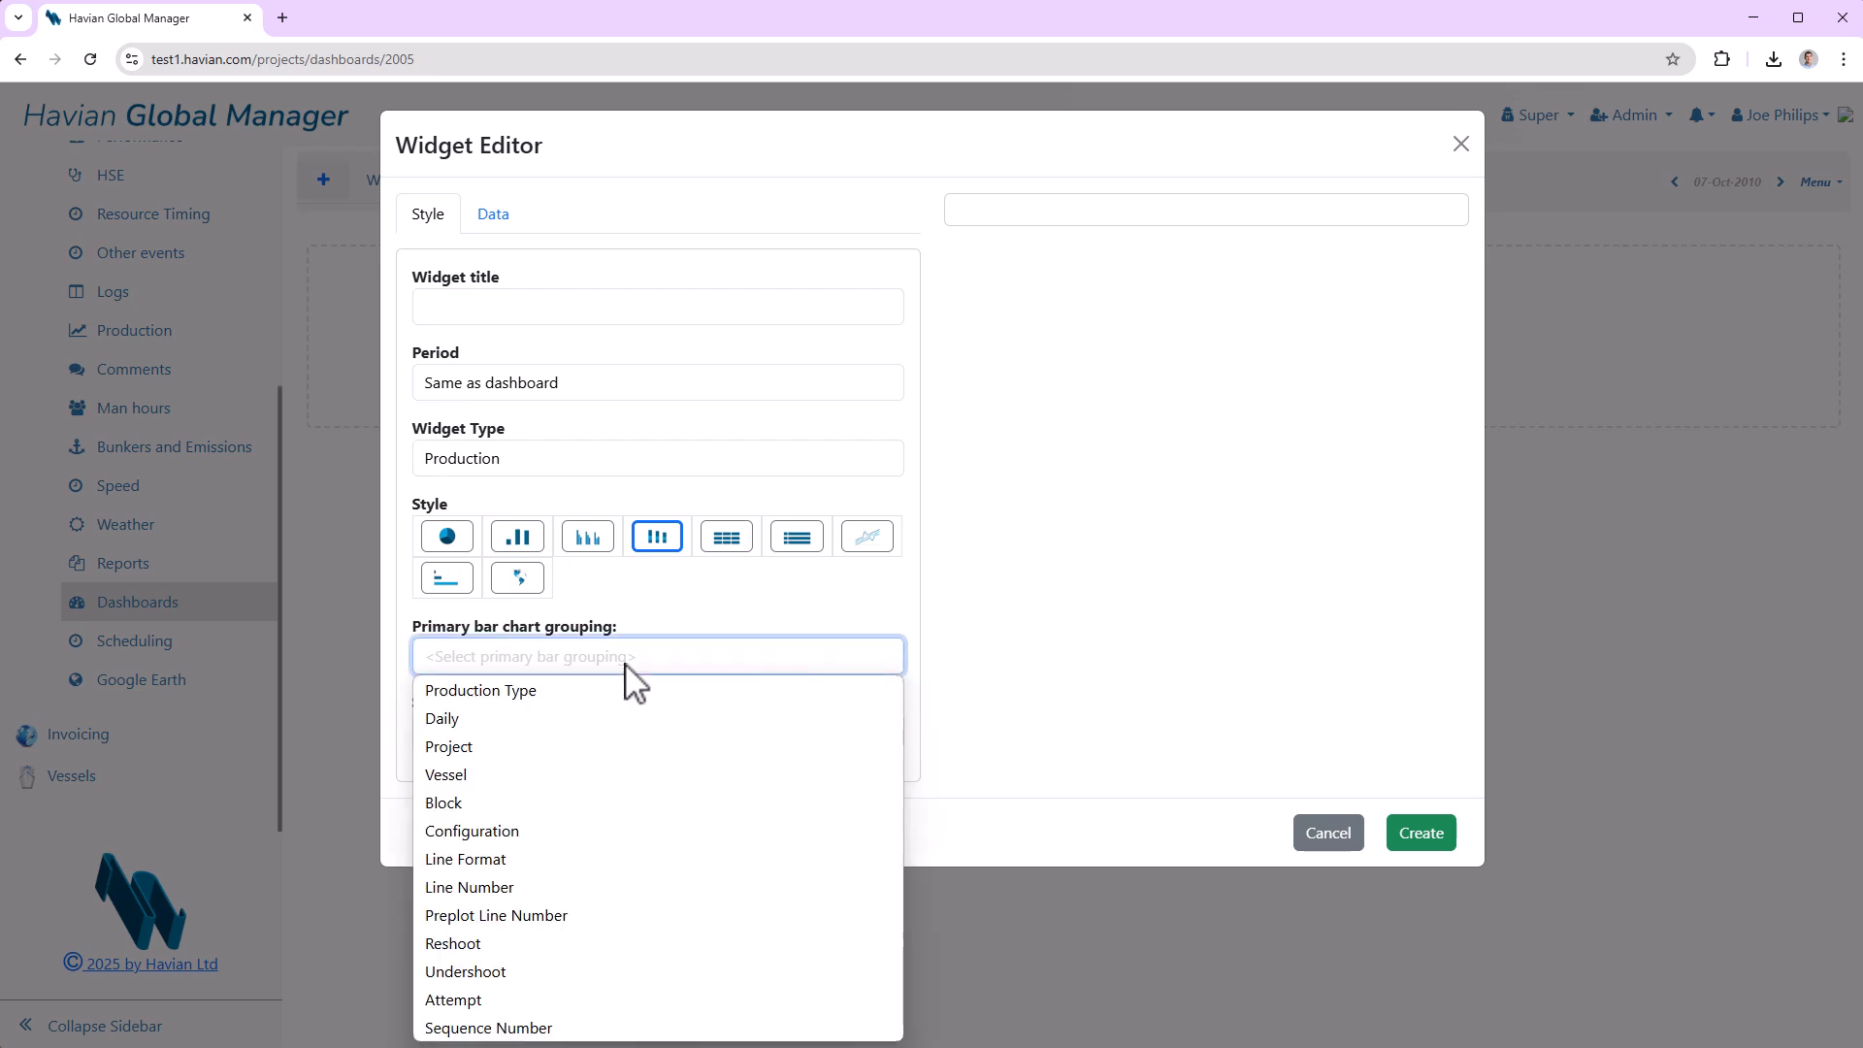
pyautogui.click(624, 738)
pyautogui.click(619, 742)
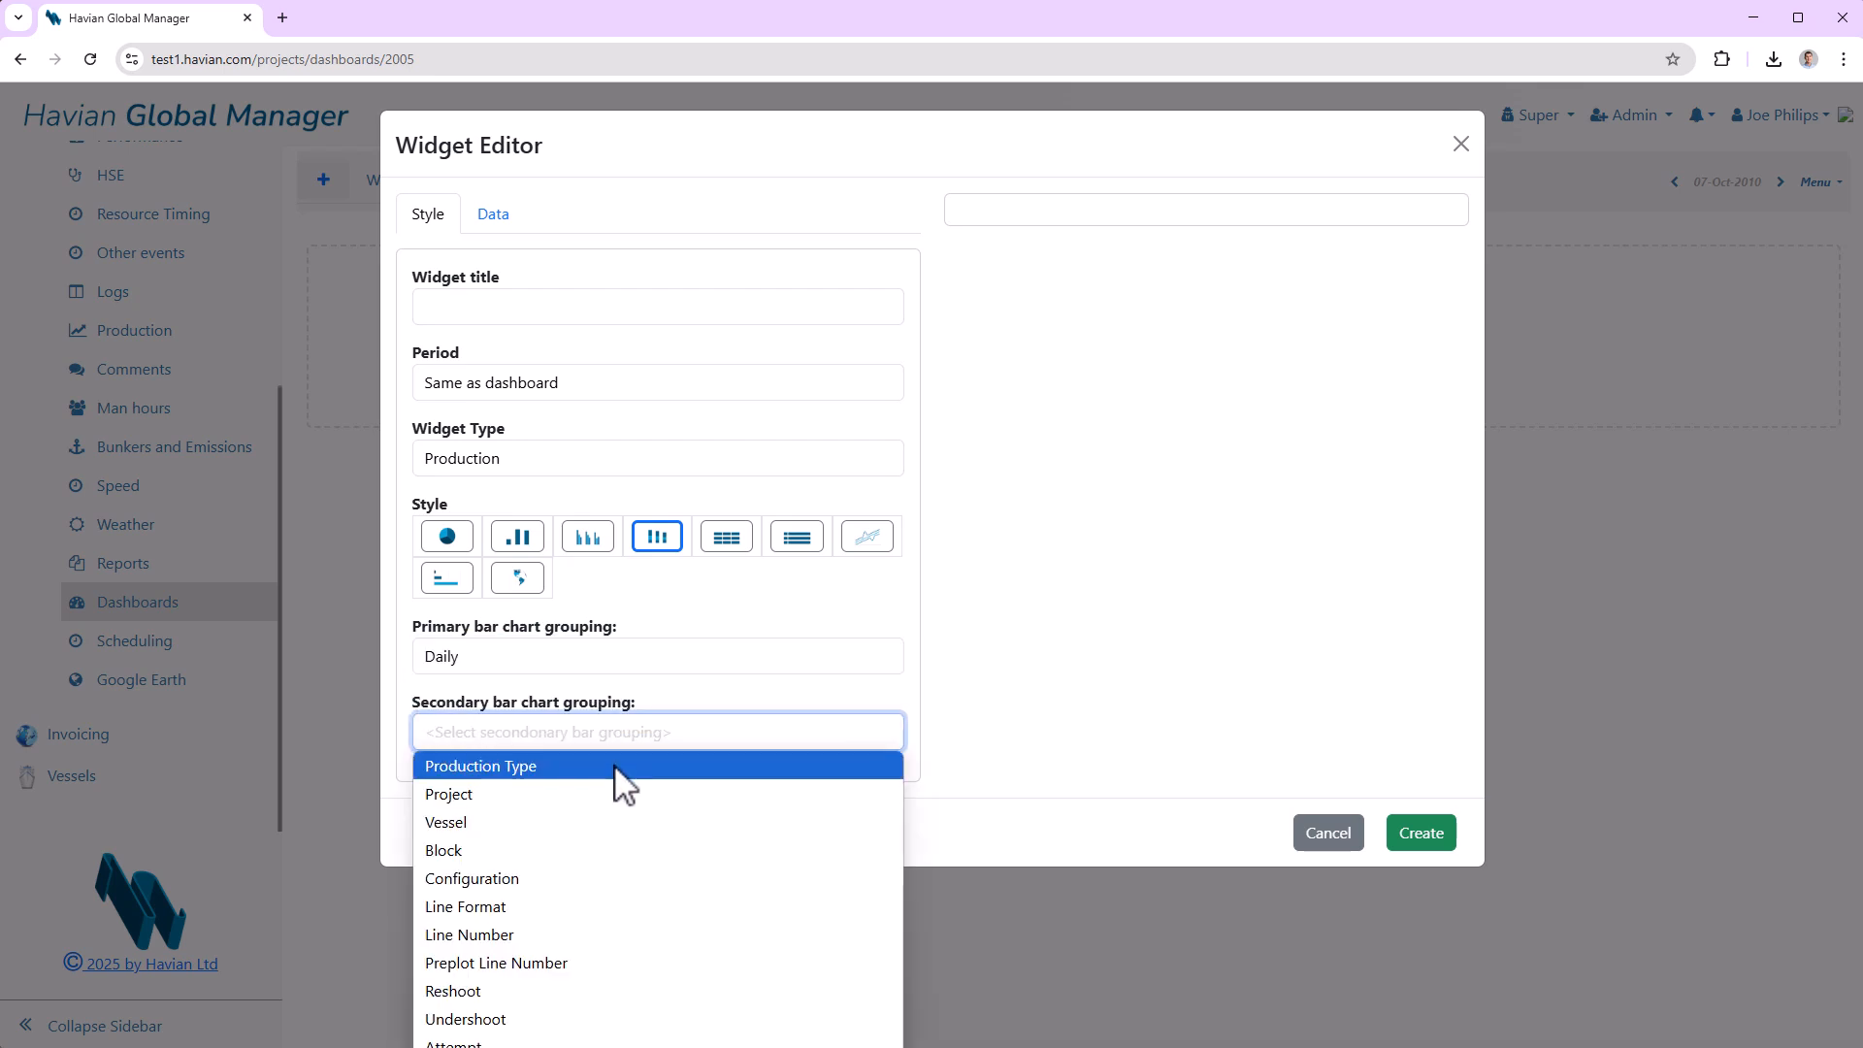
pyautogui.click(617, 771)
pyautogui.click(1423, 817)
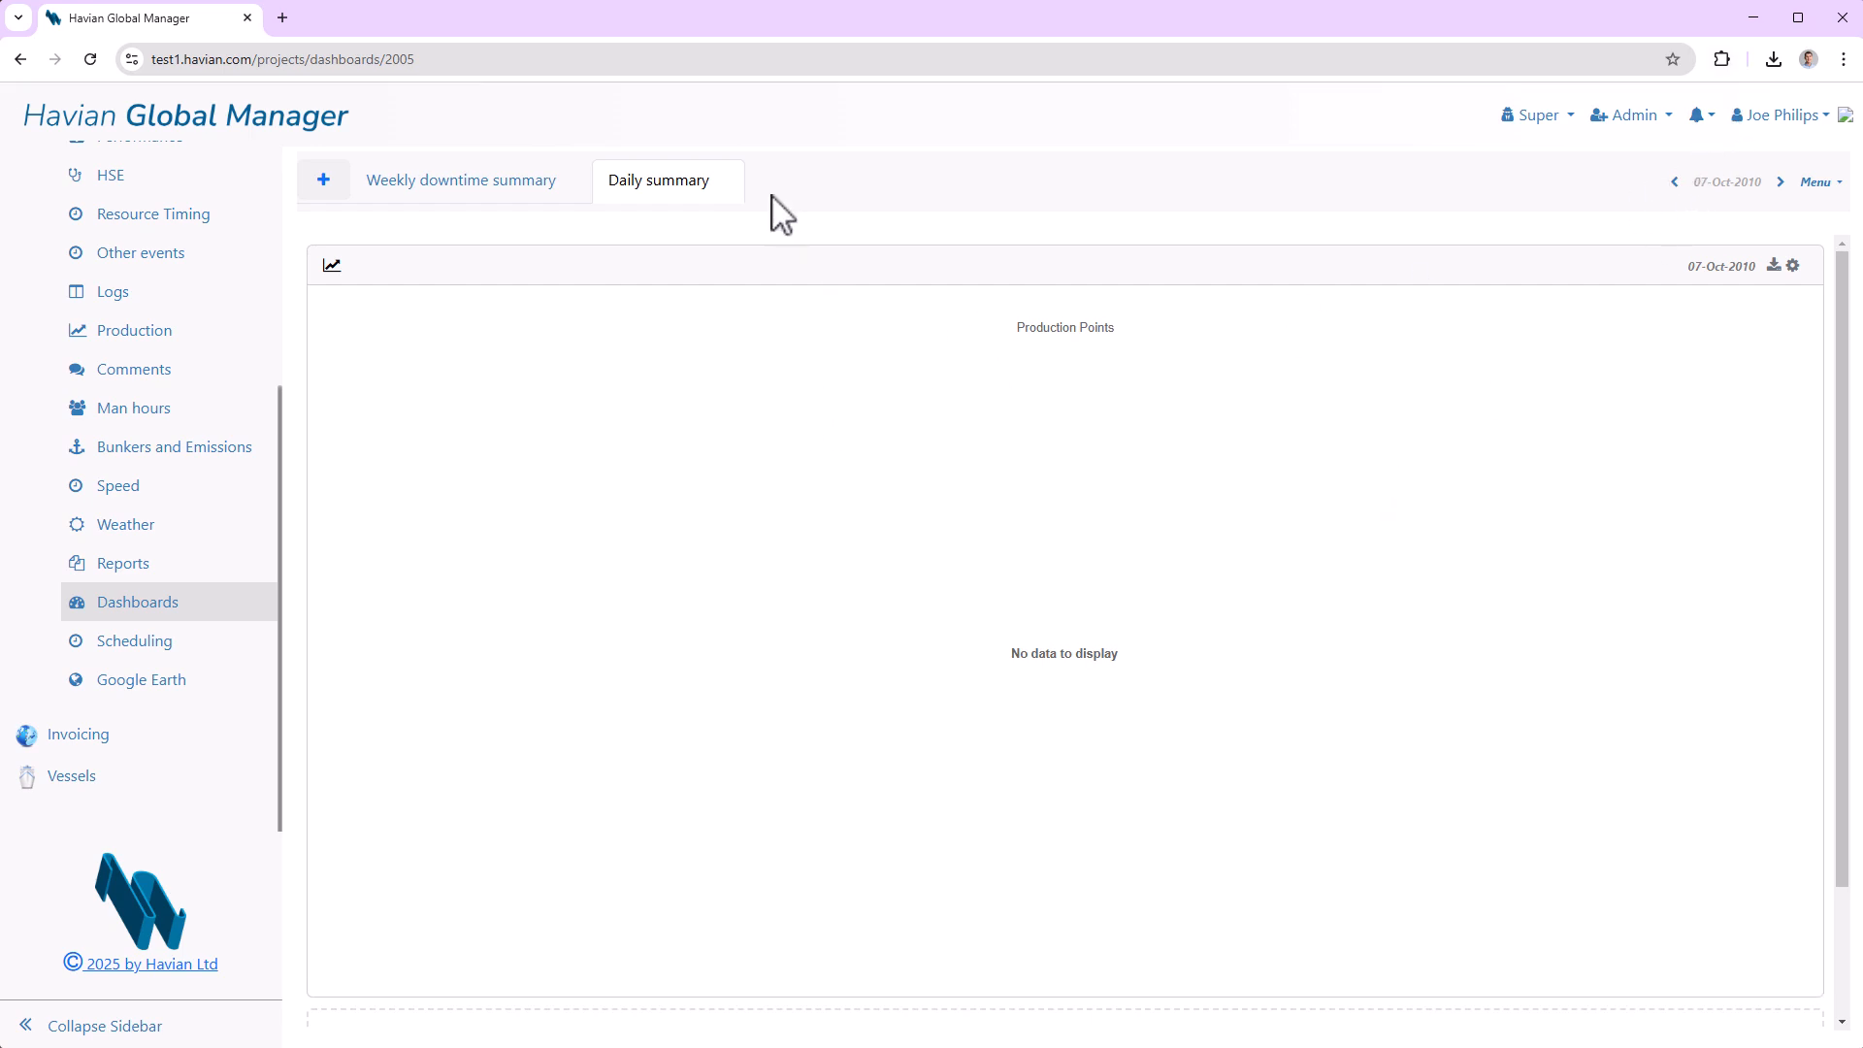
pyautogui.click(728, 187)
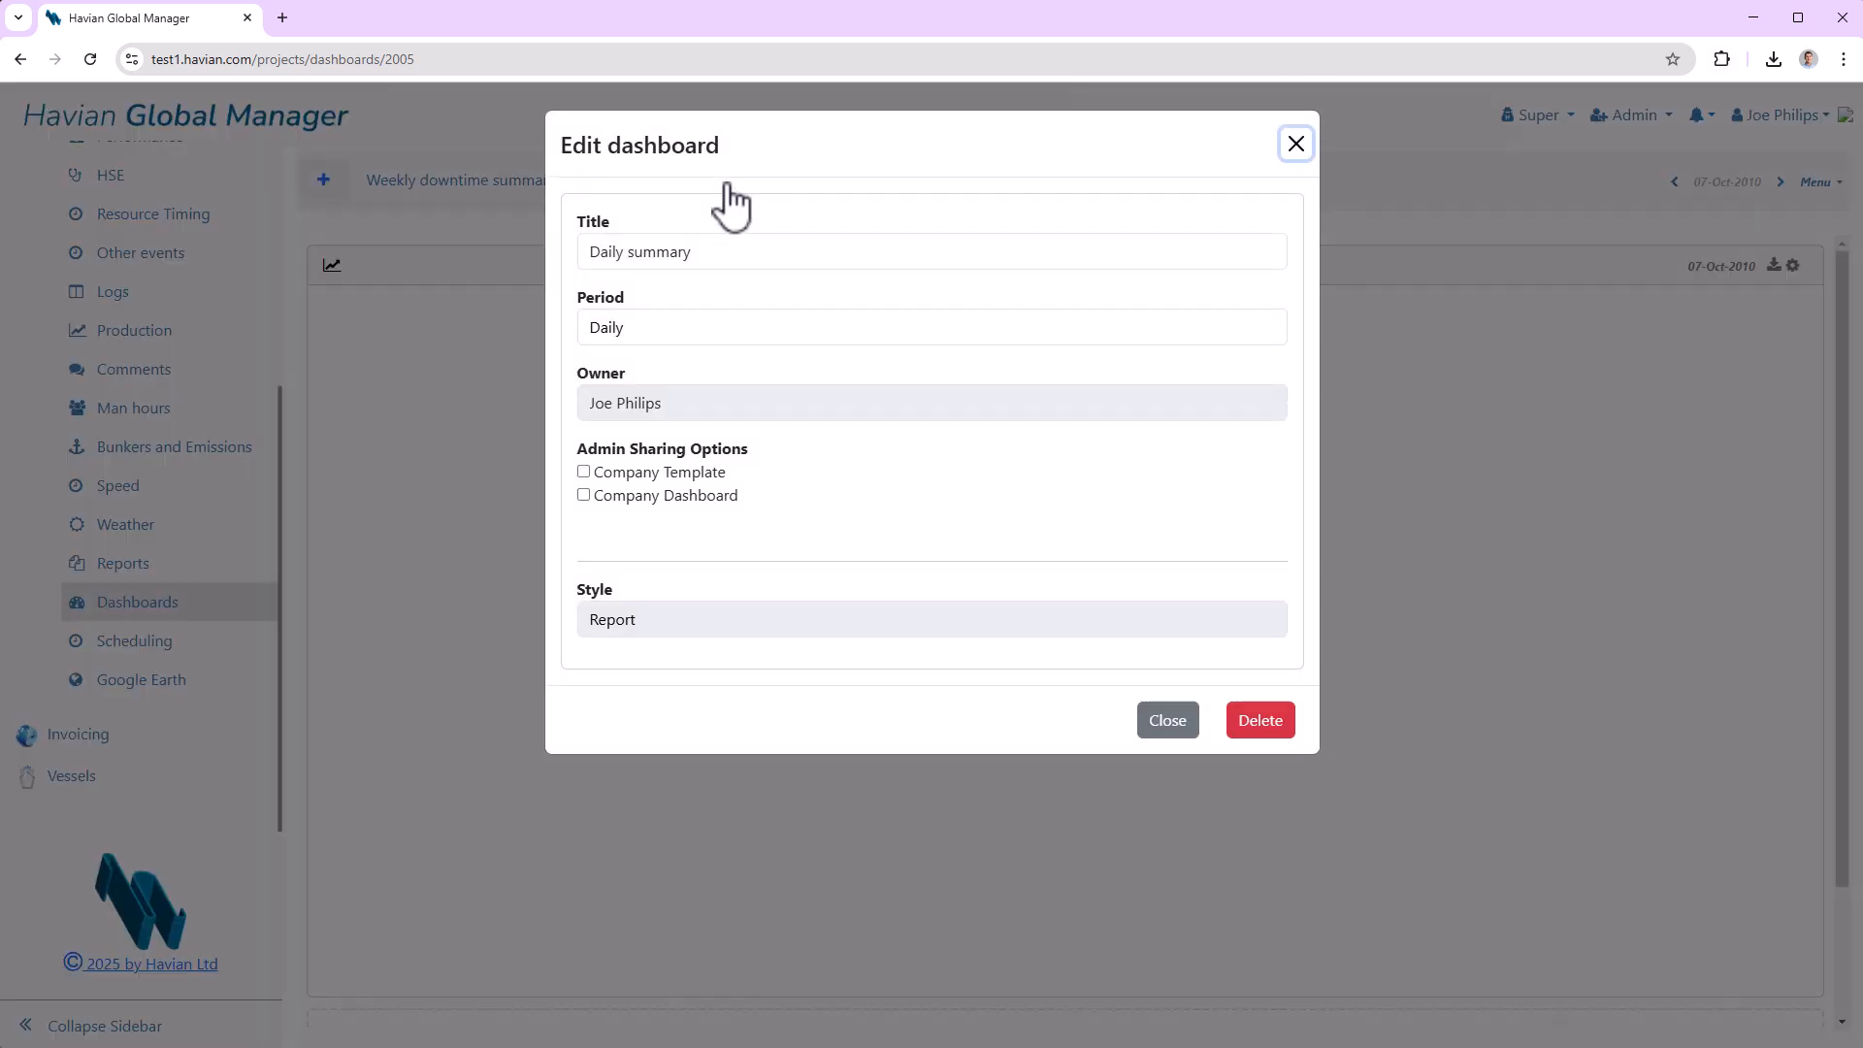
pyautogui.click(731, 326)
pyautogui.click(730, 360)
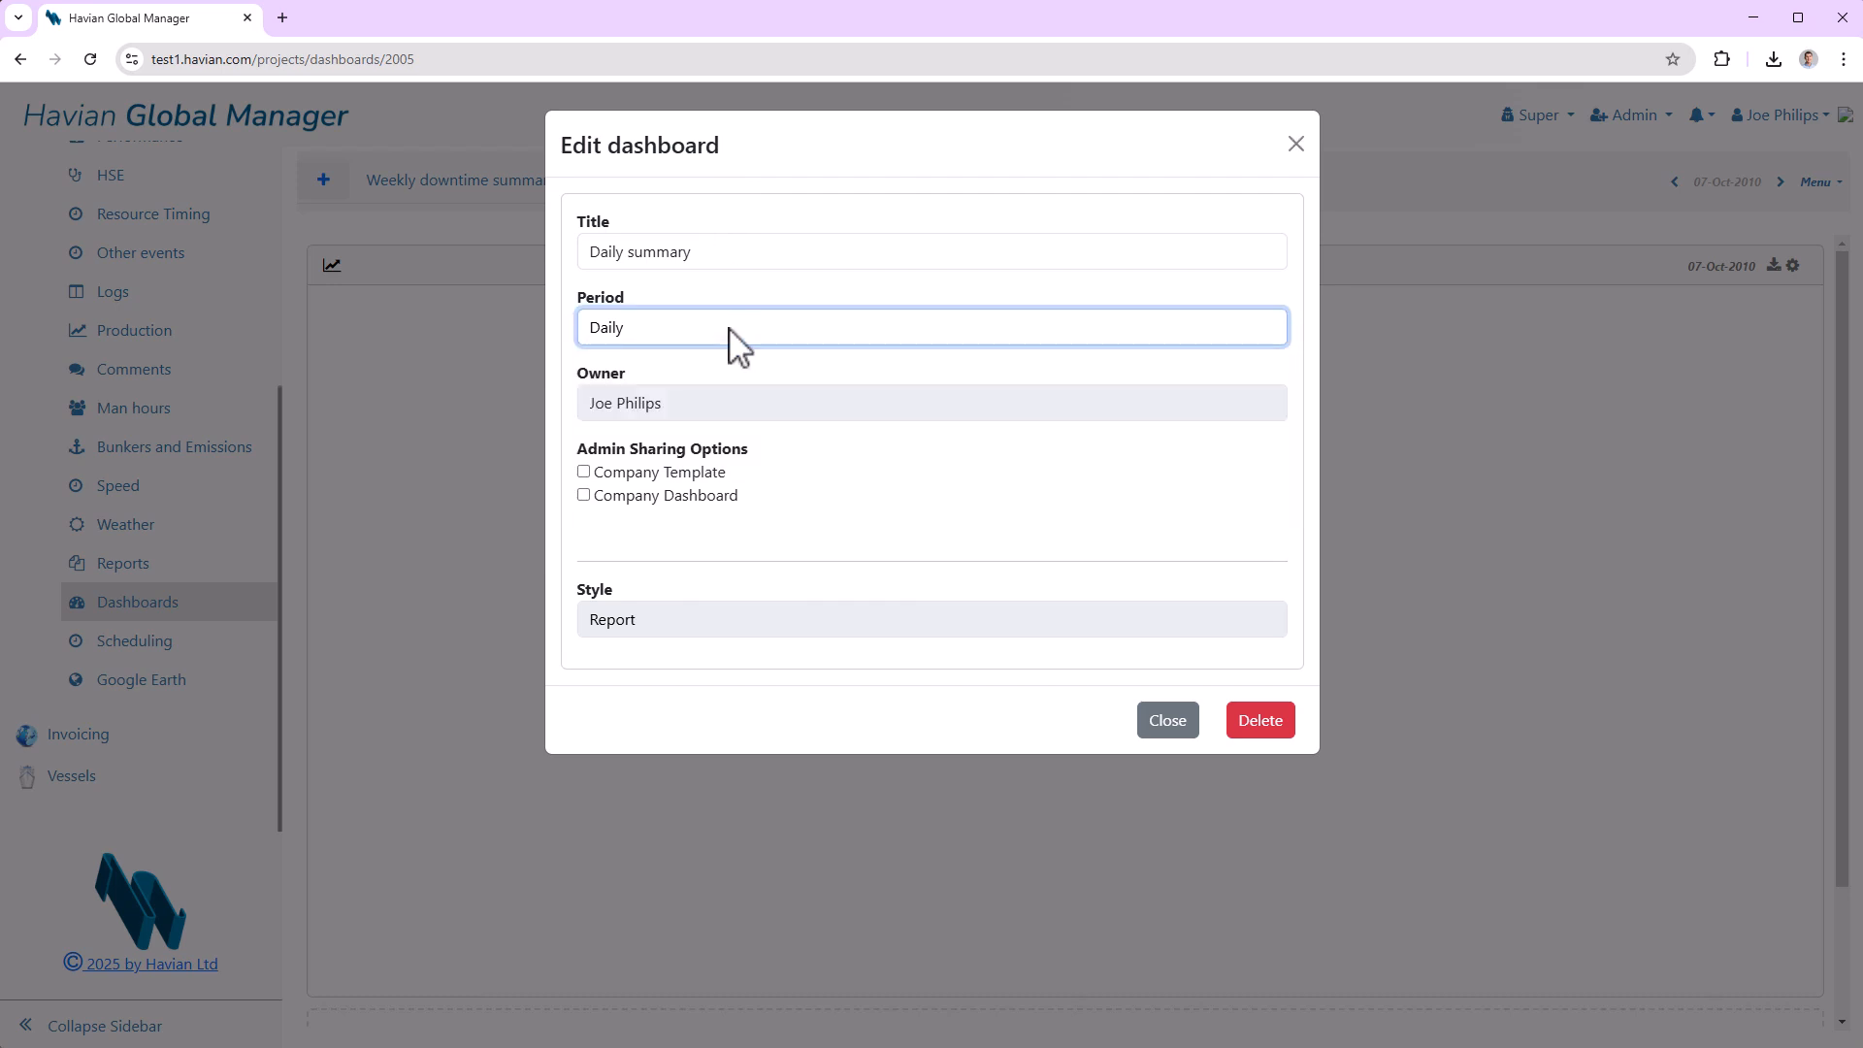
pyautogui.click(1295, 145)
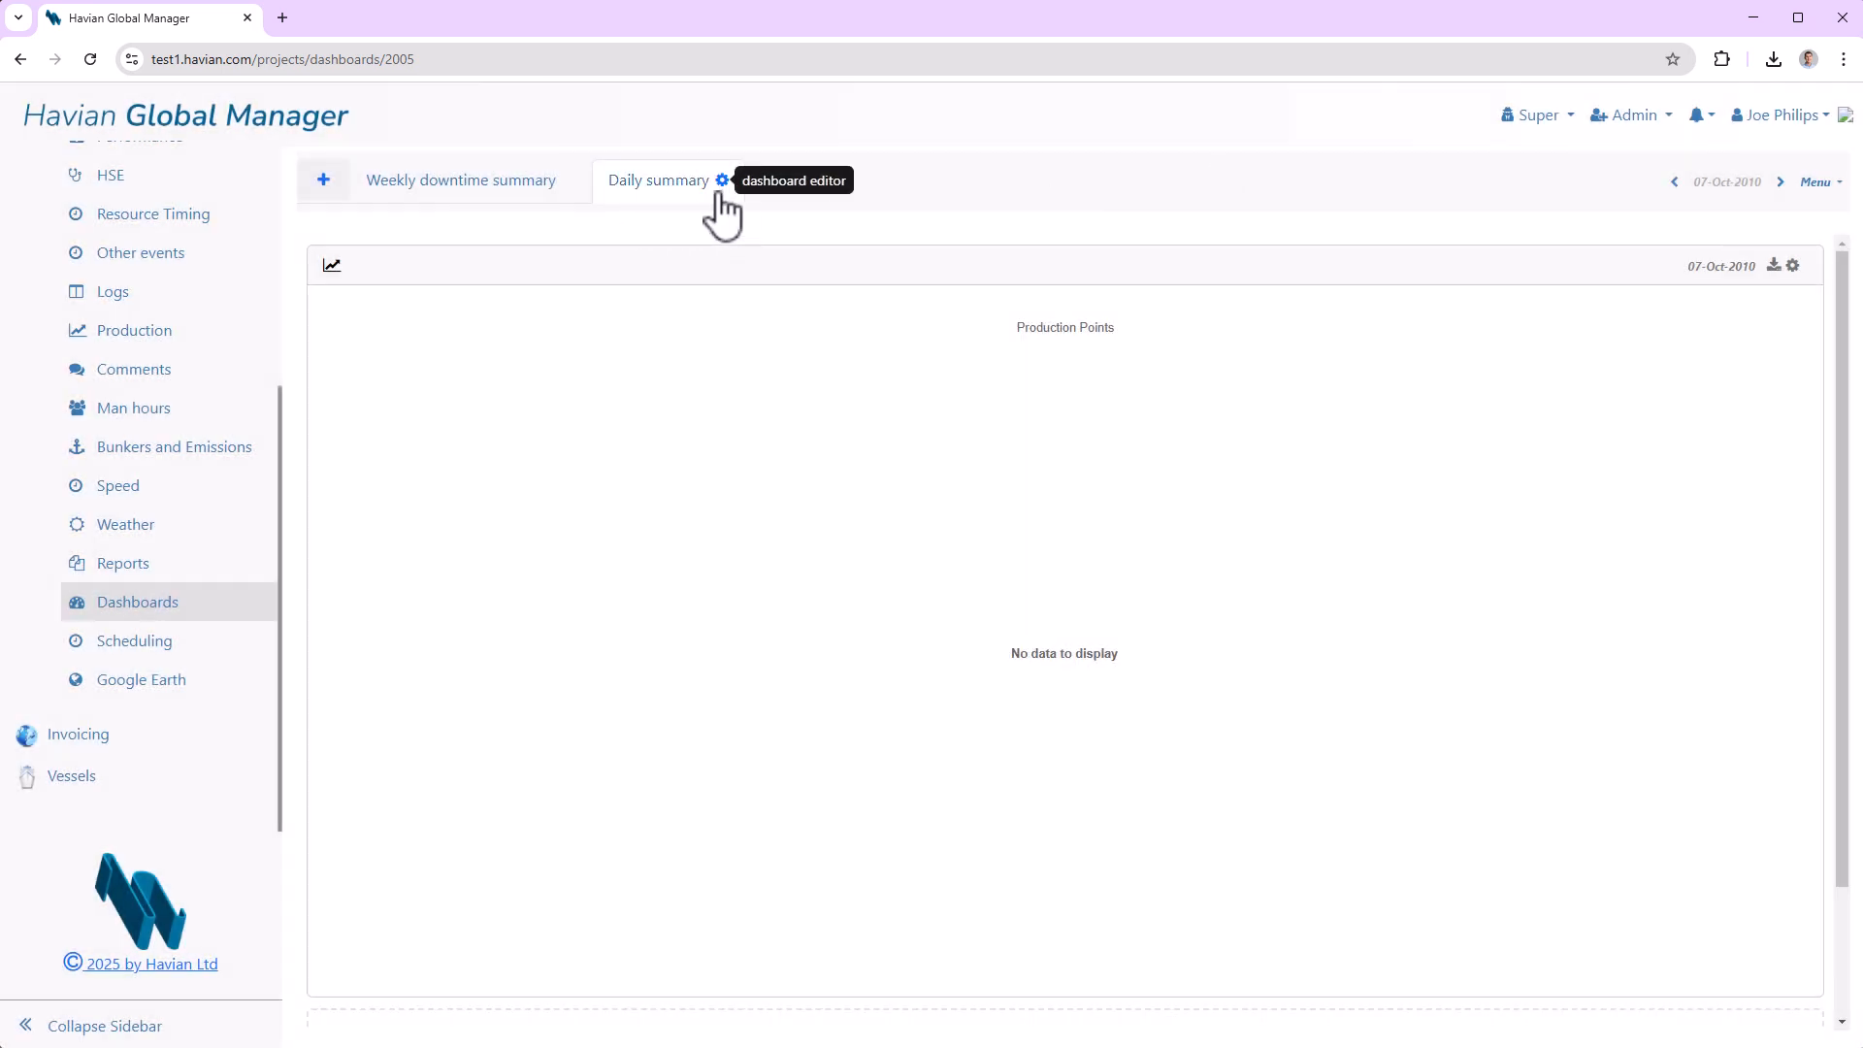
# Set the production widget's period to Whole Project and update the widget
pyautogui.click(1792, 266)
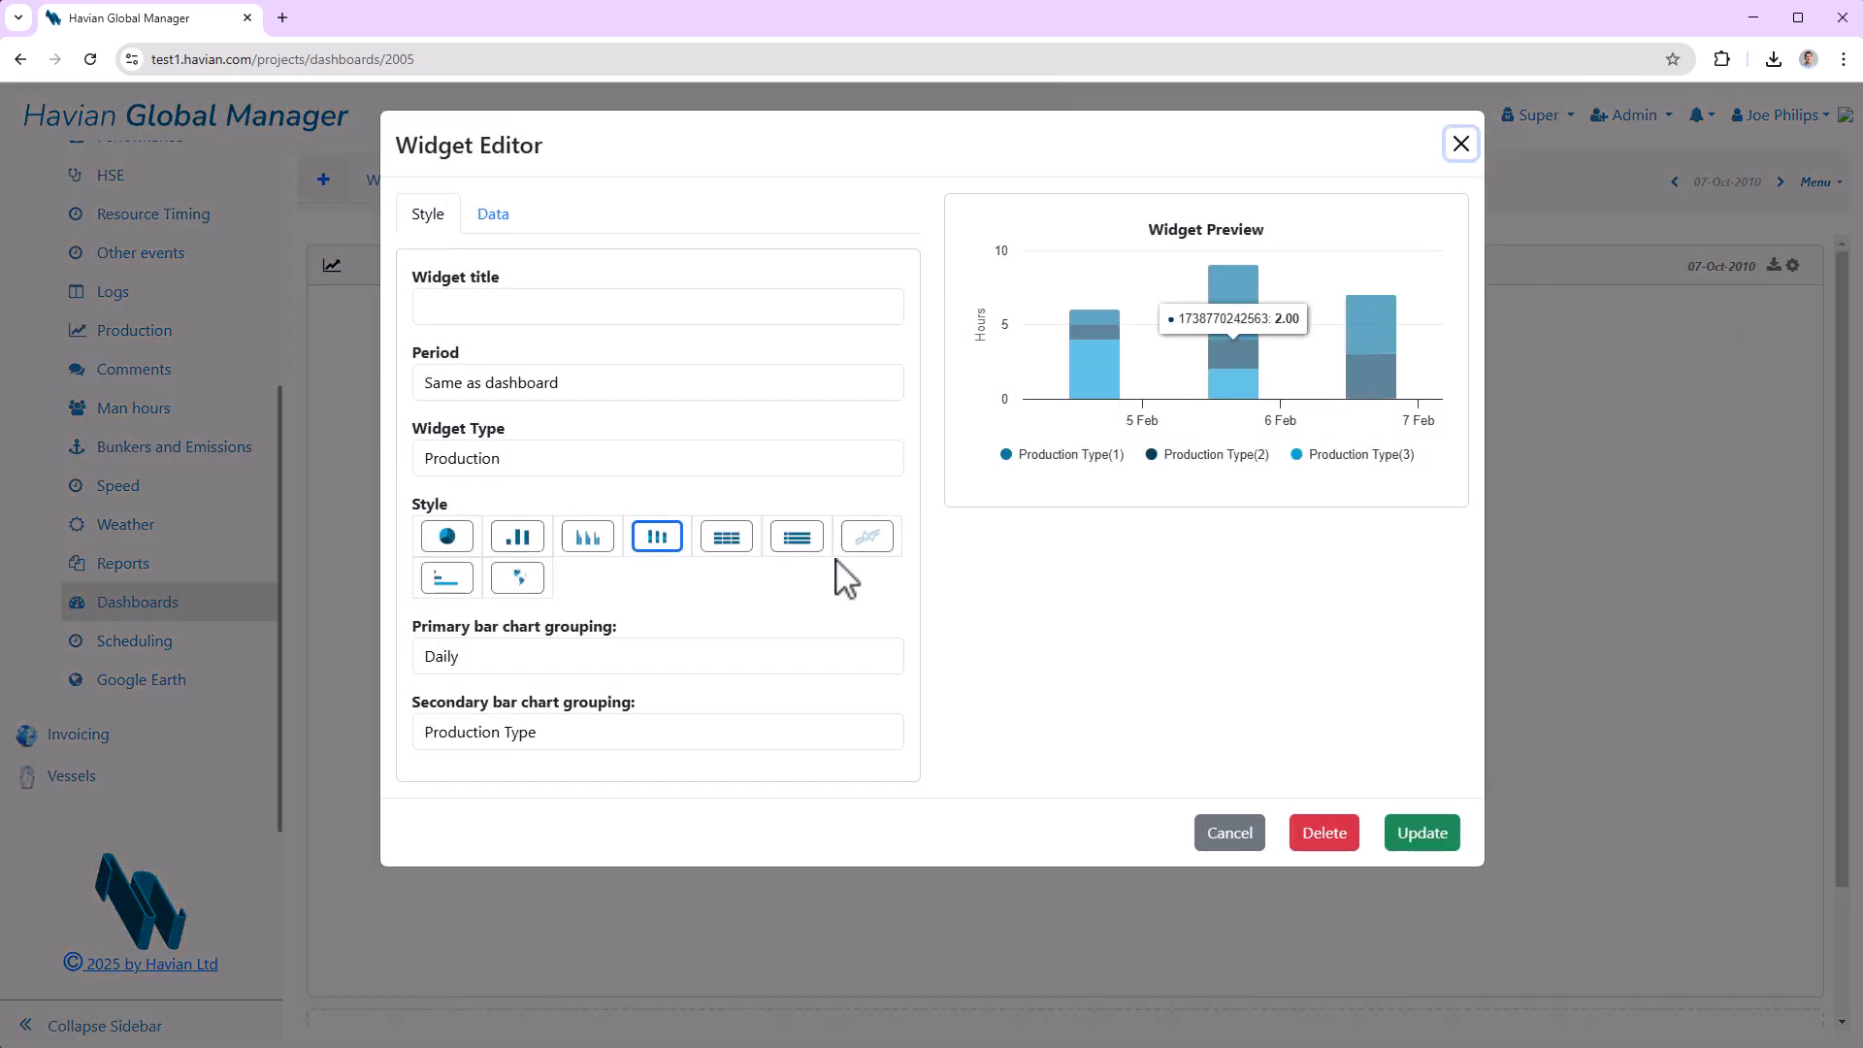
pyautogui.click(456, 383)
pyautogui.click(464, 441)
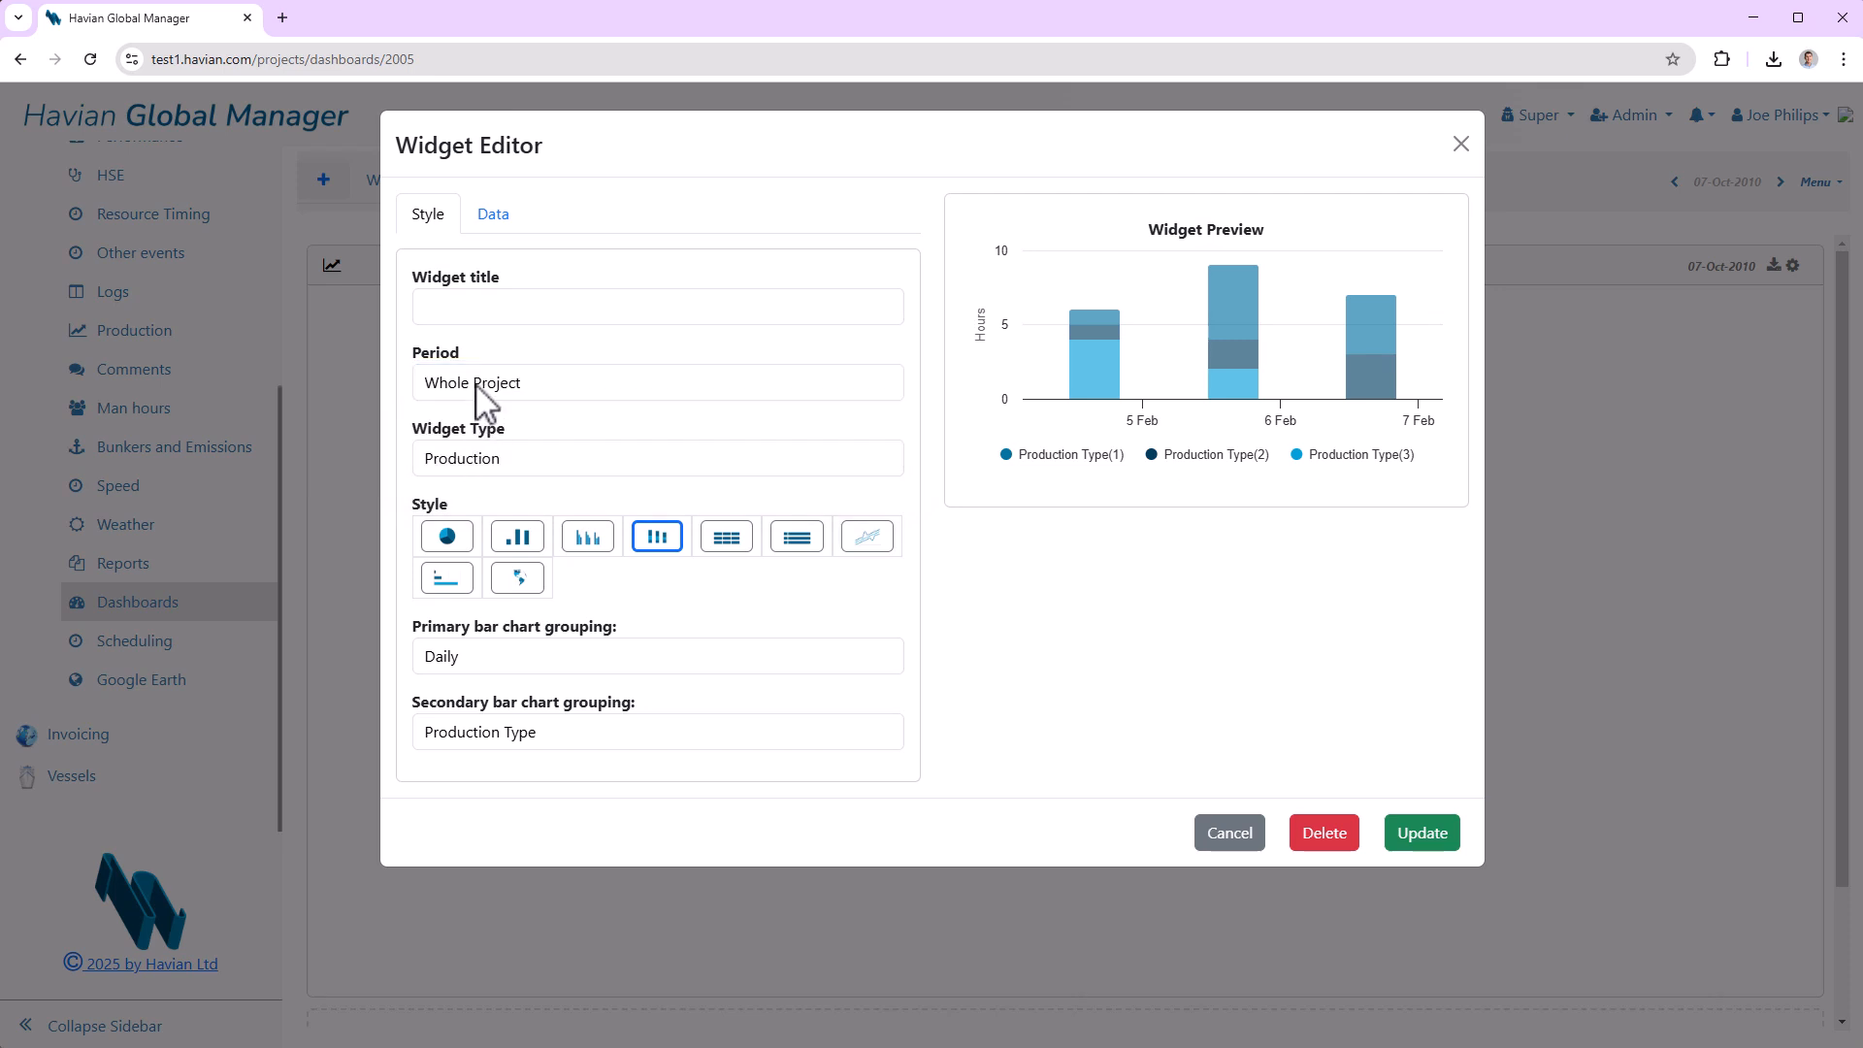
pyautogui.click(1424, 837)
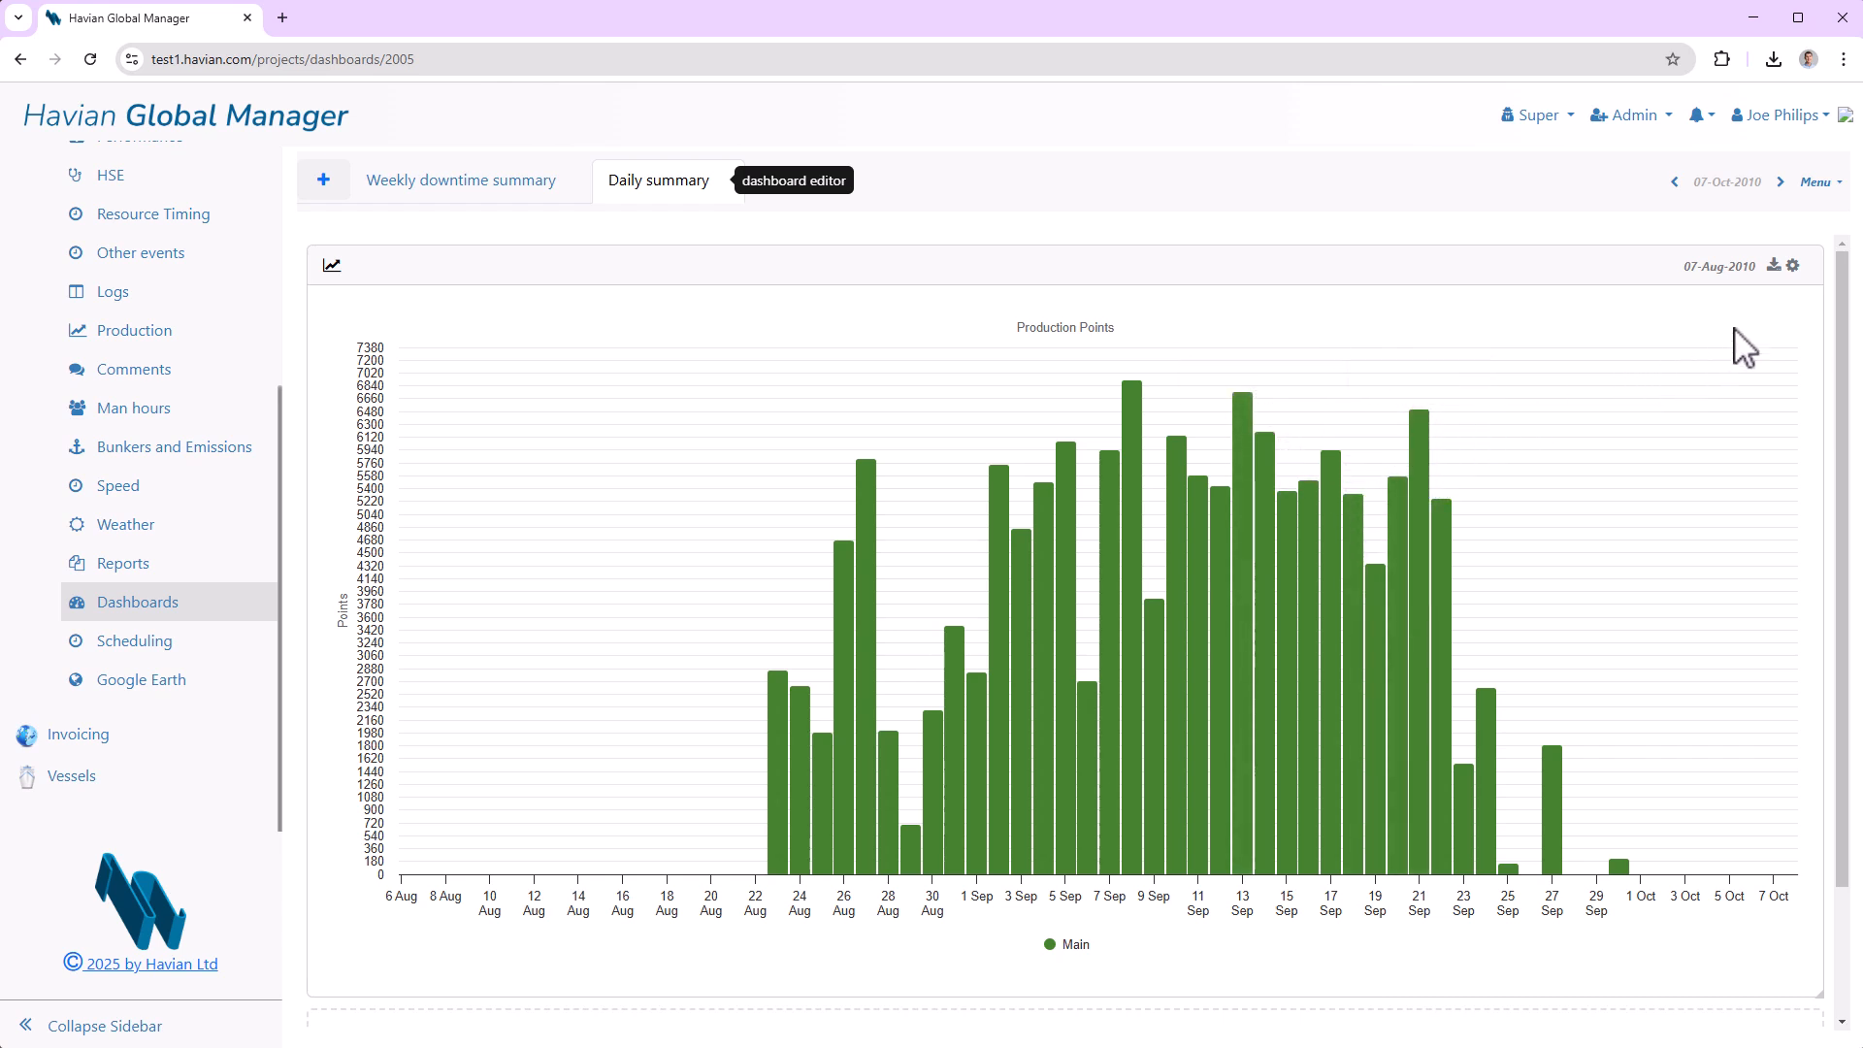
# Change the production chart's secondary grouping to Line Format and update the widget
pyautogui.click(1793, 266)
pyautogui.click(557, 730)
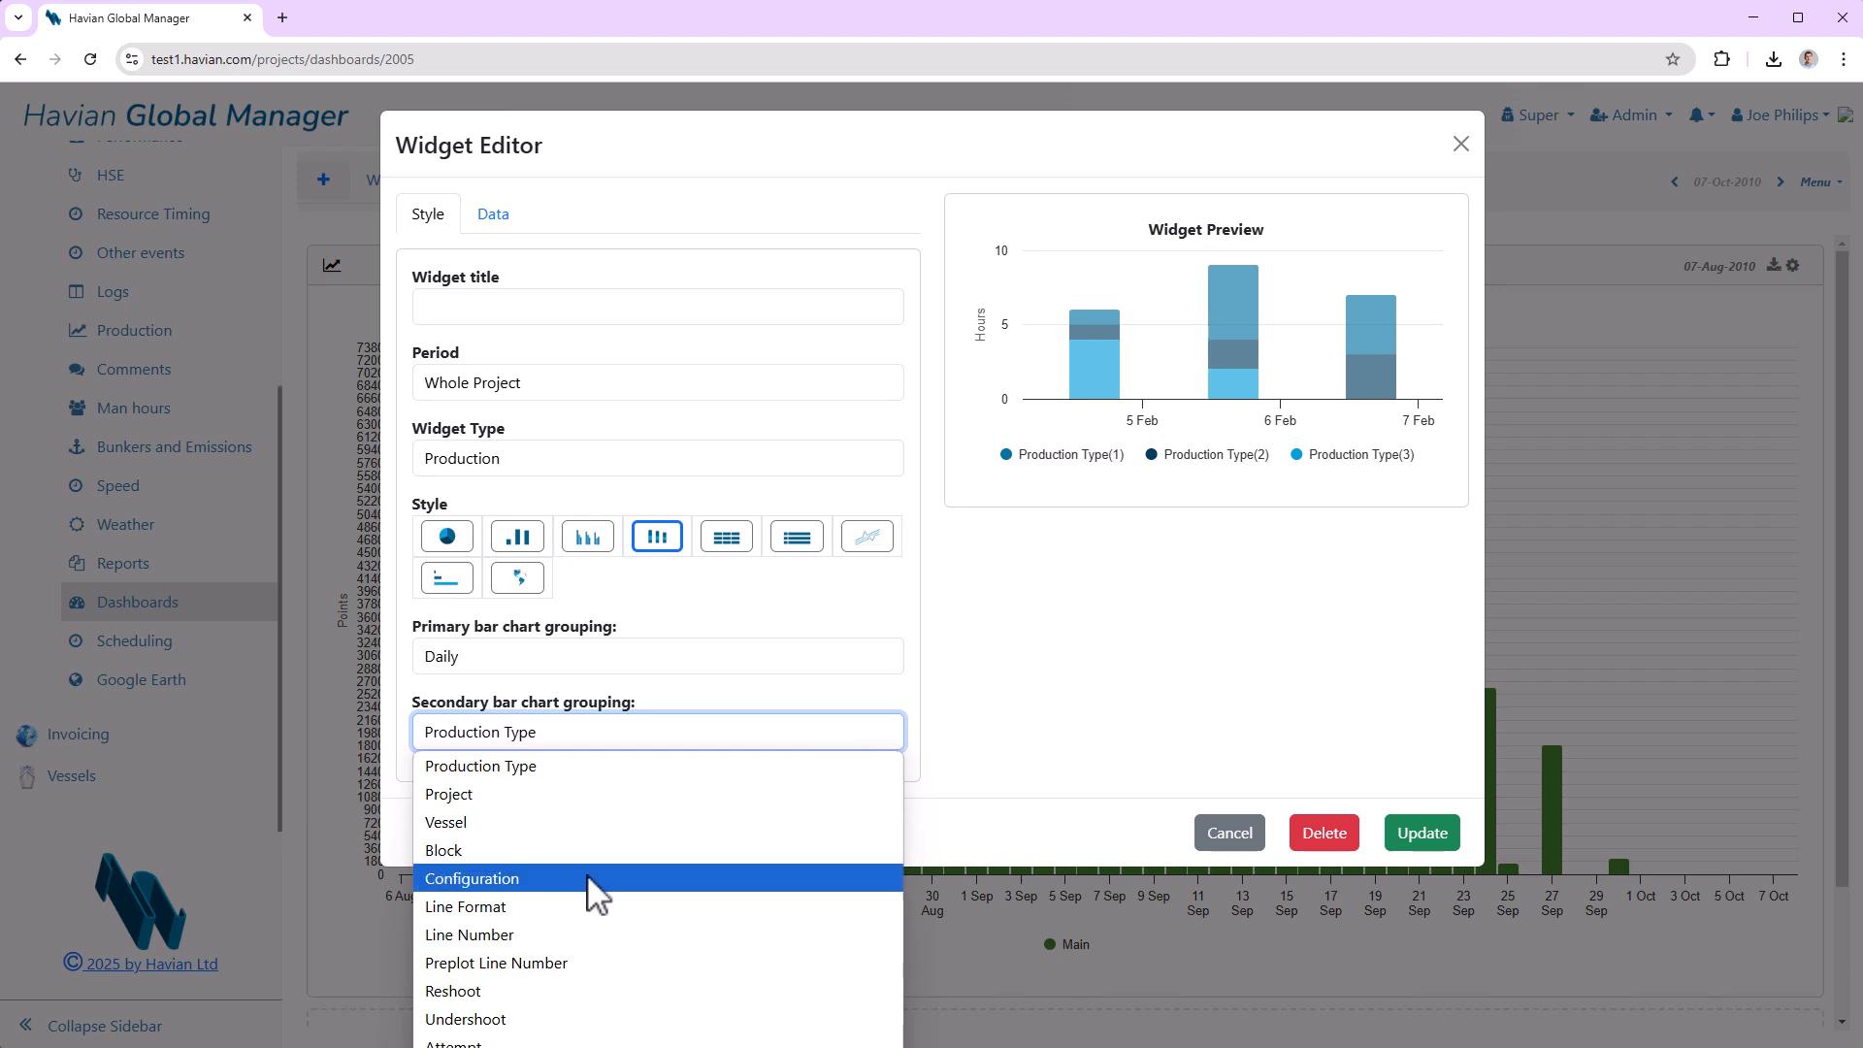
pyautogui.click(592, 907)
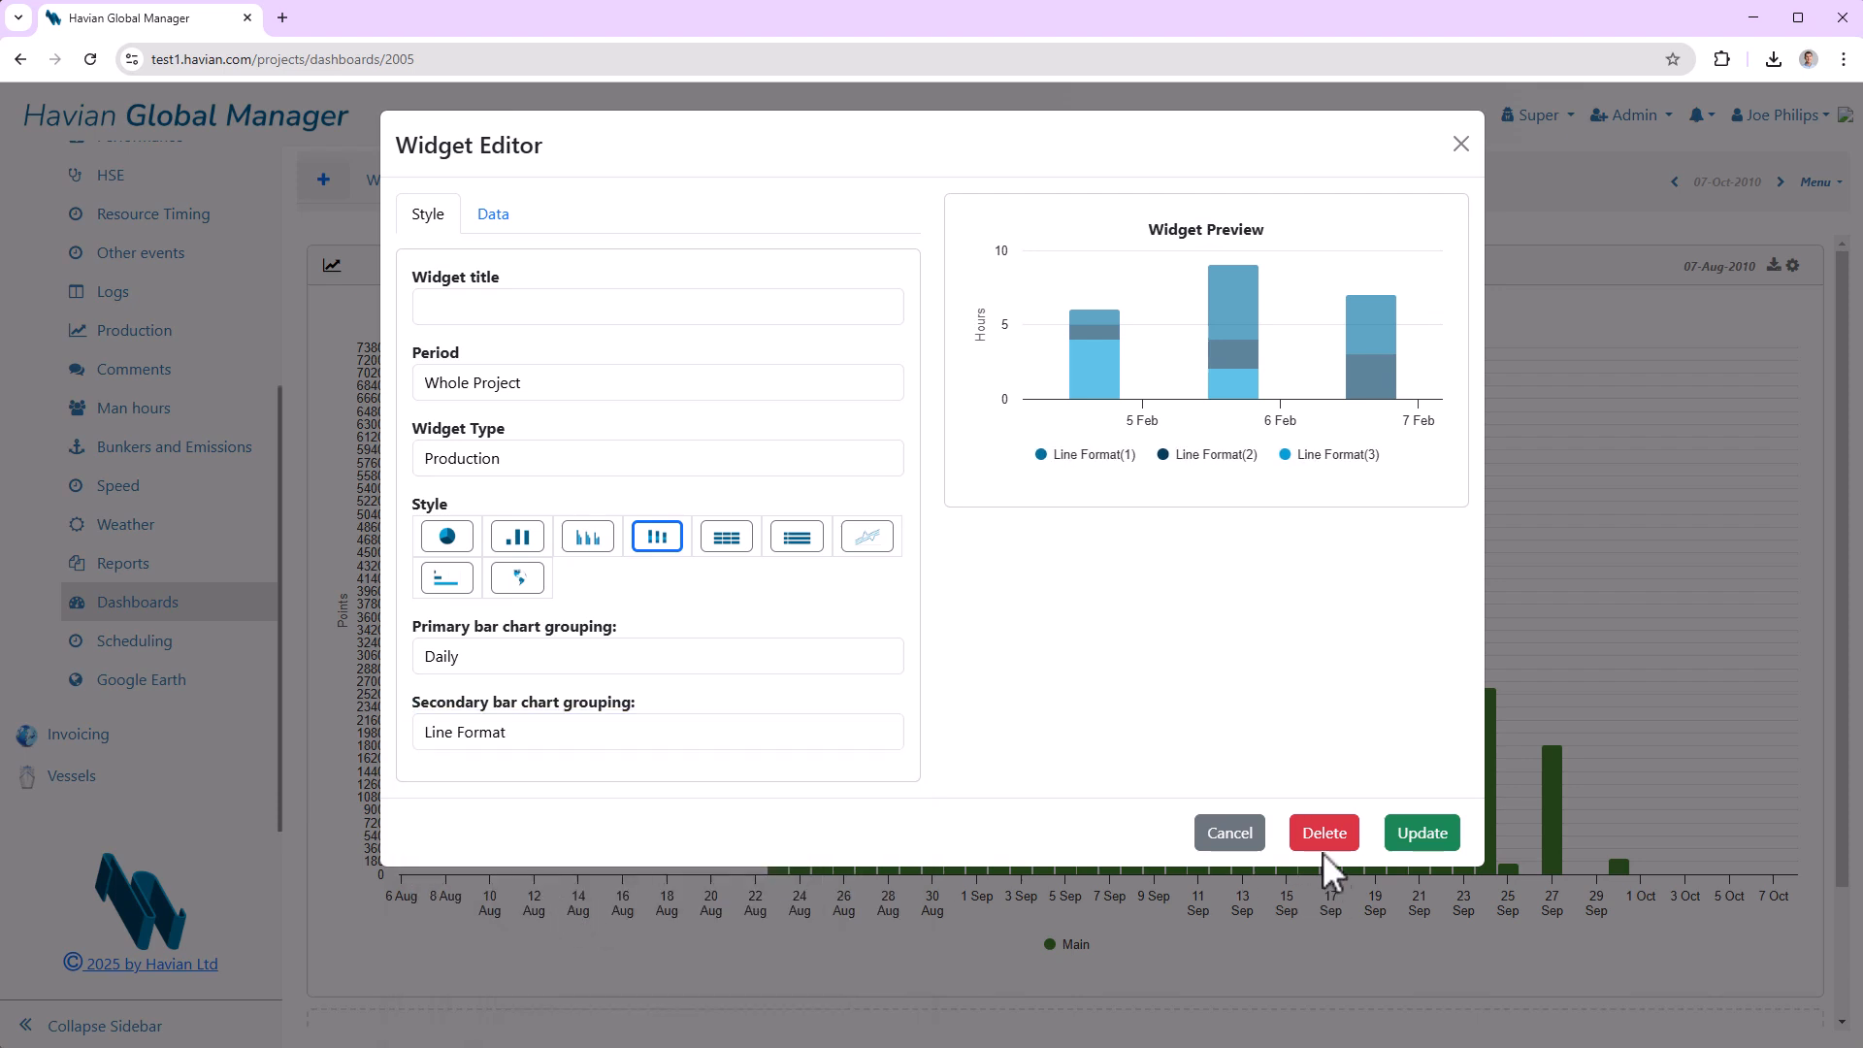
pyautogui.click(1407, 837)
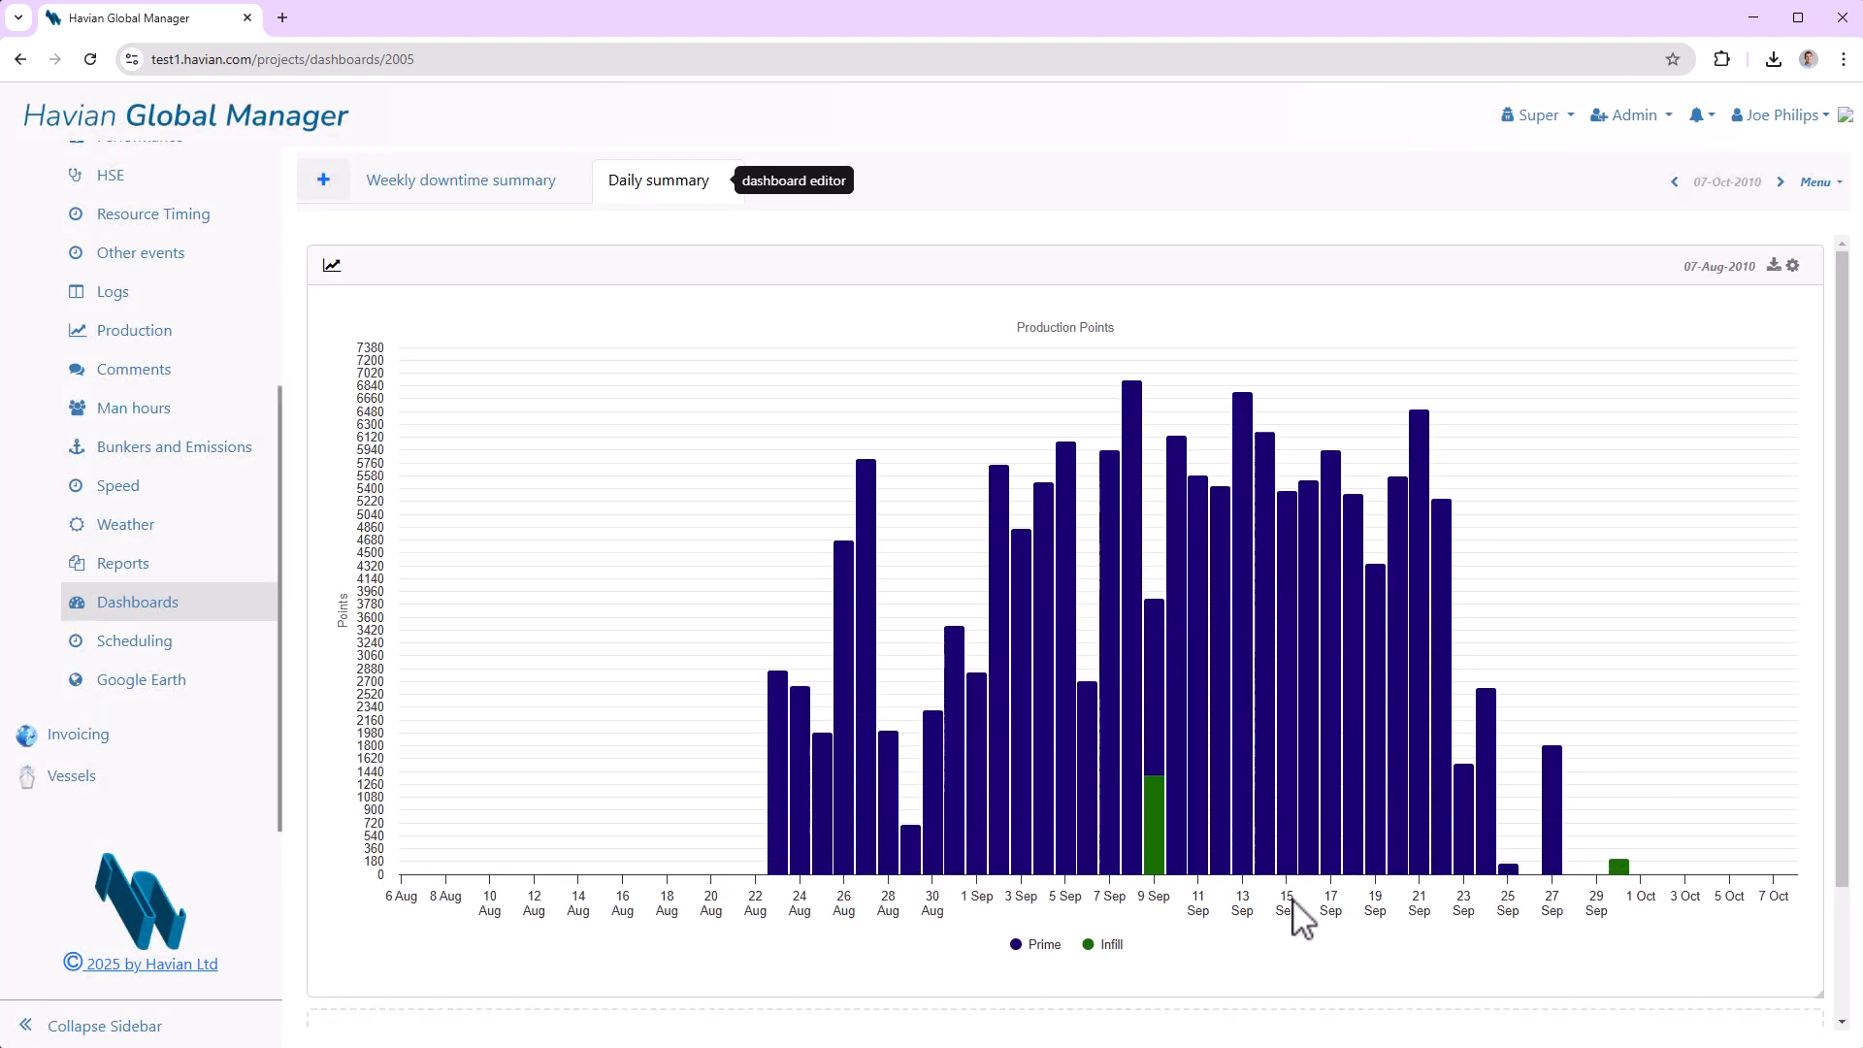
pyautogui.moveTo(1213, 724)
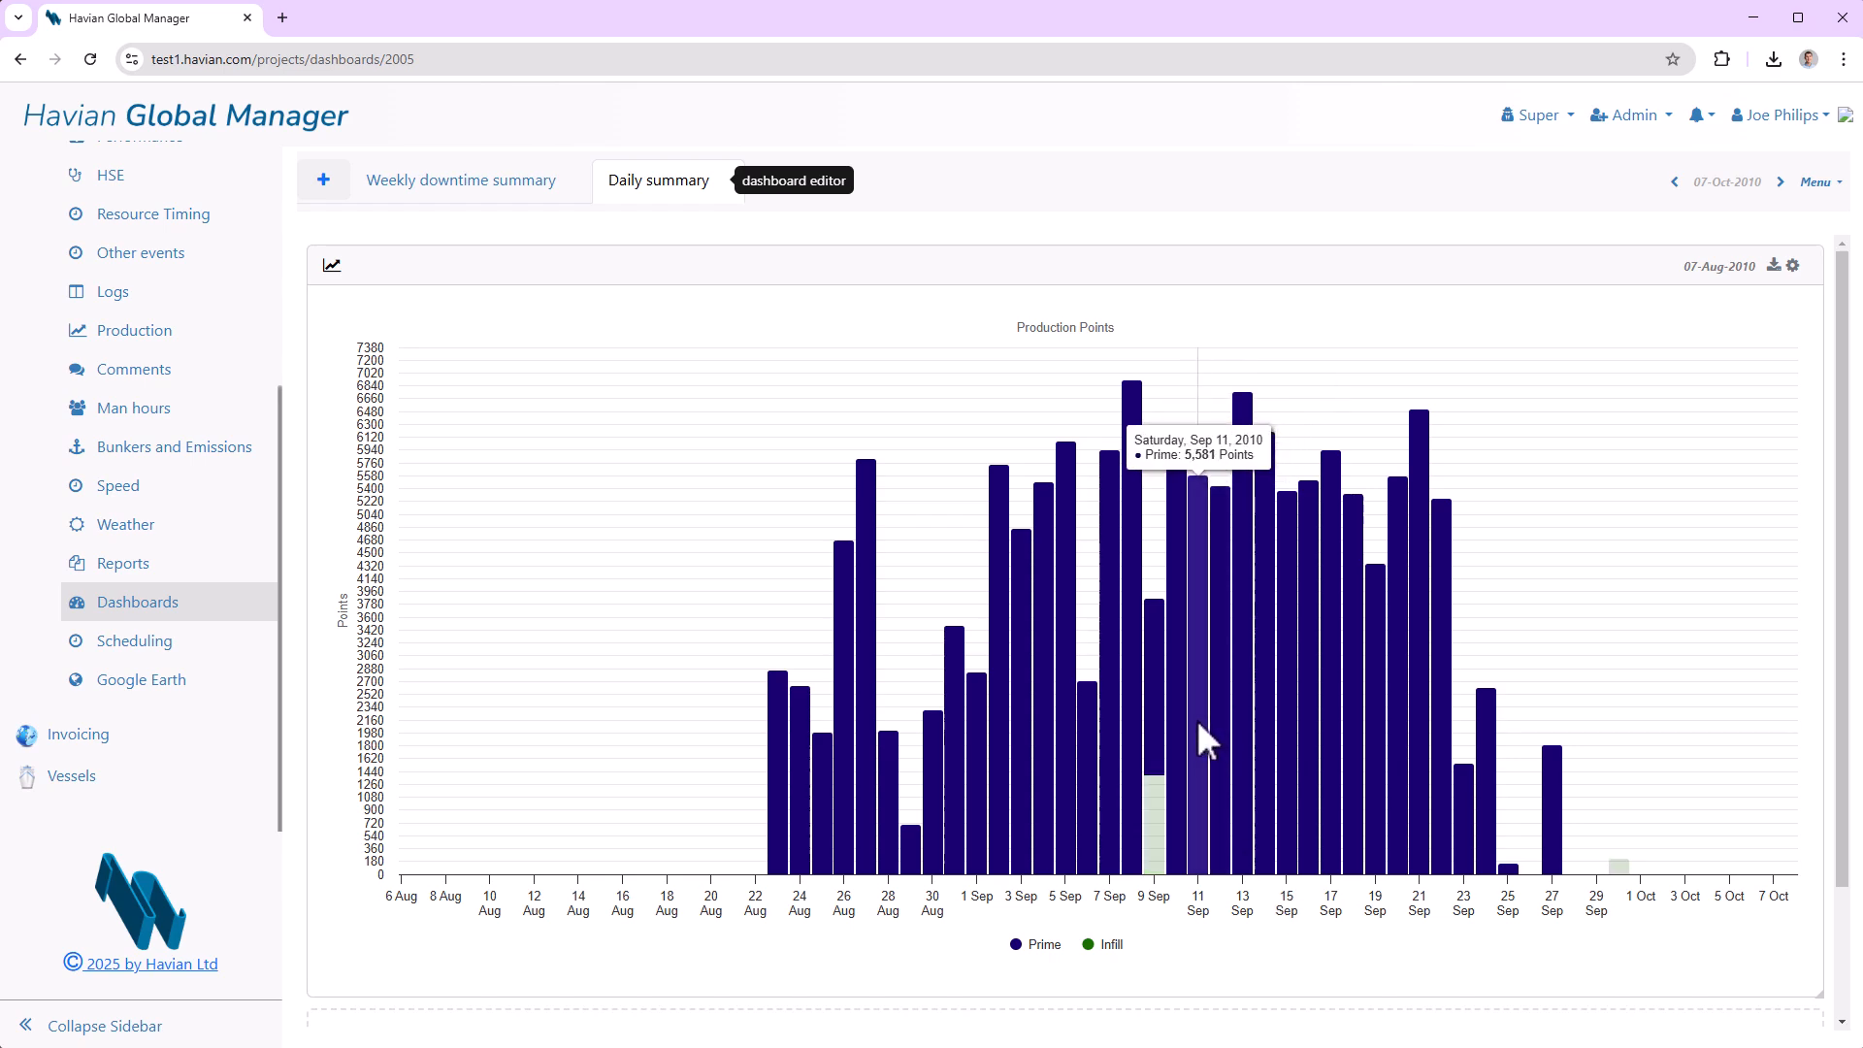
# Set the production widget's data source to Full Fold and its type to Charged, filtering the production type to Main
pyautogui.click(1793, 270)
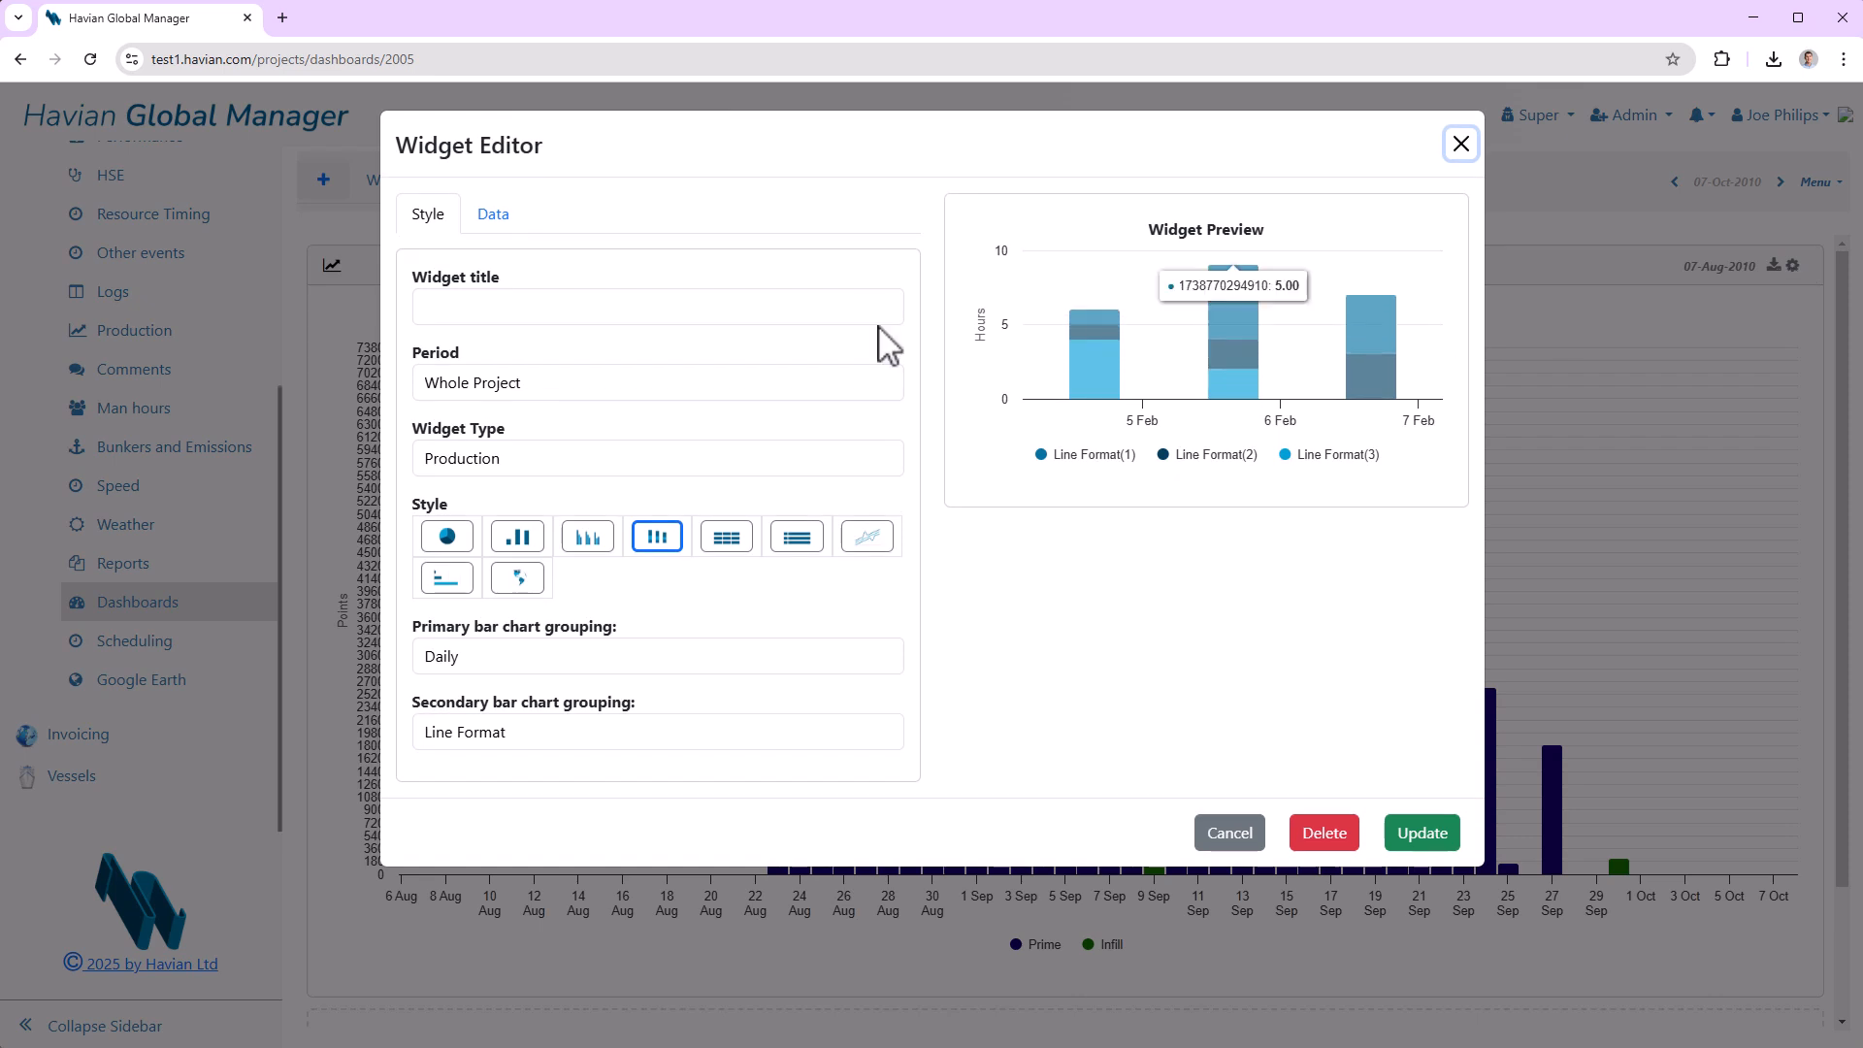
pyautogui.click(503, 213)
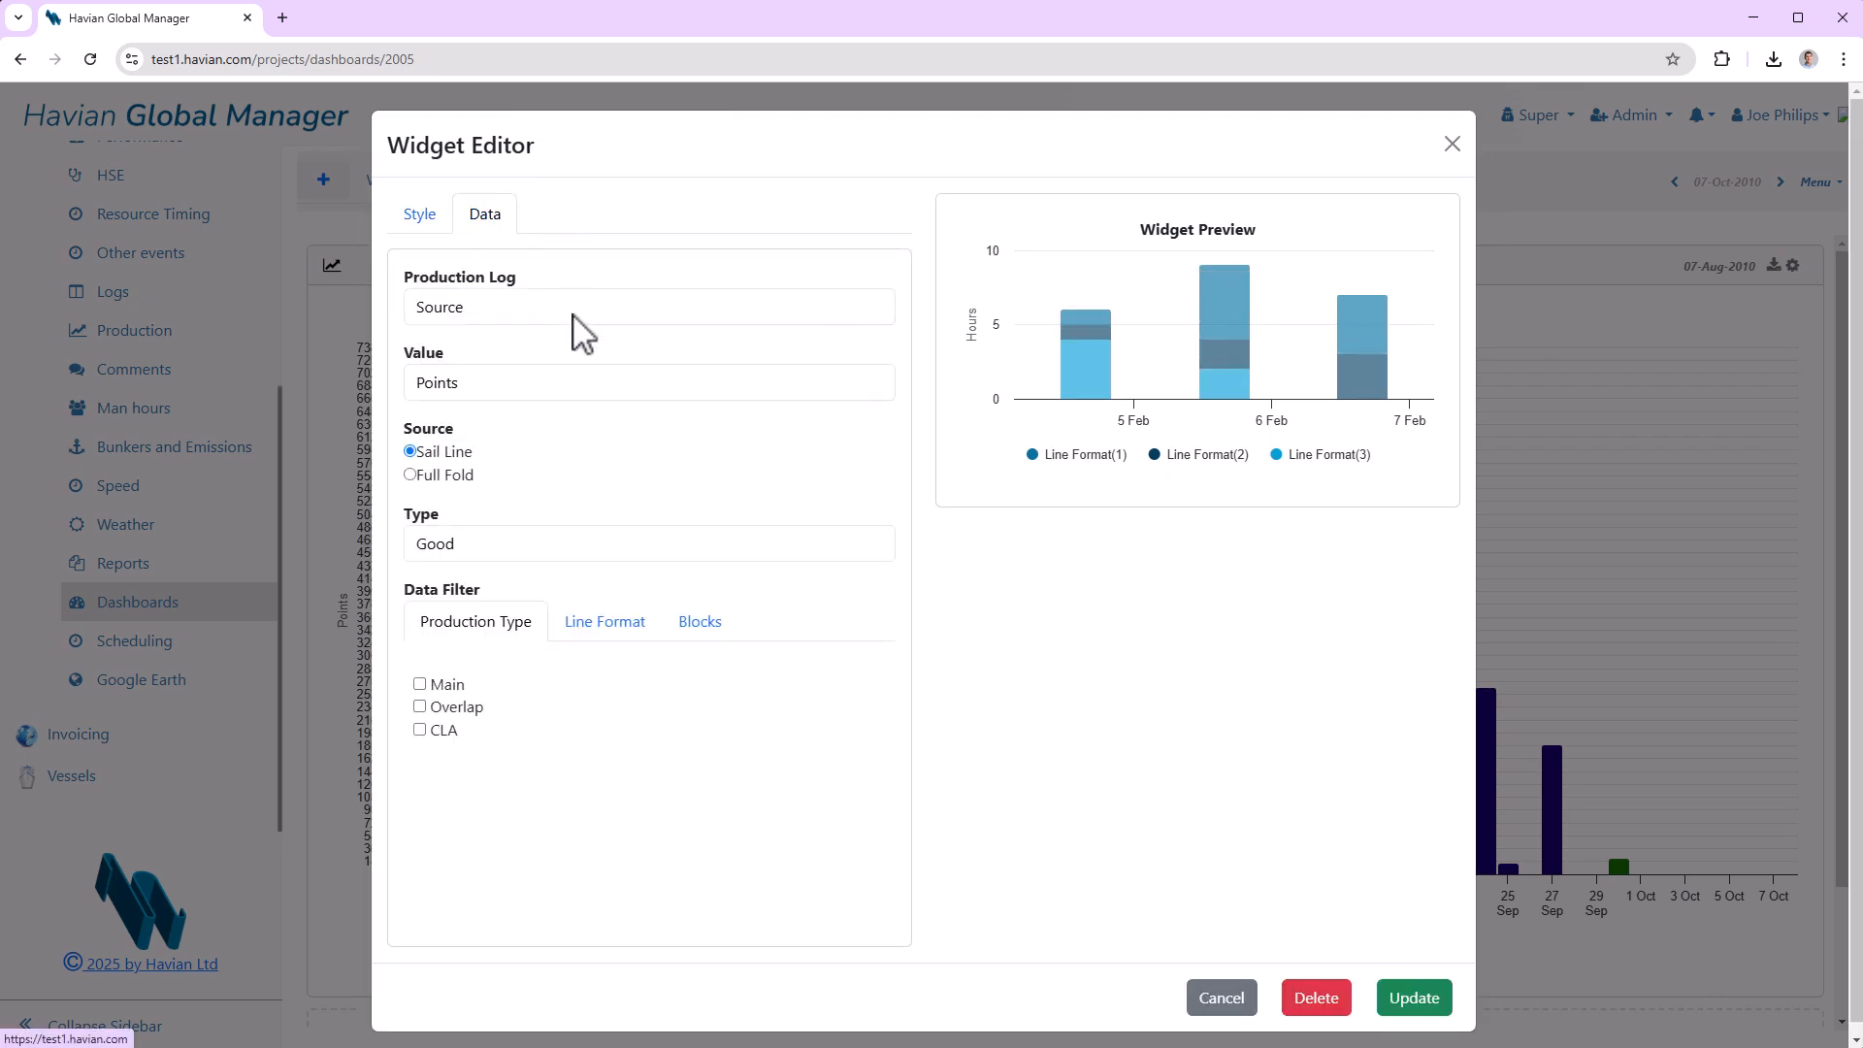
pyautogui.click(419, 684)
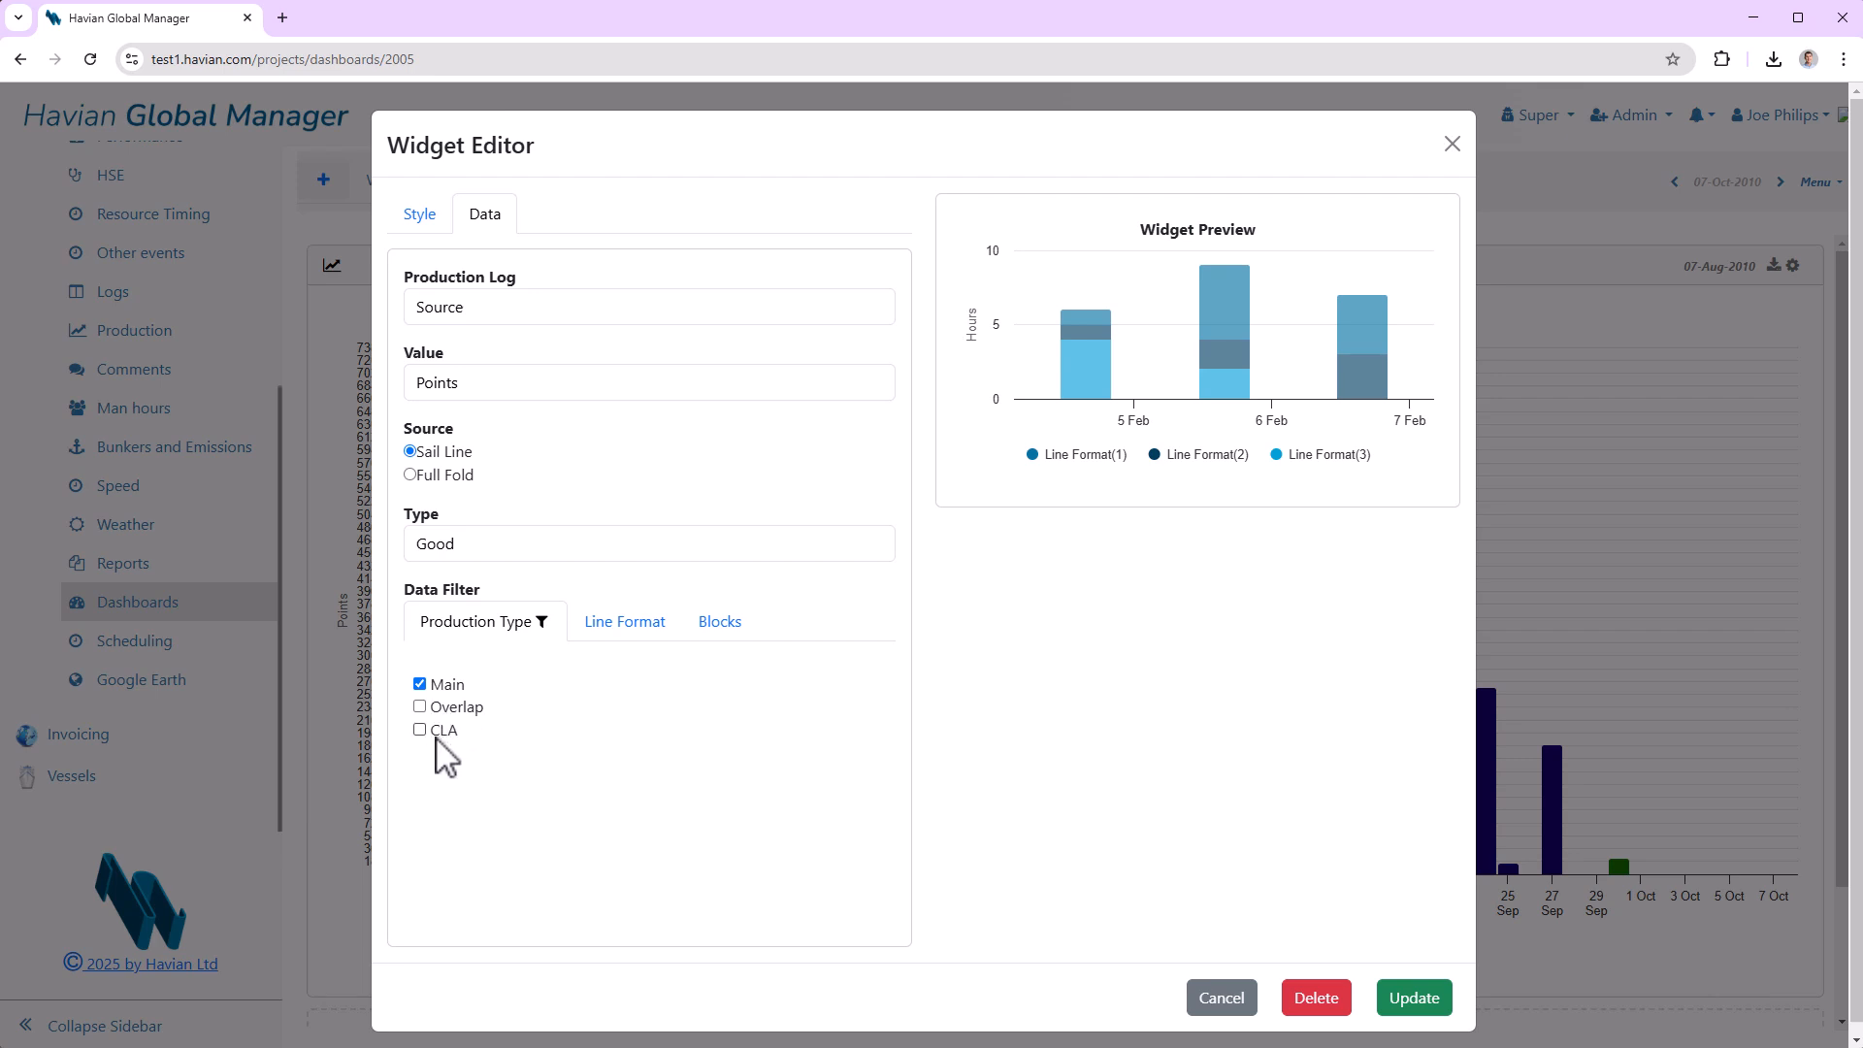
pyautogui.click(436, 477)
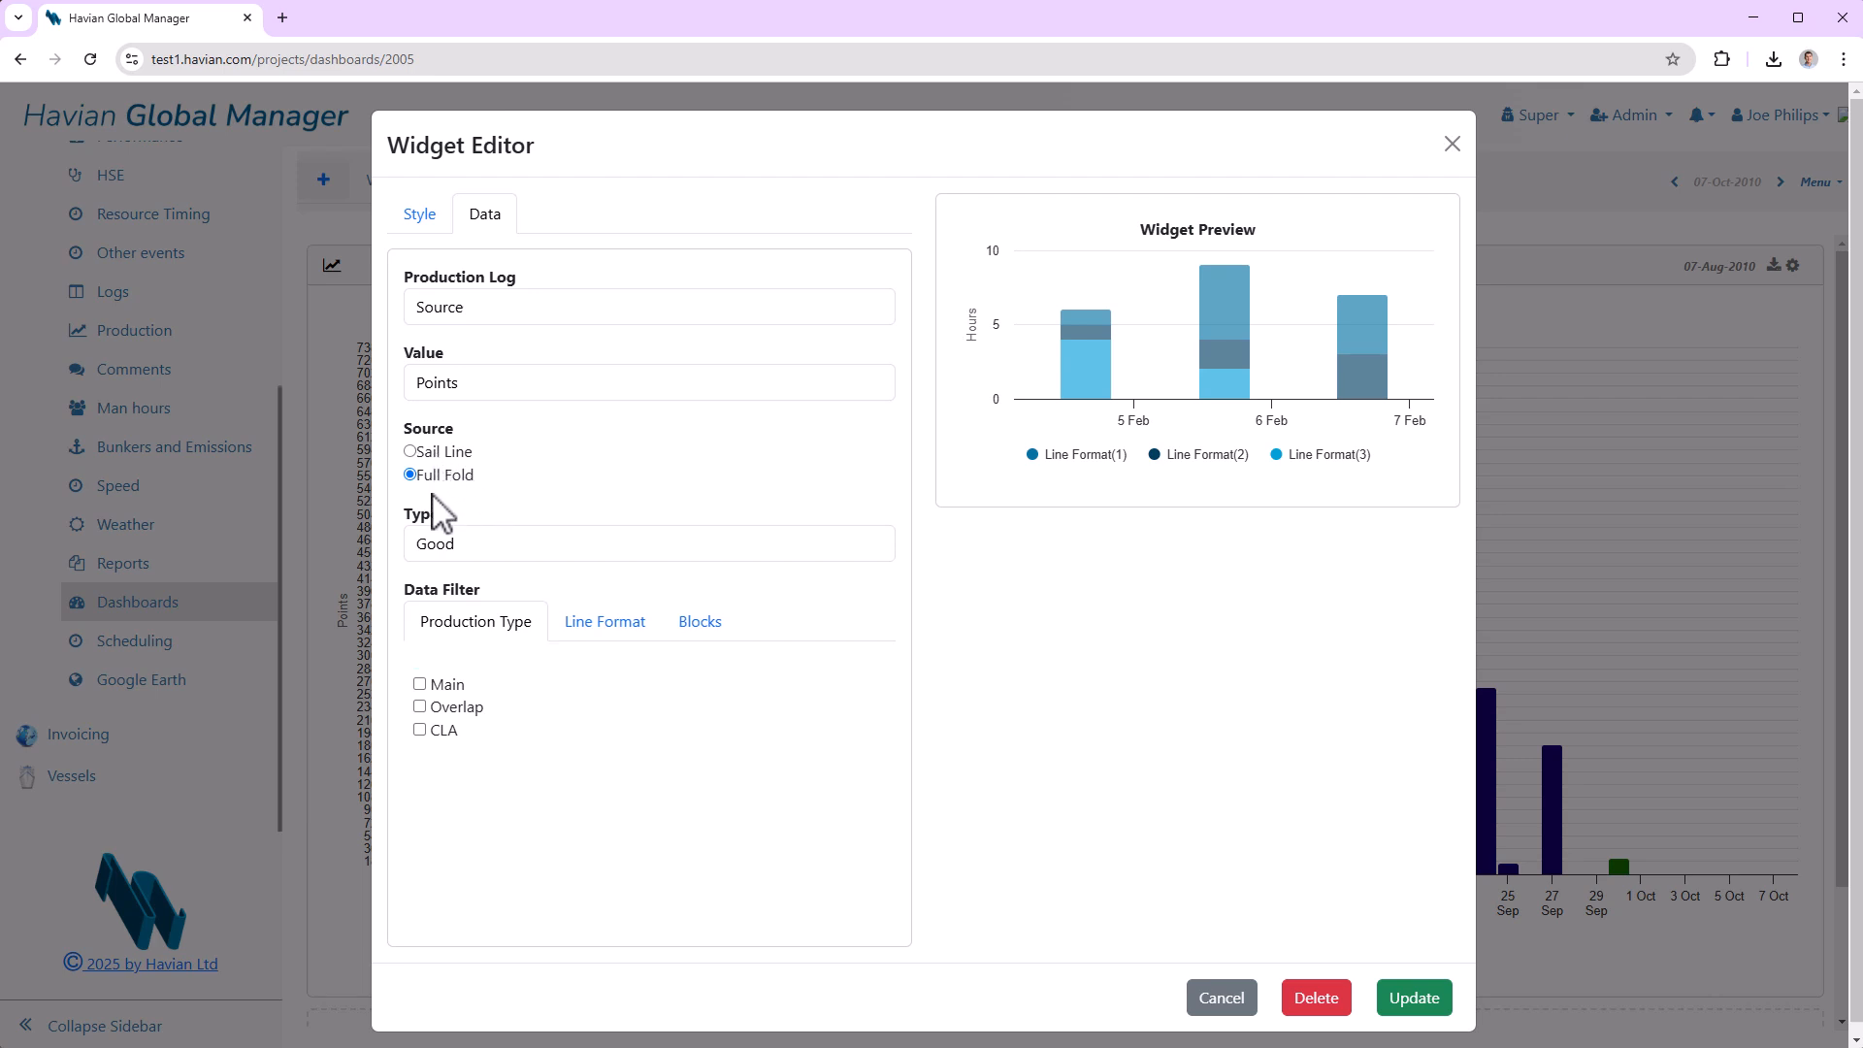
pyautogui.click(448, 543)
pyautogui.click(449, 604)
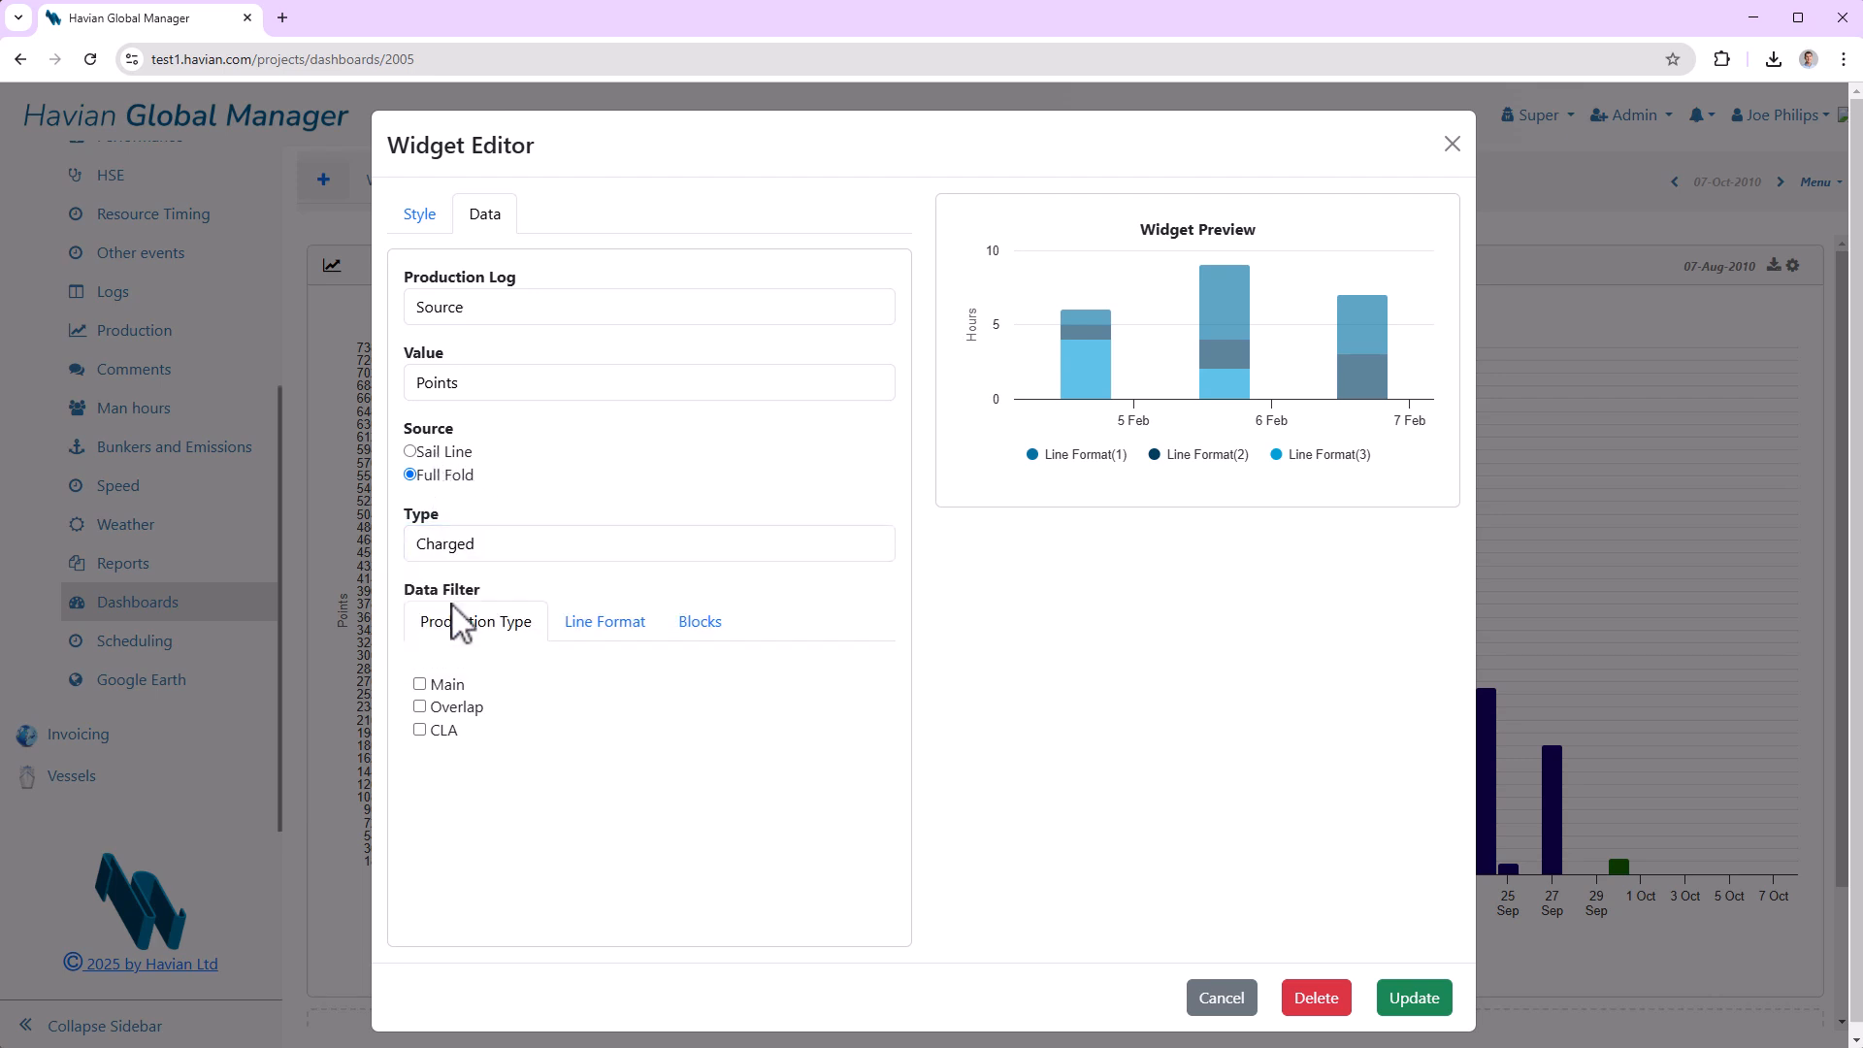
pyautogui.click(432, 685)
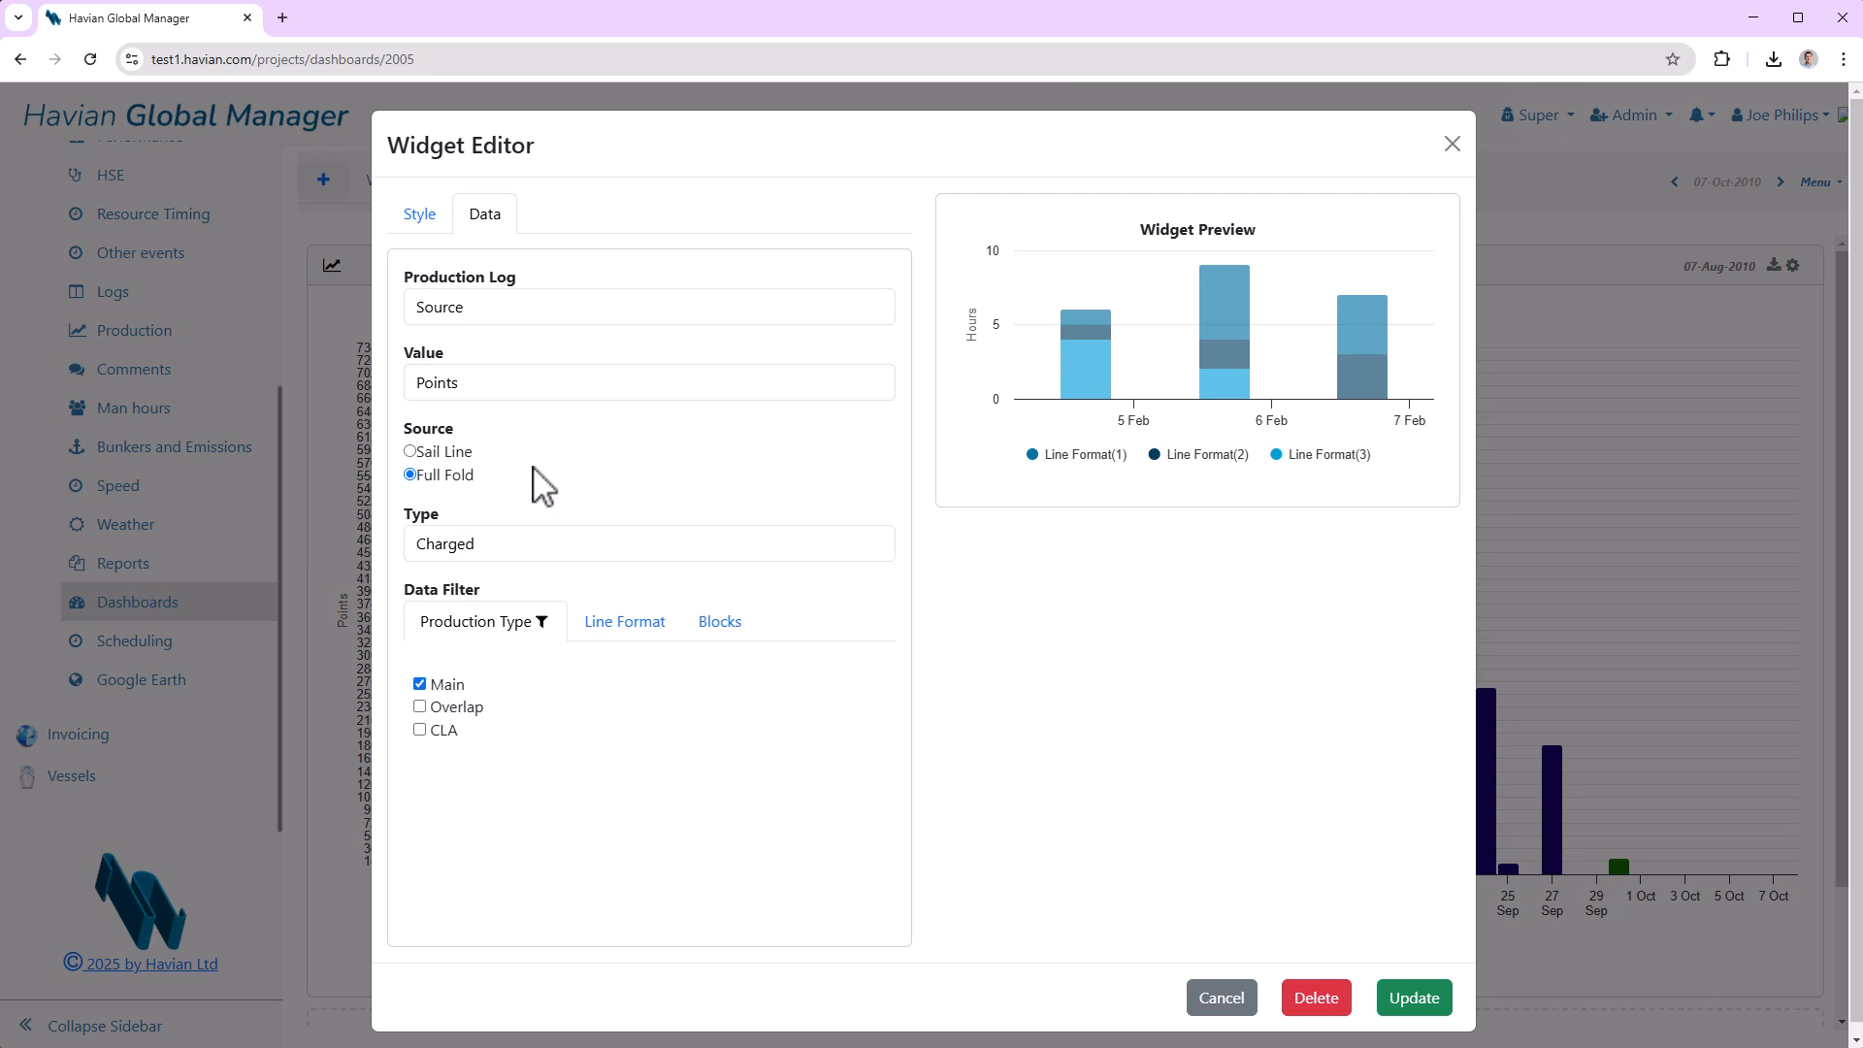
# Set the production widget's value to Kilometers and update the widget
pyautogui.click(454, 388)
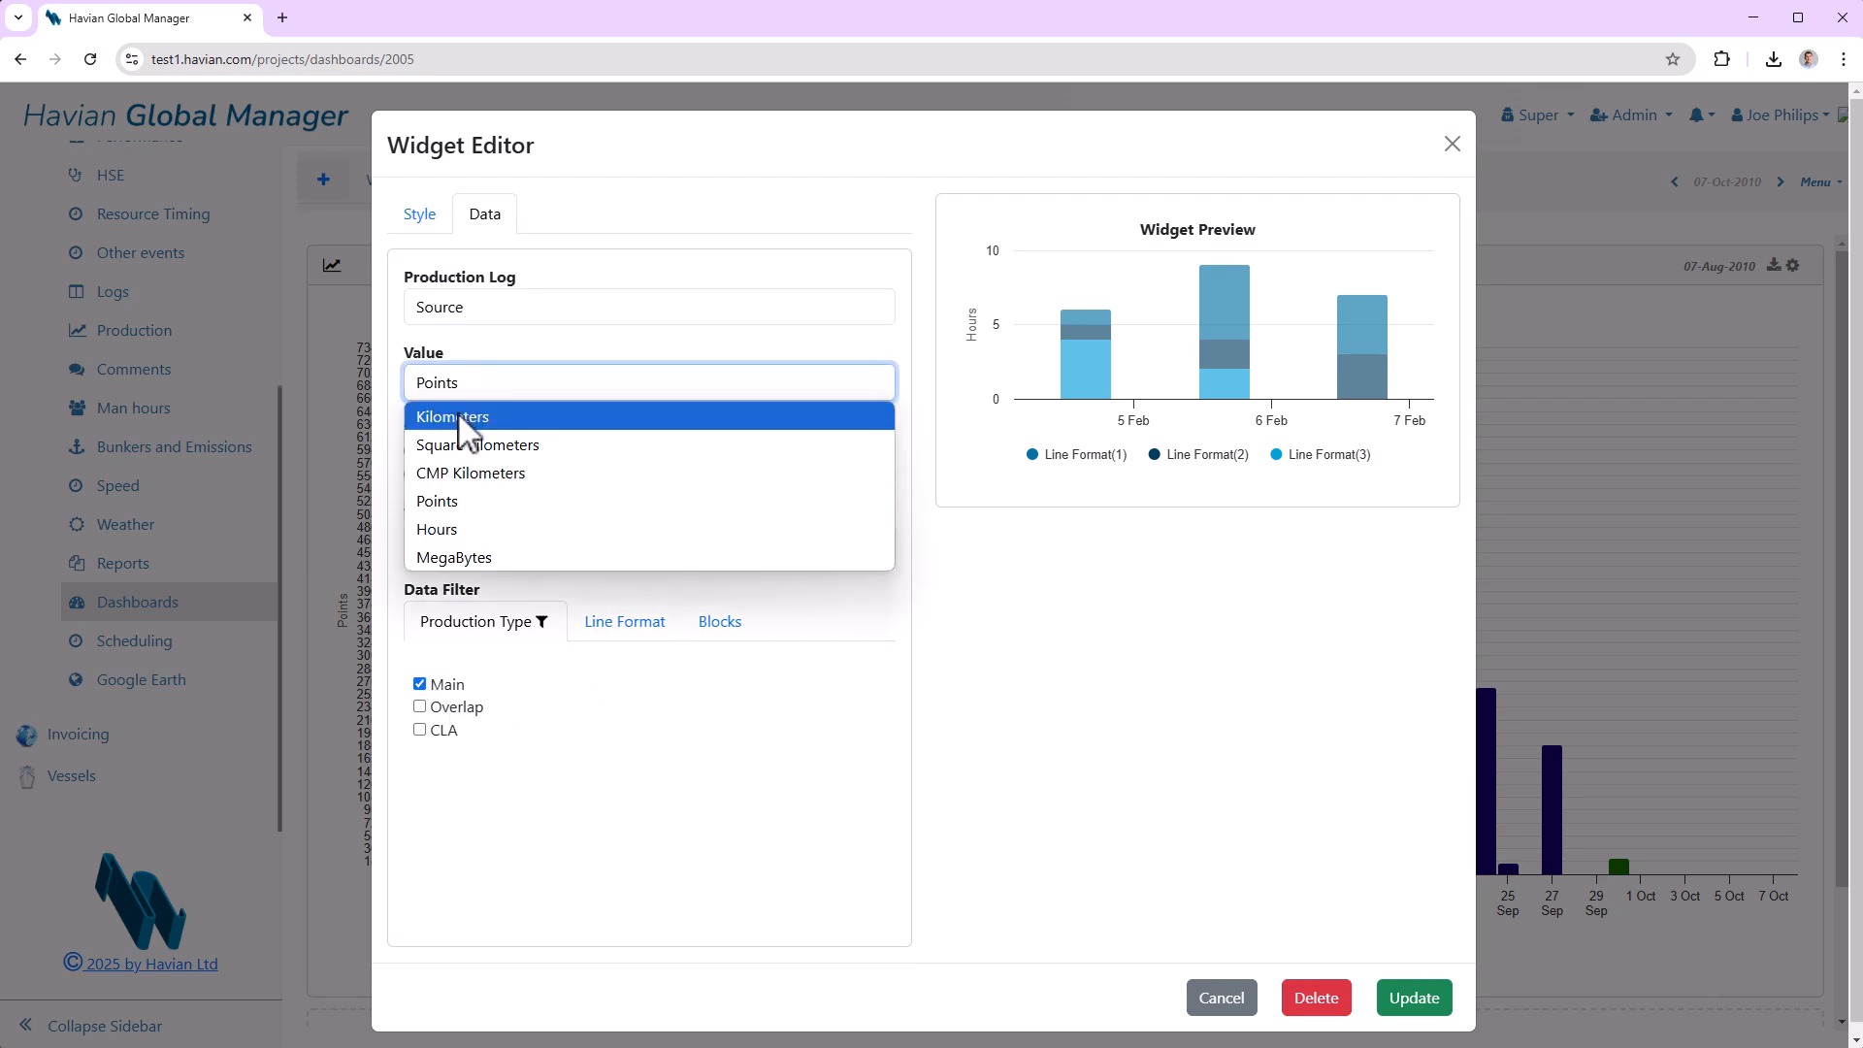
pyautogui.click(462, 419)
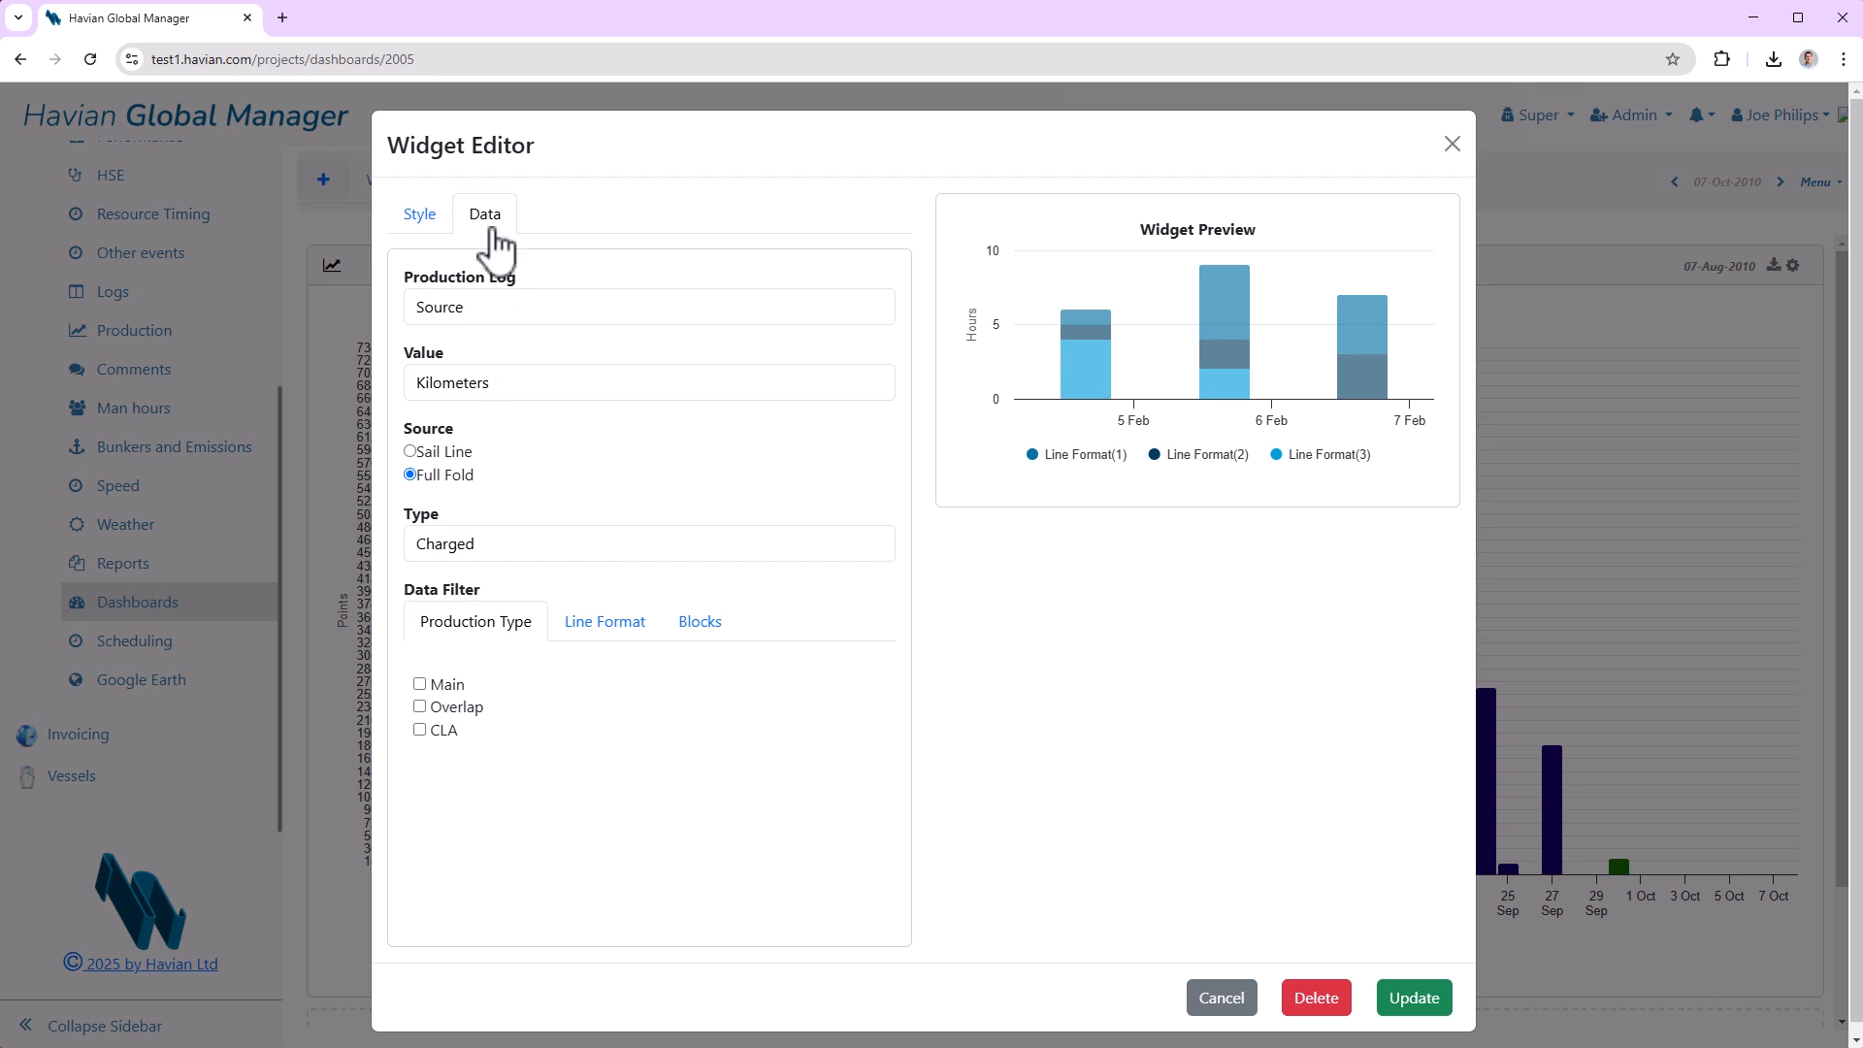
pyautogui.click(1415, 999)
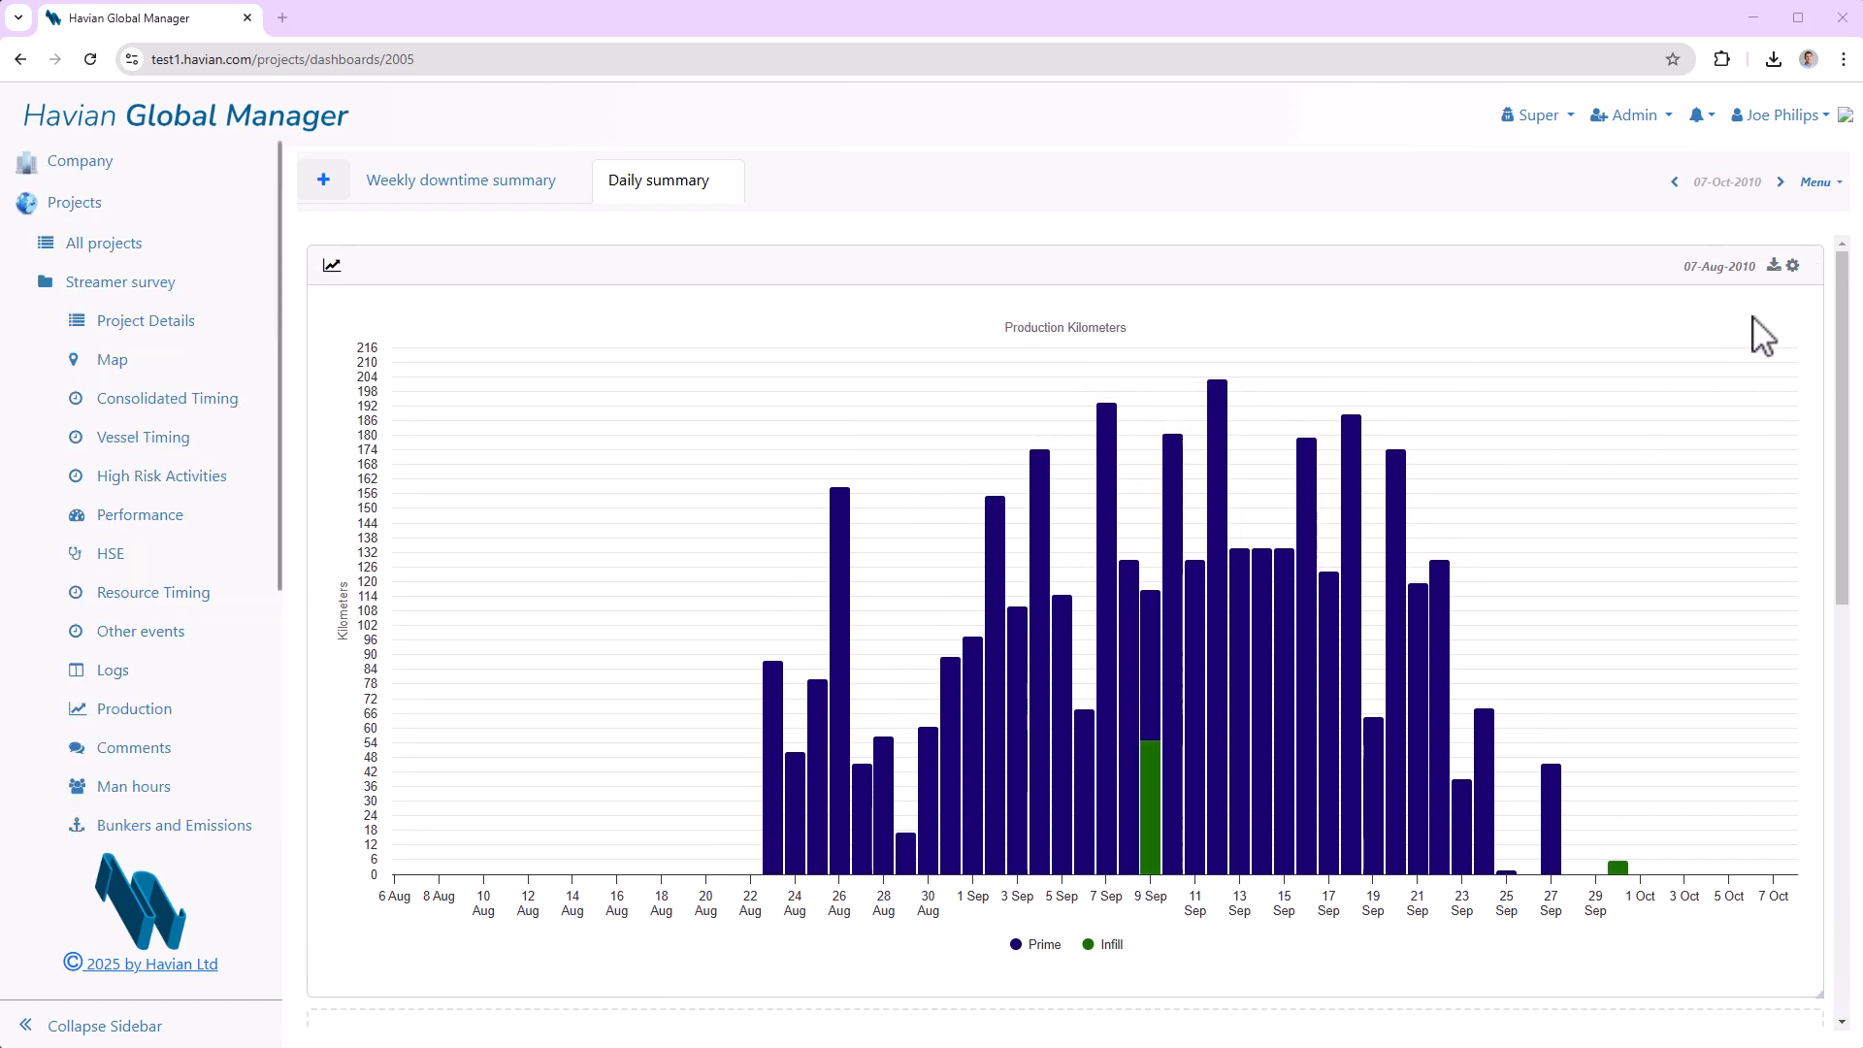
# Reopen the production widget's data settings and switch its production log to Geophysical Survey
pyautogui.click(1792, 266)
pyautogui.click(490, 216)
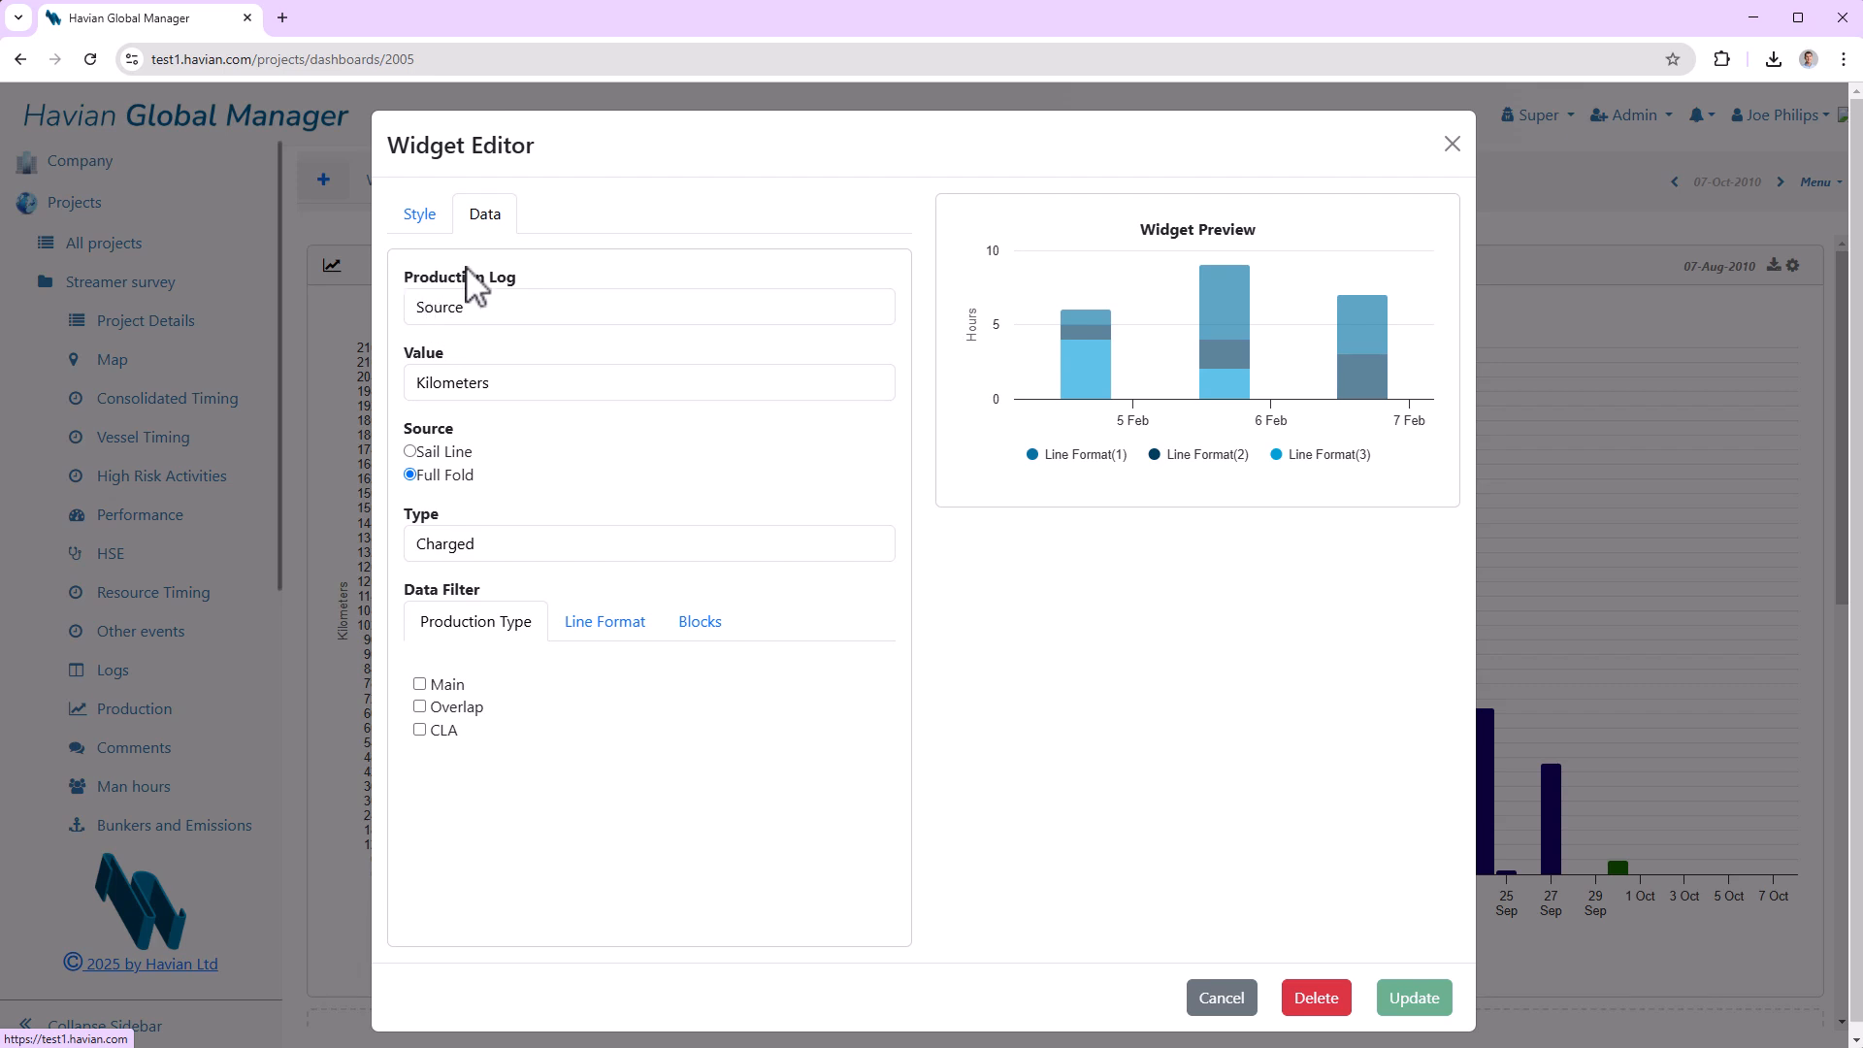
pyautogui.click(457, 307)
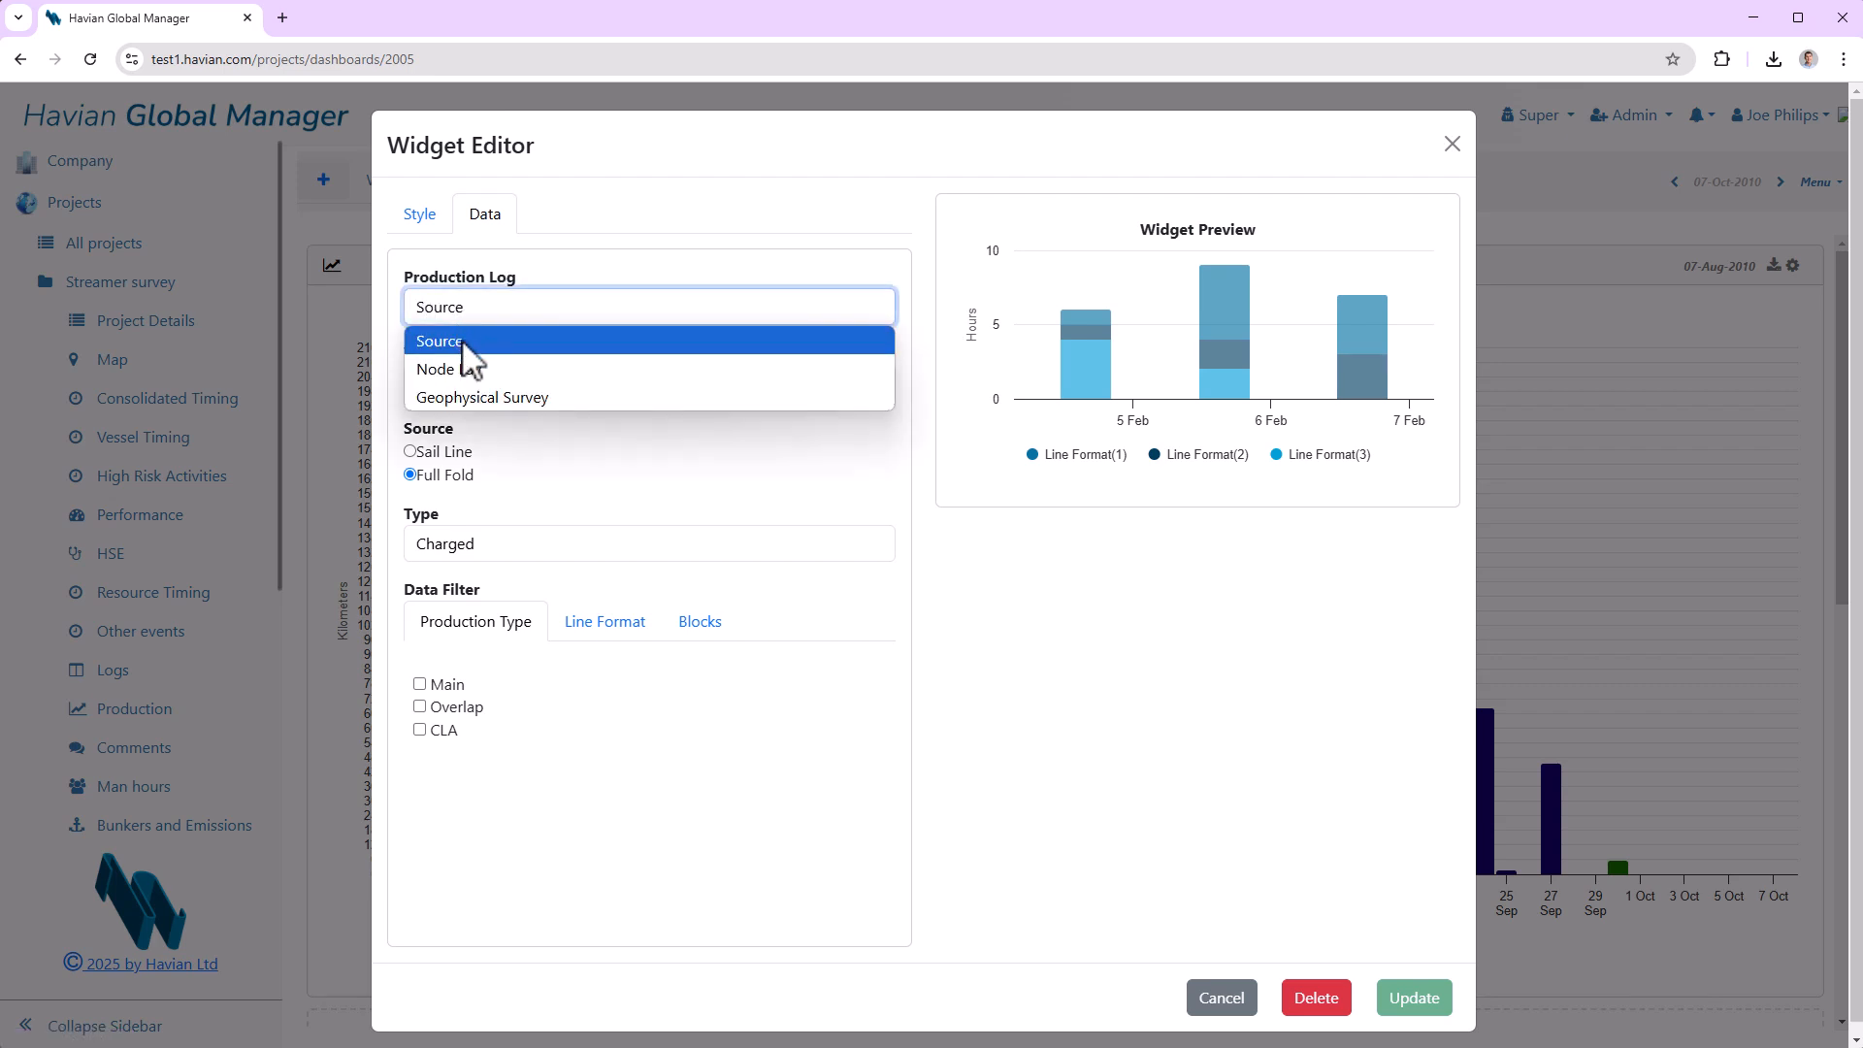
pyautogui.click(499, 396)
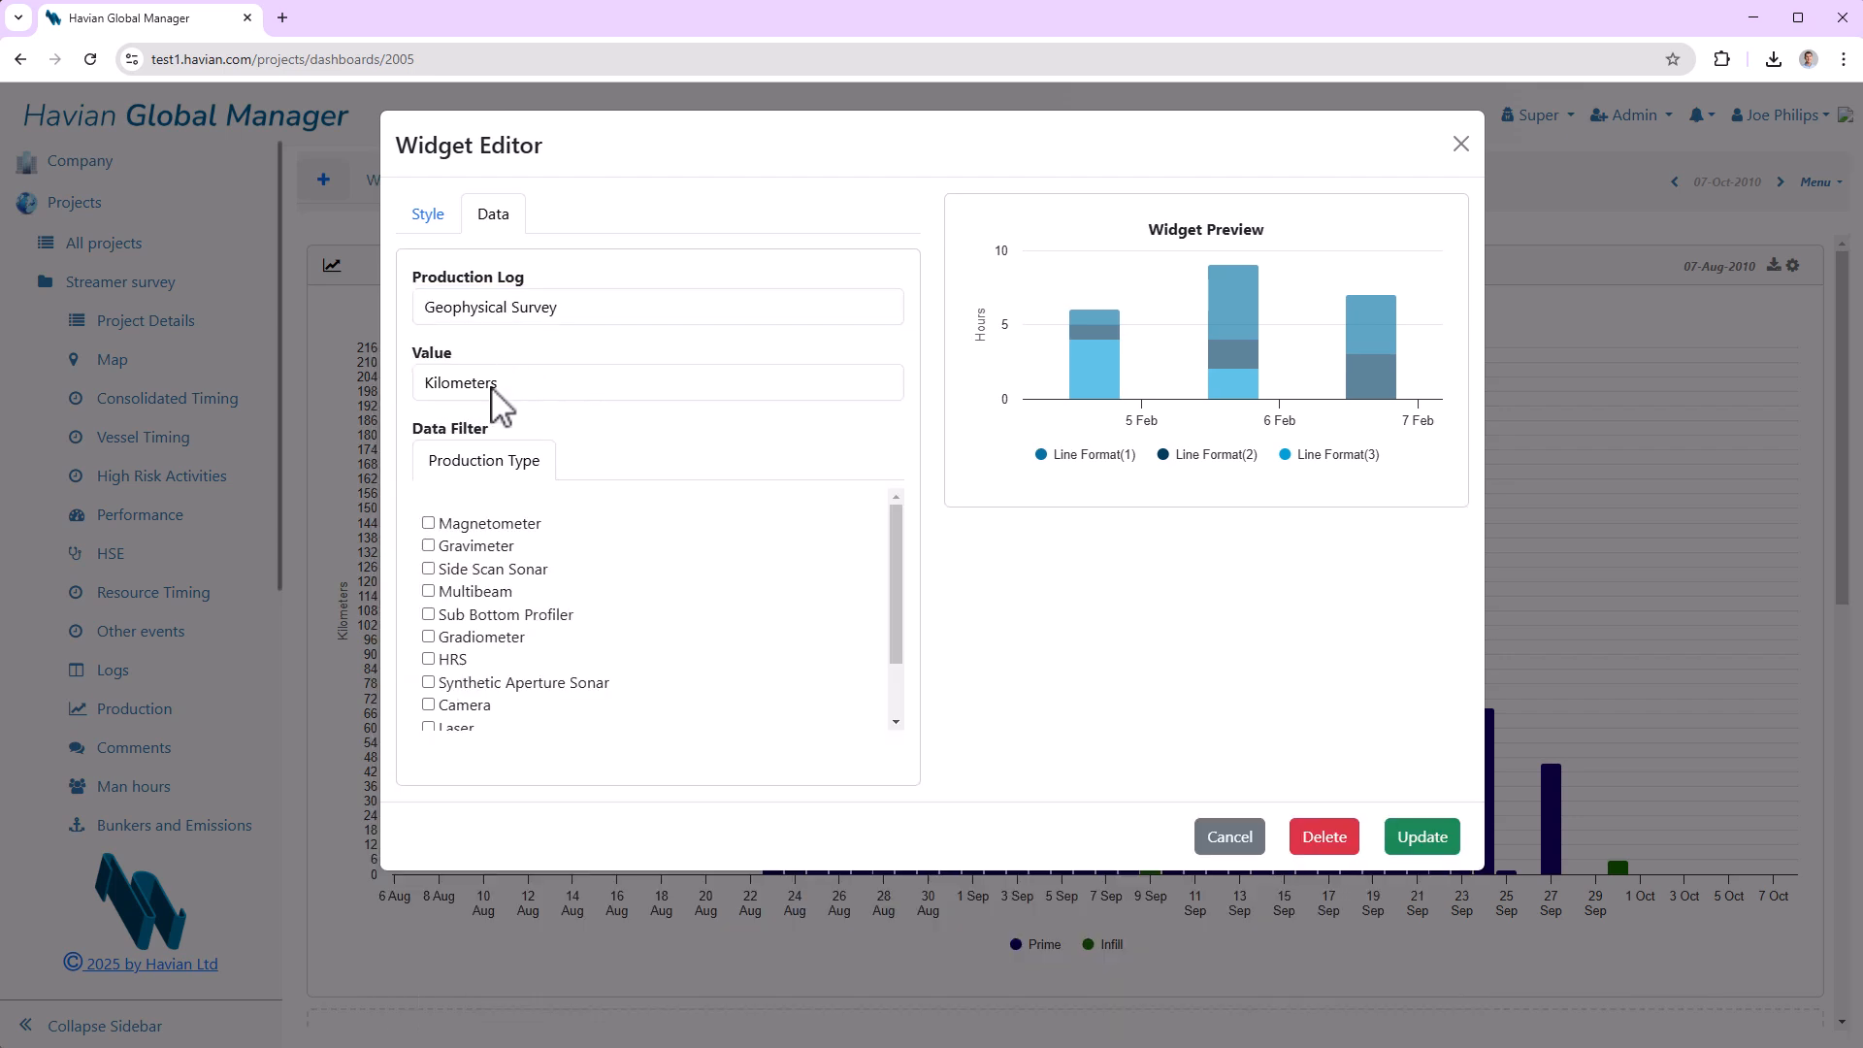
# Filter the Geophysical Survey production widget to the SOLEOL production type and update the widget
pyautogui.scroll(-1, 443, 563)
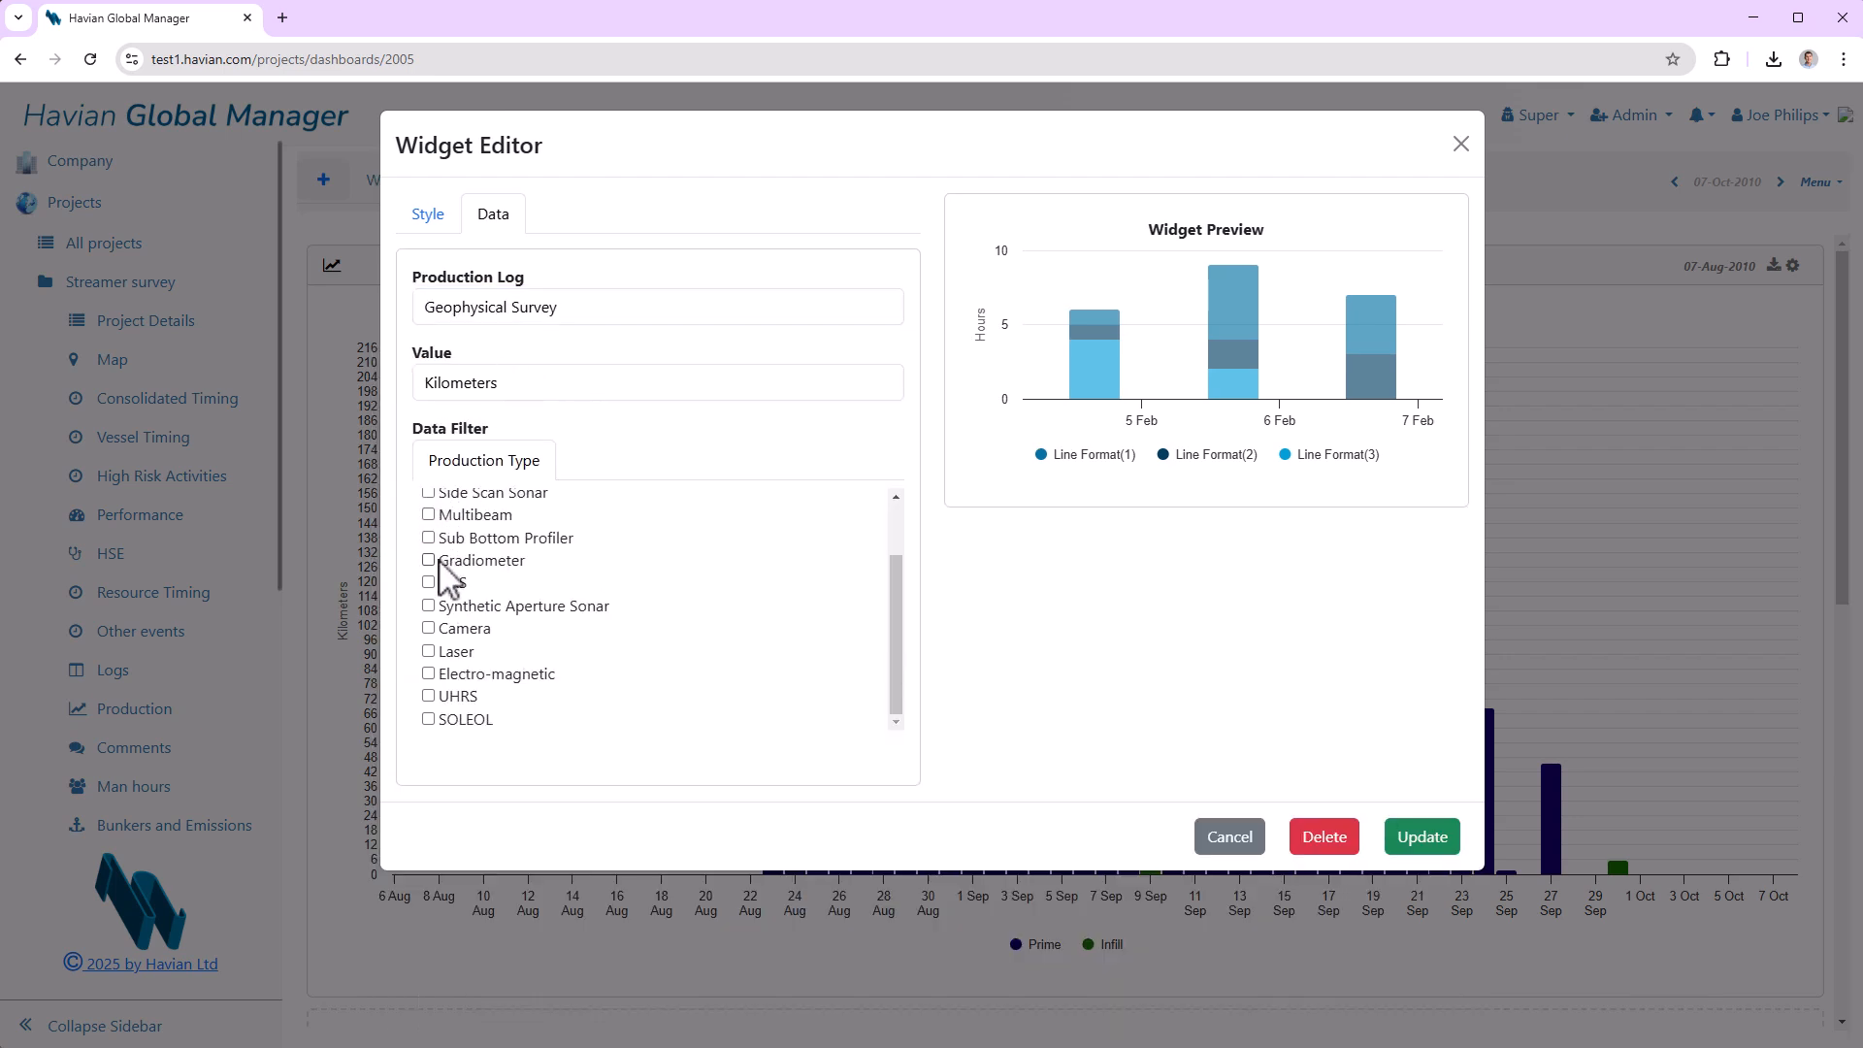
pyautogui.scroll(1, 446, 582)
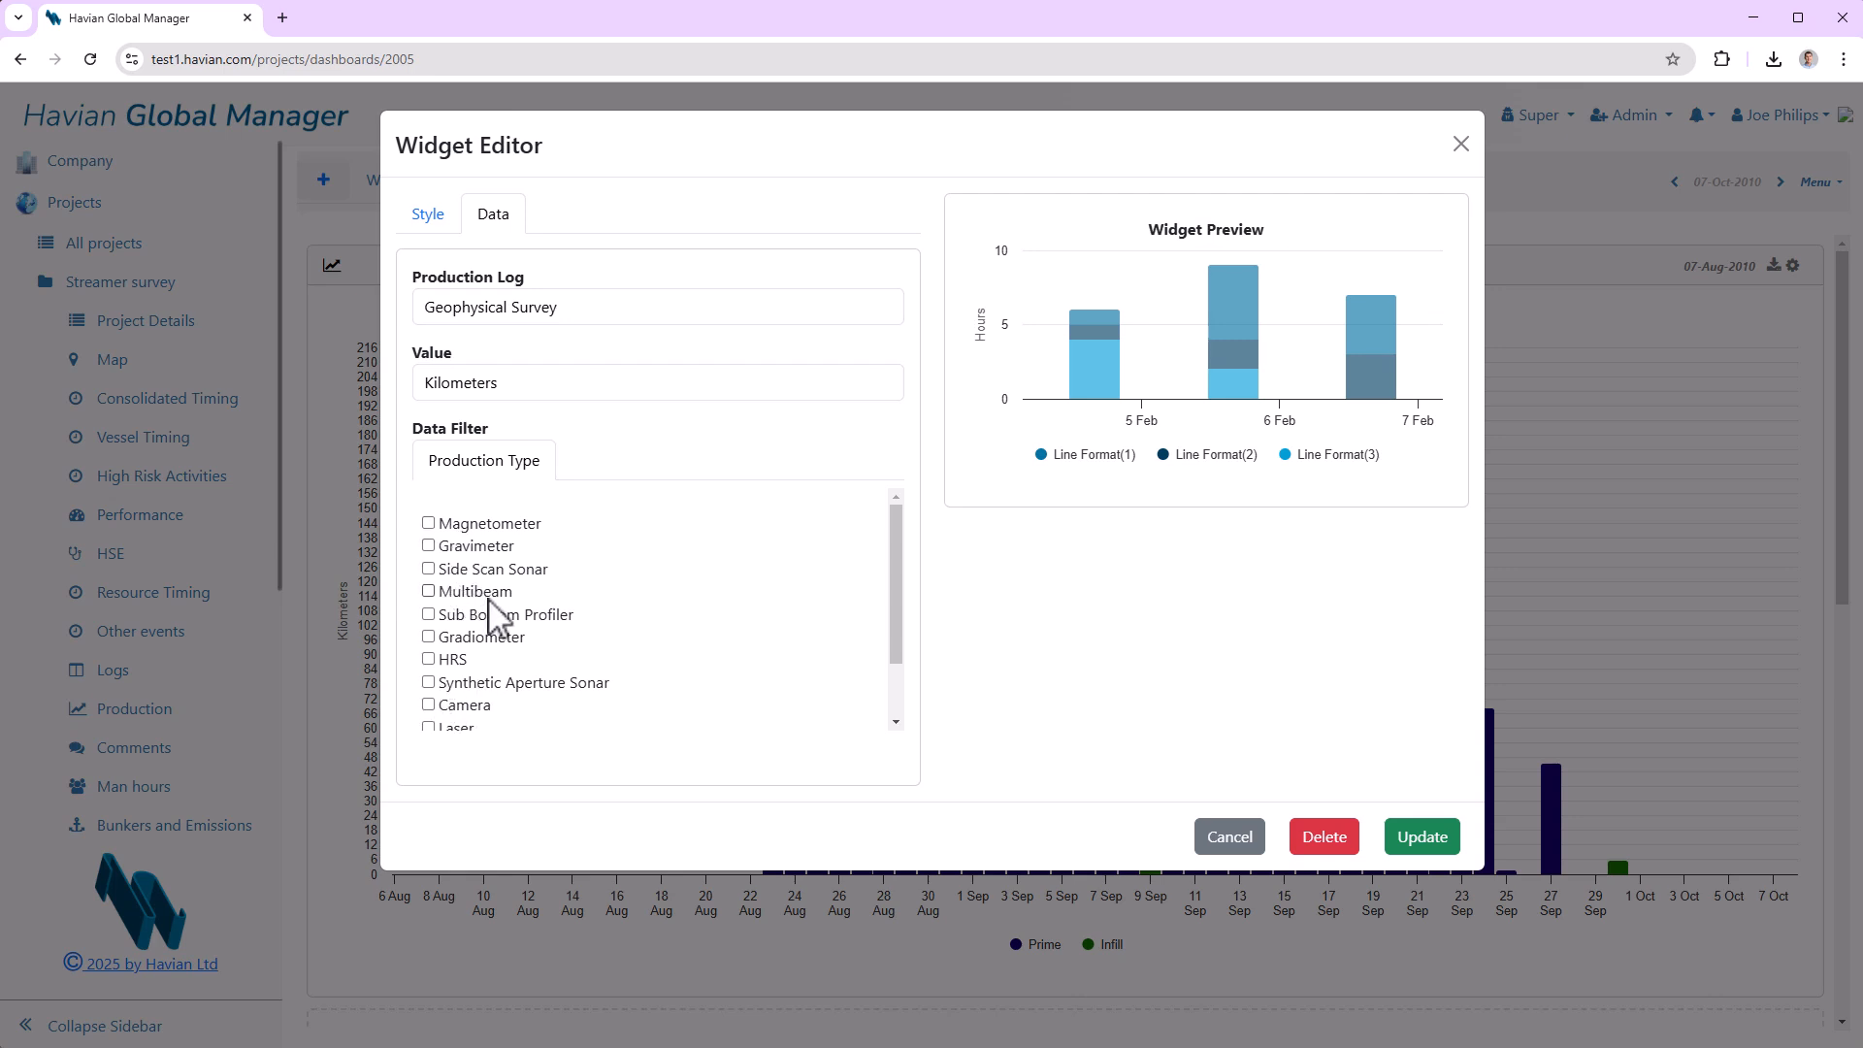
pyautogui.scroll(-2, 479, 607)
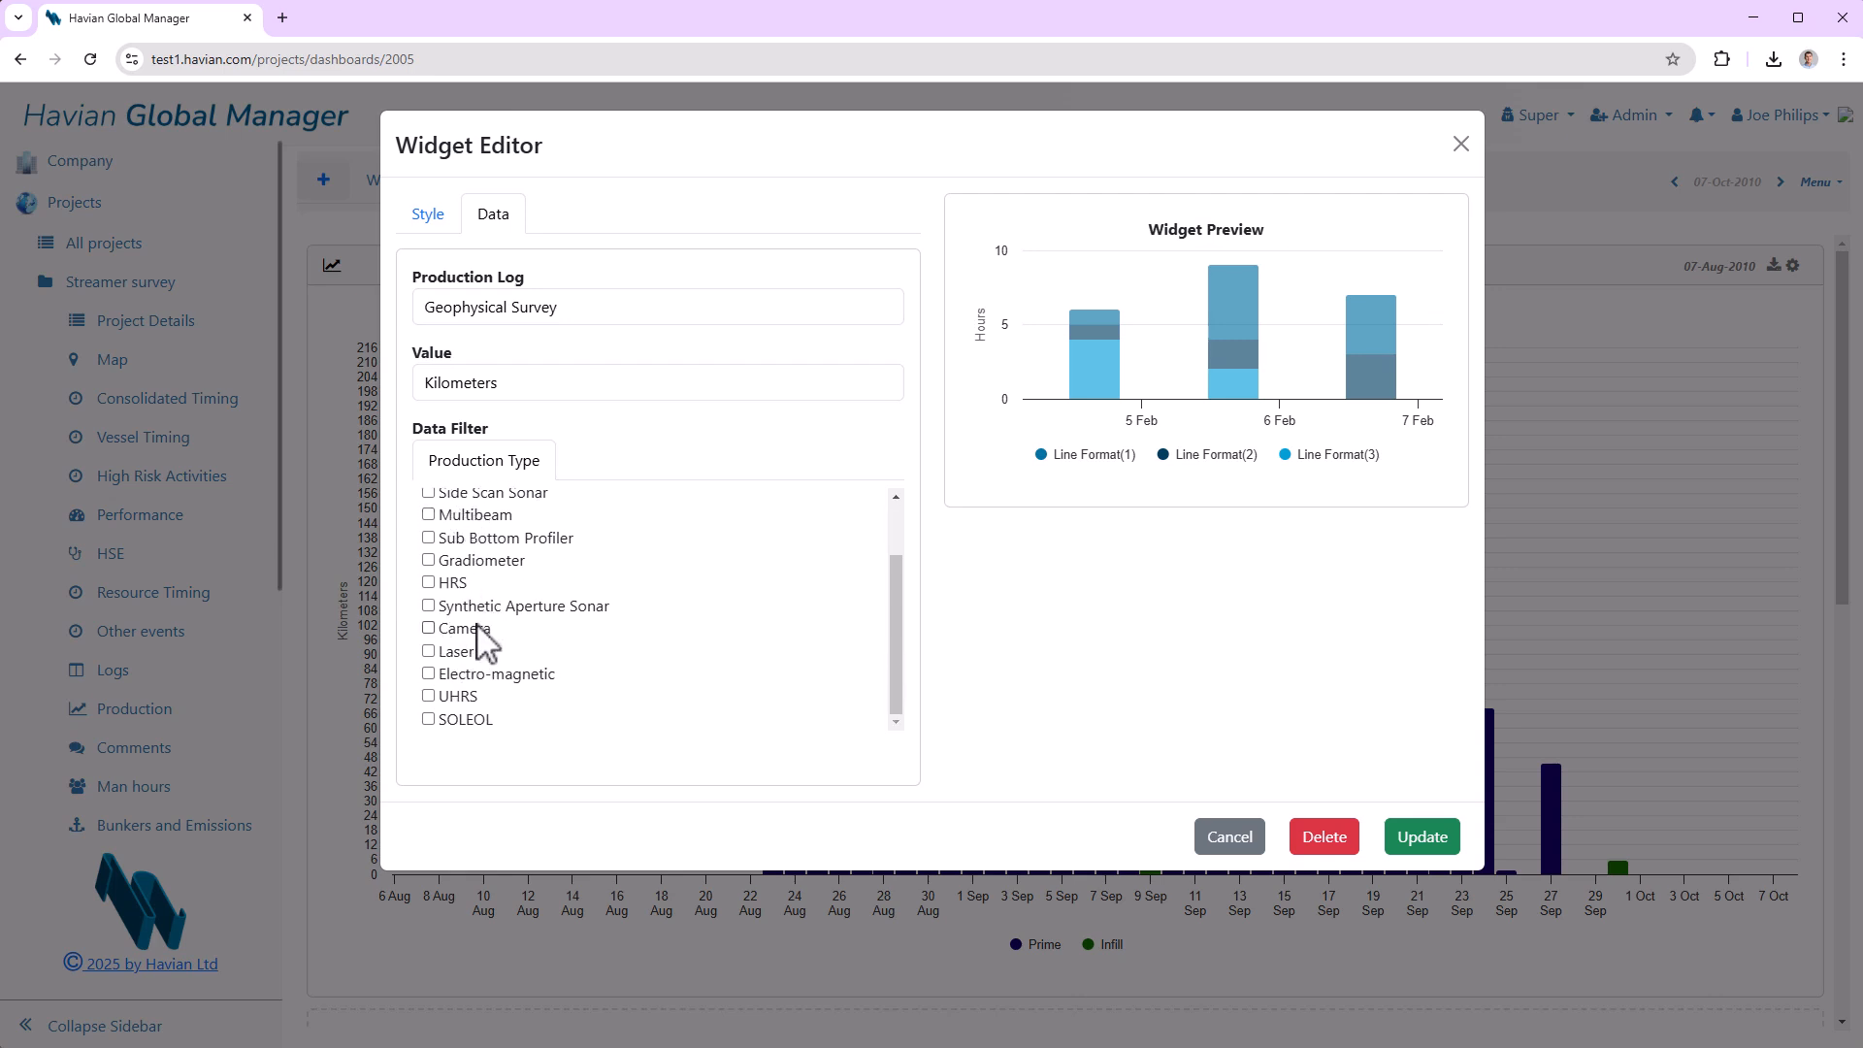
pyautogui.scroll(2, 479, 631)
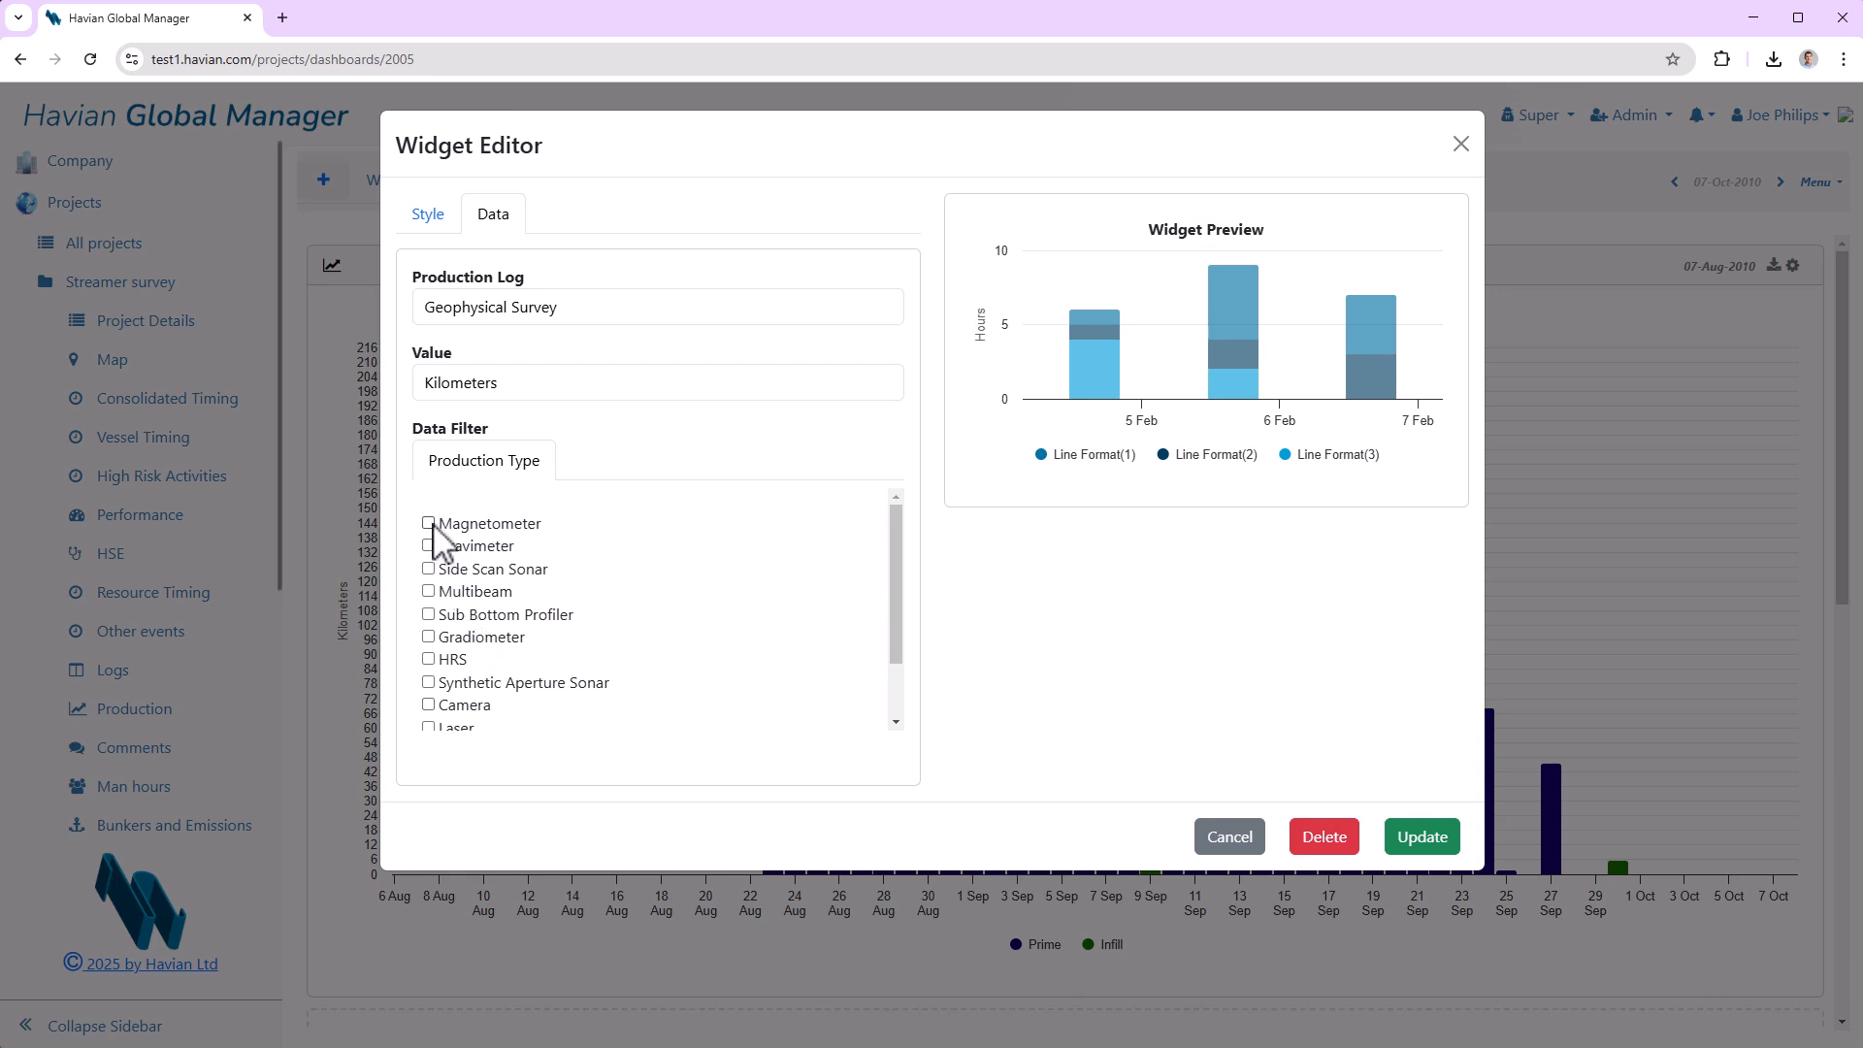
pyautogui.scroll(-2, 475, 611)
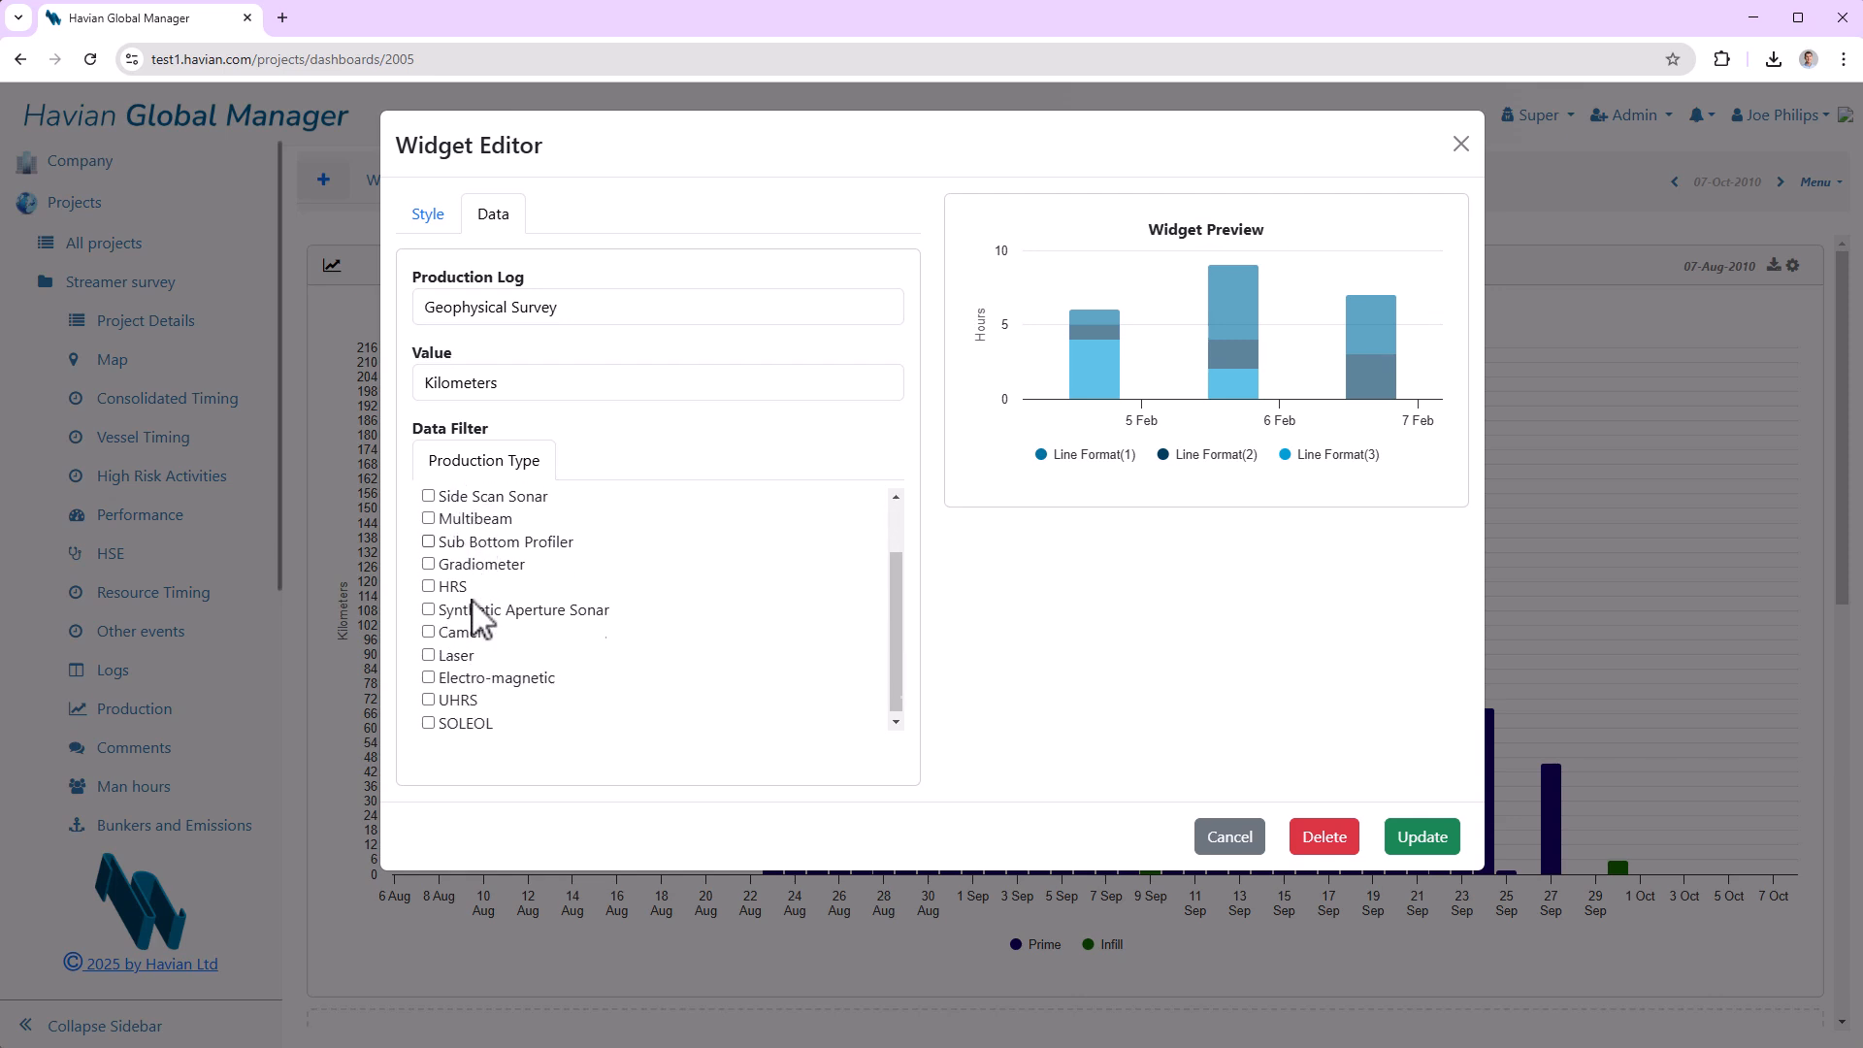
pyautogui.click(429, 720)
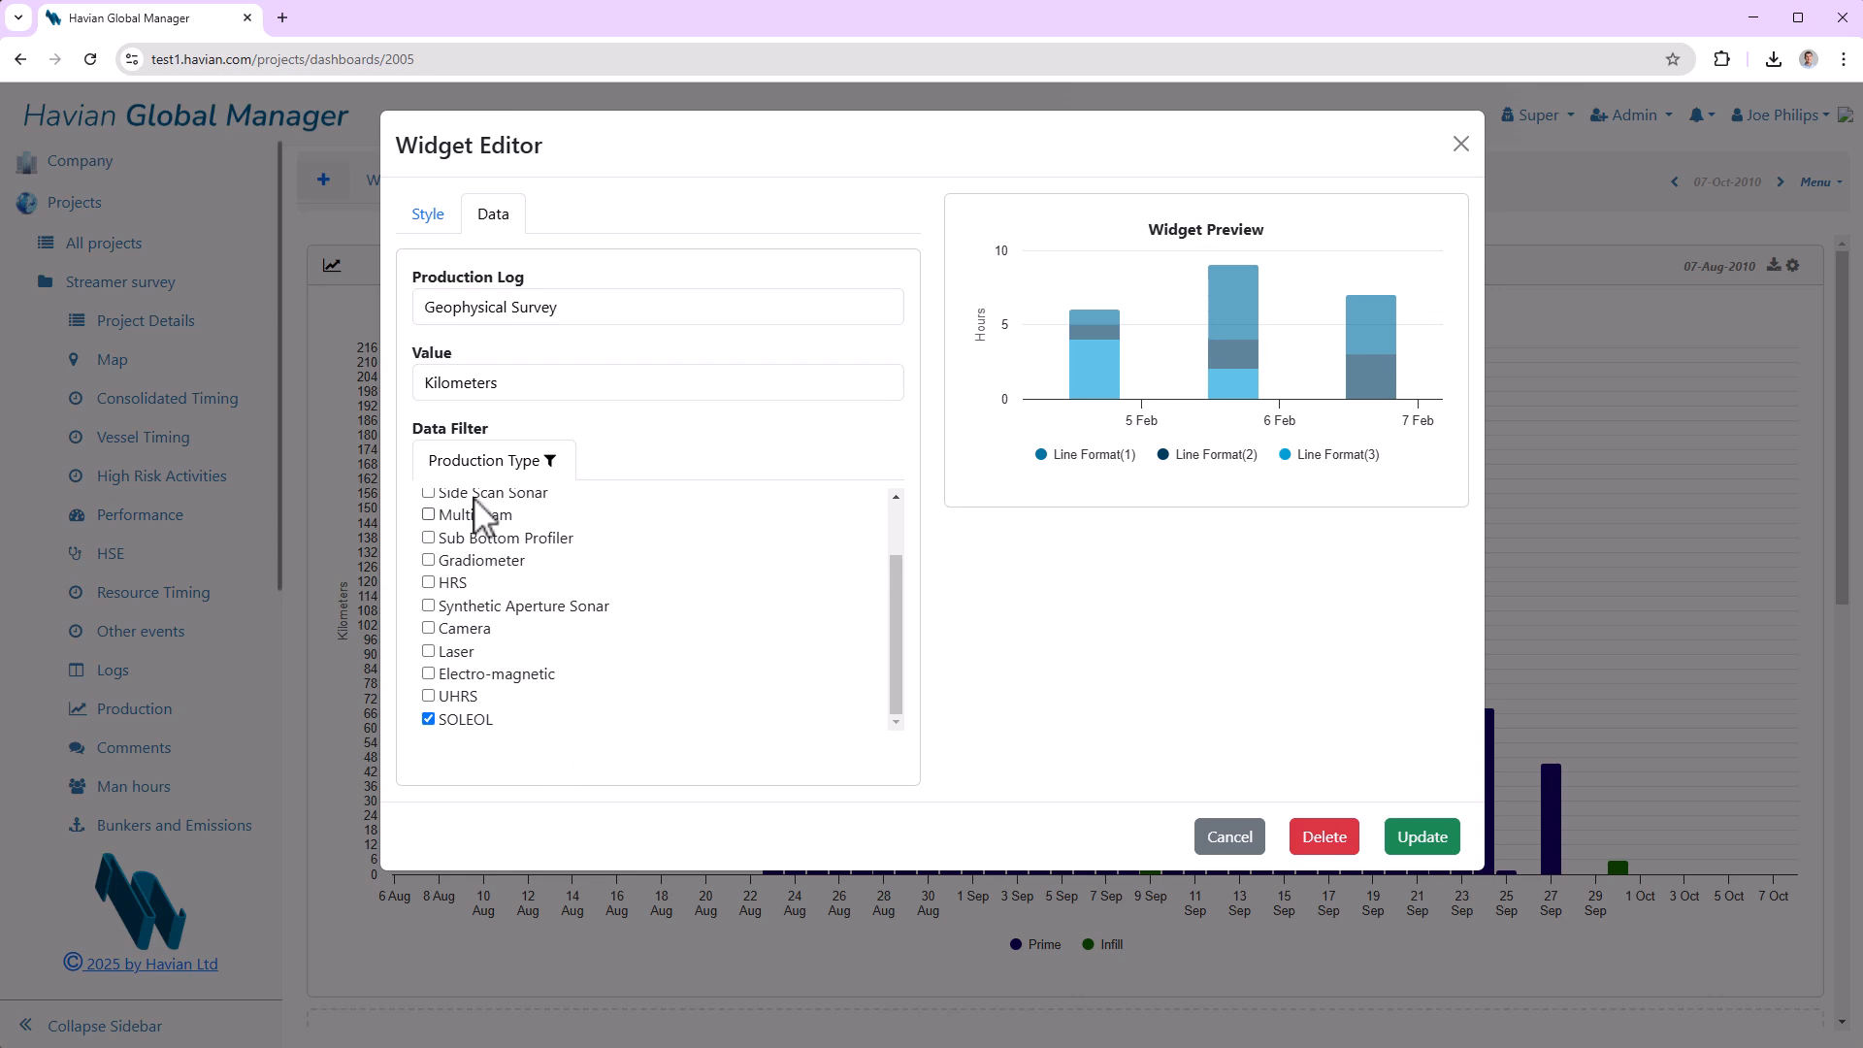
pyautogui.click(1423, 840)
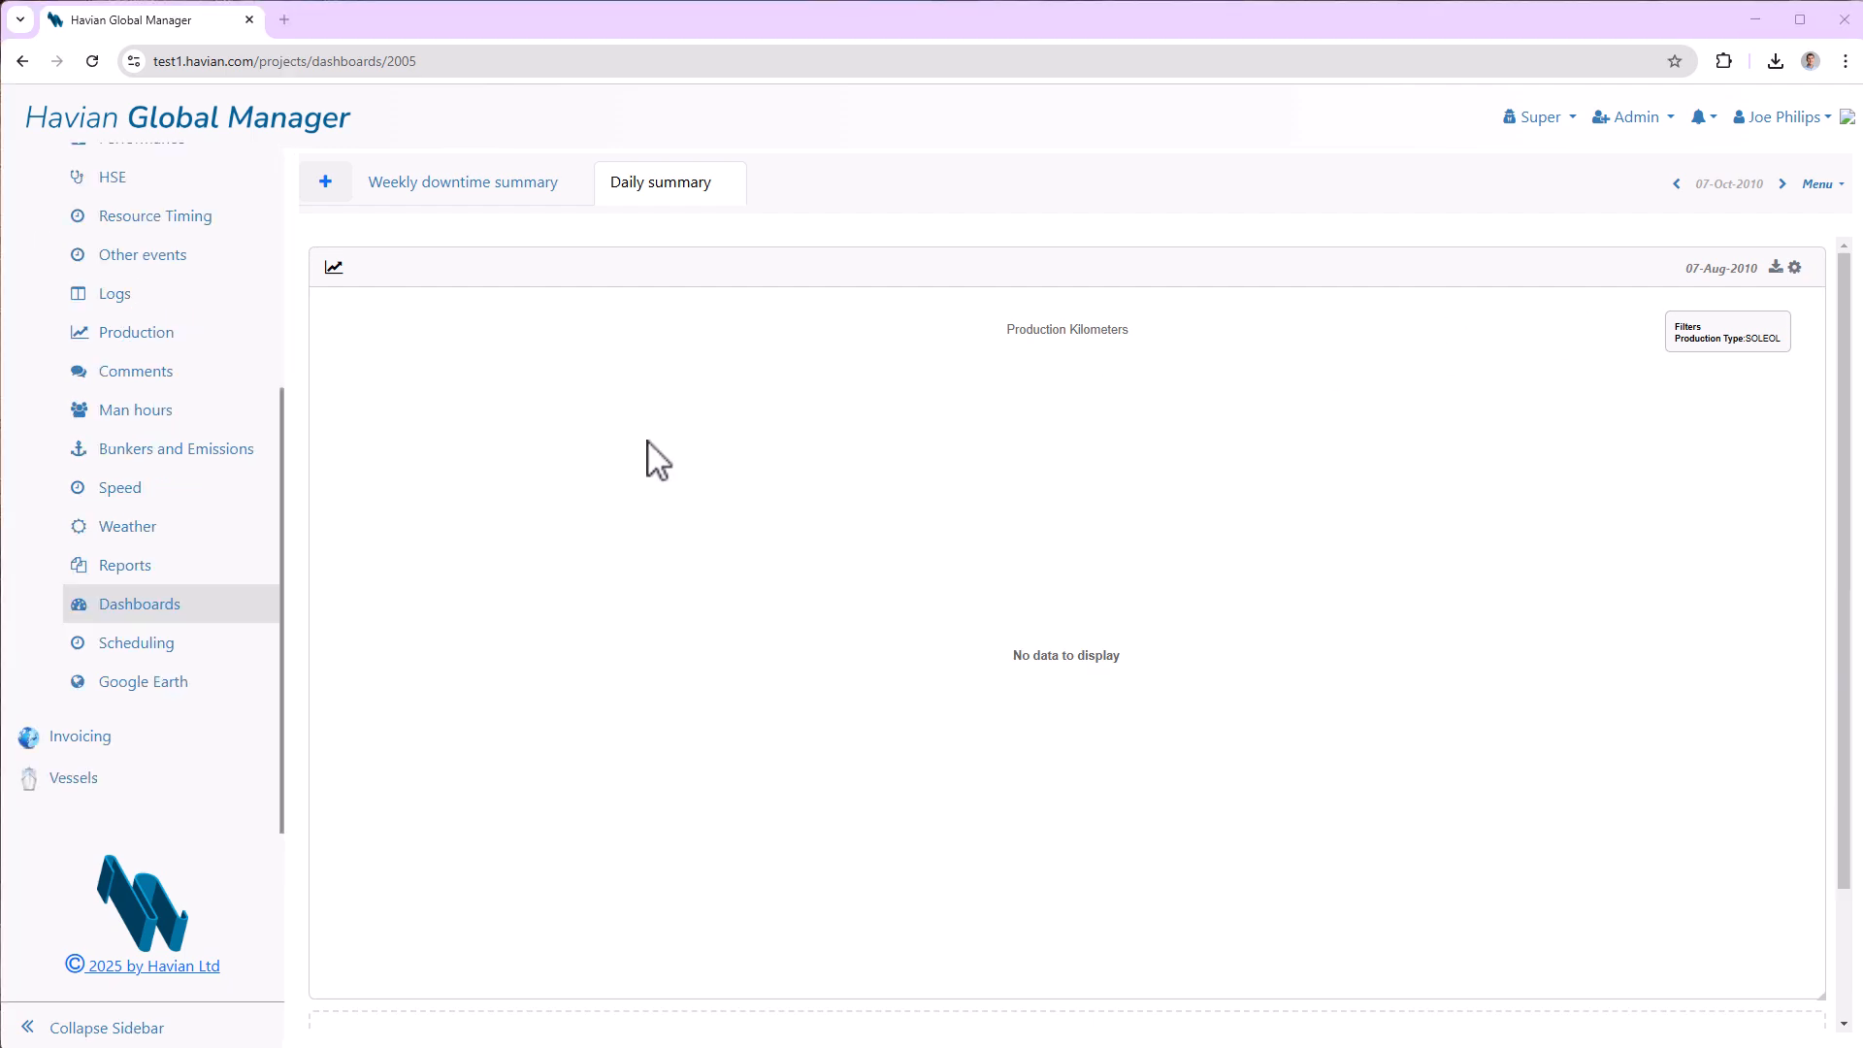
# Open the Site survey project from the list of all projects and go to its dashboards
pyautogui.scroll(3, 151, 422)
pyautogui.scroll(1, 160, 408)
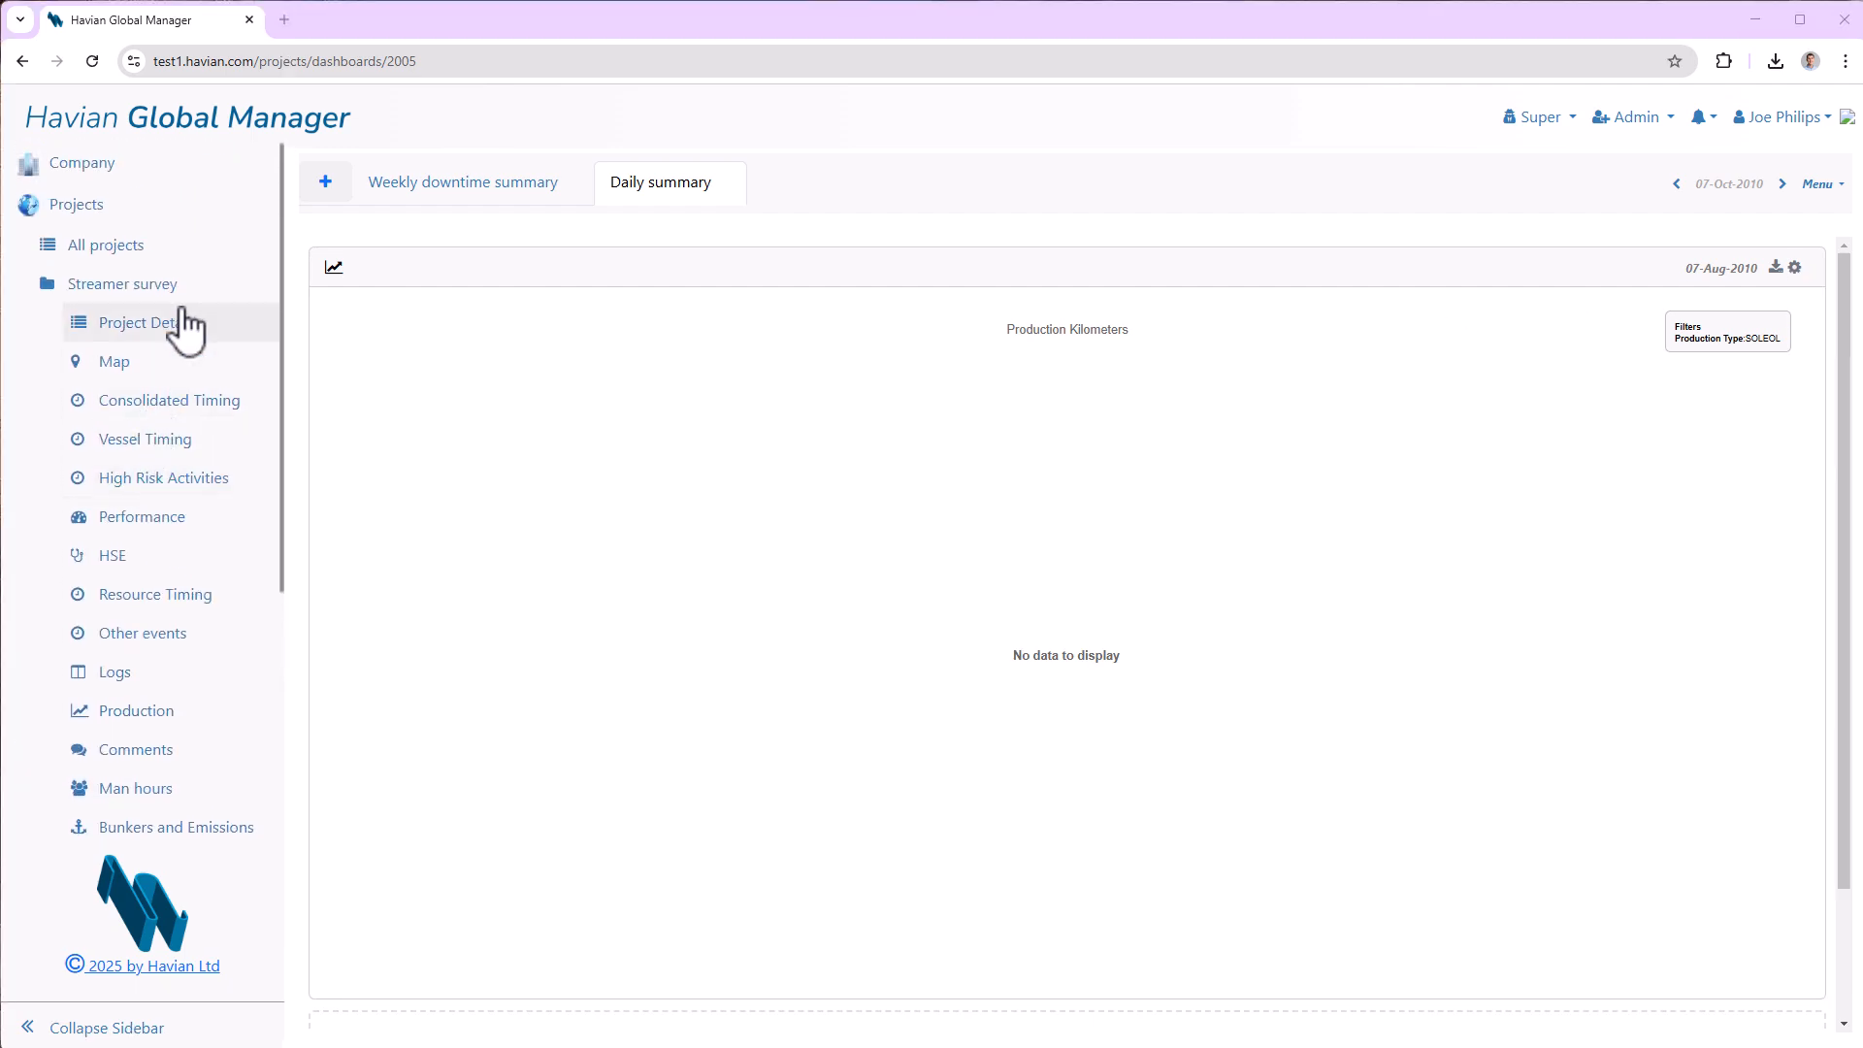
pyautogui.click(193, 247)
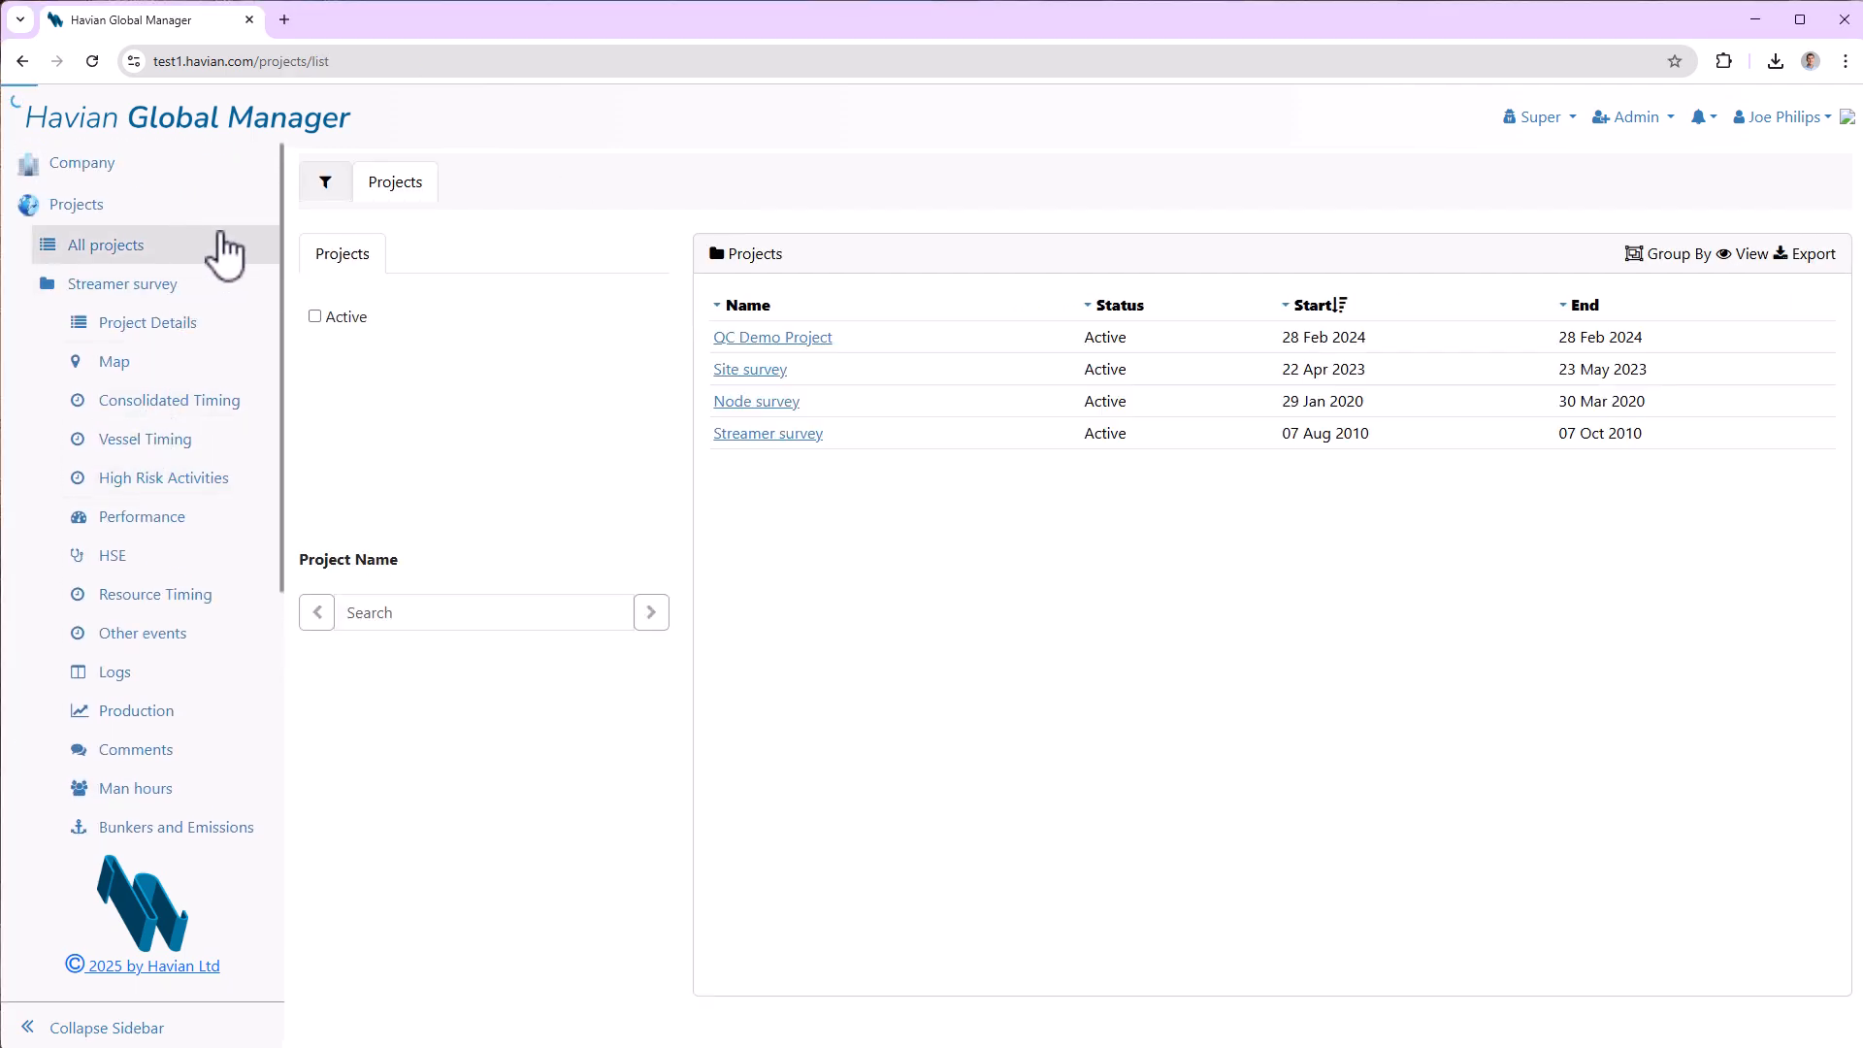
pyautogui.click(753, 371)
pyautogui.scroll(-3, 248, 723)
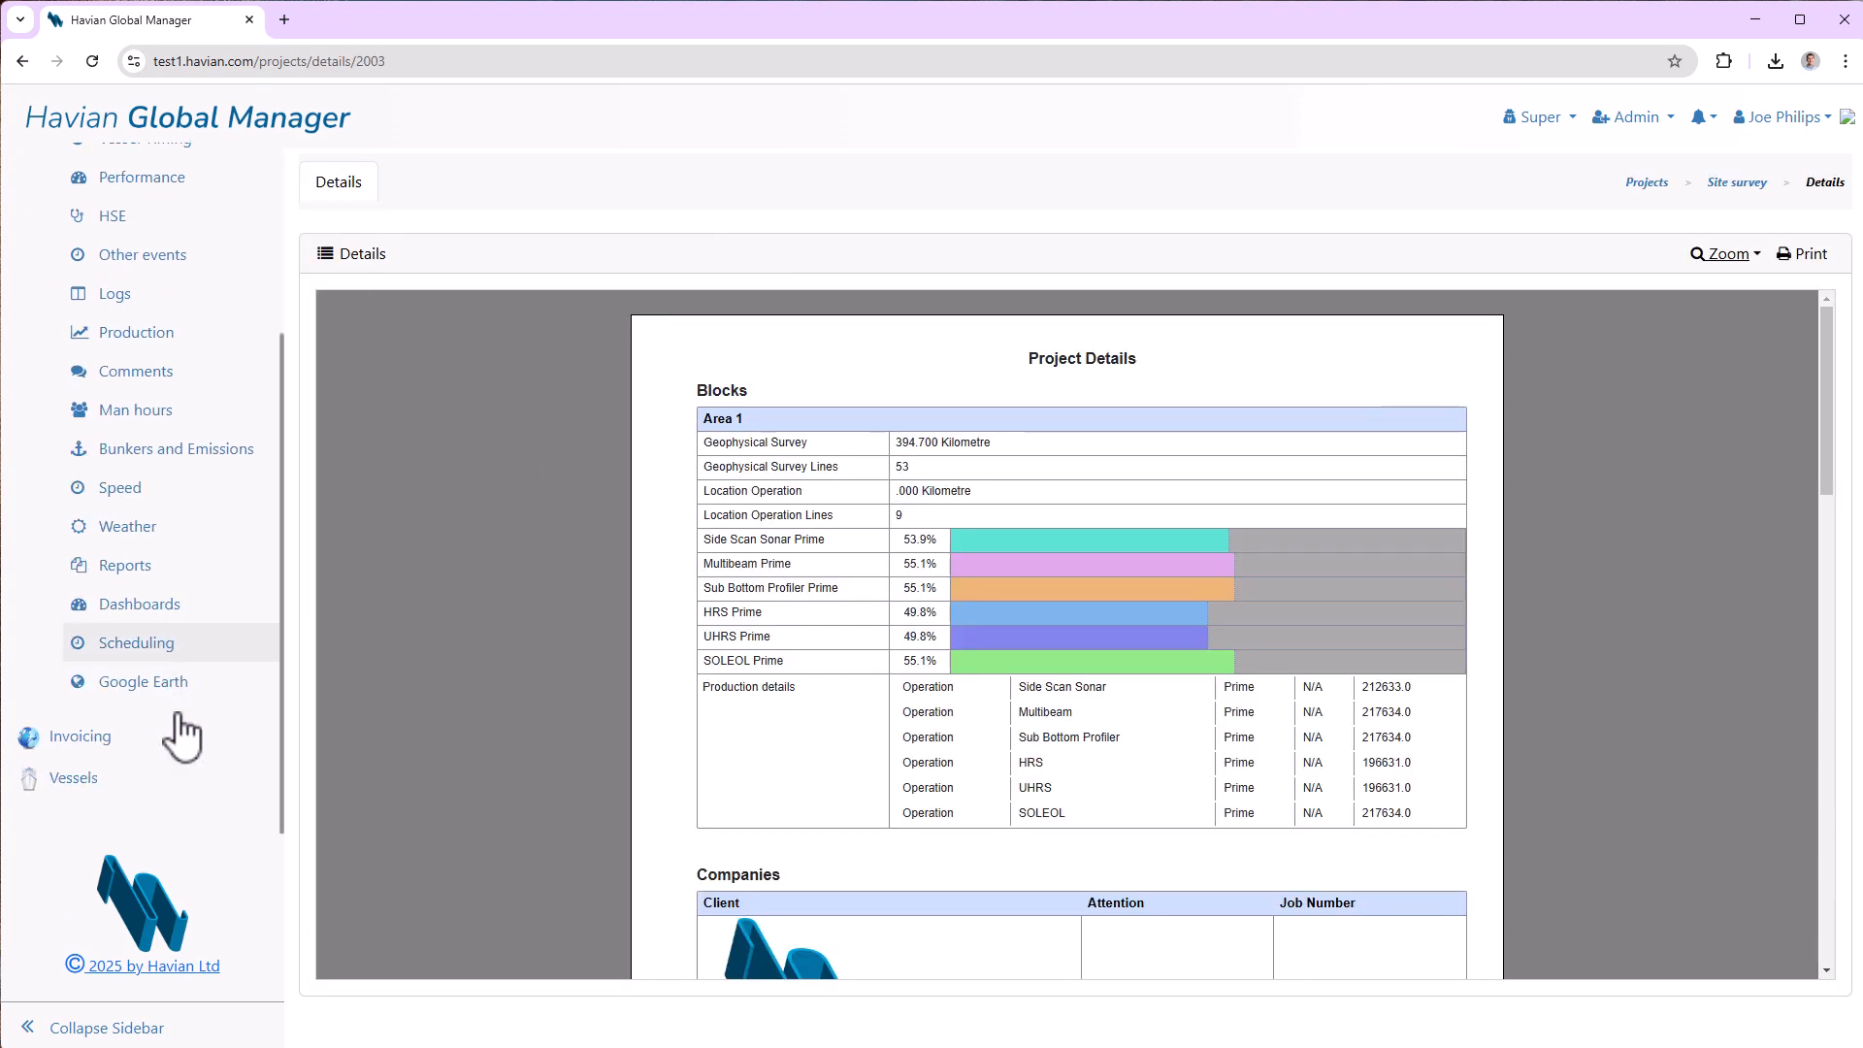
pyautogui.click(160, 604)
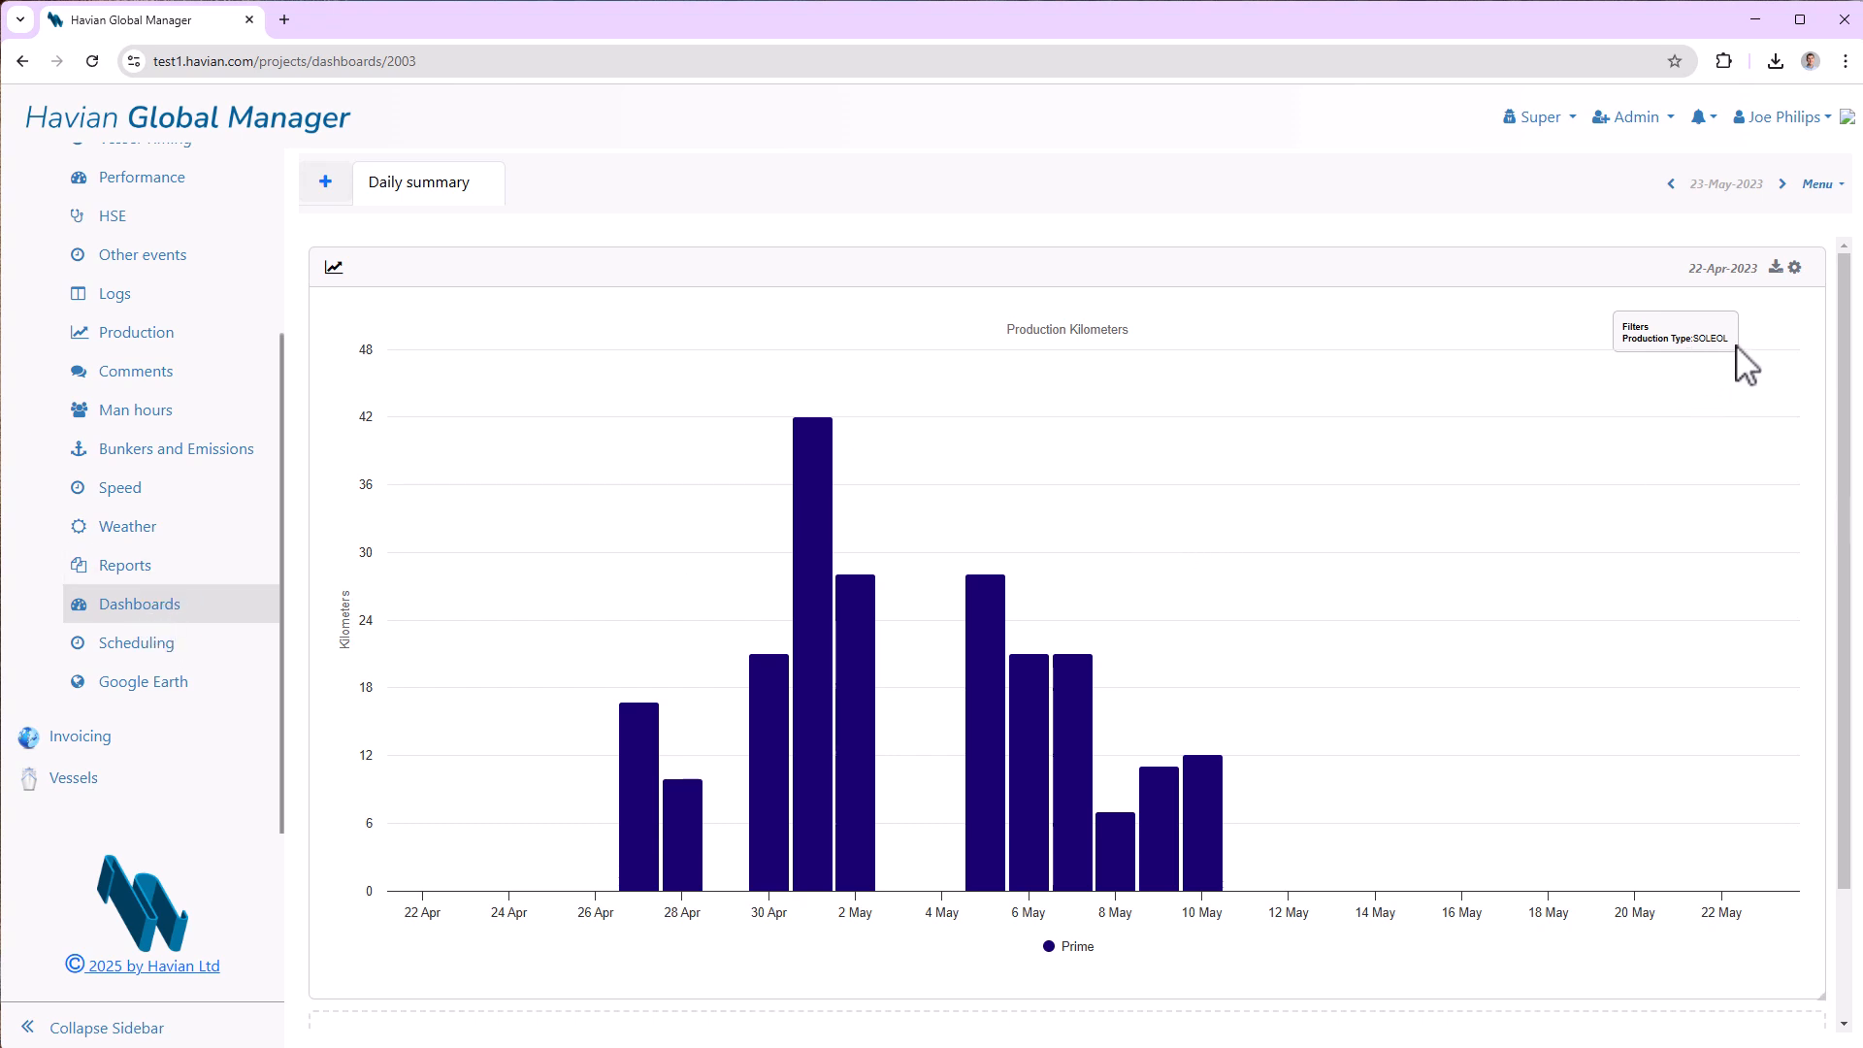
# Set the production chart's secondary grouping to Production Type, clear its SOLEOL filter and update the widget
pyautogui.click(1795, 269)
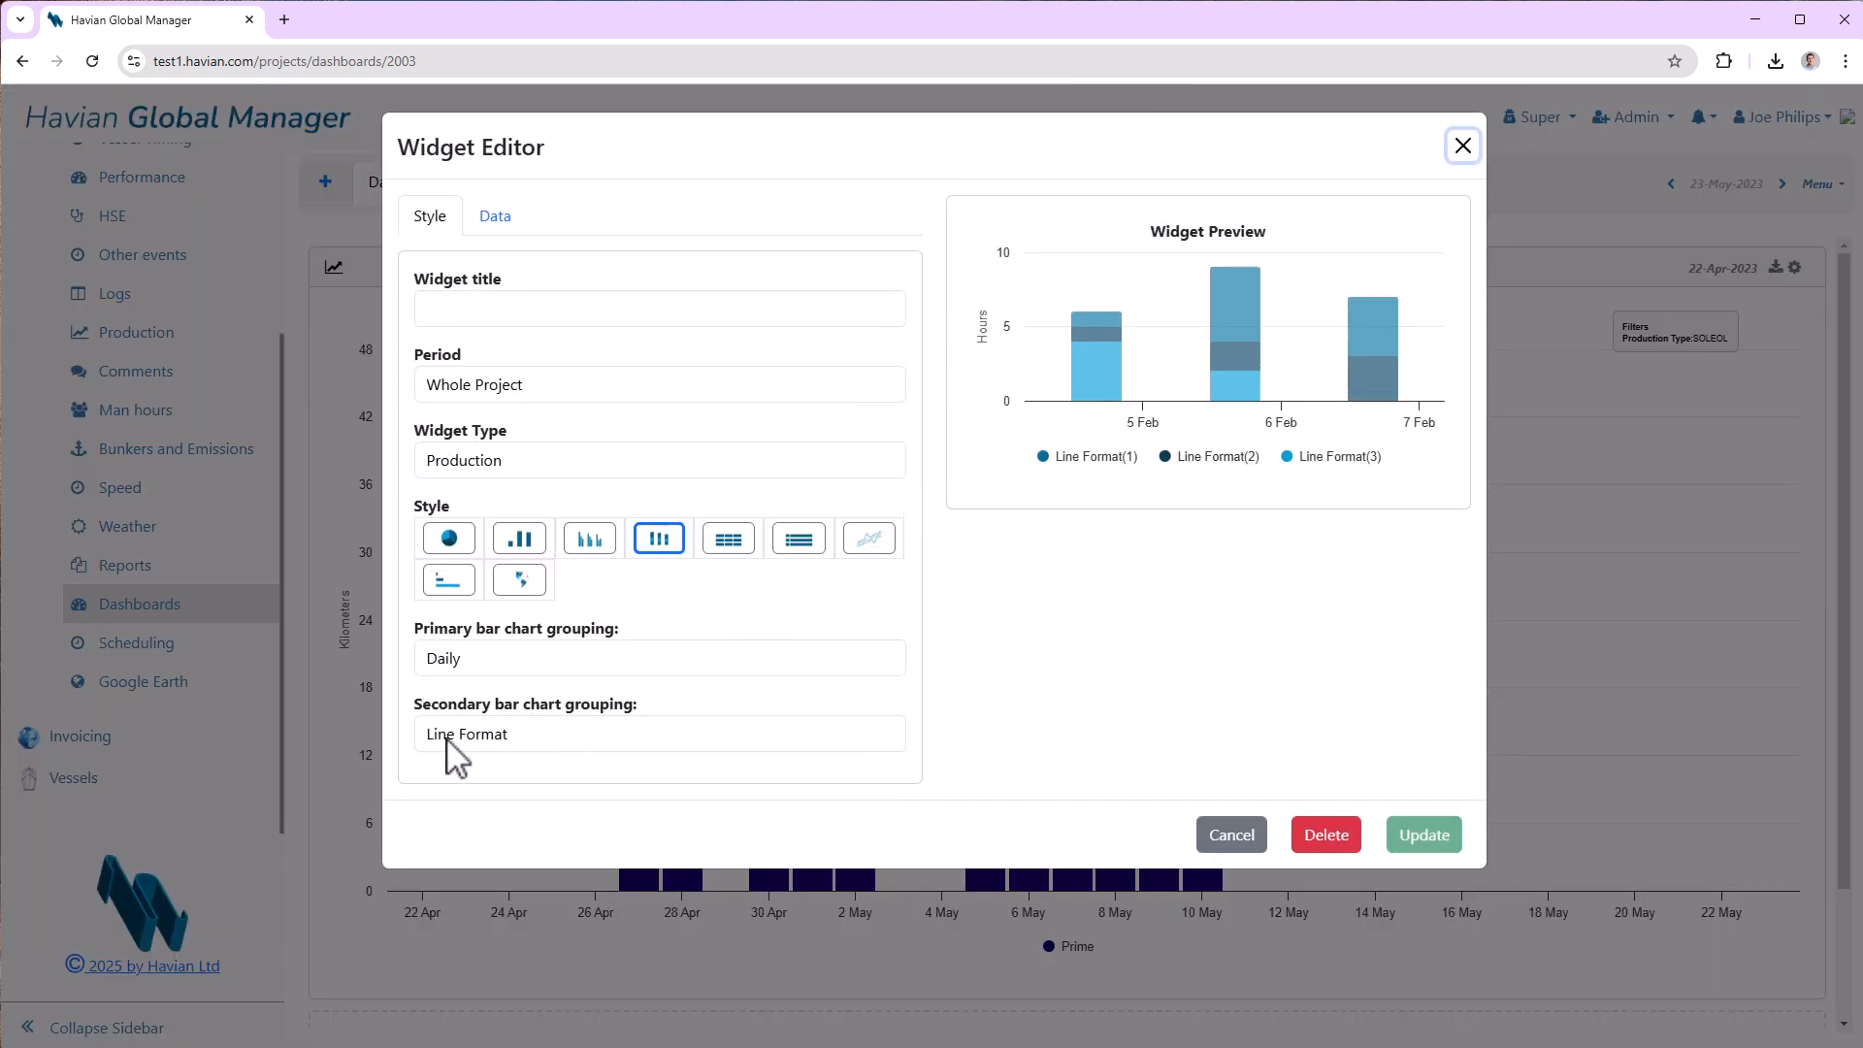
pyautogui.click(494, 760)
pyautogui.click(495, 770)
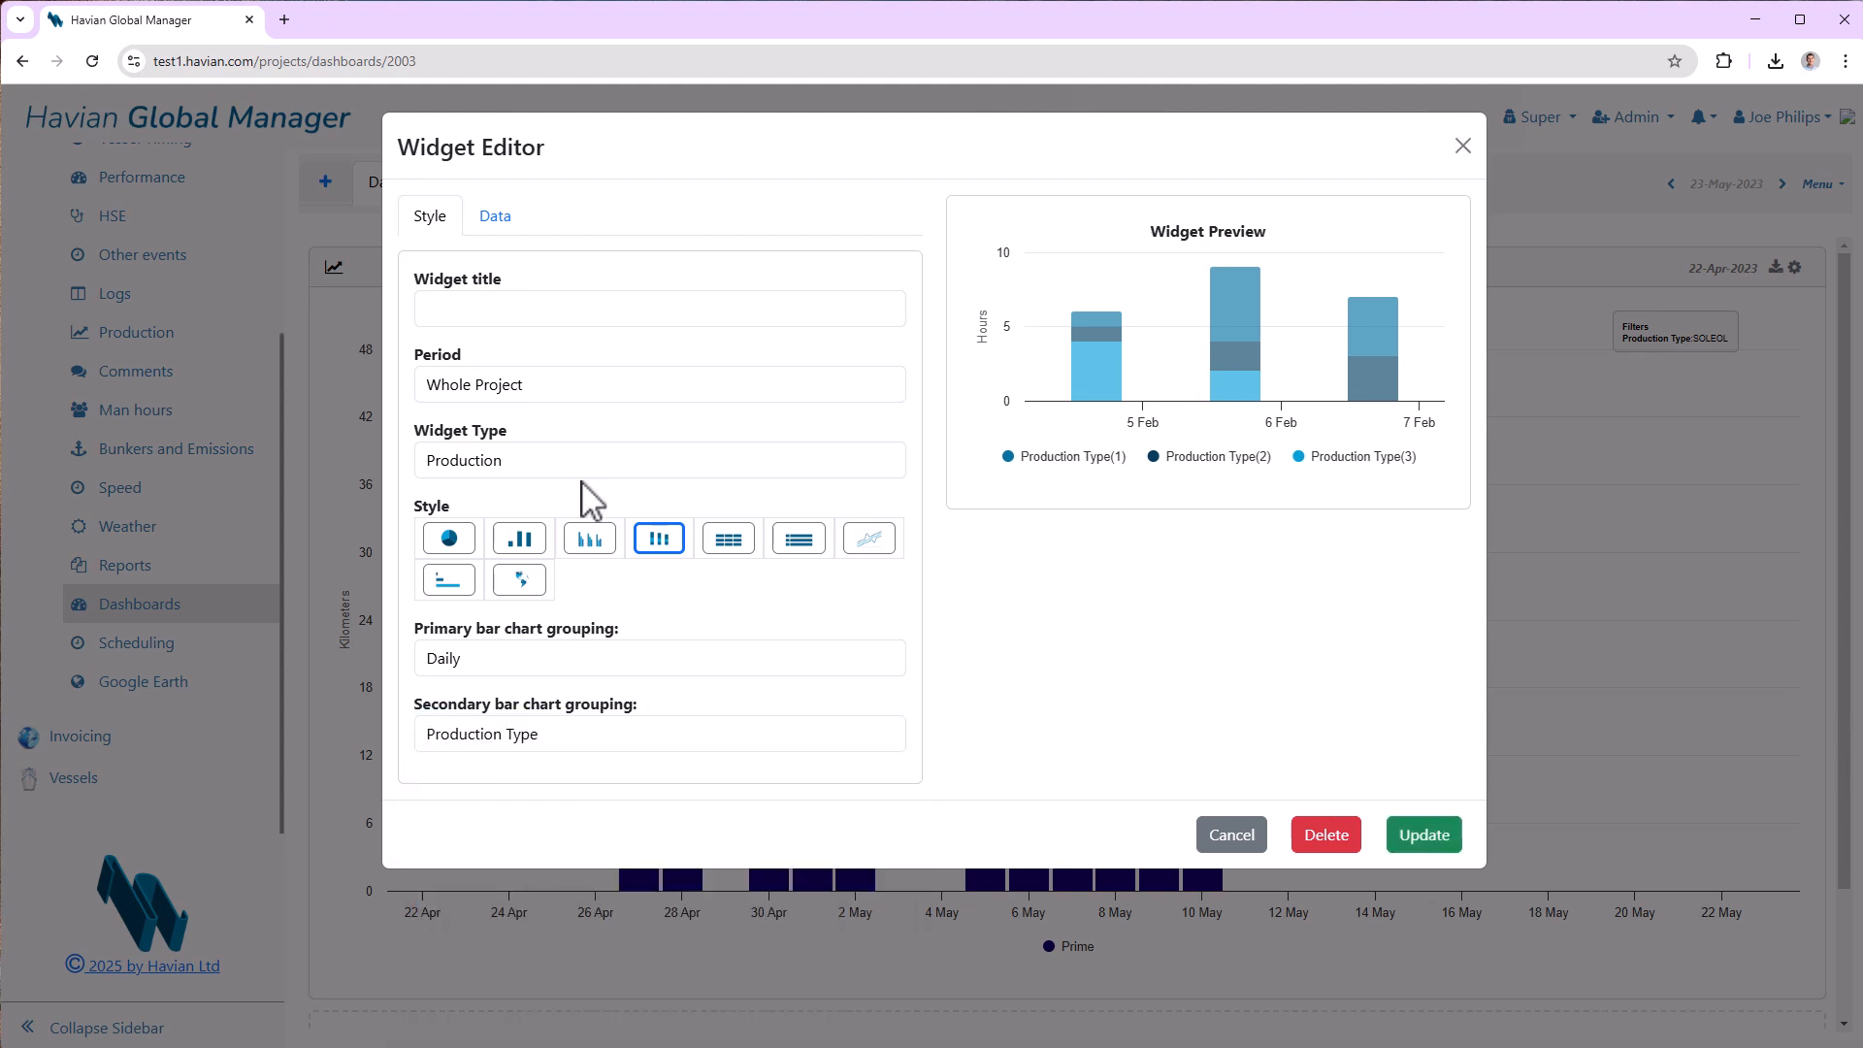
pyautogui.click(506, 231)
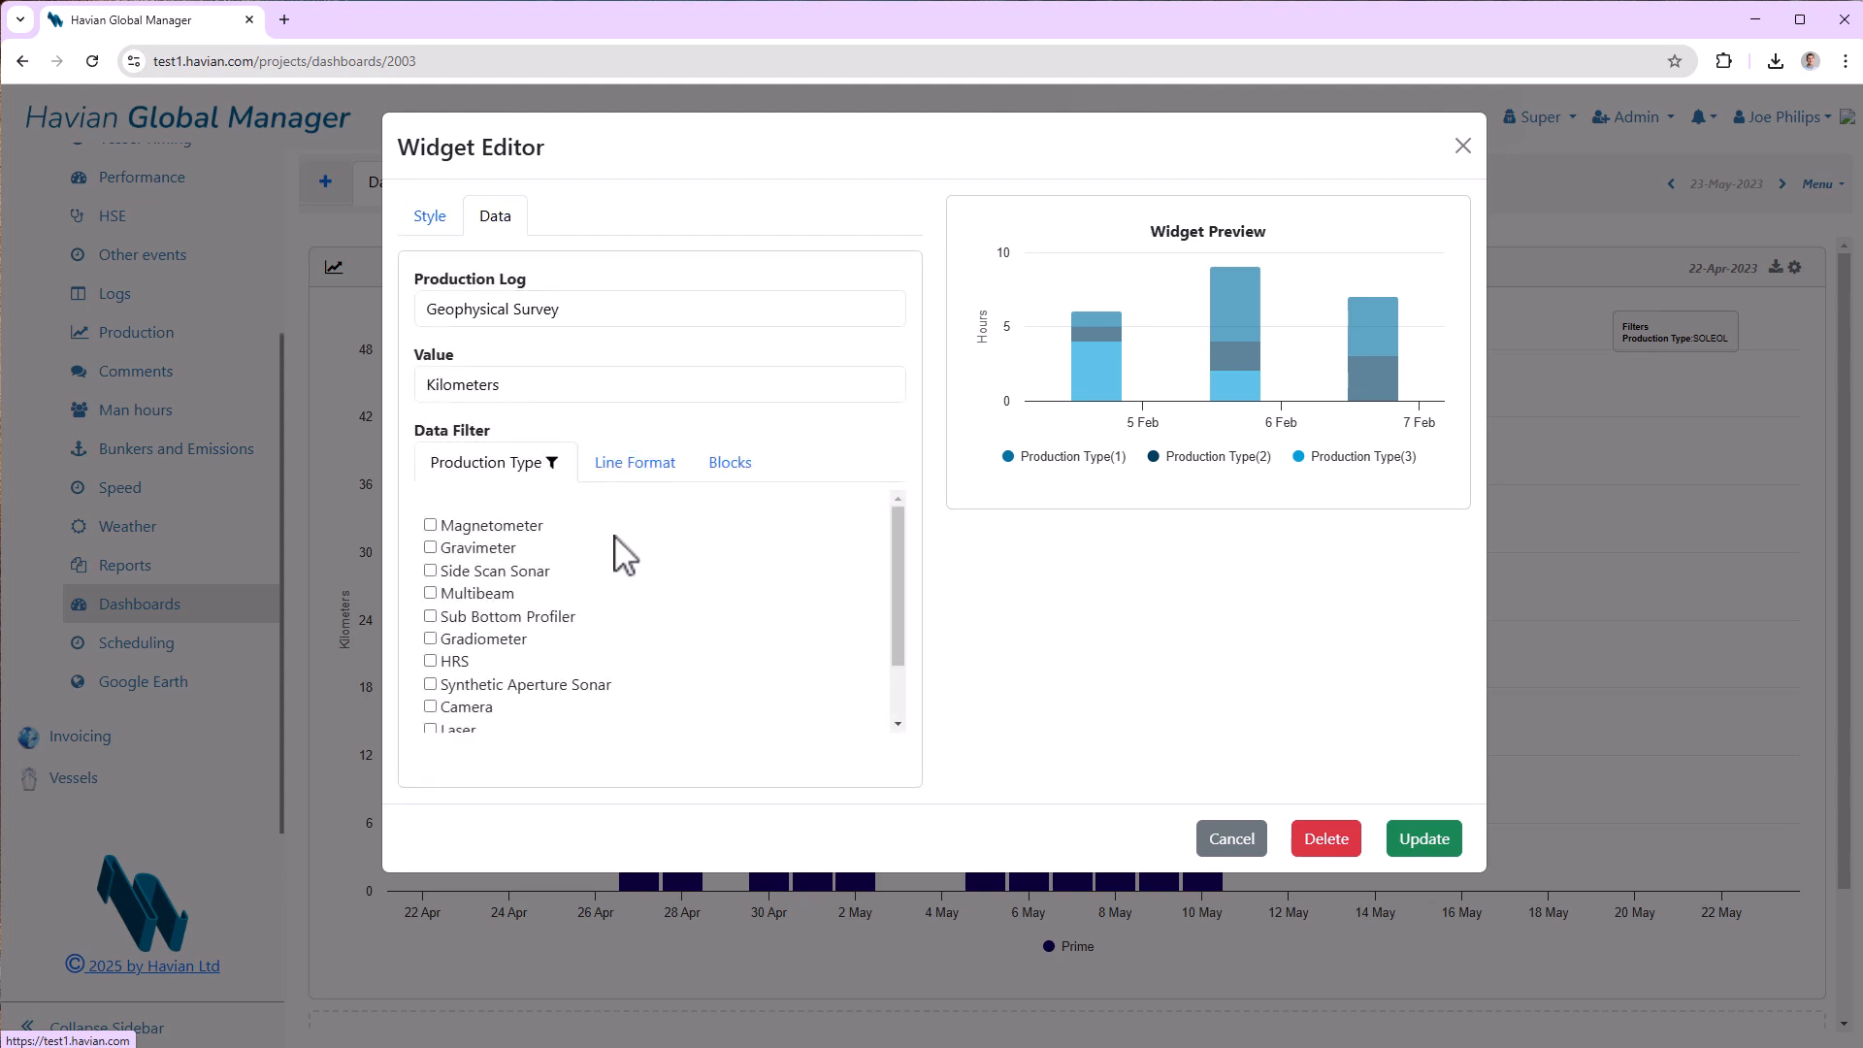
pyautogui.scroll(-2, 616, 544)
pyautogui.click(430, 722)
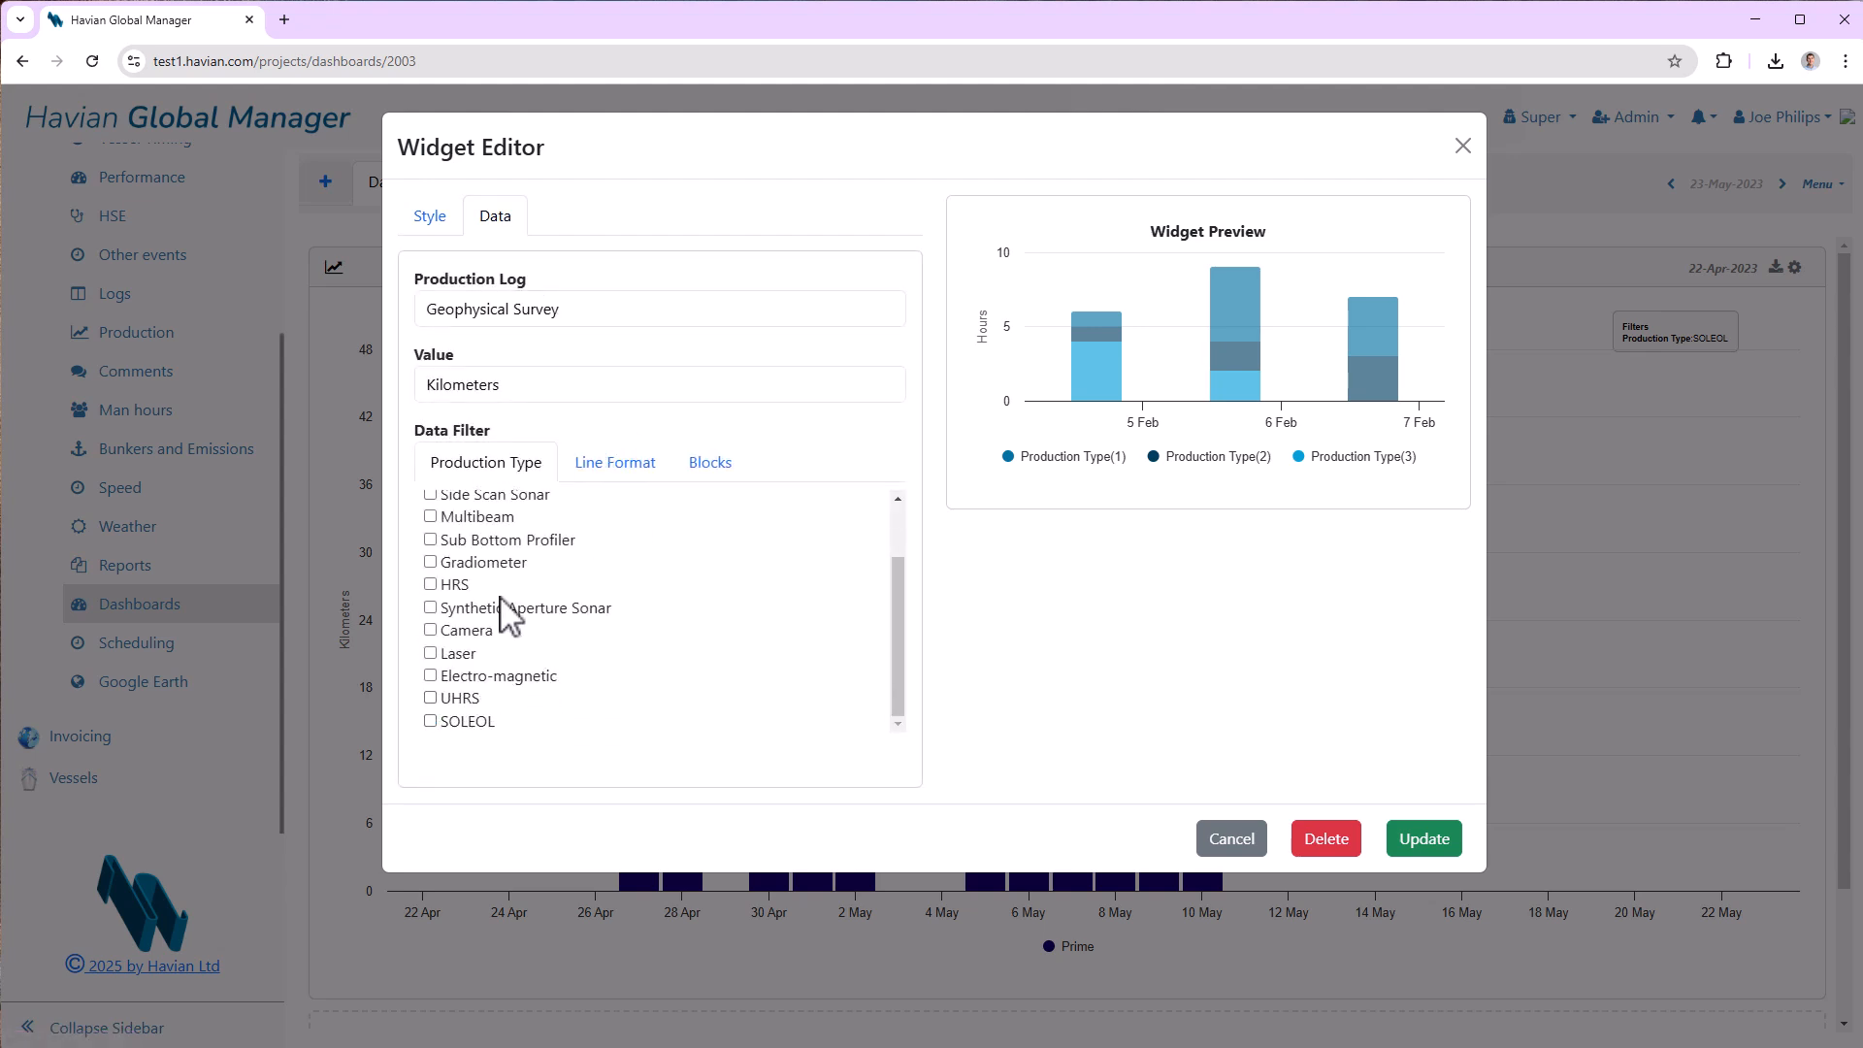
pyautogui.click(1446, 839)
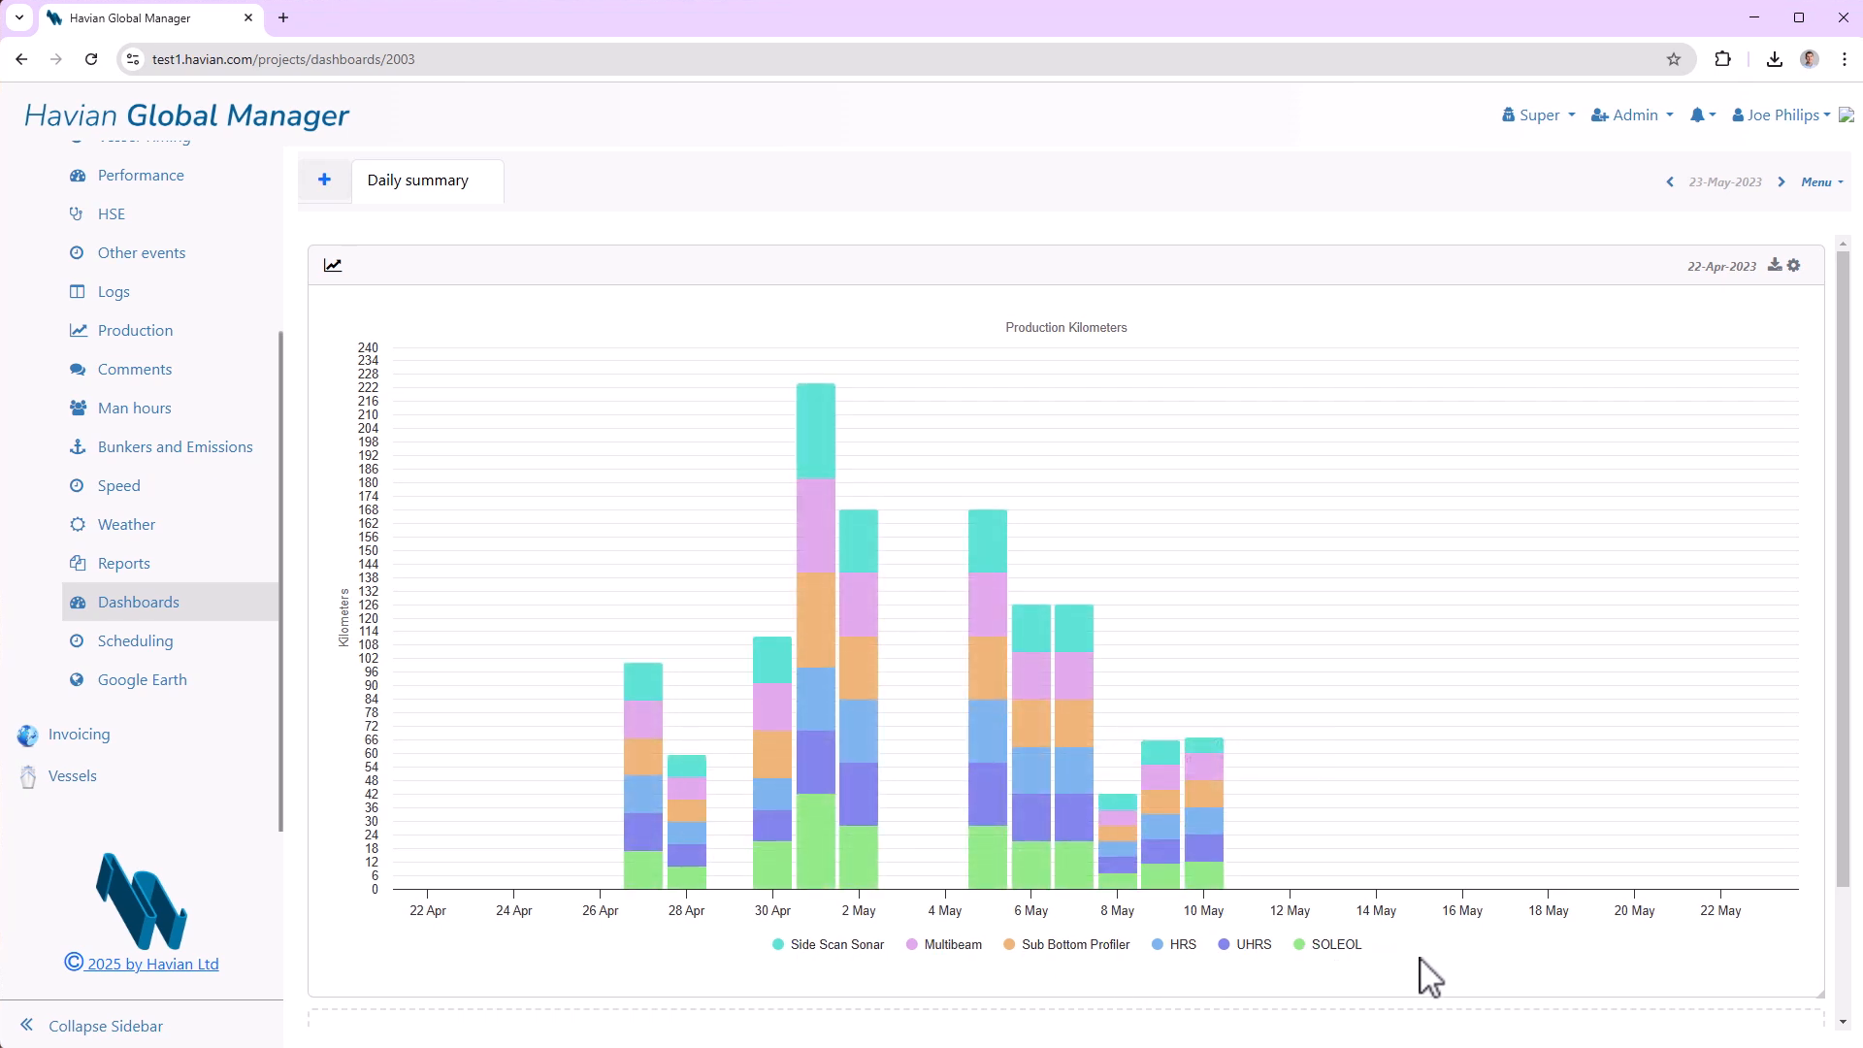
# Return to the Streamer survey project and open its Daily summary dashboard
pyautogui.scroll(3, 187, 366)
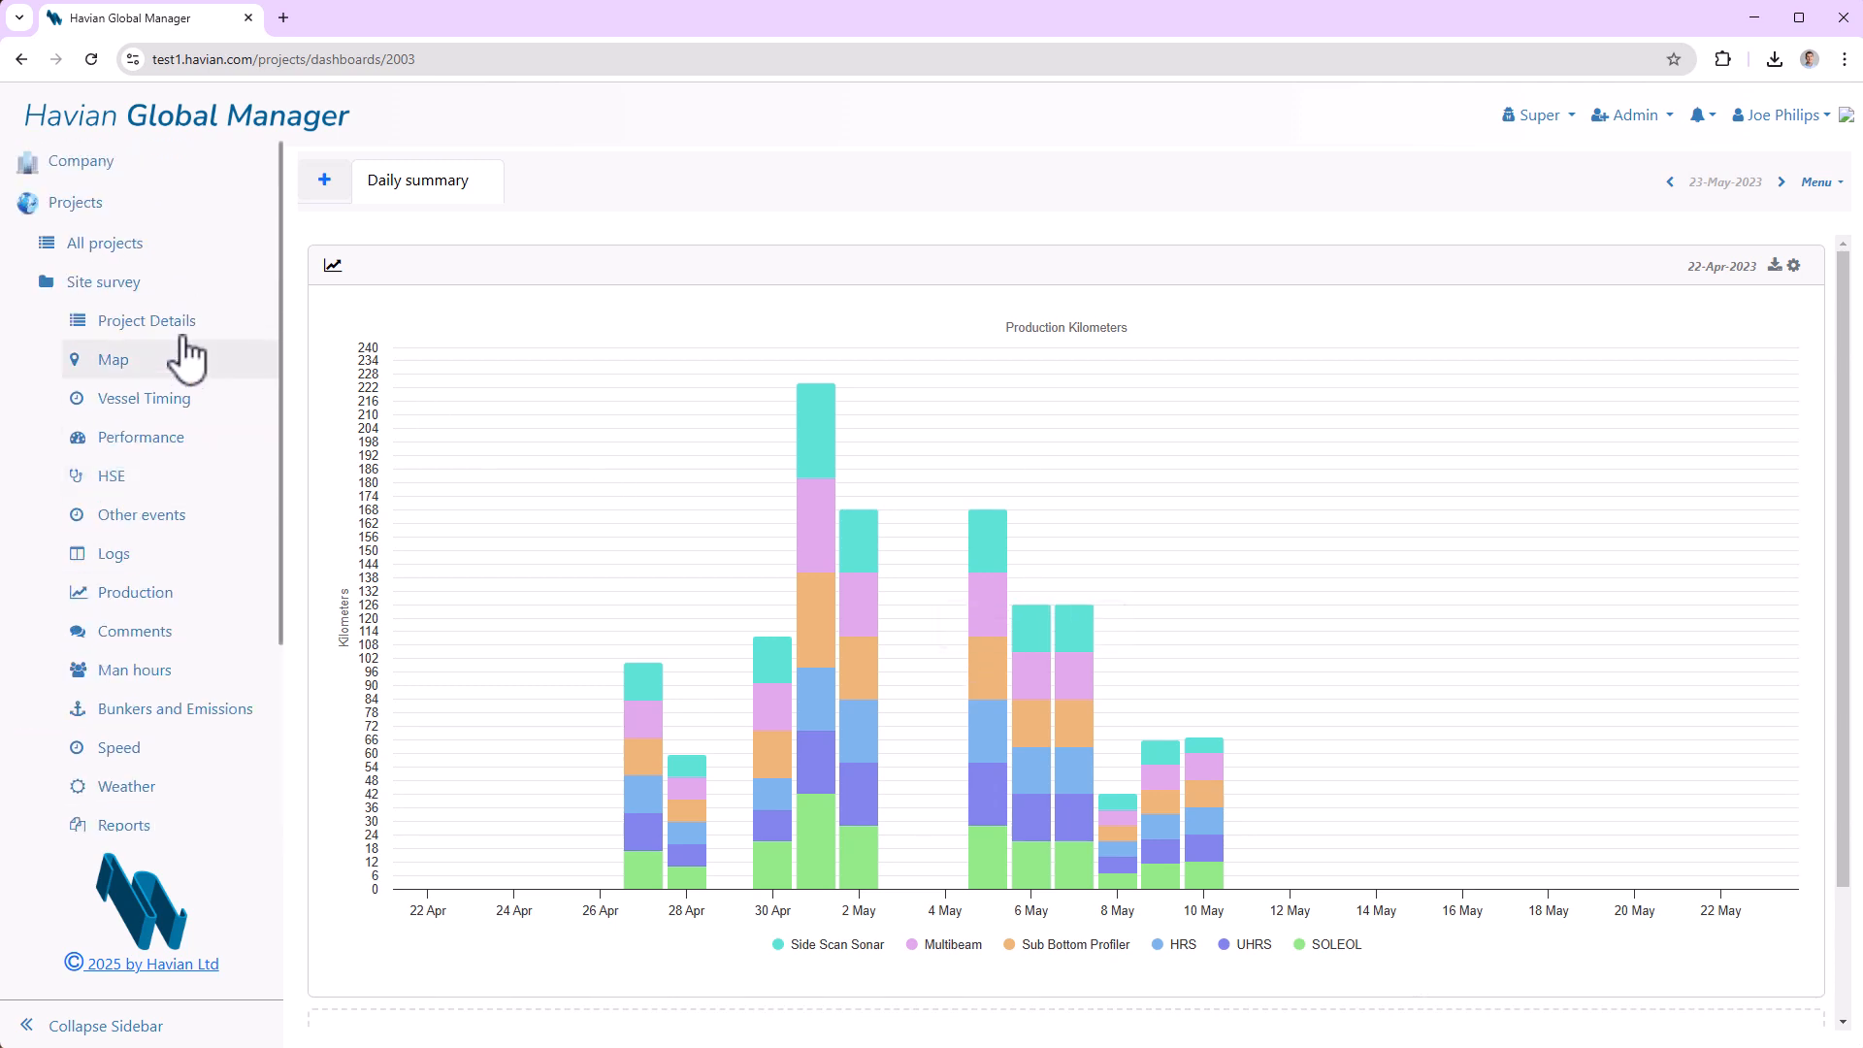
pyautogui.click(185, 247)
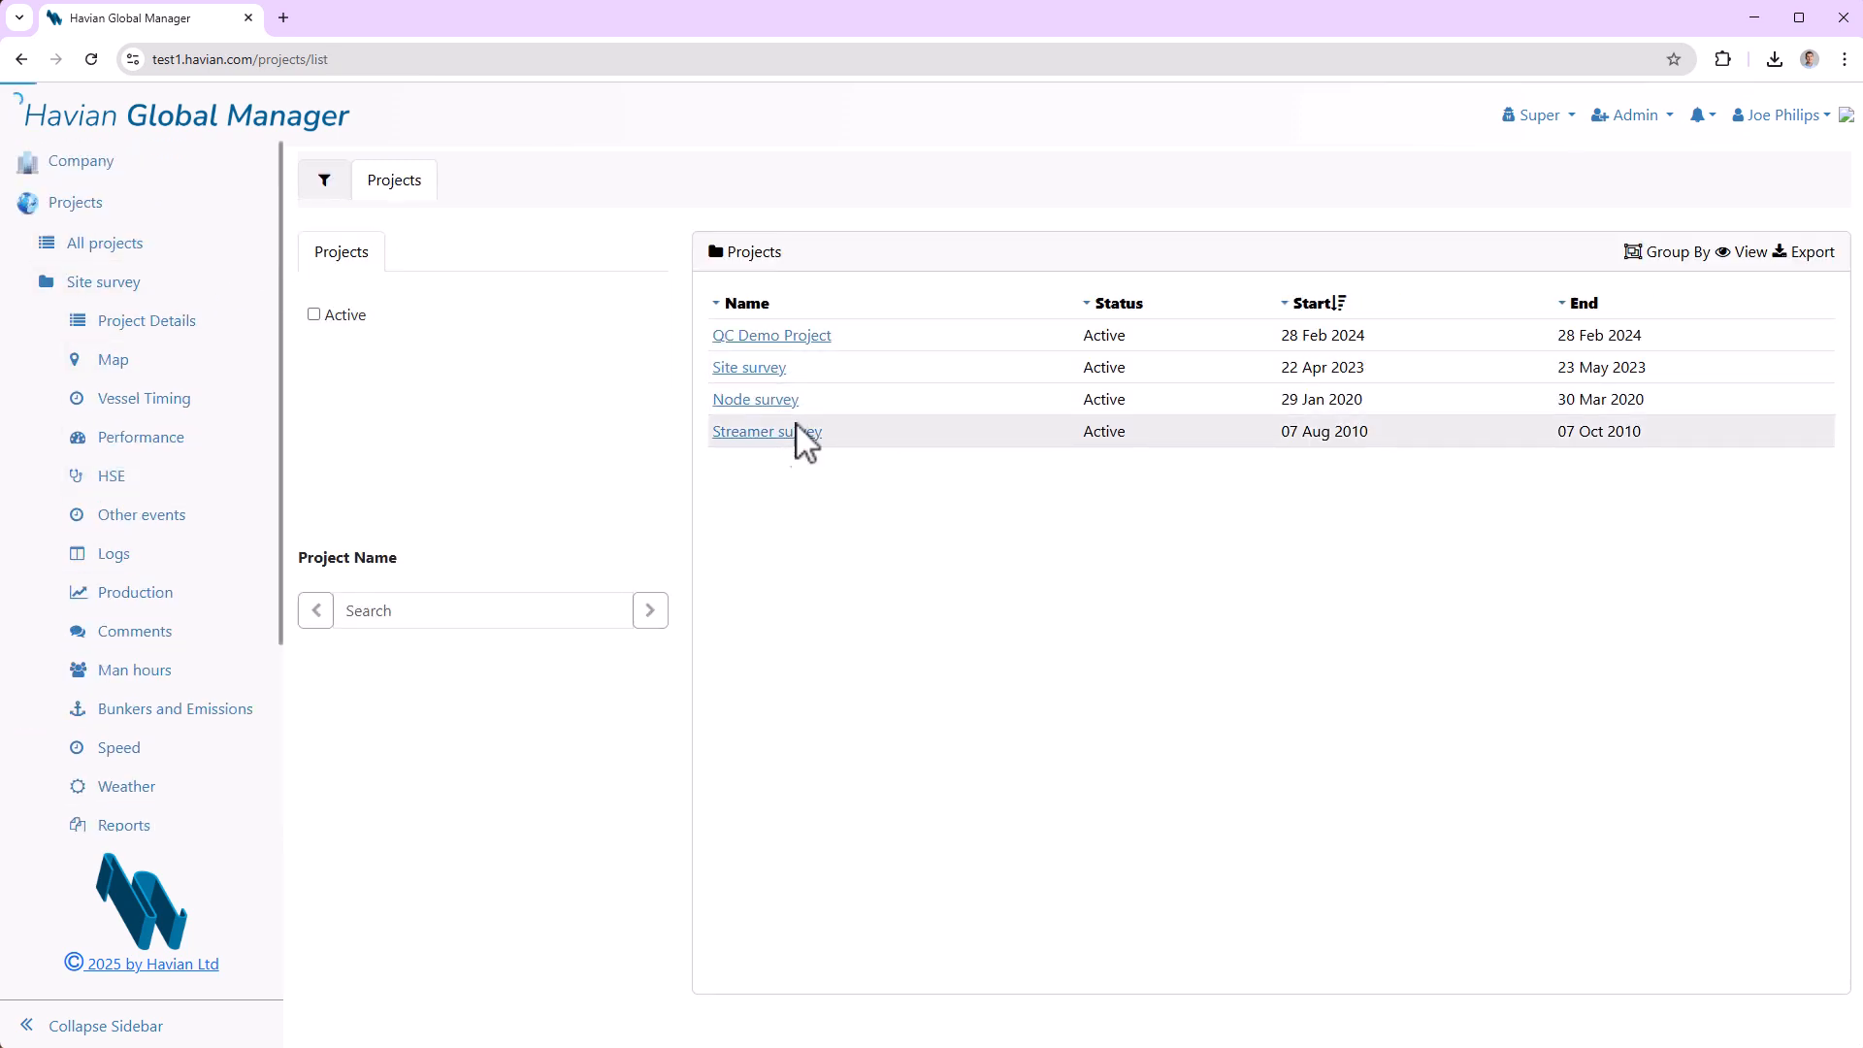
pyautogui.click(788, 432)
pyautogui.scroll(-4, 229, 676)
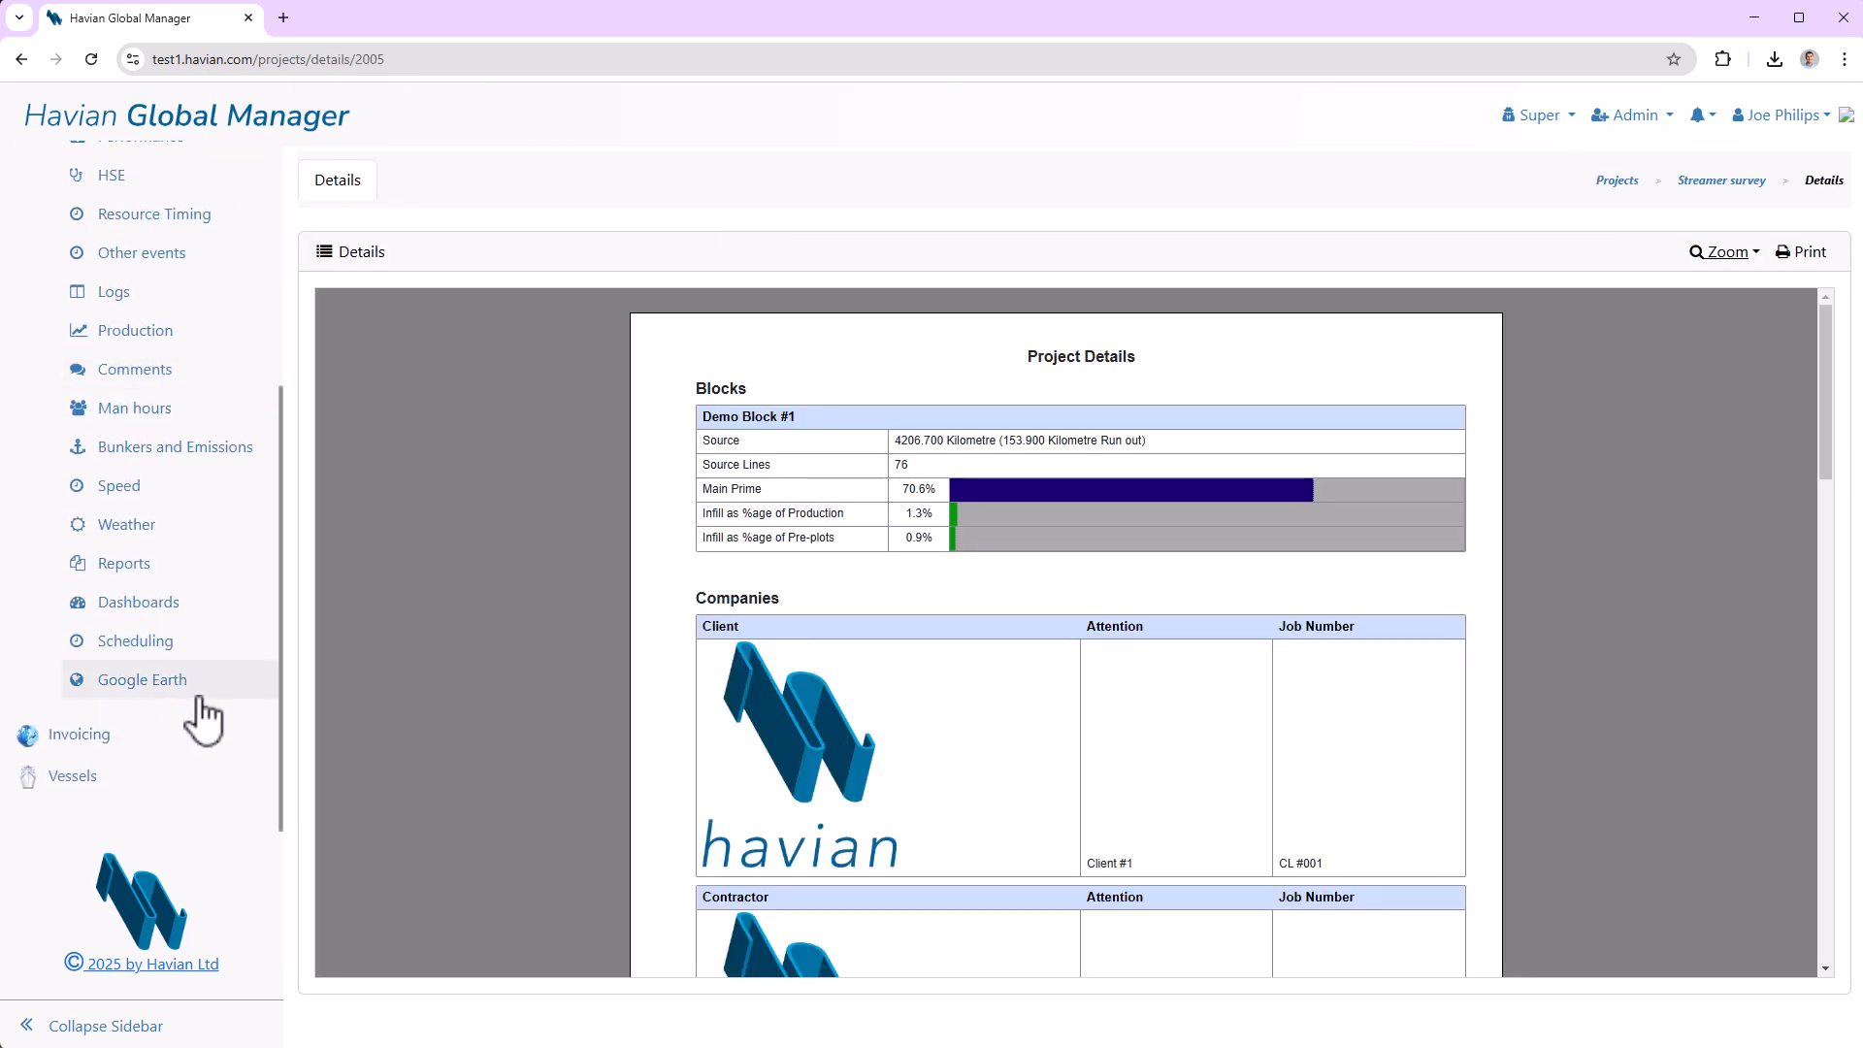
pyautogui.click(160, 605)
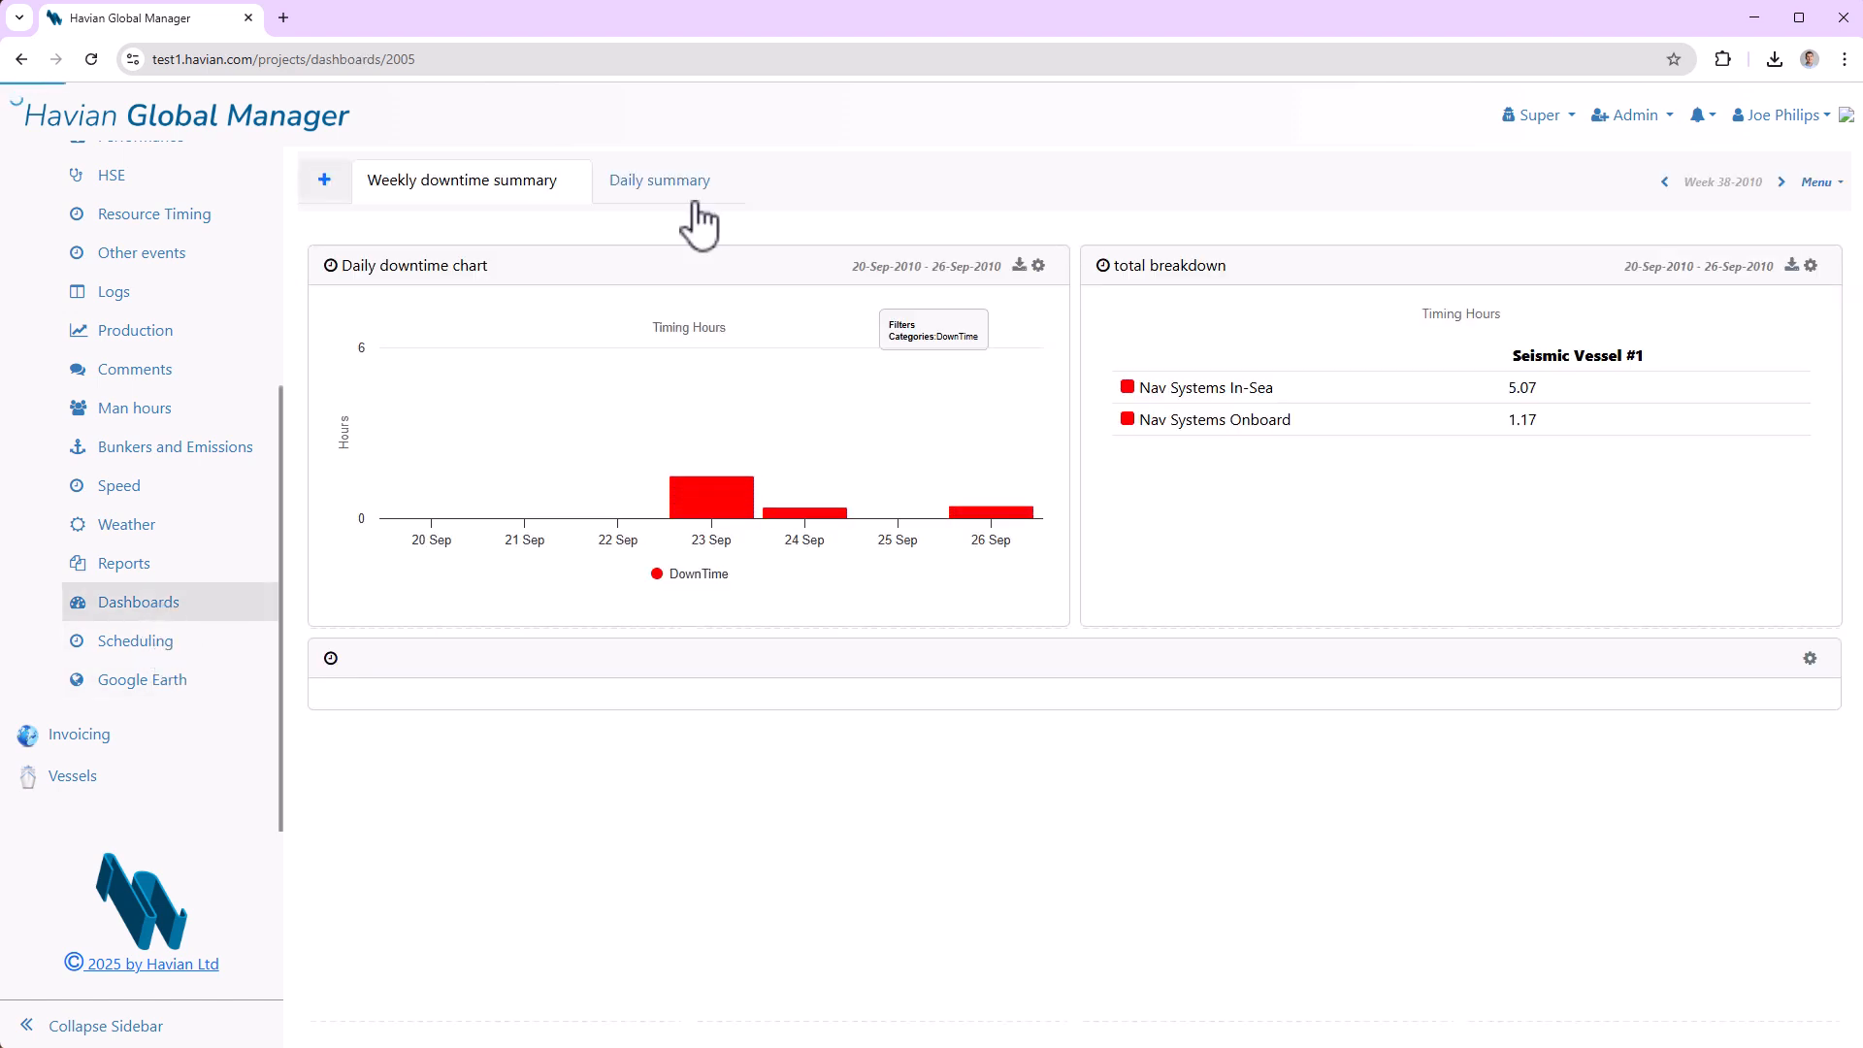
pyautogui.click(685, 194)
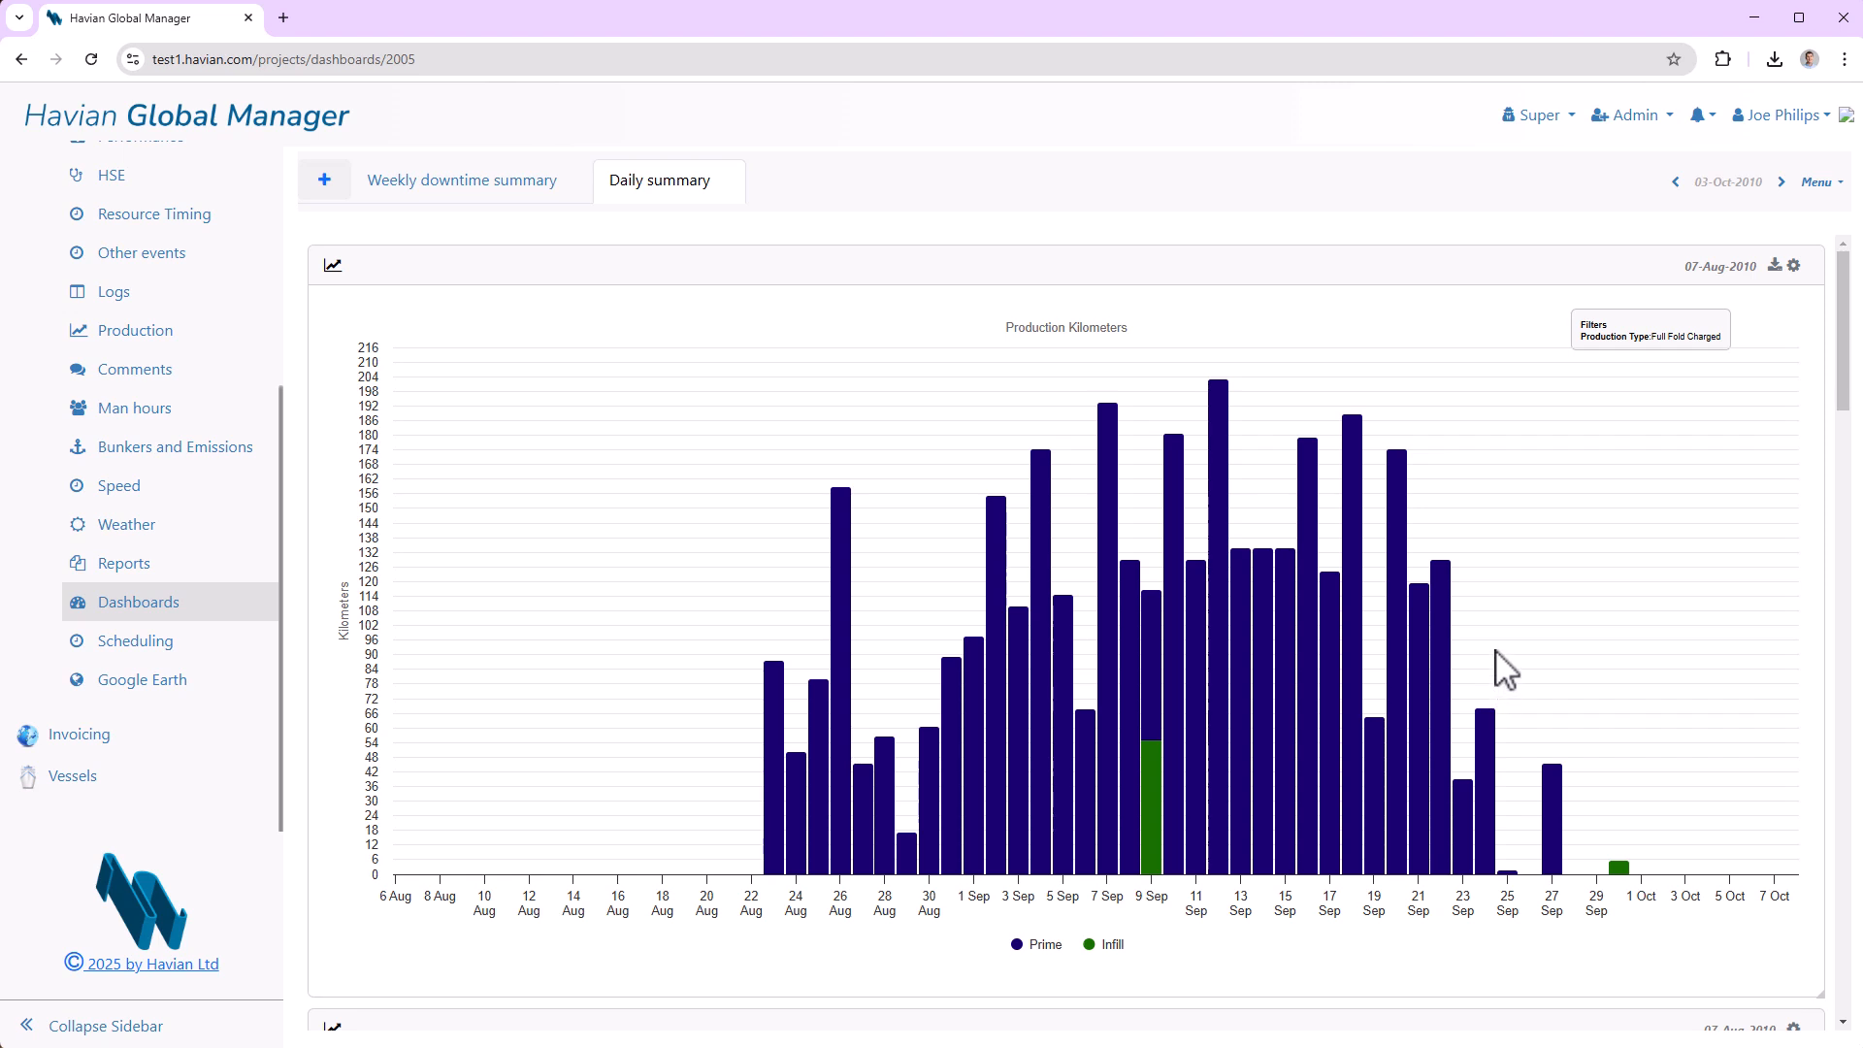
# Set the color attribute of the production map below the kilometers chart to Heading and update the widget
pyautogui.moveTo(1036, 539)
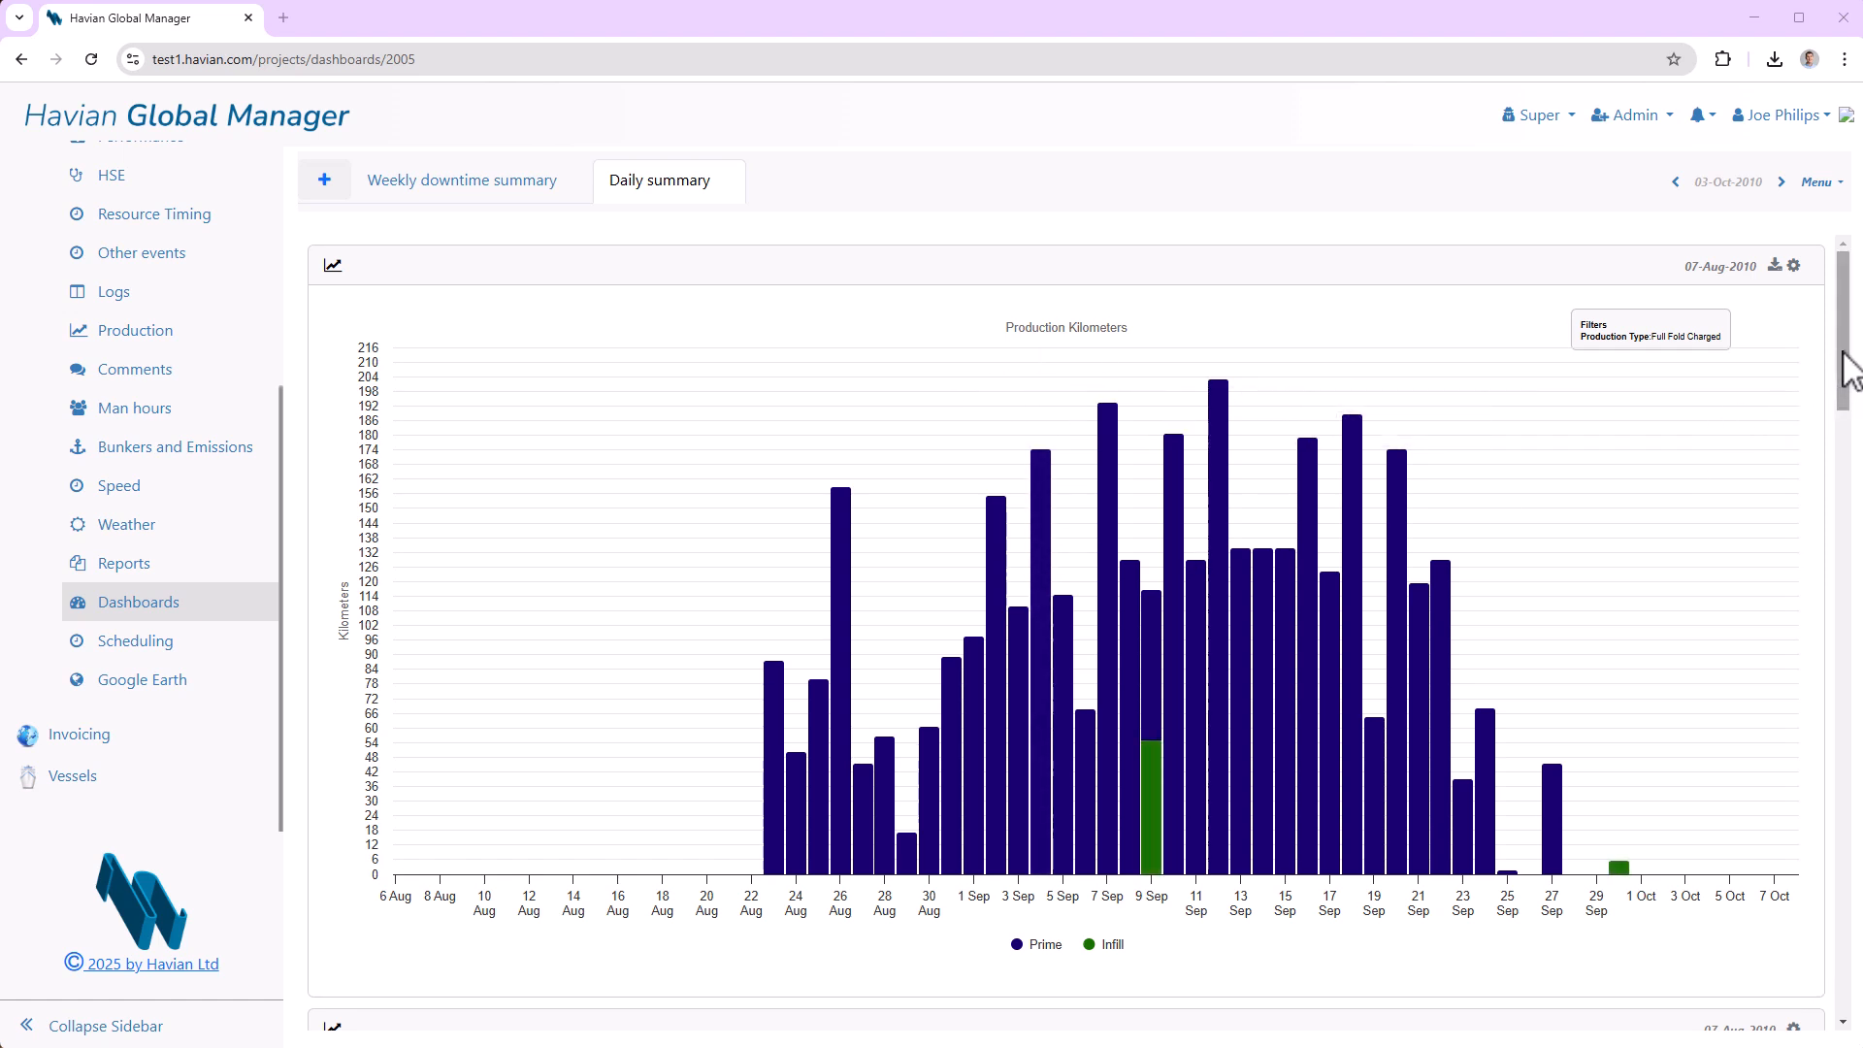
pyautogui.scroll(-1, 1839, 364)
pyautogui.moveTo(1847, 378); pyautogui.dragTo(1854, 517)
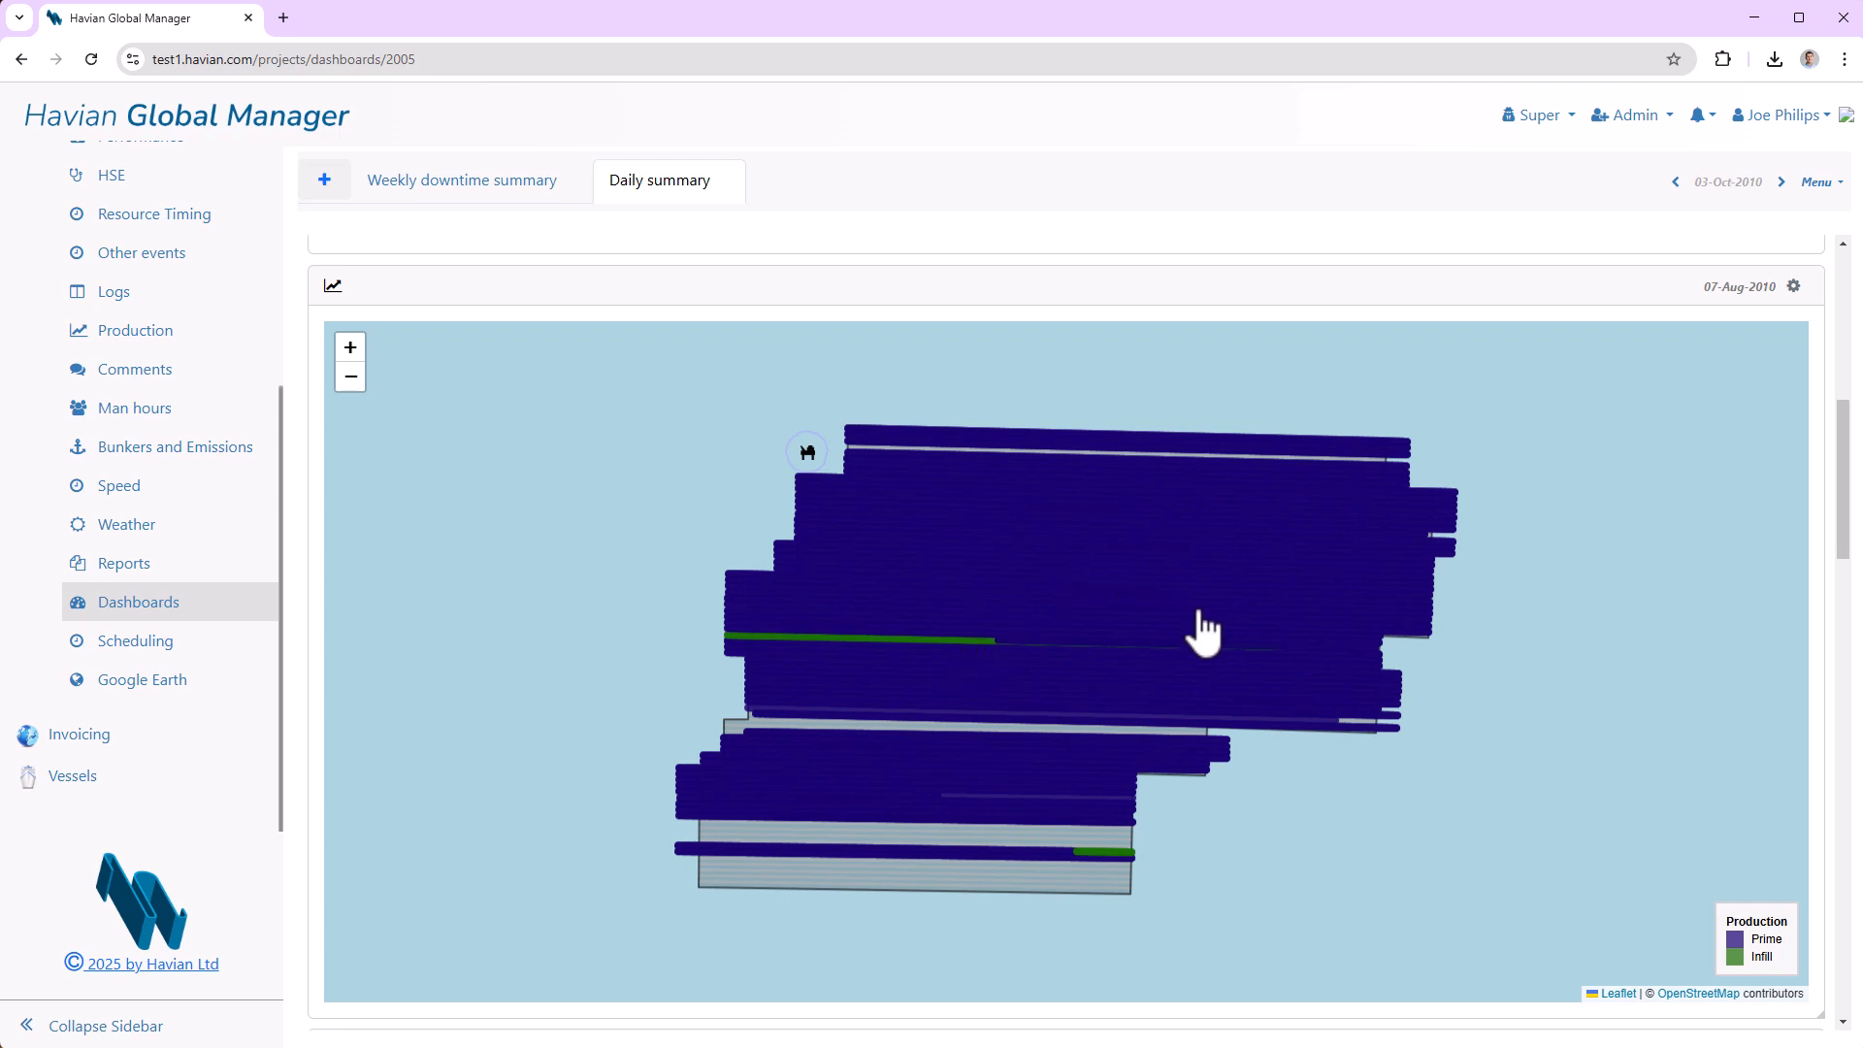
pyautogui.click(1793, 288)
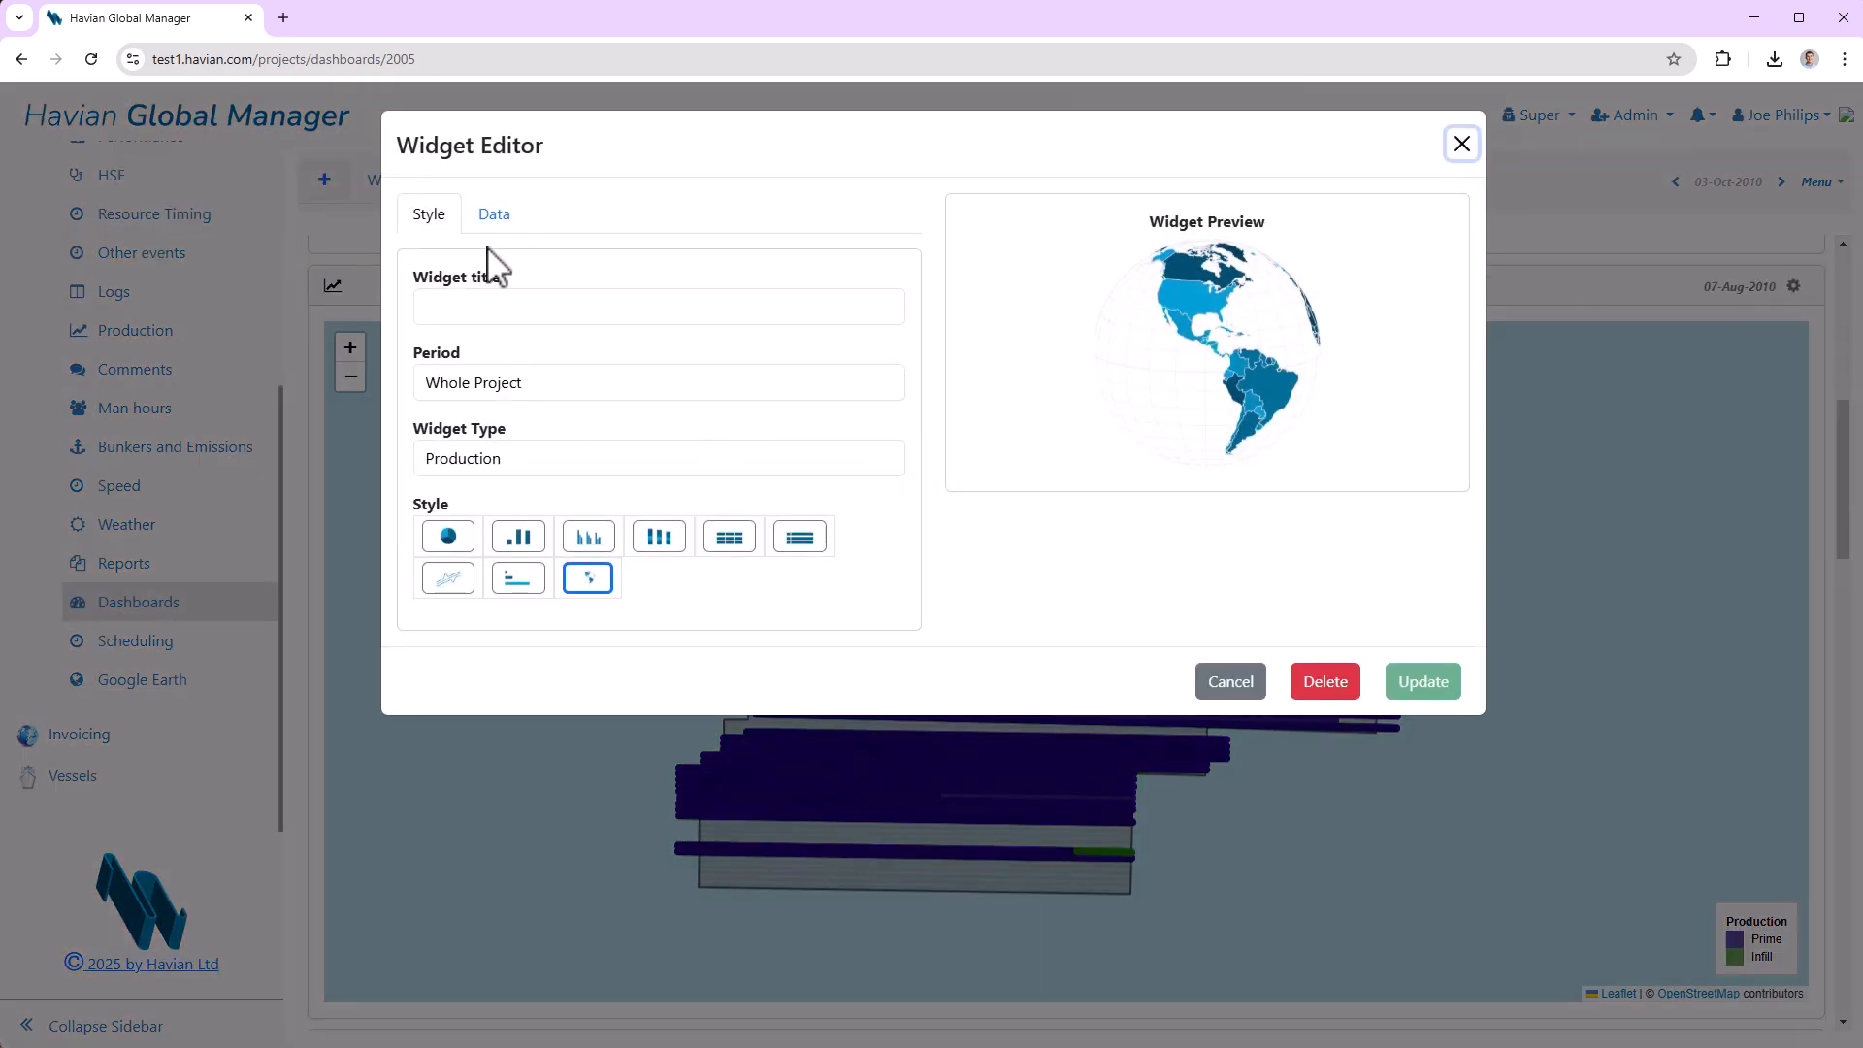
pyautogui.click(496, 219)
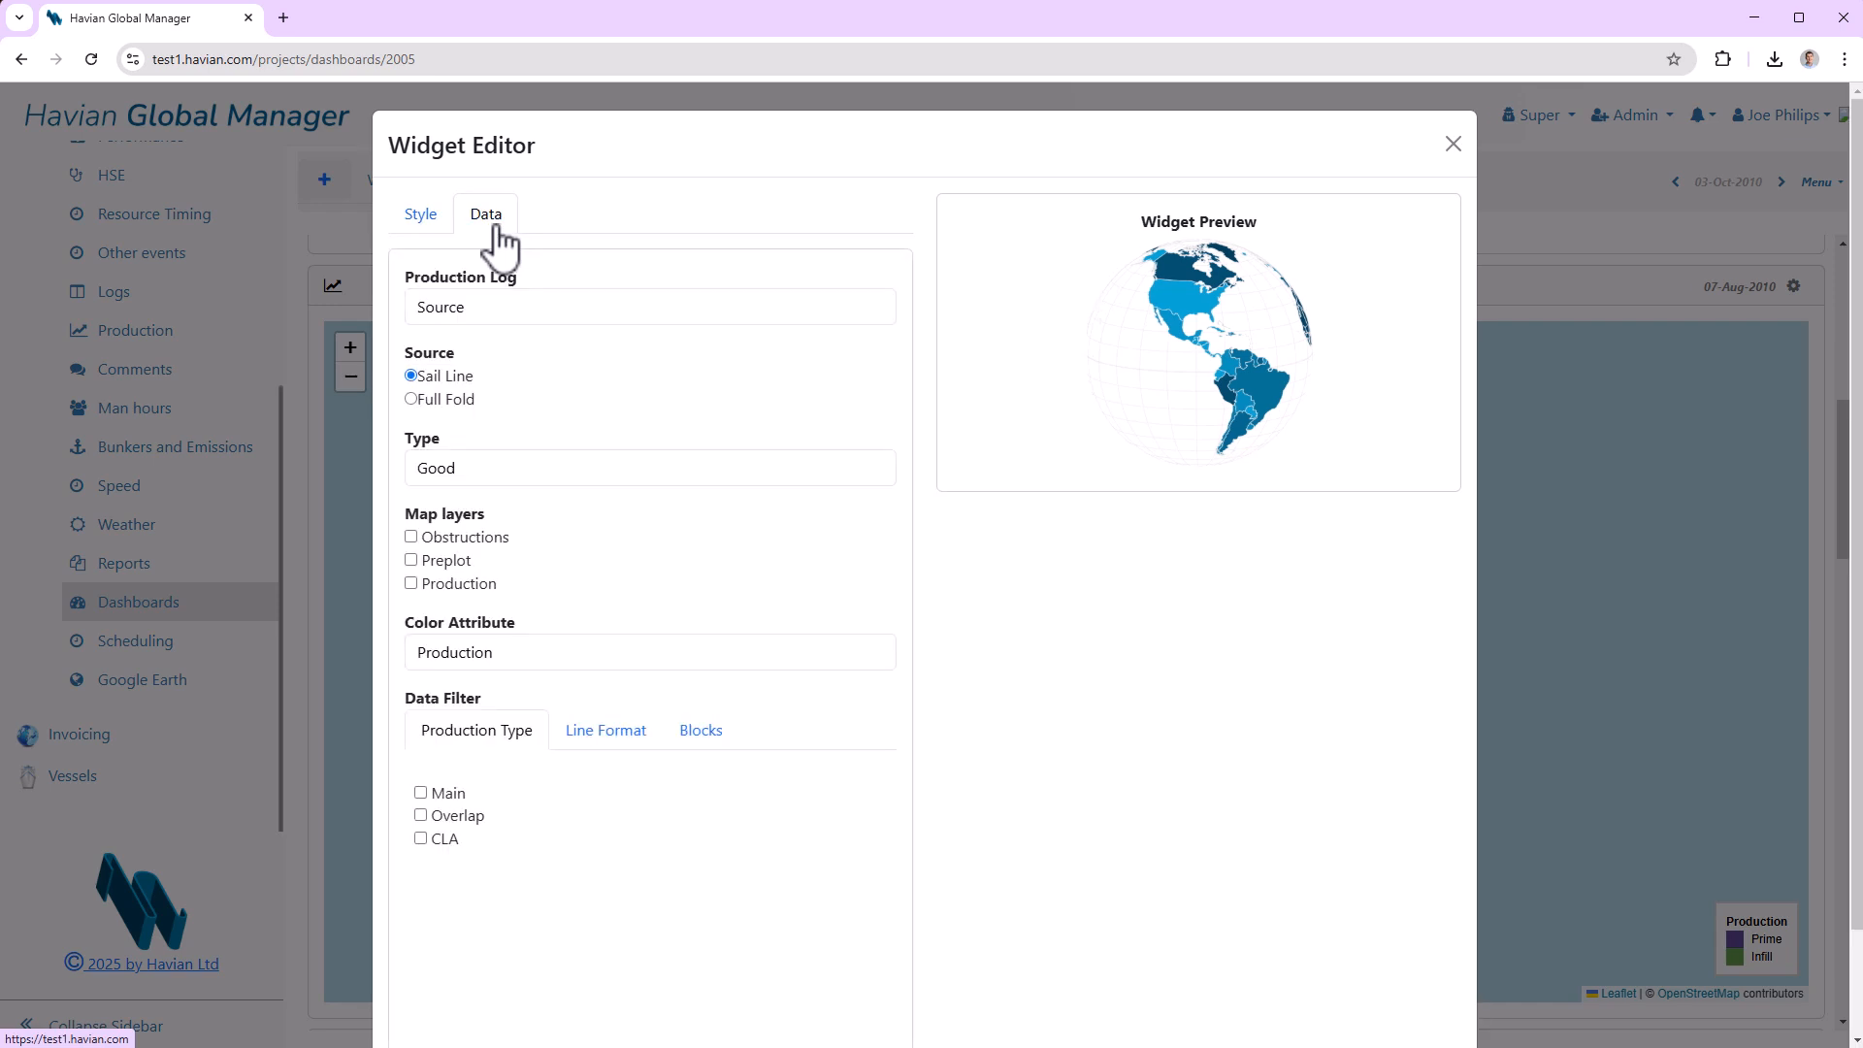
pyautogui.click(515, 652)
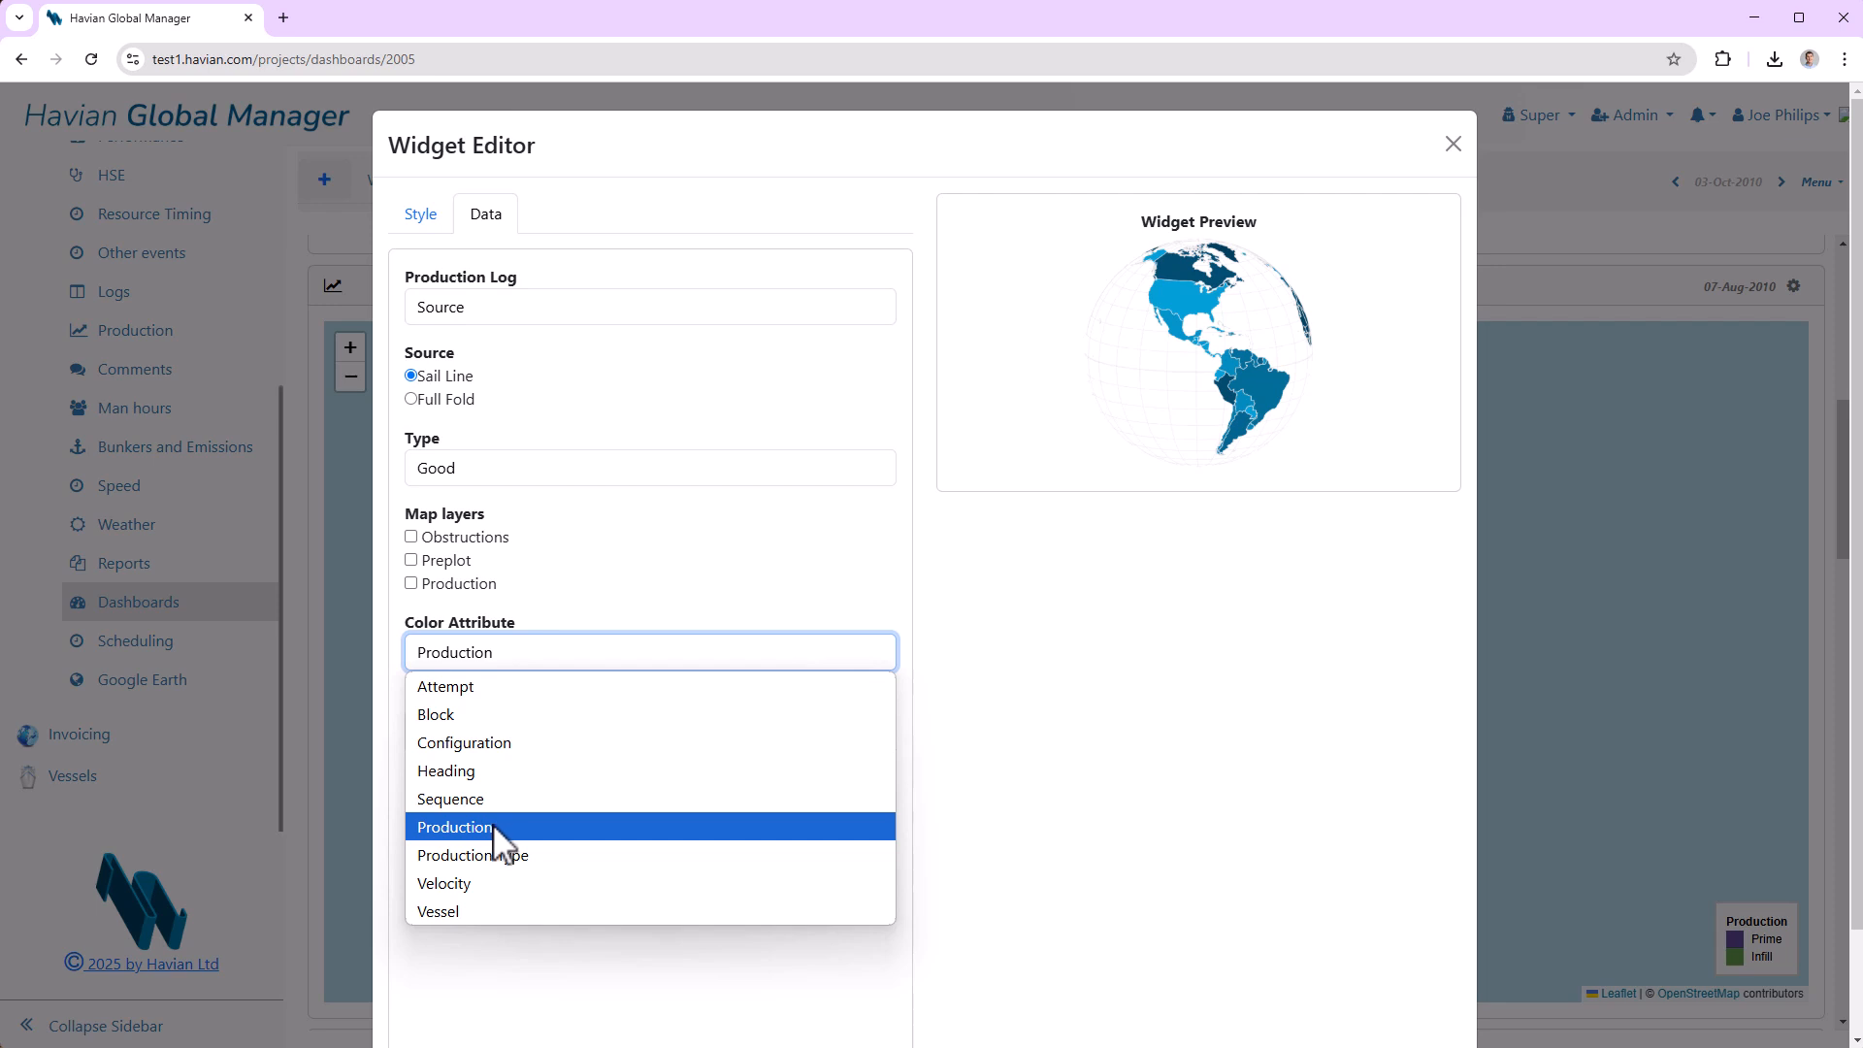
pyautogui.click(490, 773)
pyautogui.scroll(-2, 774, 732)
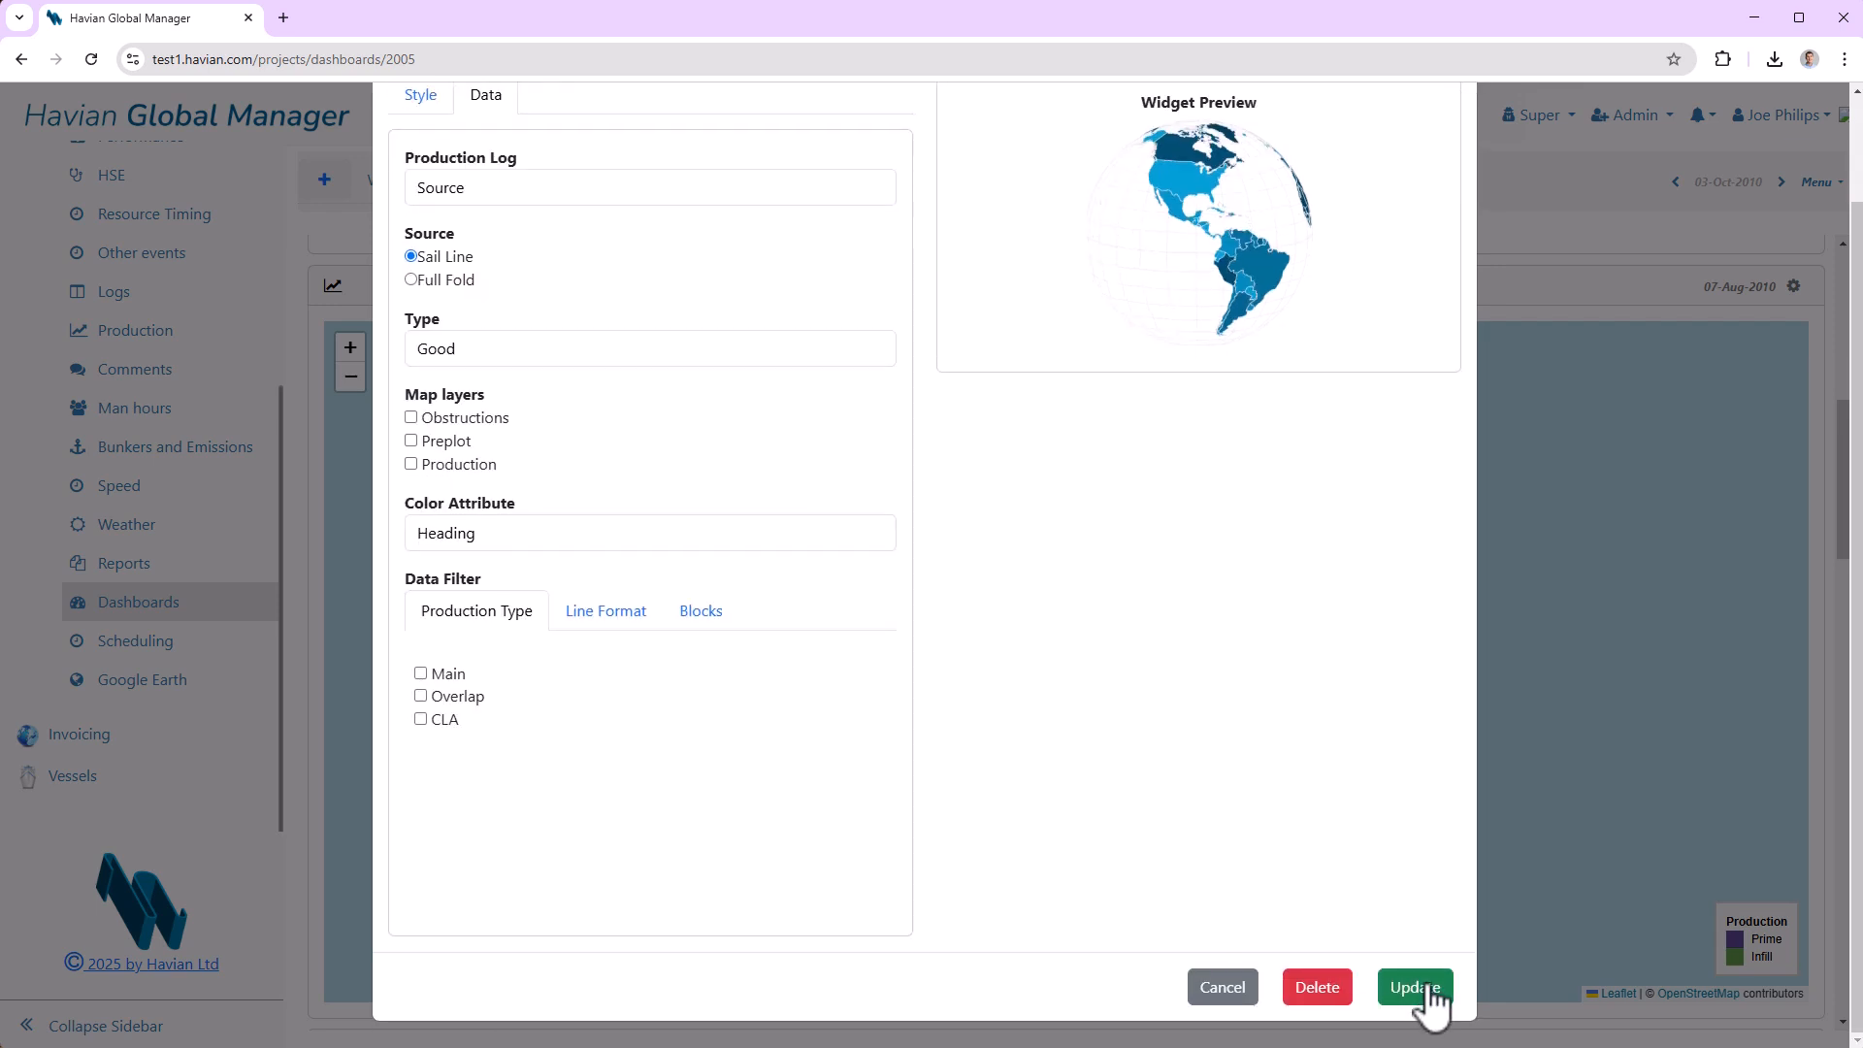
pyautogui.click(1415, 987)
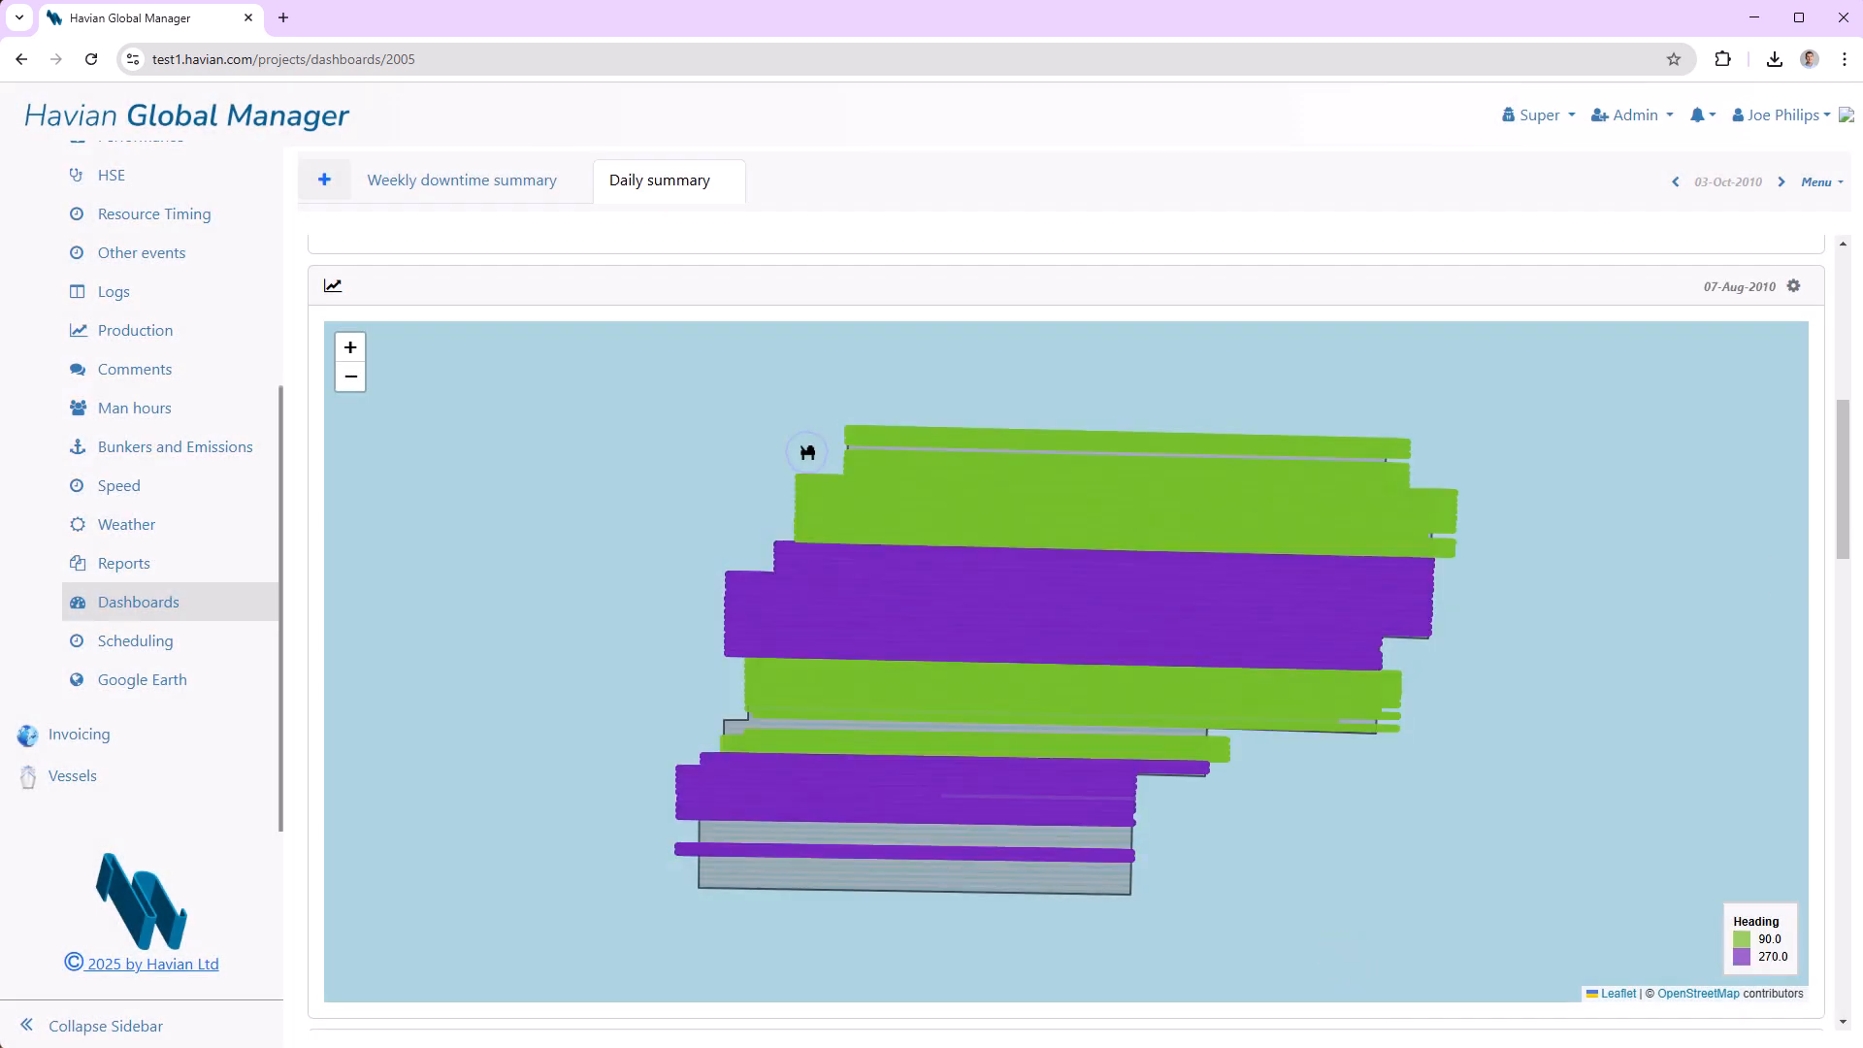
# Examine the vessel tracks by timing category around the survey area on the vessel timing map
pyautogui.moveTo(1855, 474); pyautogui.dragTo(1852, 660)
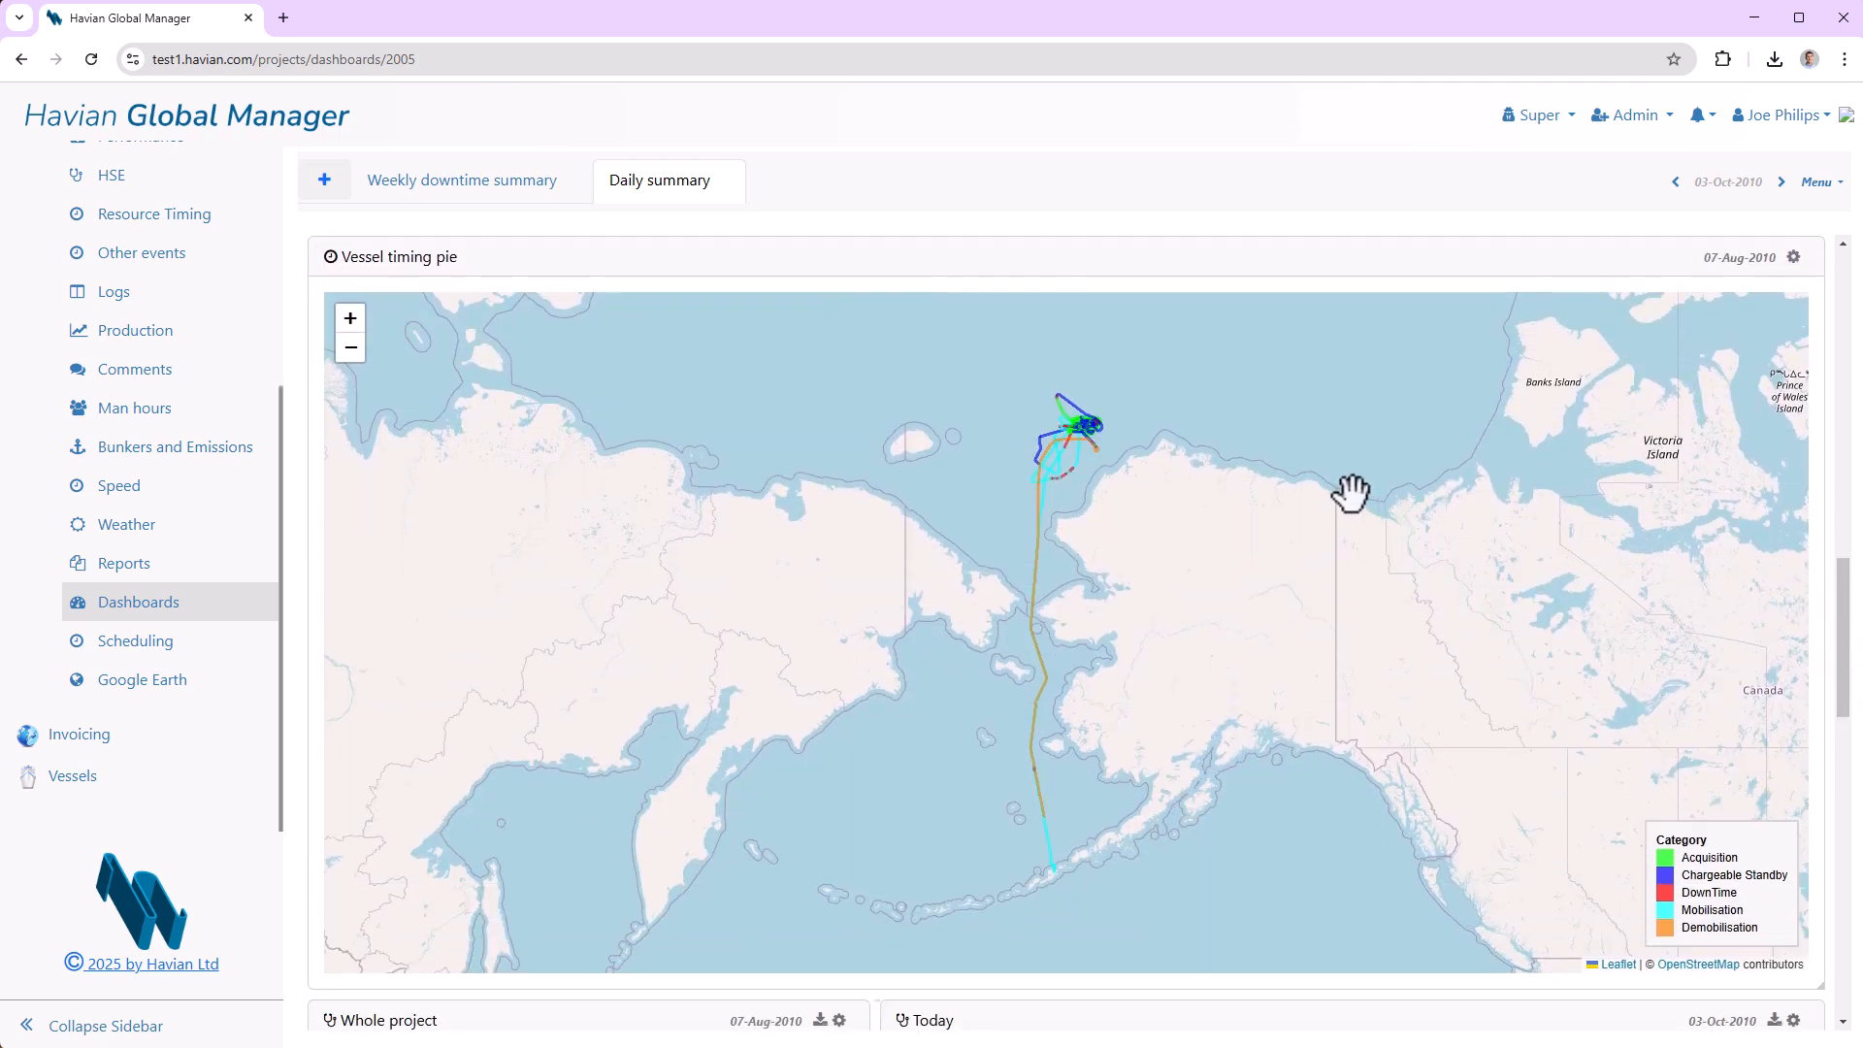
pyautogui.moveTo(1256, 477); pyautogui.dragTo(1201, 611)
pyautogui.scroll(2, 1031, 573)
pyautogui.scroll(5, 1034, 573)
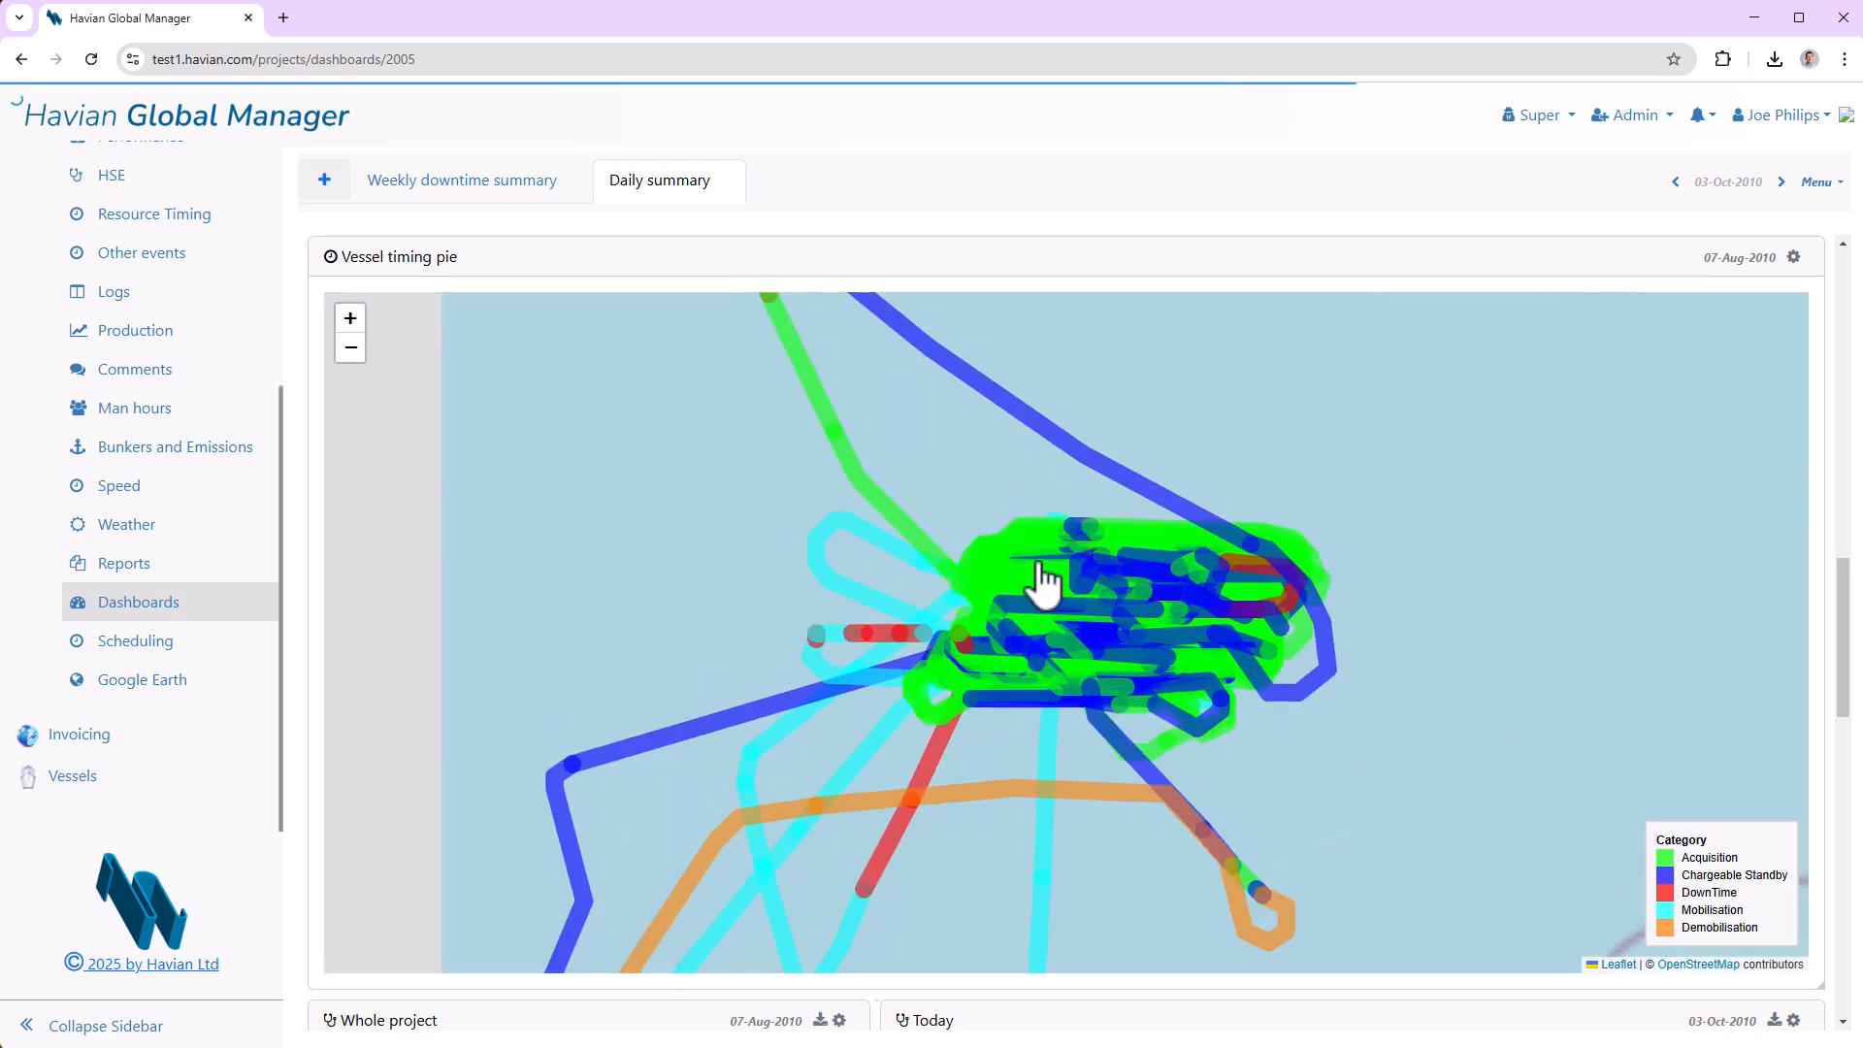
pyautogui.scroll(-3, 1288, 552)
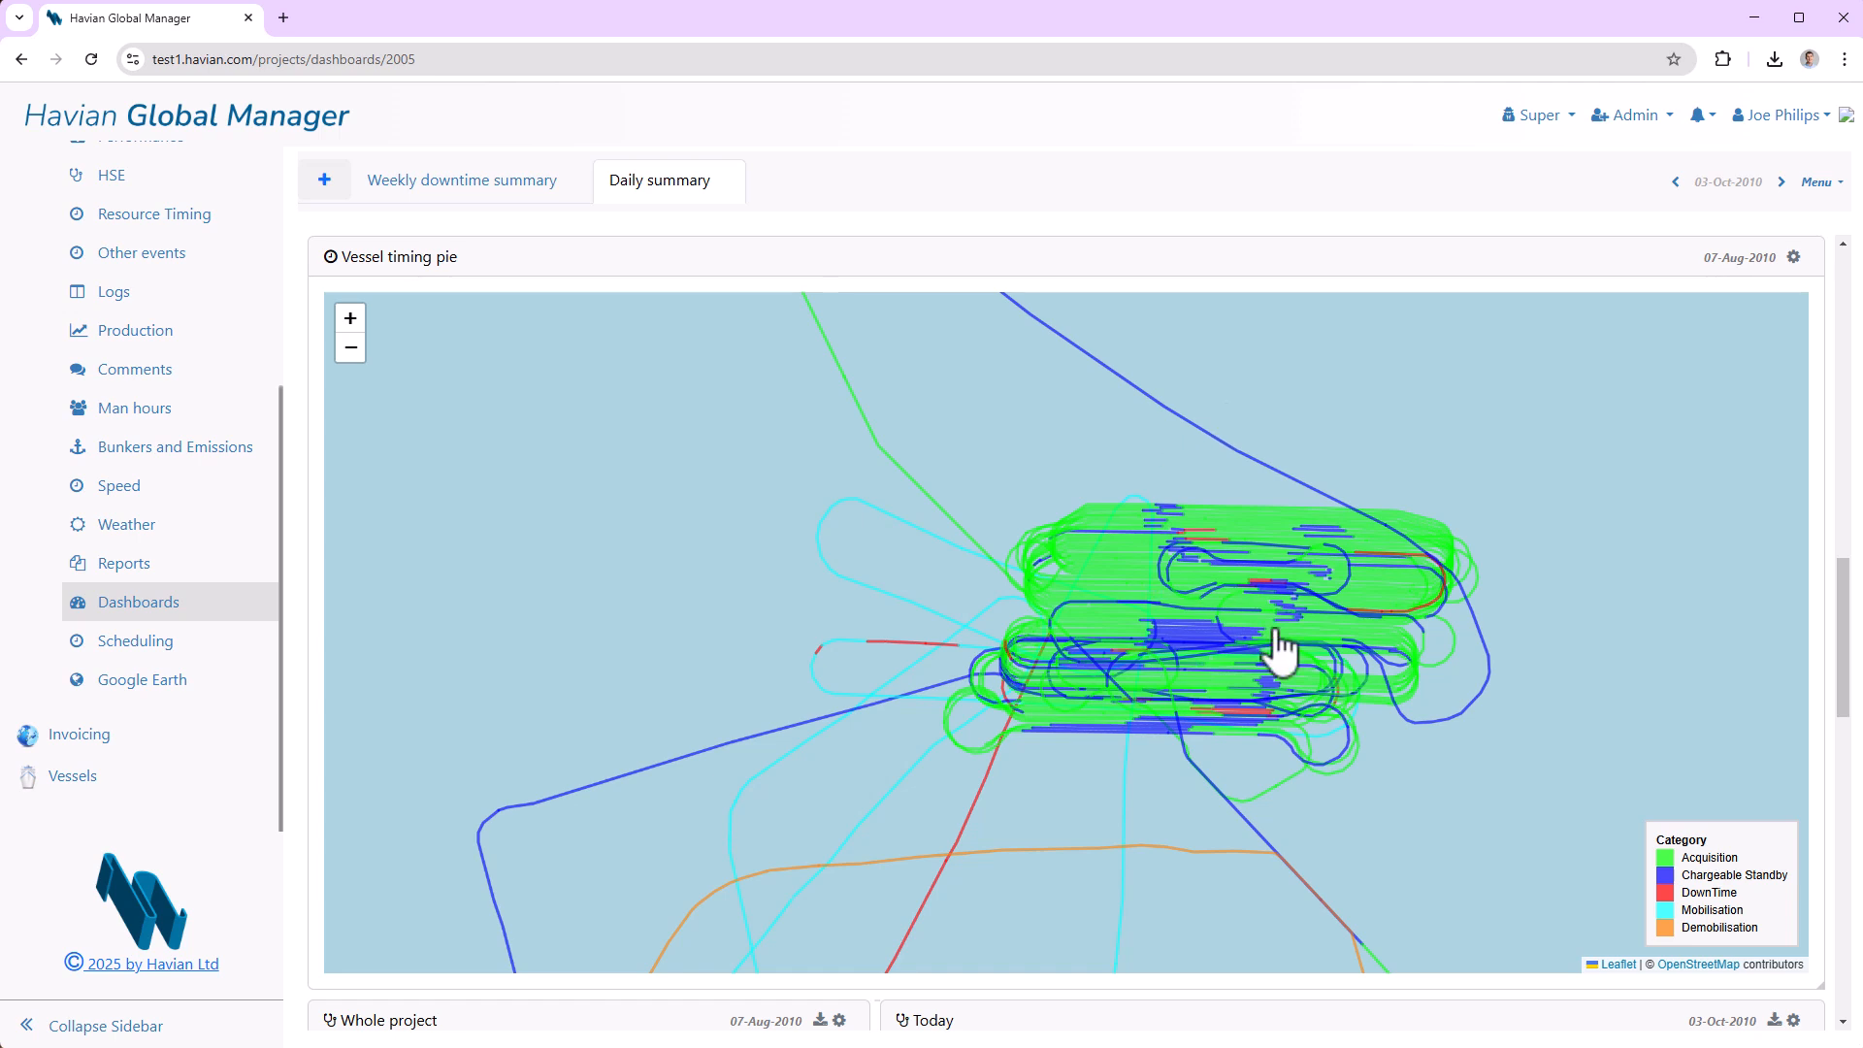
# Review the Whole project and Today HSE tables and the category hours in the vessel timing pie, then return to the production chart
pyautogui.moveTo(1839, 594); pyautogui.dragTo(1856, 731)
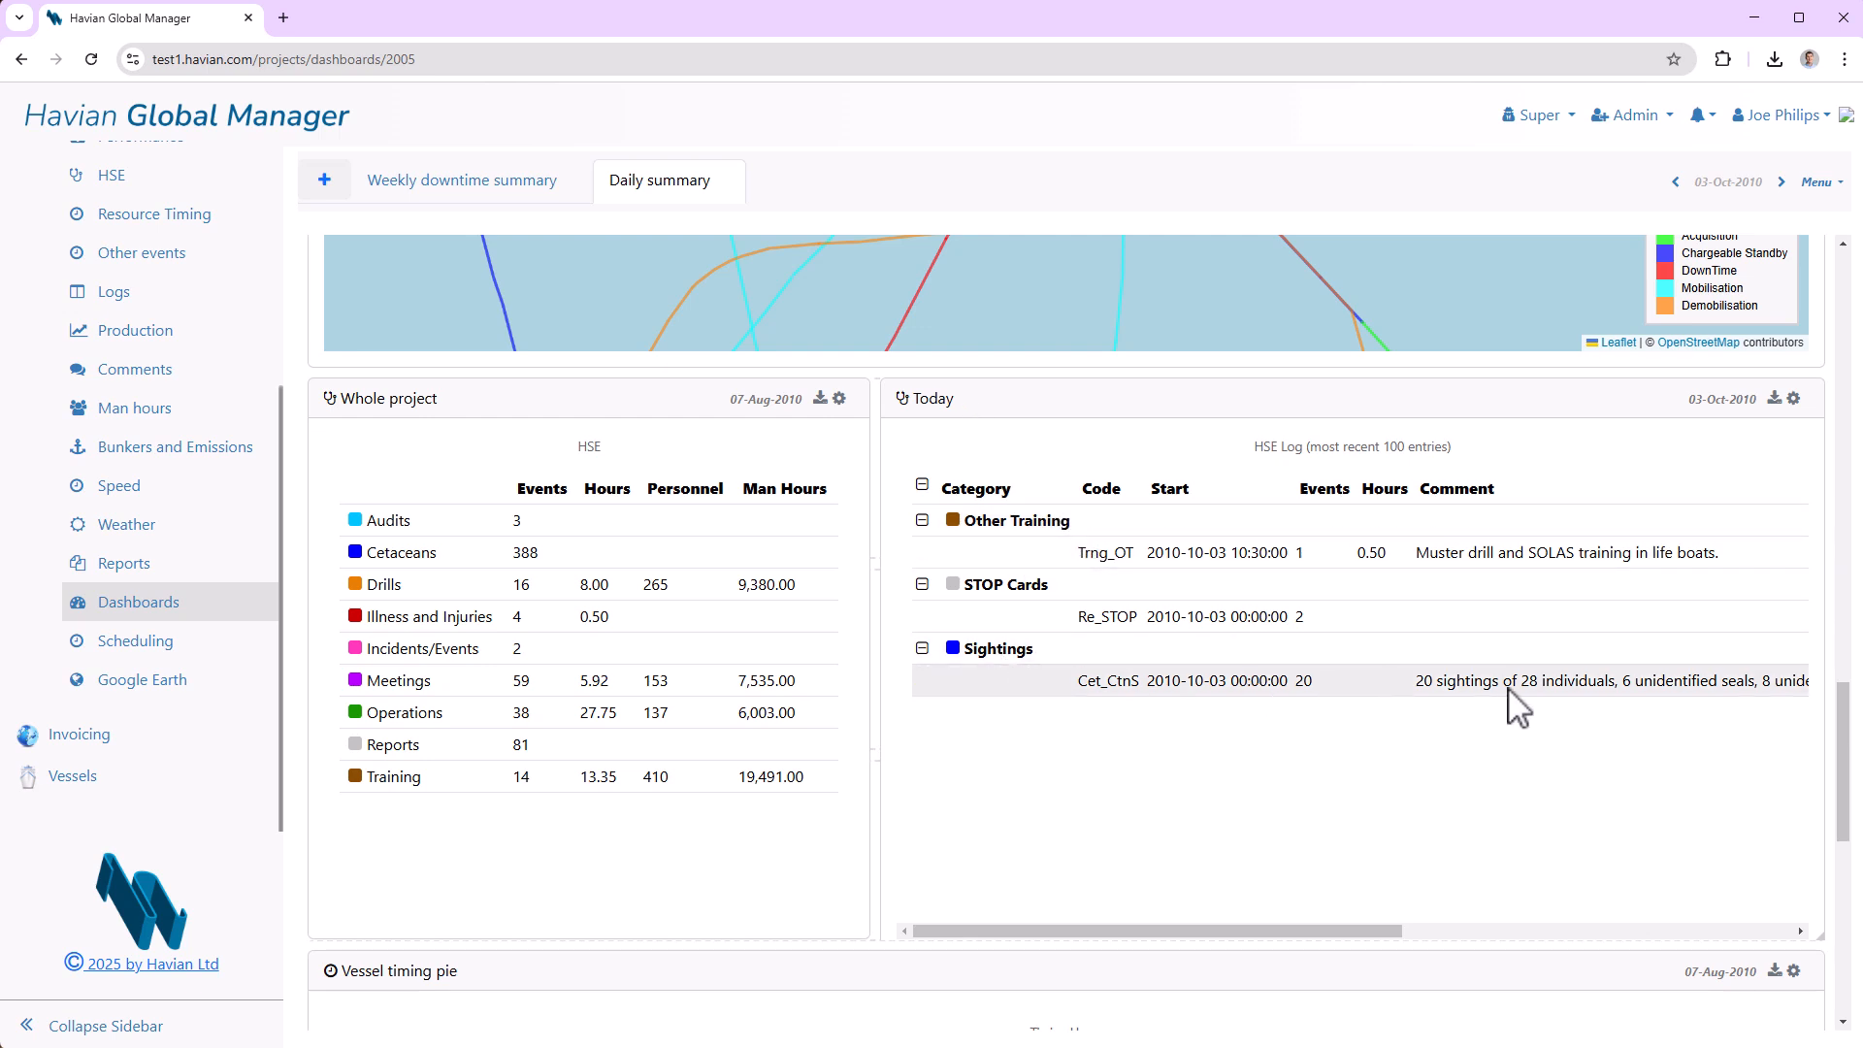
pyautogui.moveTo(1854, 742); pyautogui.dragTo(1854, 874)
pyautogui.moveTo(890, 873)
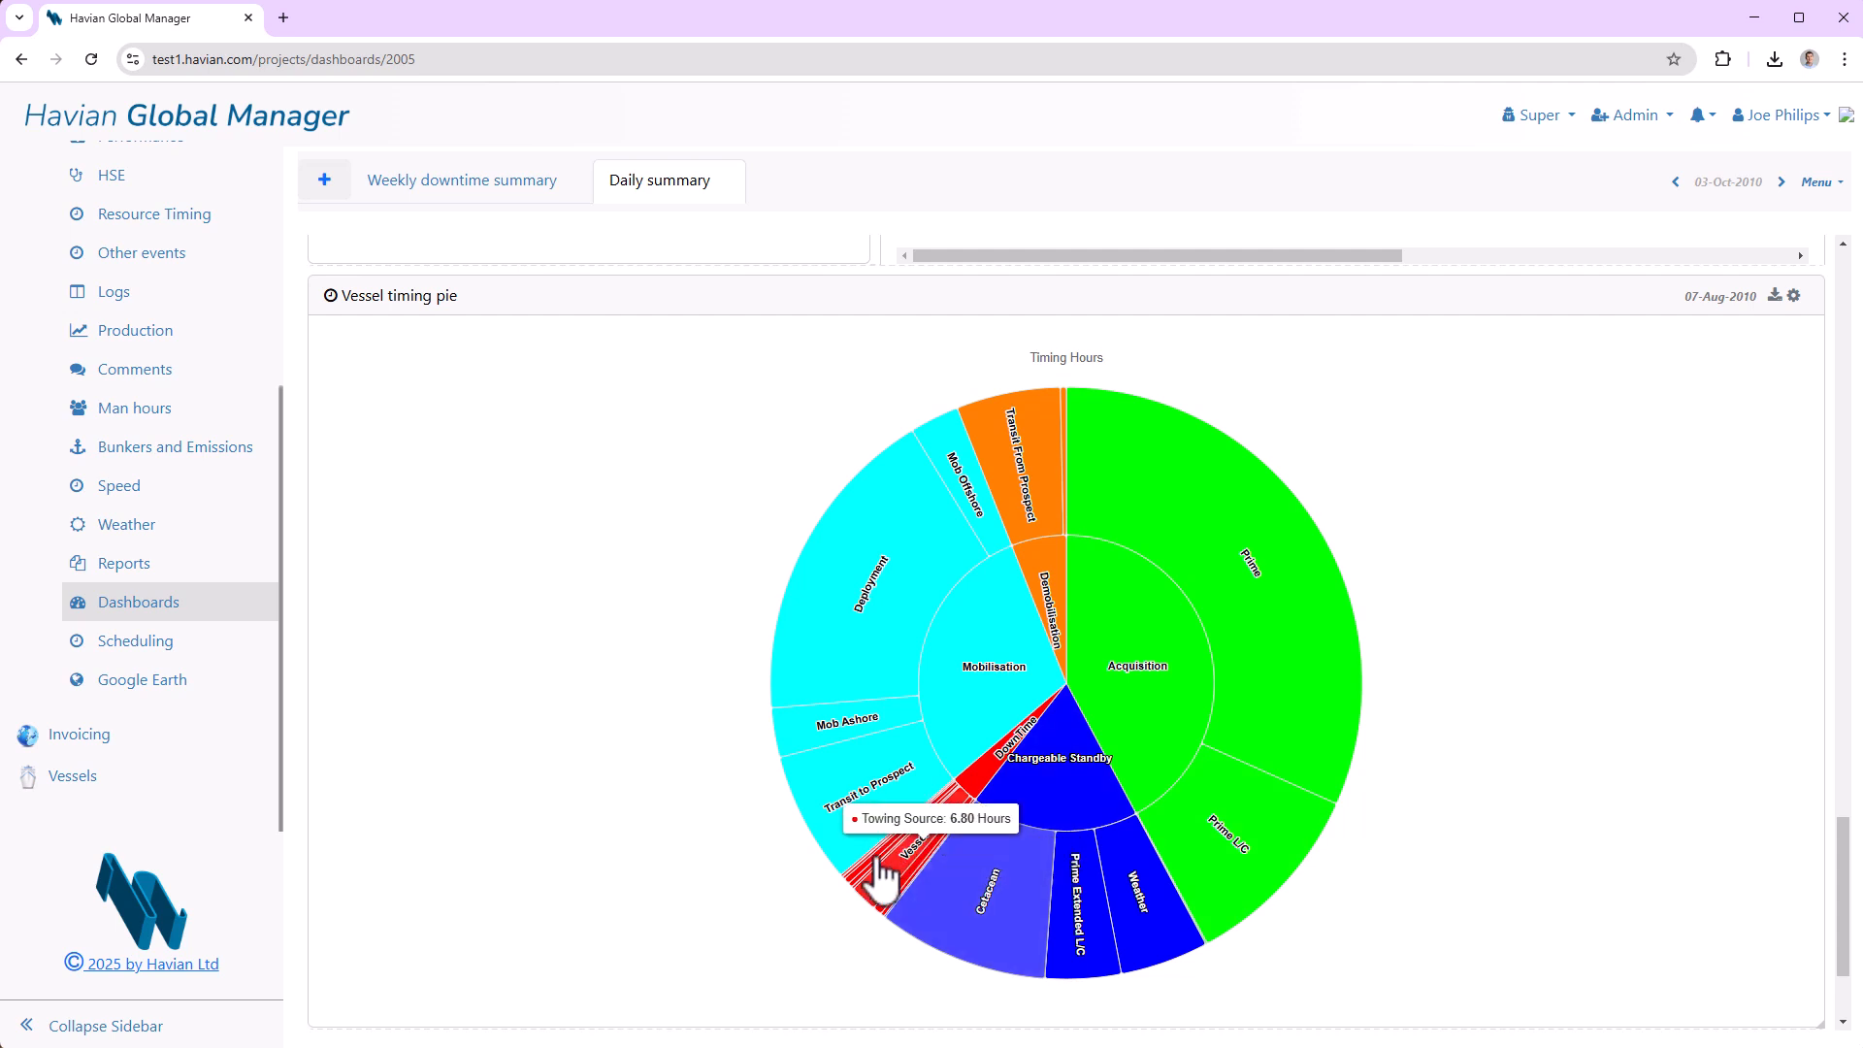
pyautogui.moveTo(957, 699)
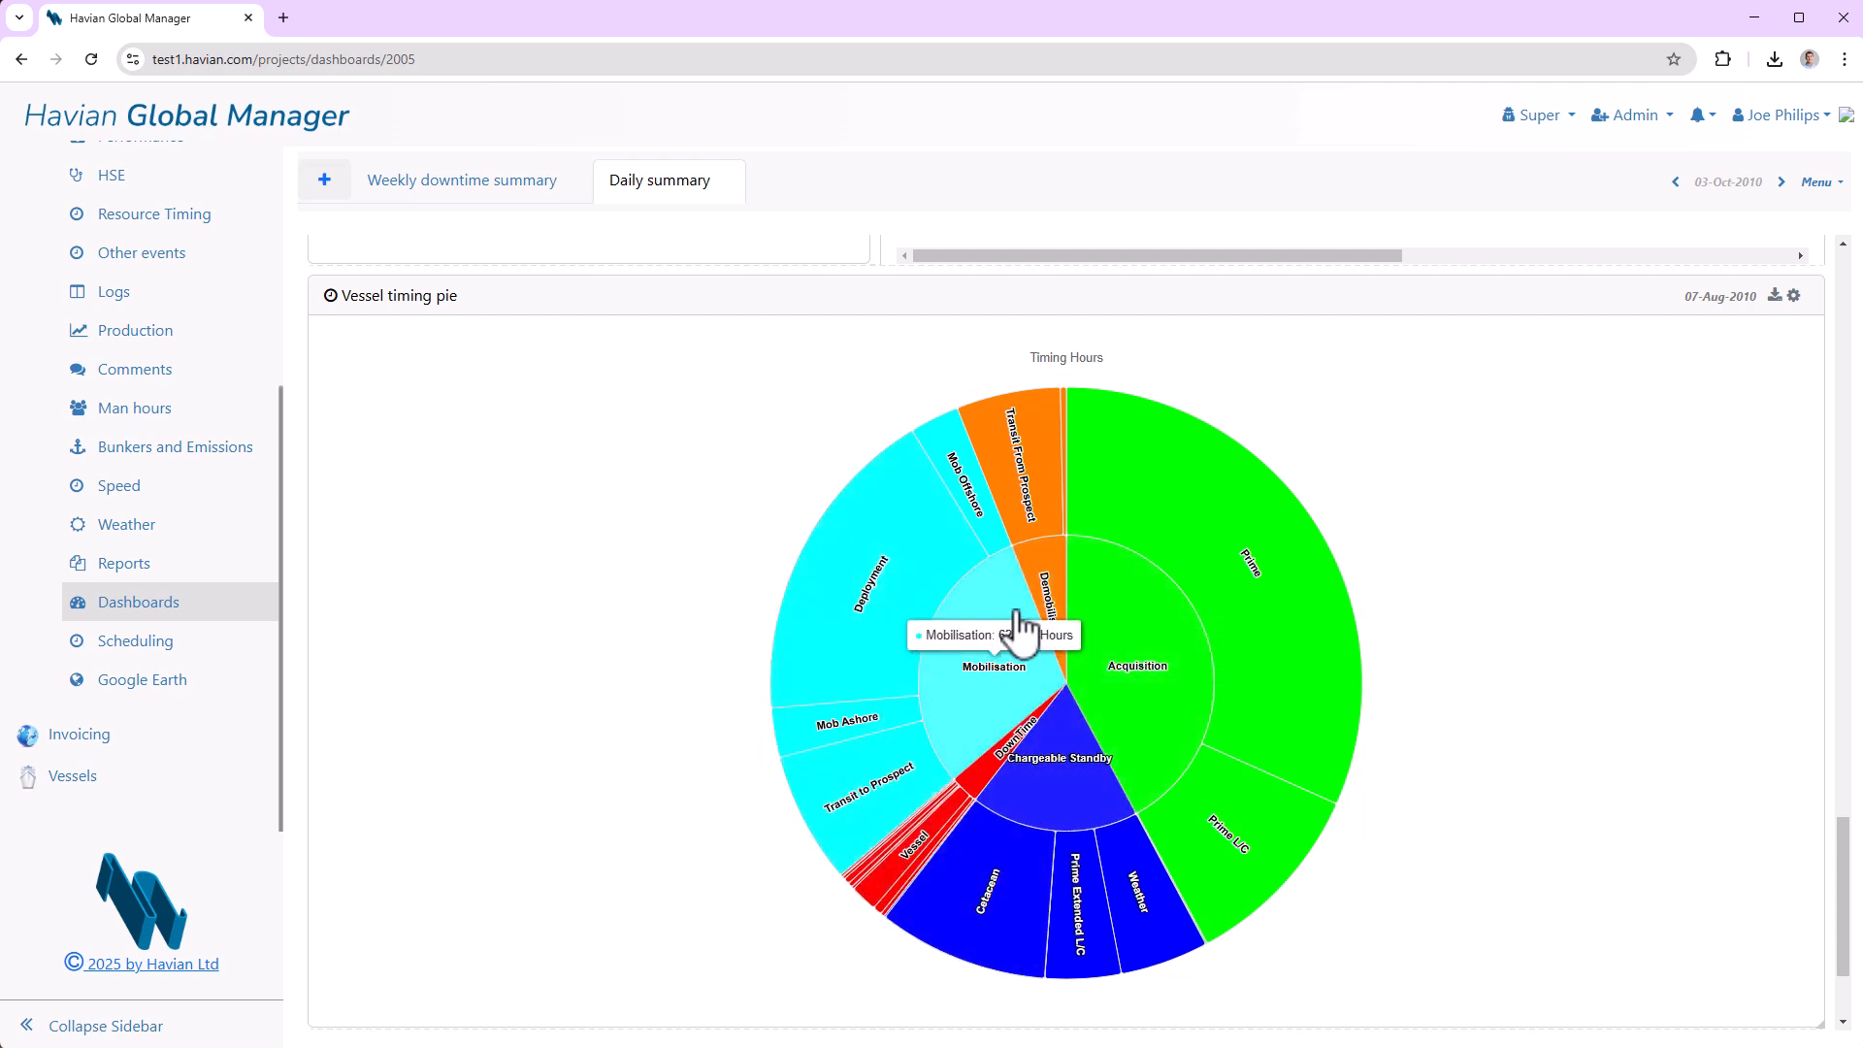
pyautogui.moveTo(1111, 805)
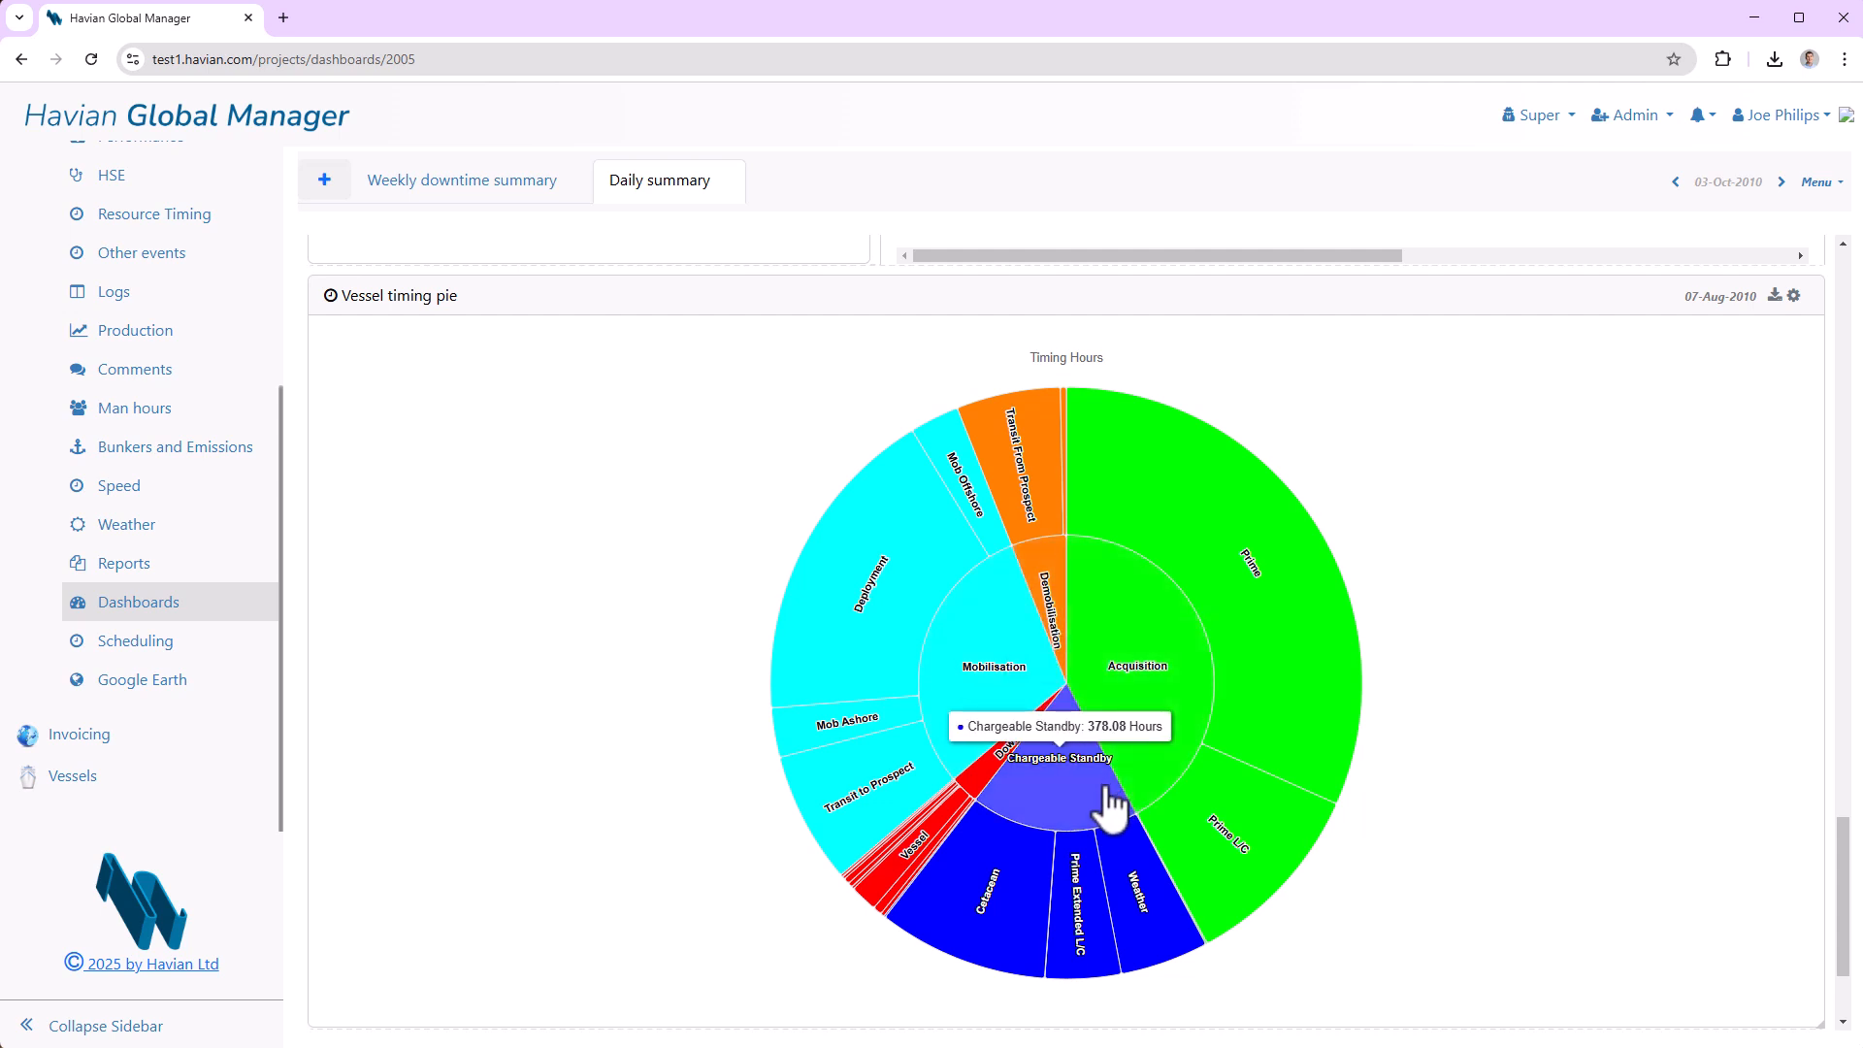
pyautogui.moveTo(1248, 827)
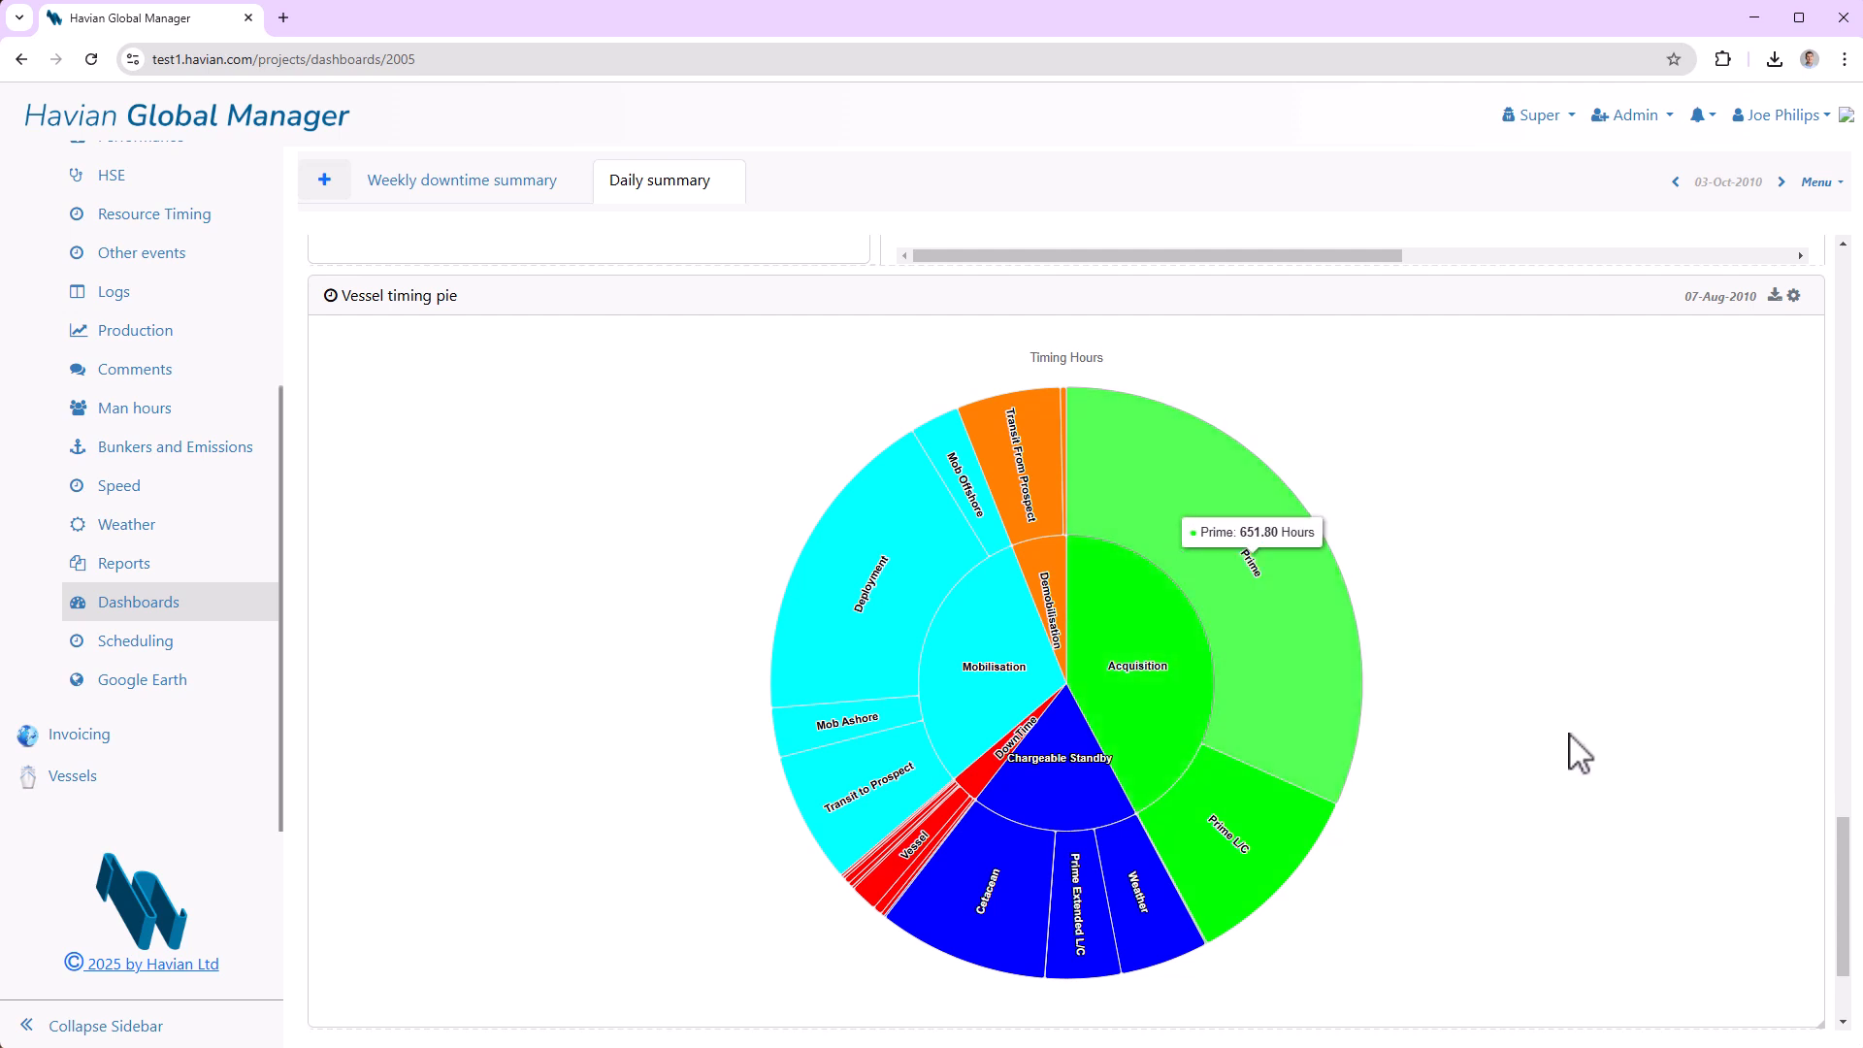
pyautogui.scroll(-2, 1580, 750)
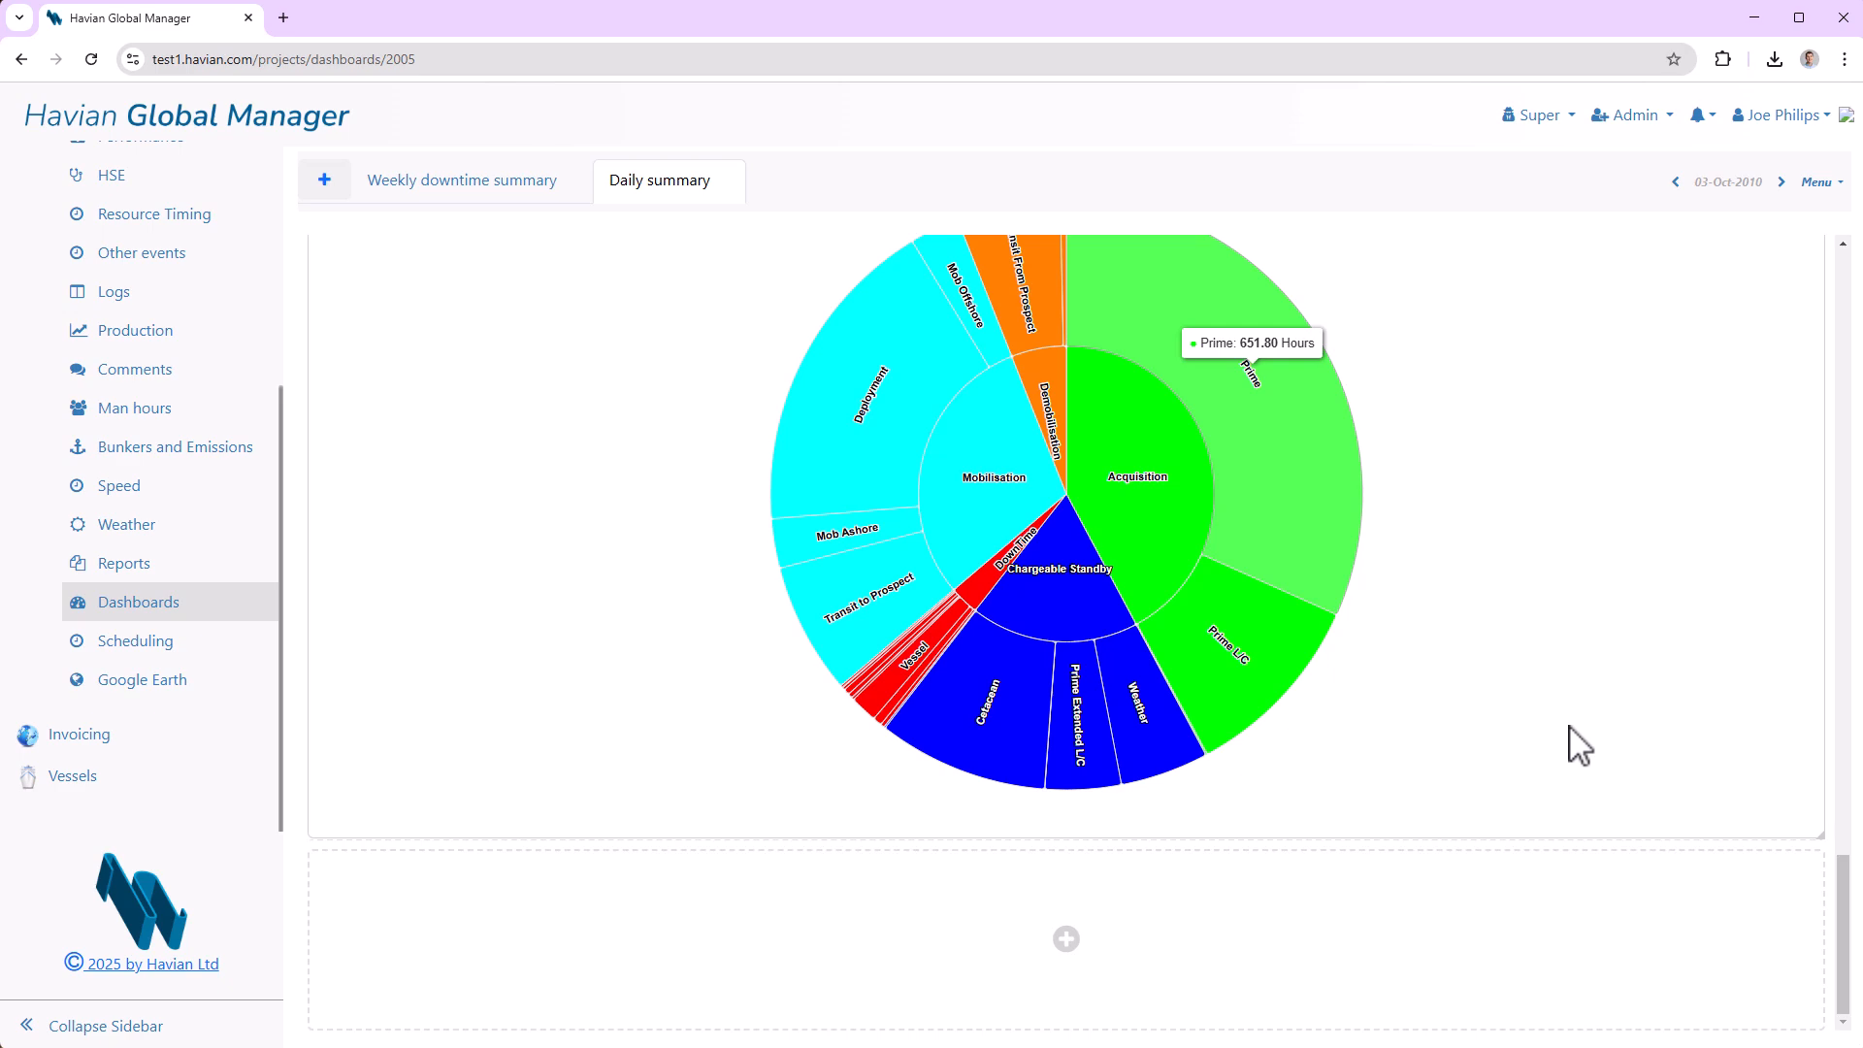
pyautogui.scroll(10, 1580, 747)
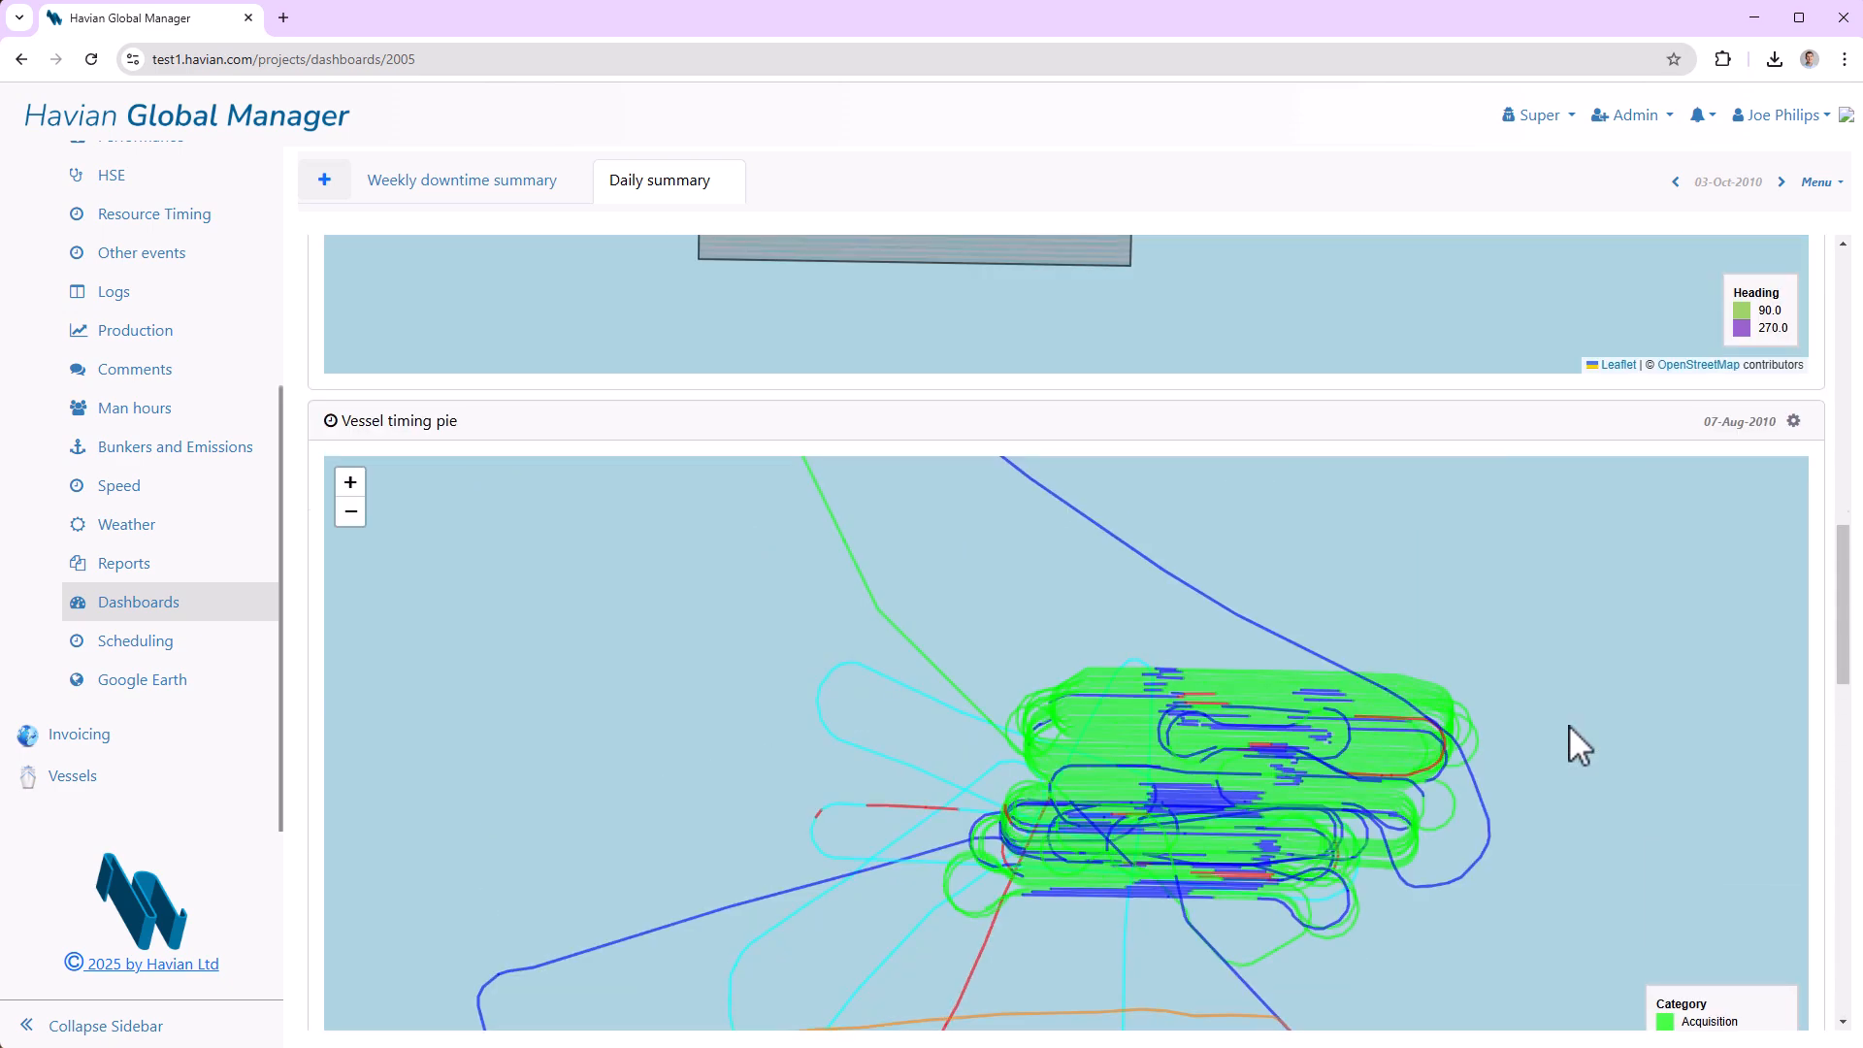
pyautogui.scroll(10, 1571, 728)
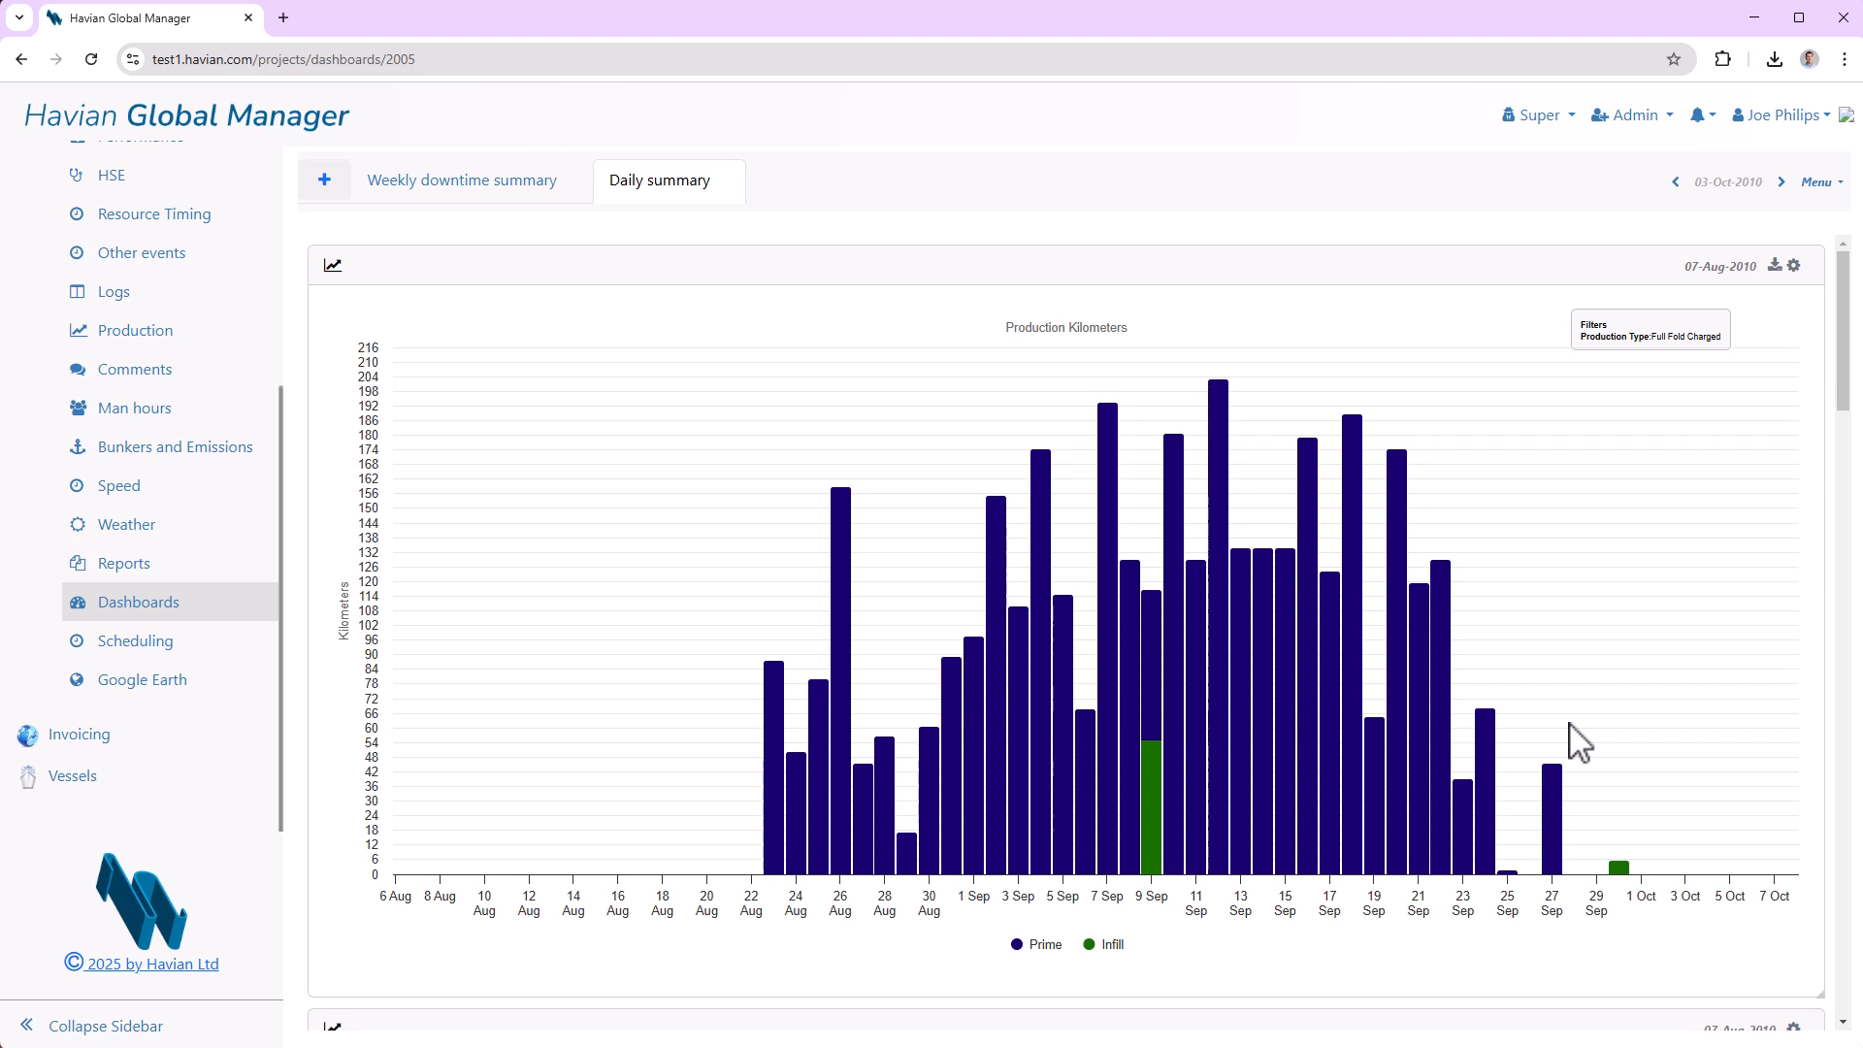